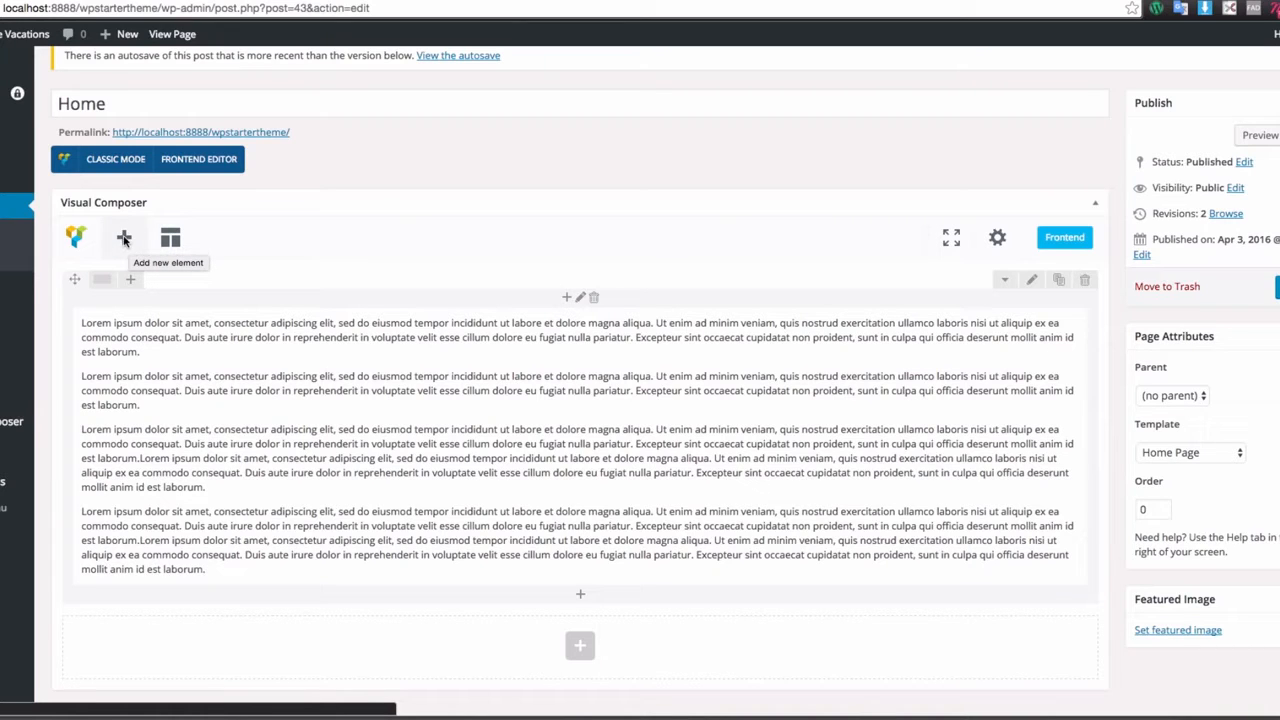
# - Add an empty Row element below the existing text row on the Home page
pyautogui.click(124, 239)
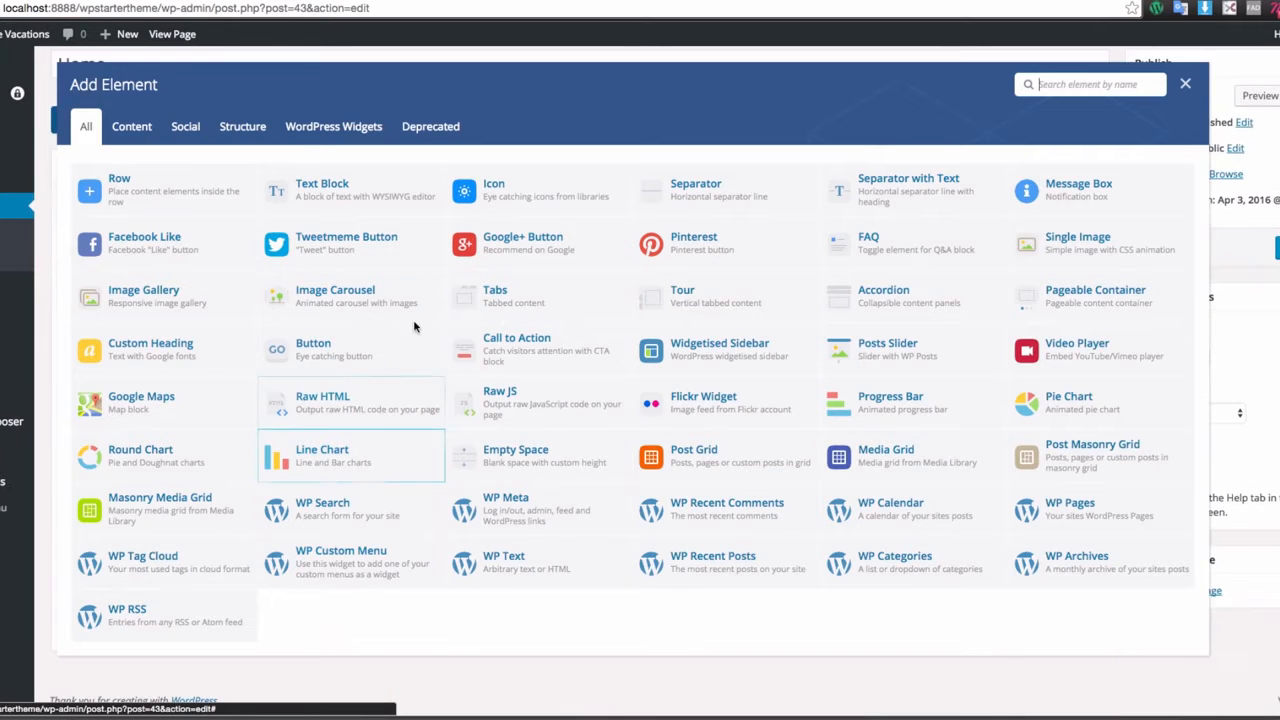
pyautogui.click(1185, 86)
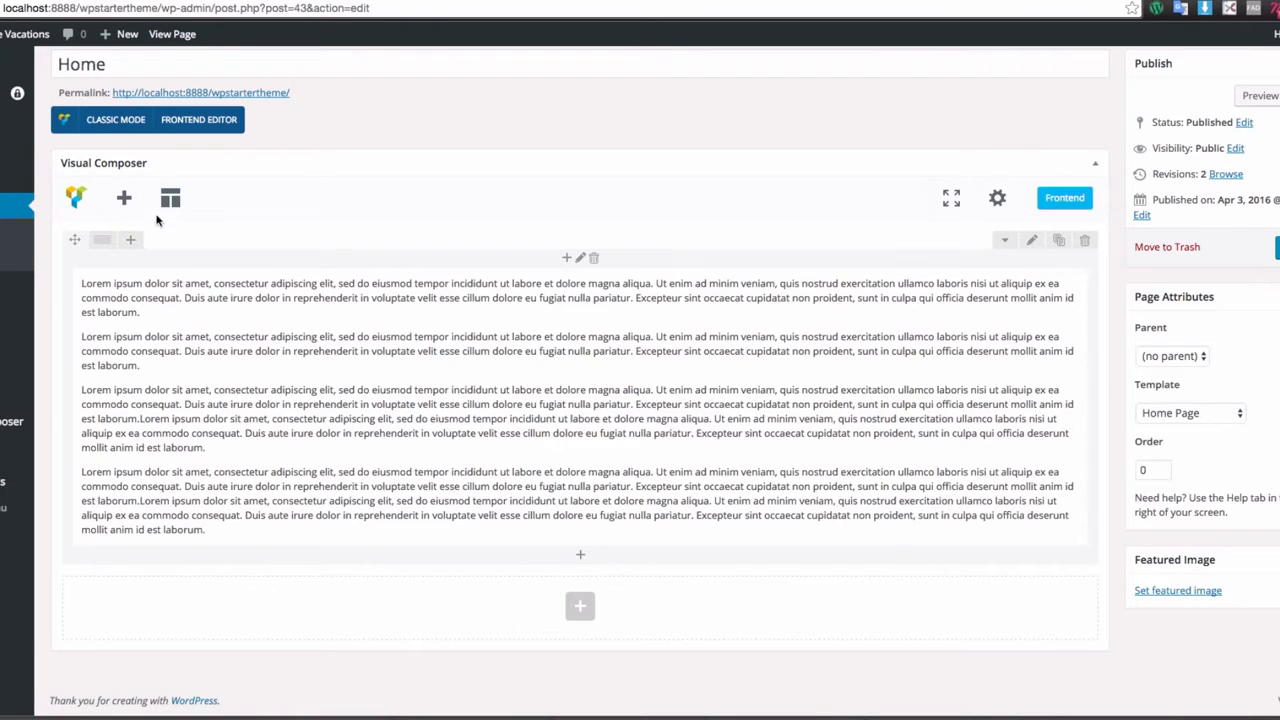
pyautogui.click(125, 200)
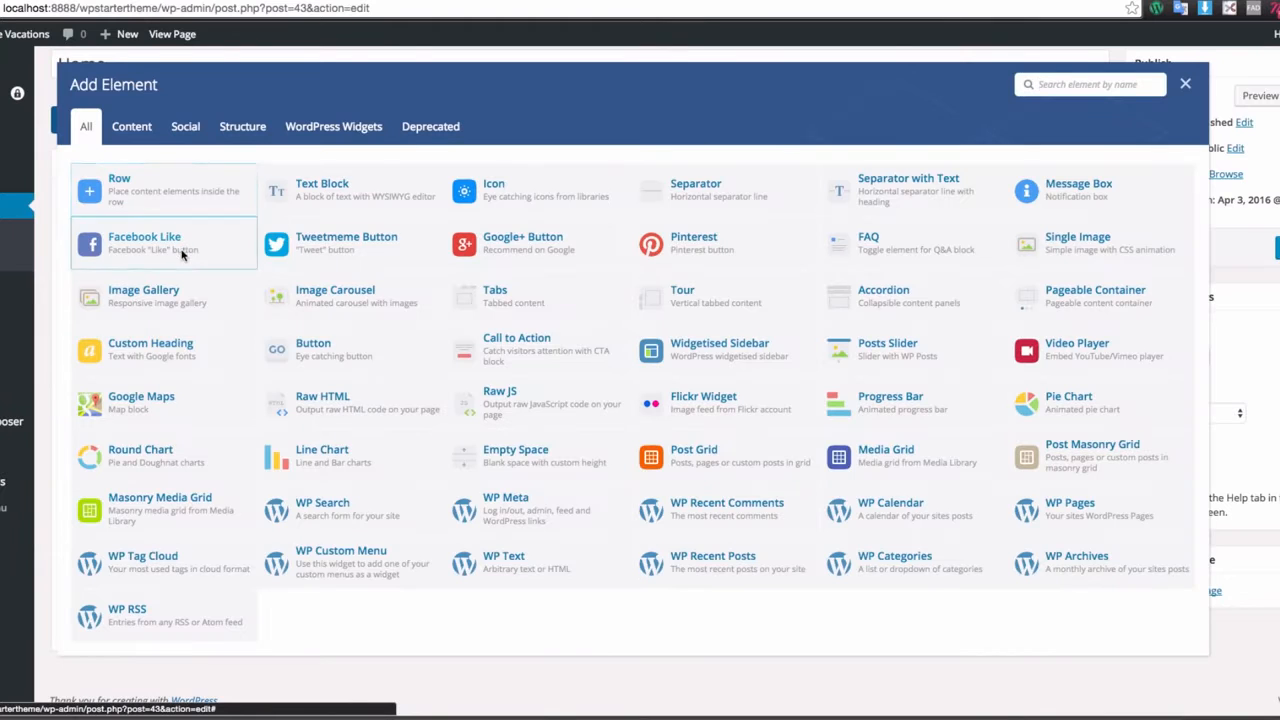
pyautogui.click(136, 195)
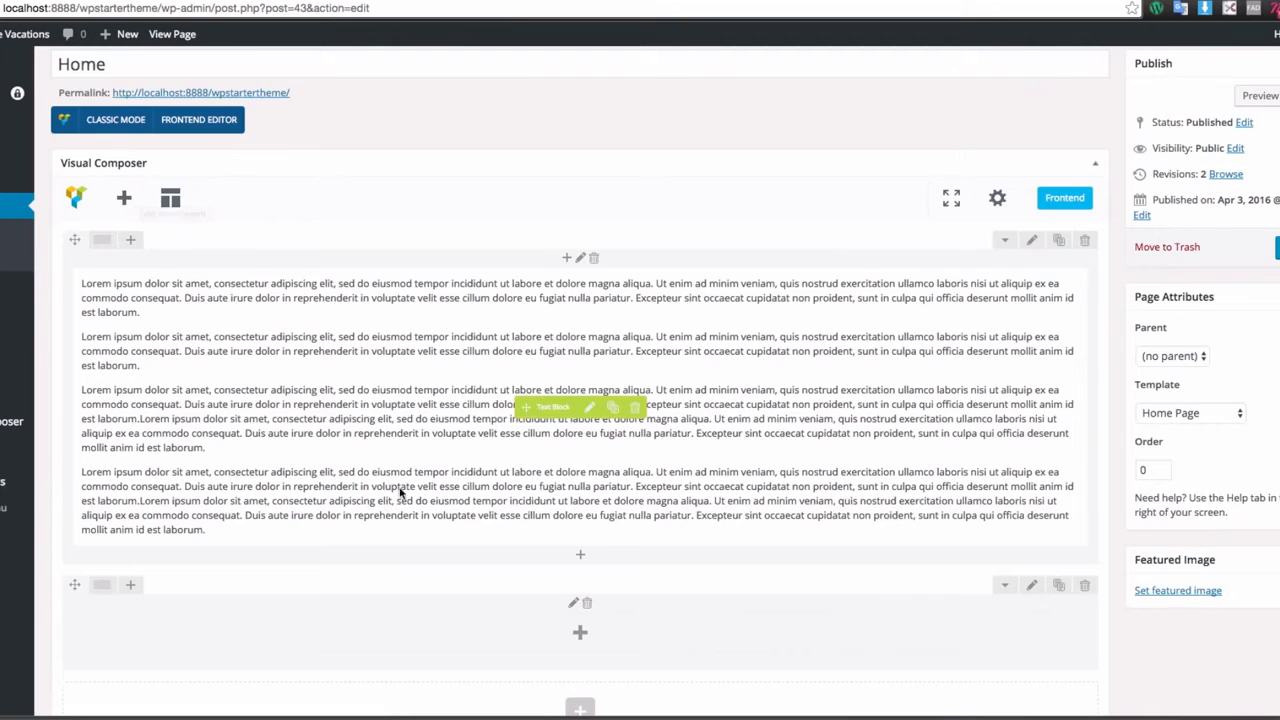
# - Duplicate the text block in the first row and move one copy into the empty second row
pyautogui.scroll(-1, 400, 495)
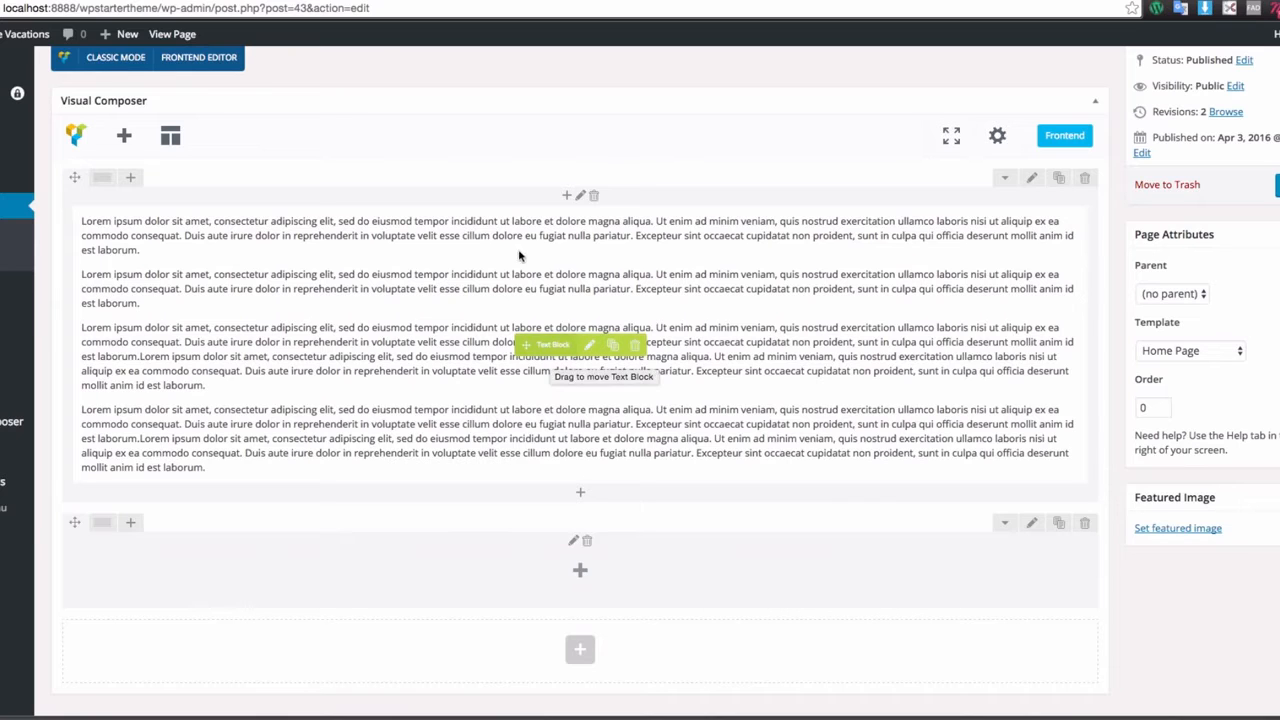
pyautogui.click(611, 347)
pyautogui.scroll(-5, 611, 347)
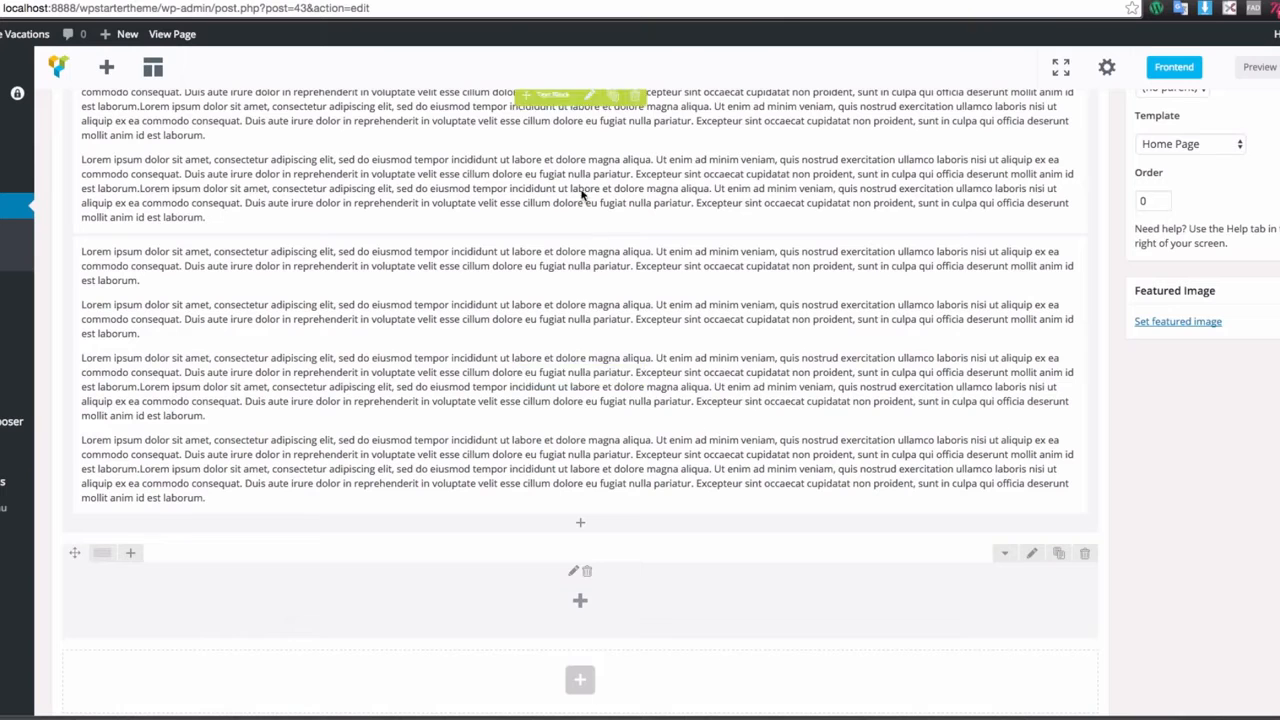
pyautogui.moveTo(530, 377)
pyautogui.mouseDown()
pyautogui.moveTo(503, 714)
pyautogui.moveTo(505, 417)
pyautogui.mouseUp()
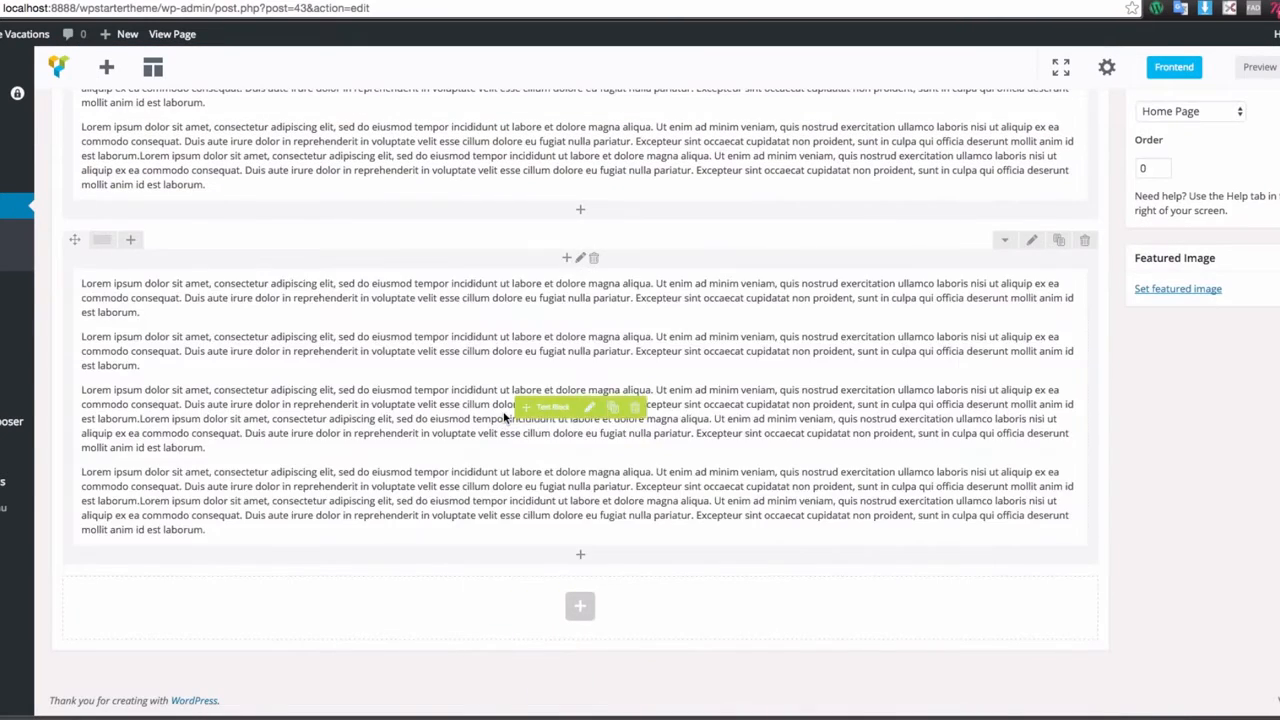
# - Change the first row's layout to three equal columns
pyautogui.scroll(4, 505, 417)
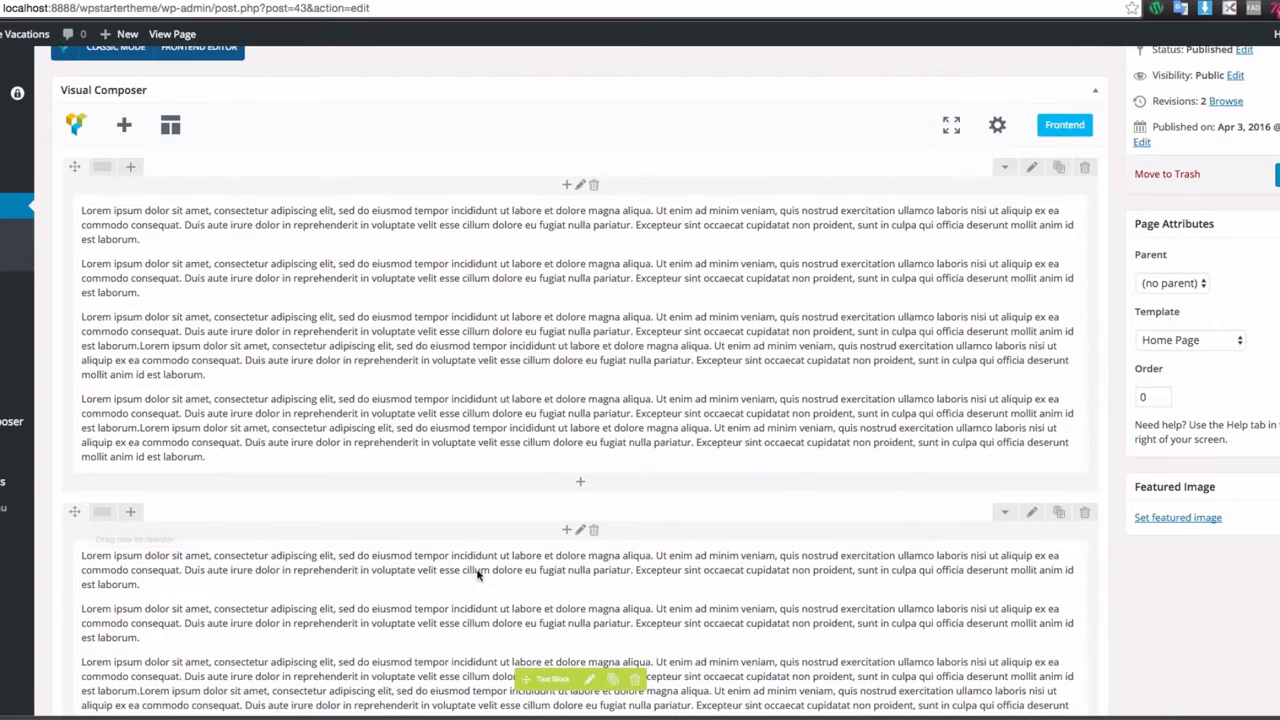
pyautogui.scroll(-3, 478, 574)
pyautogui.scroll(1, 470, 457)
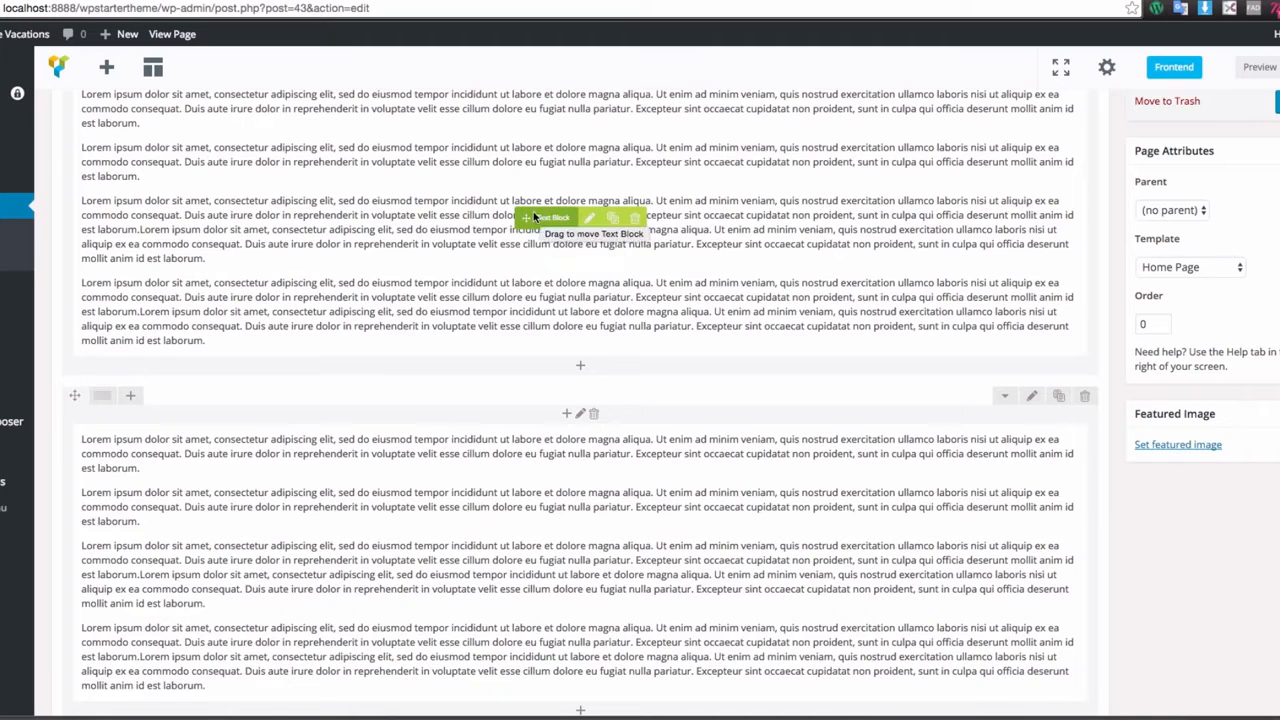
pyautogui.scroll(3, 538, 500)
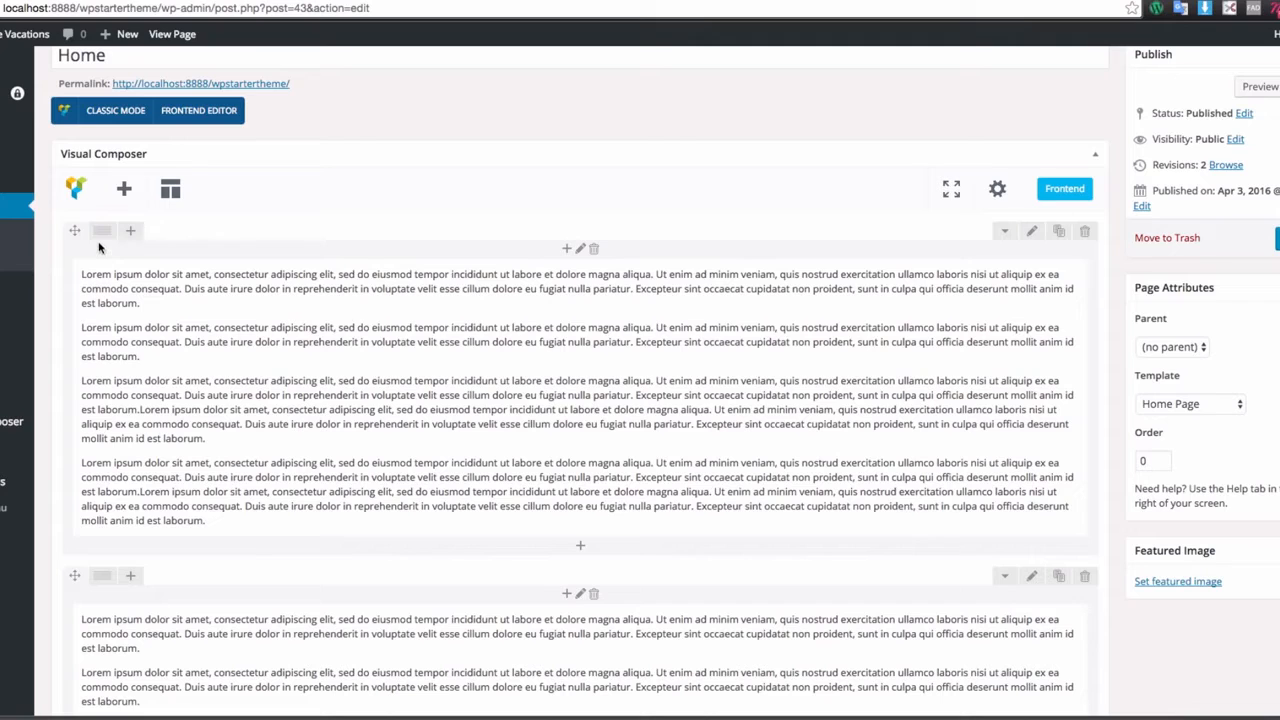
pyautogui.moveTo(100, 233)
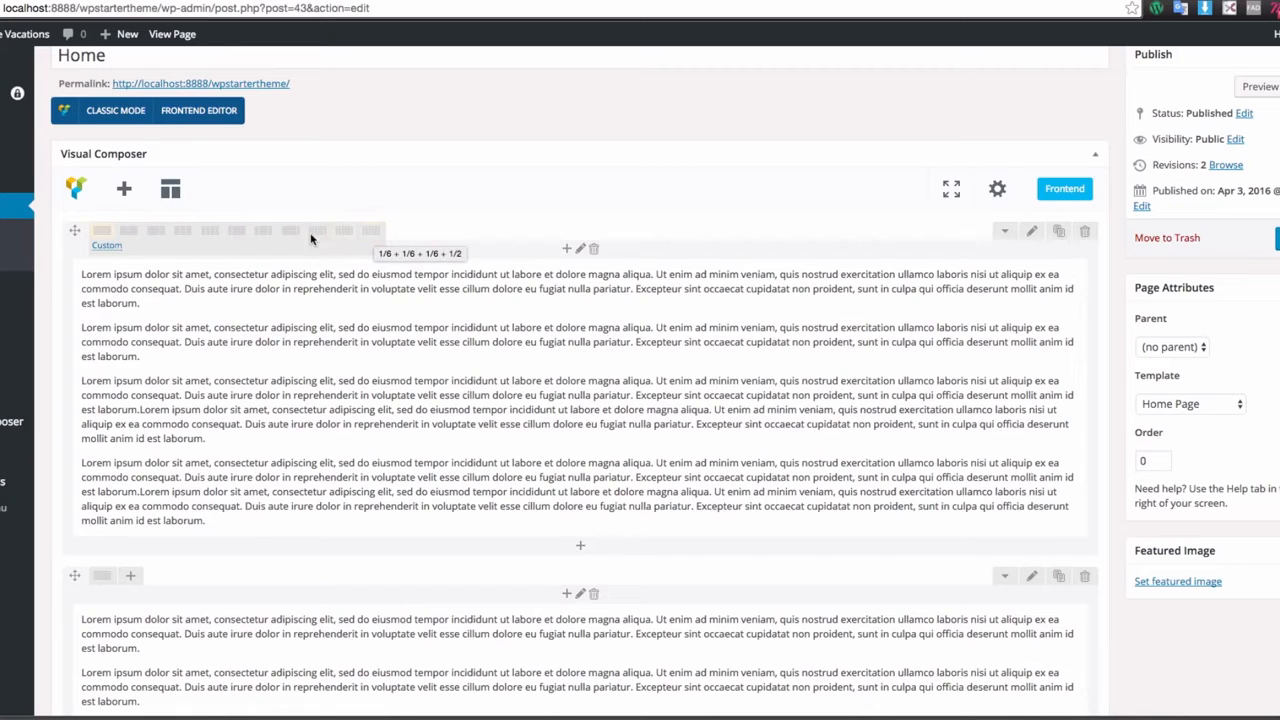
pyautogui.click(183, 232)
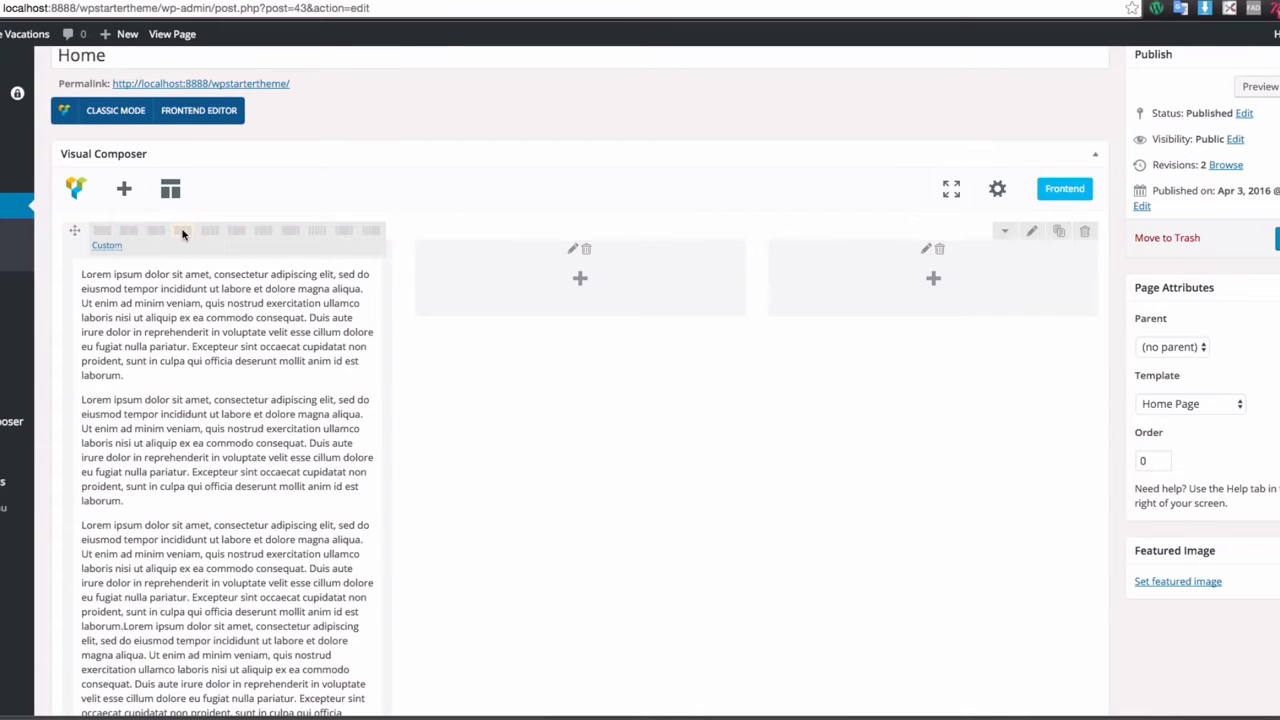
# - Edit the first column's text block, deleting all its paragraphs after the first one
pyautogui.scroll(-5, 459, 365)
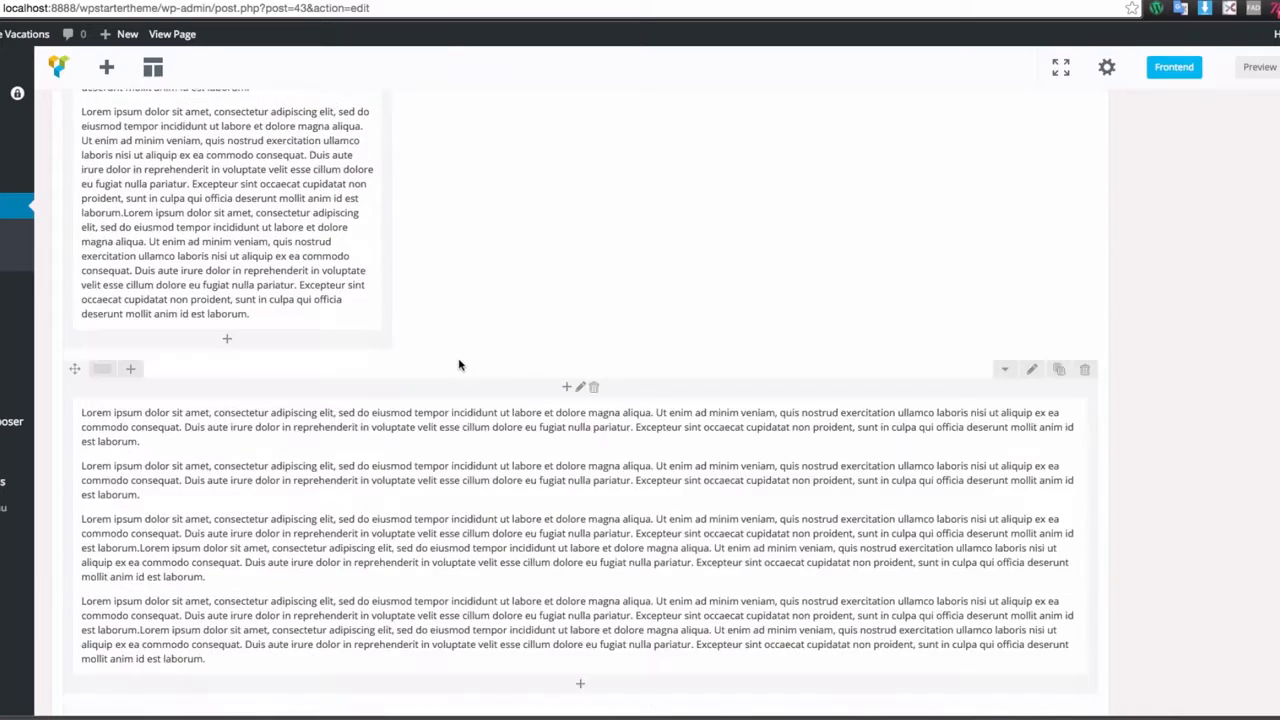
pyautogui.scroll(5, 459, 365)
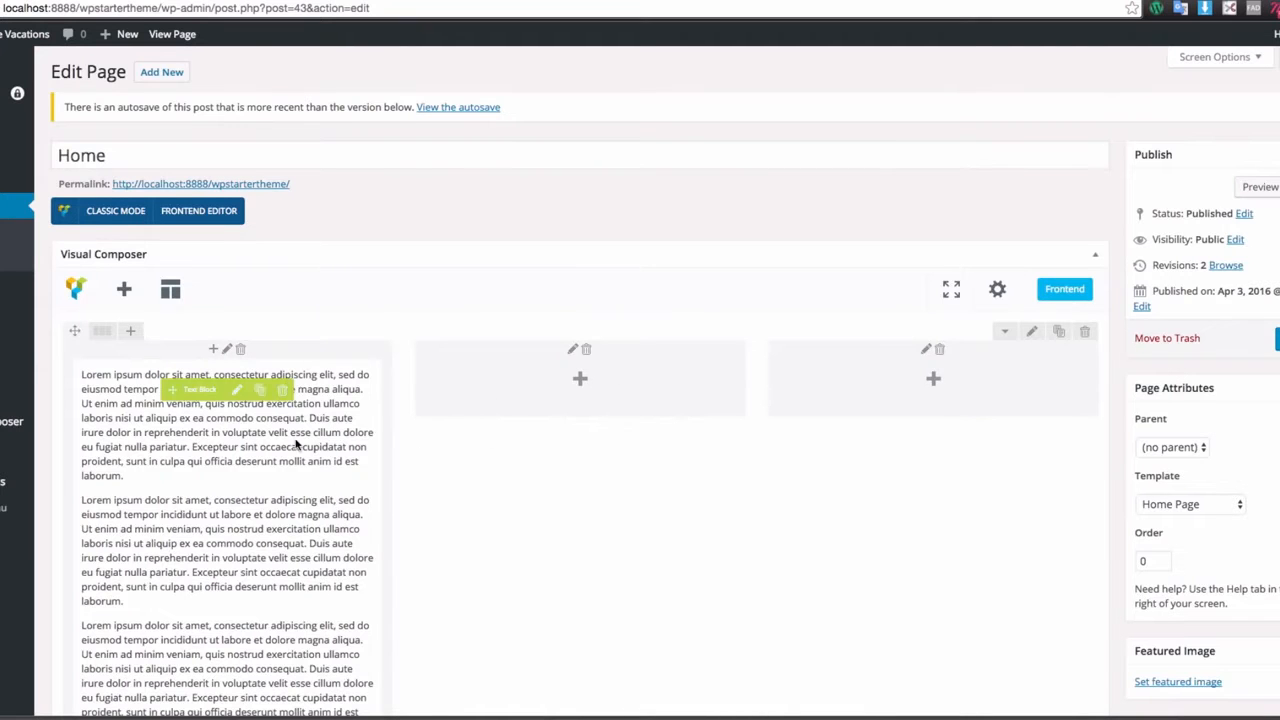
pyautogui.scroll(-4, 440, 450)
pyautogui.scroll(2, 444, 416)
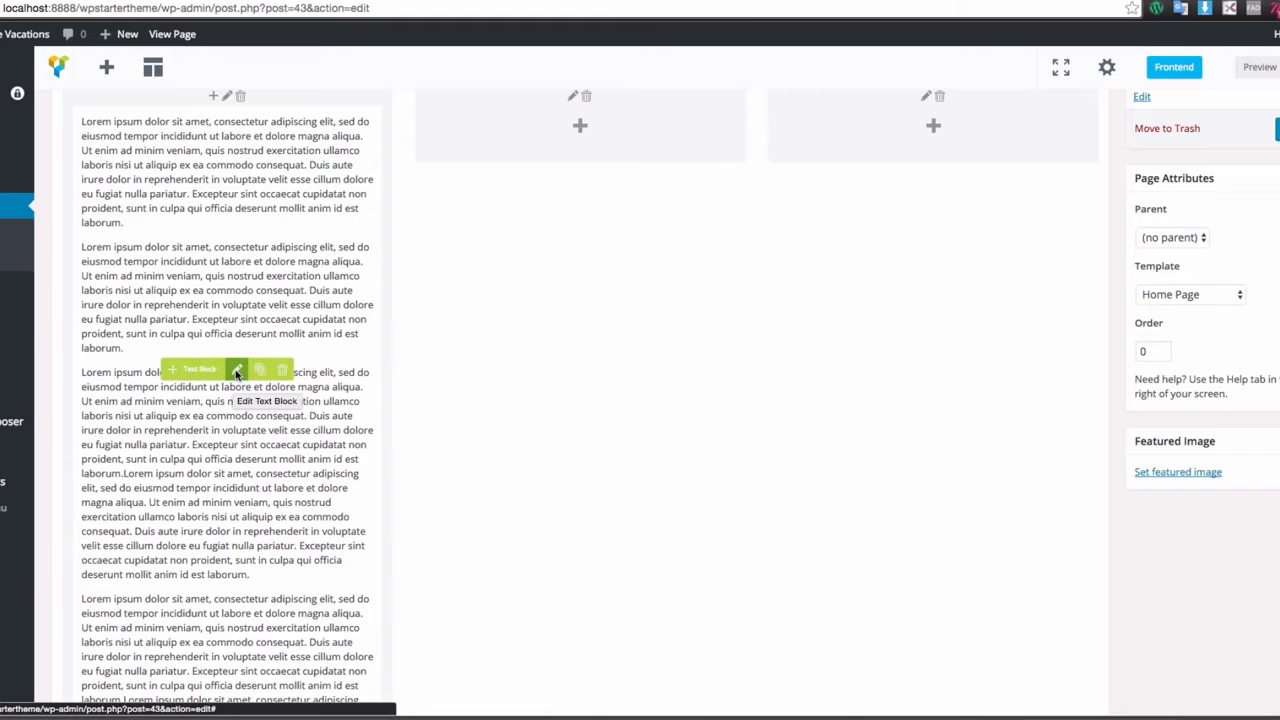
pyautogui.click(237, 371)
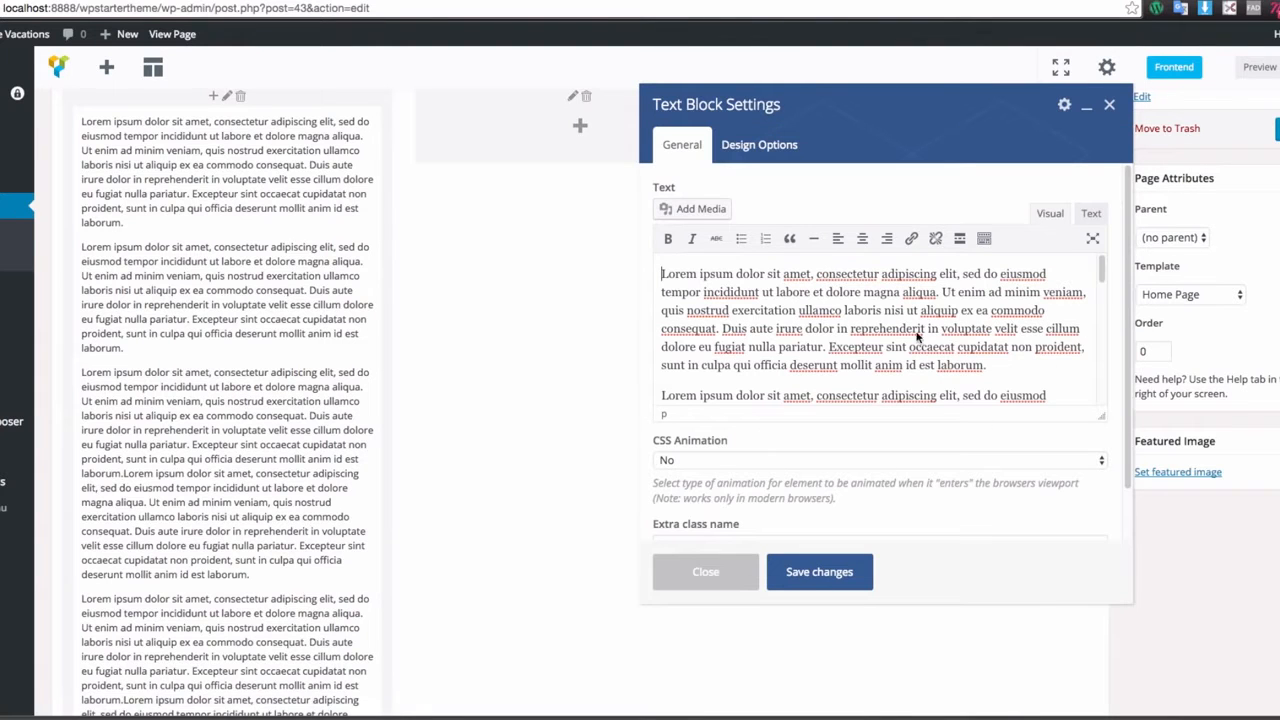
pyautogui.scroll(-2, 950, 342)
pyautogui.moveTo(662, 334); pyautogui.dragTo(848, 523)
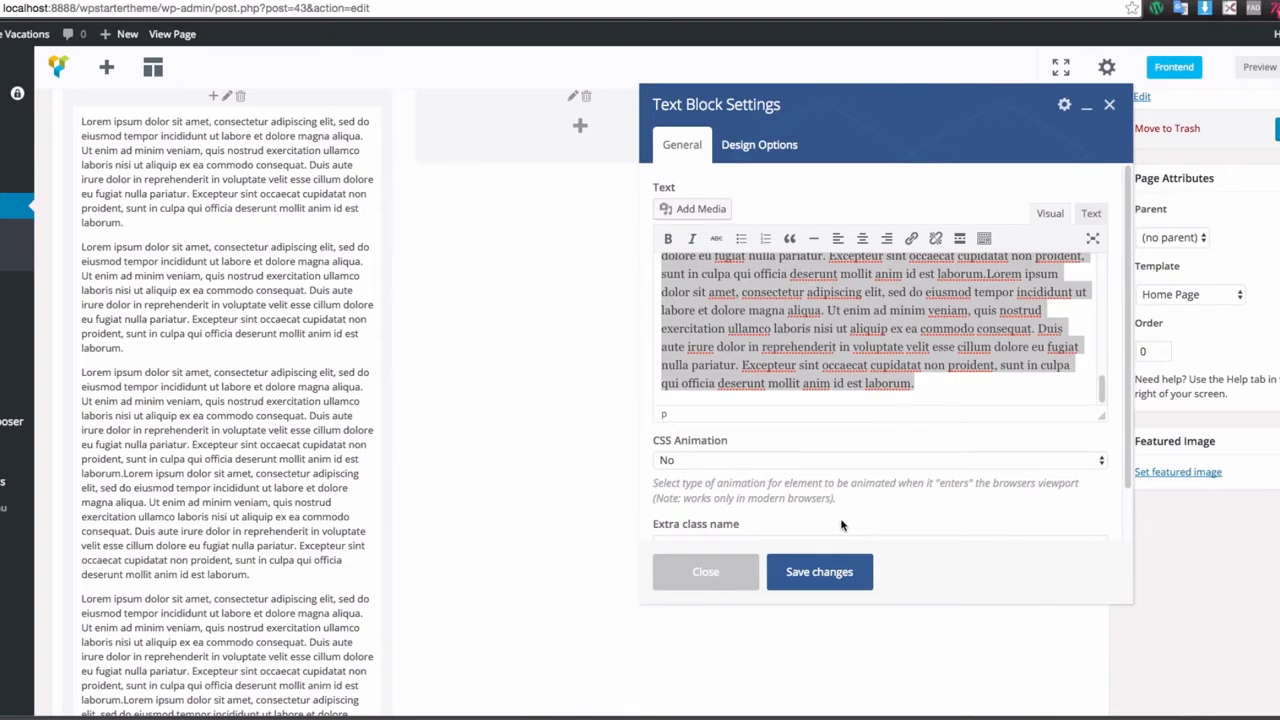
pyautogui.press('BackSpace')
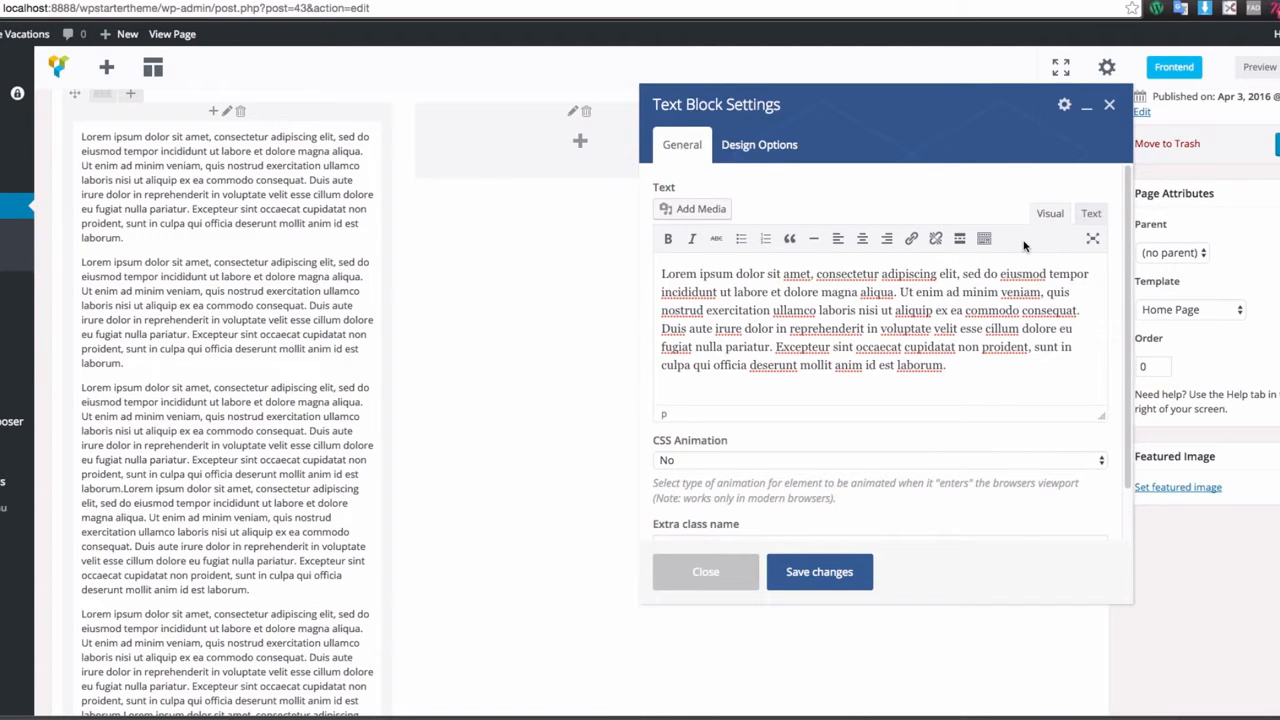
# - Review the text block's HTML view, CSS Animation choices and extra class name field, and save the block's changes
pyautogui.click(1090, 214)
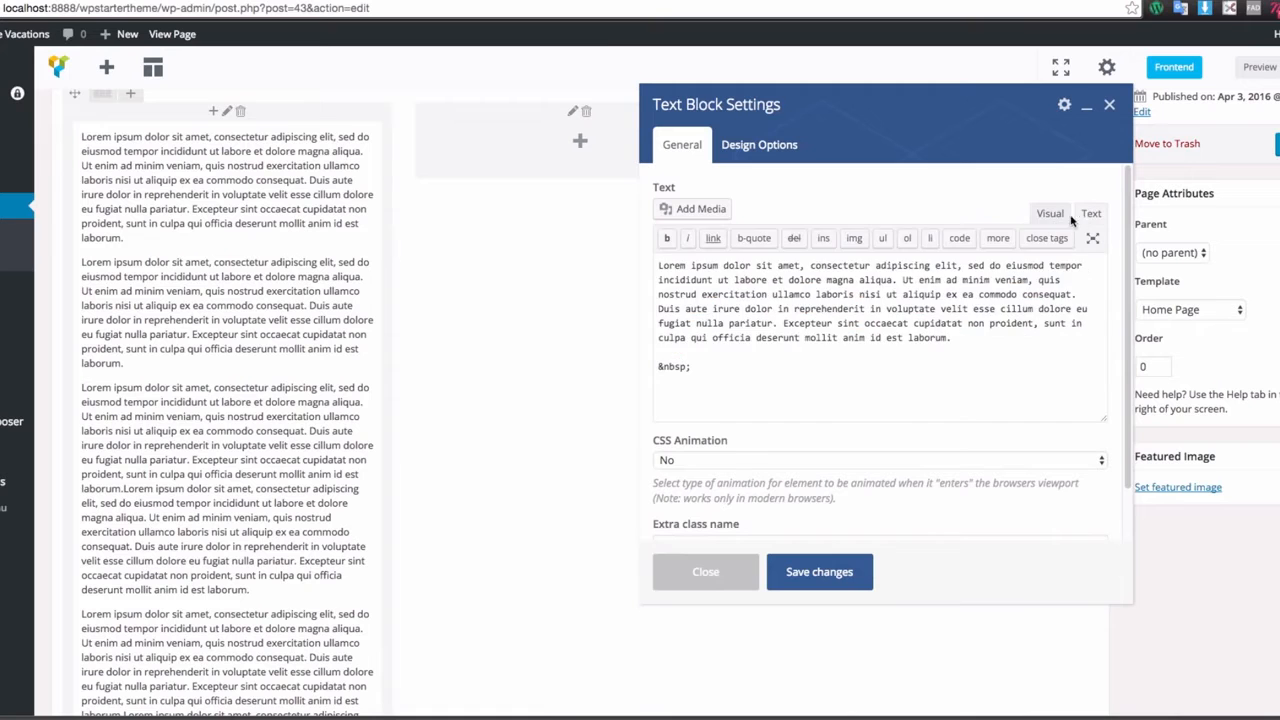
pyautogui.click(1052, 214)
pyautogui.scroll(-3, 894, 314)
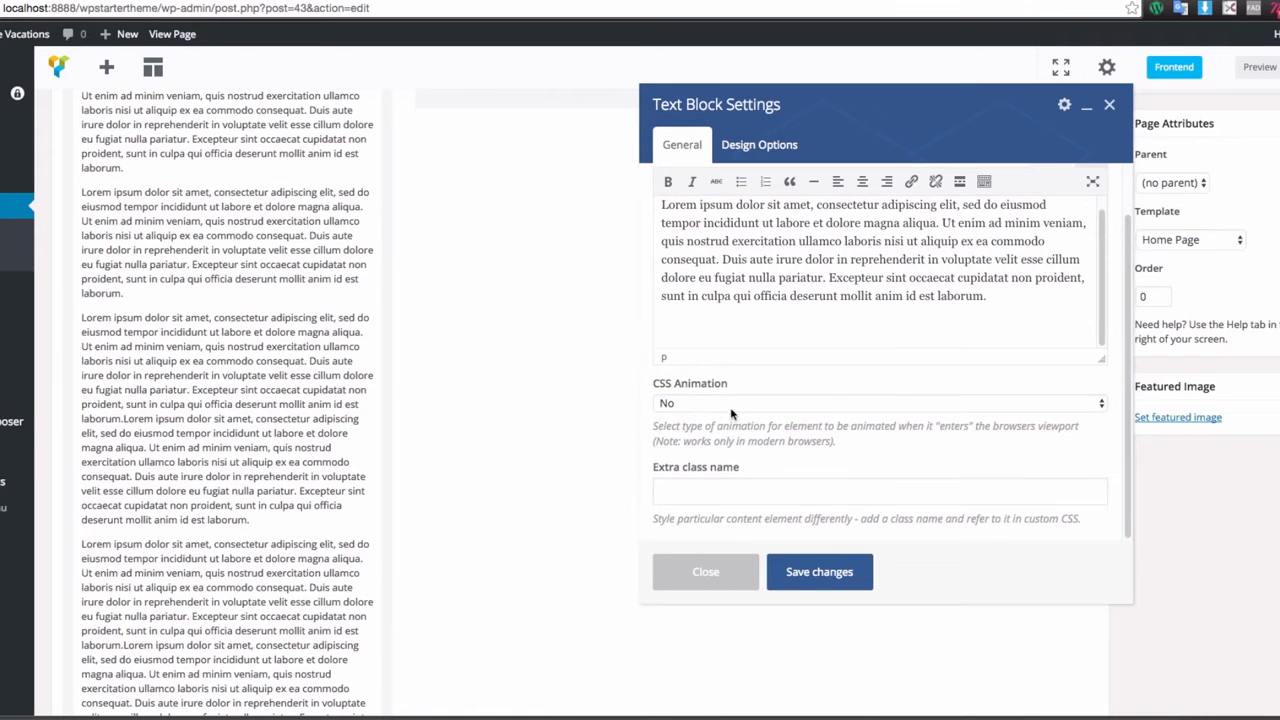
pyautogui.click(735, 406)
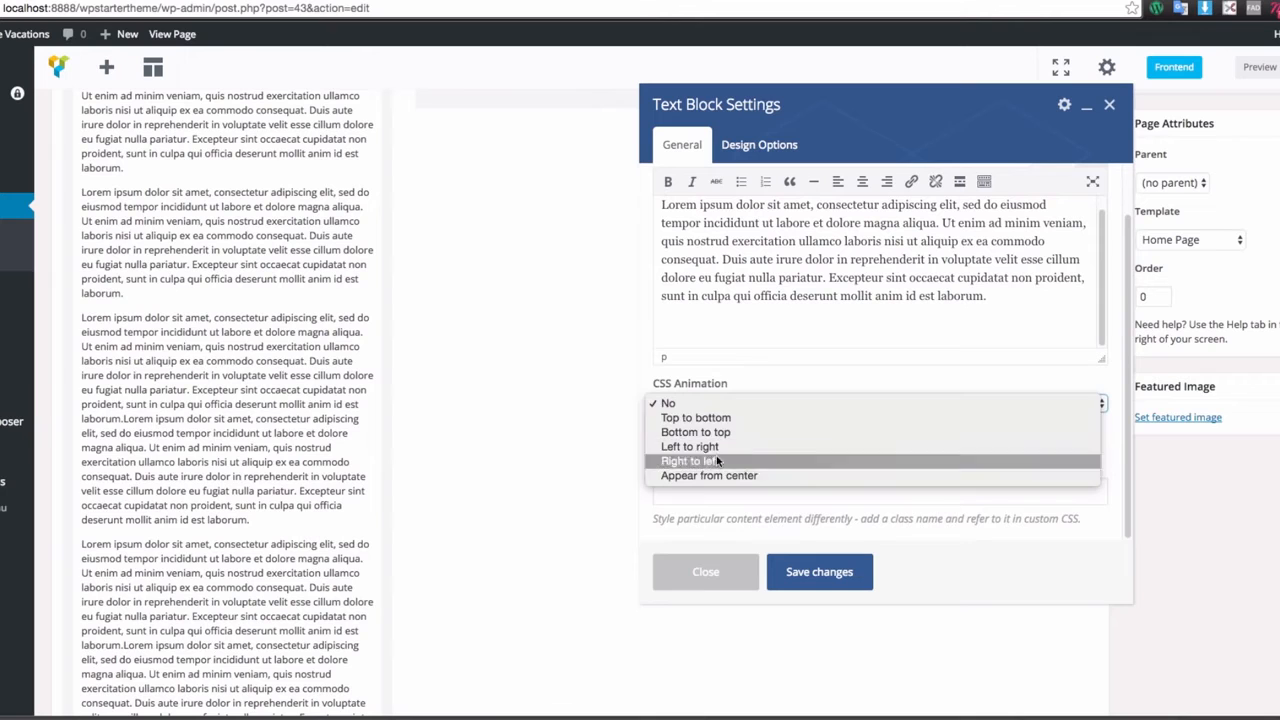
pyautogui.click(734, 381)
pyautogui.click(717, 492)
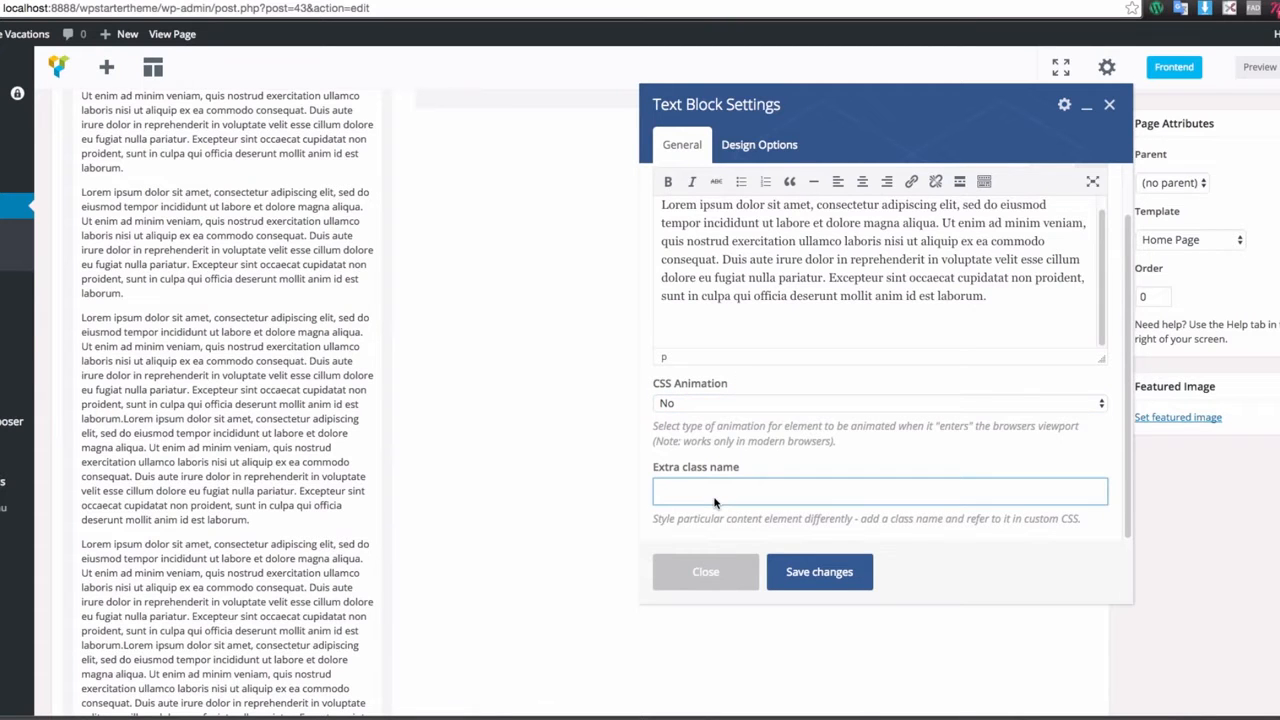
pyautogui.scroll(3, 715, 500)
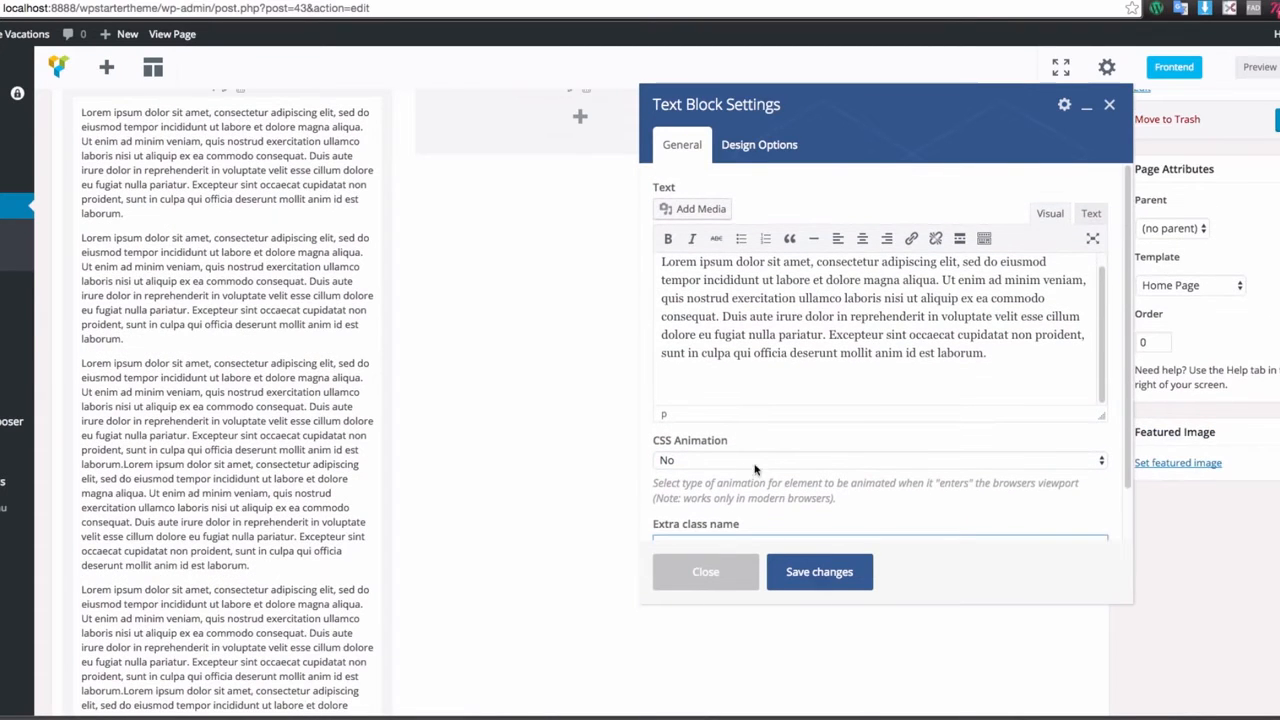
pyautogui.scroll(2, 778, 376)
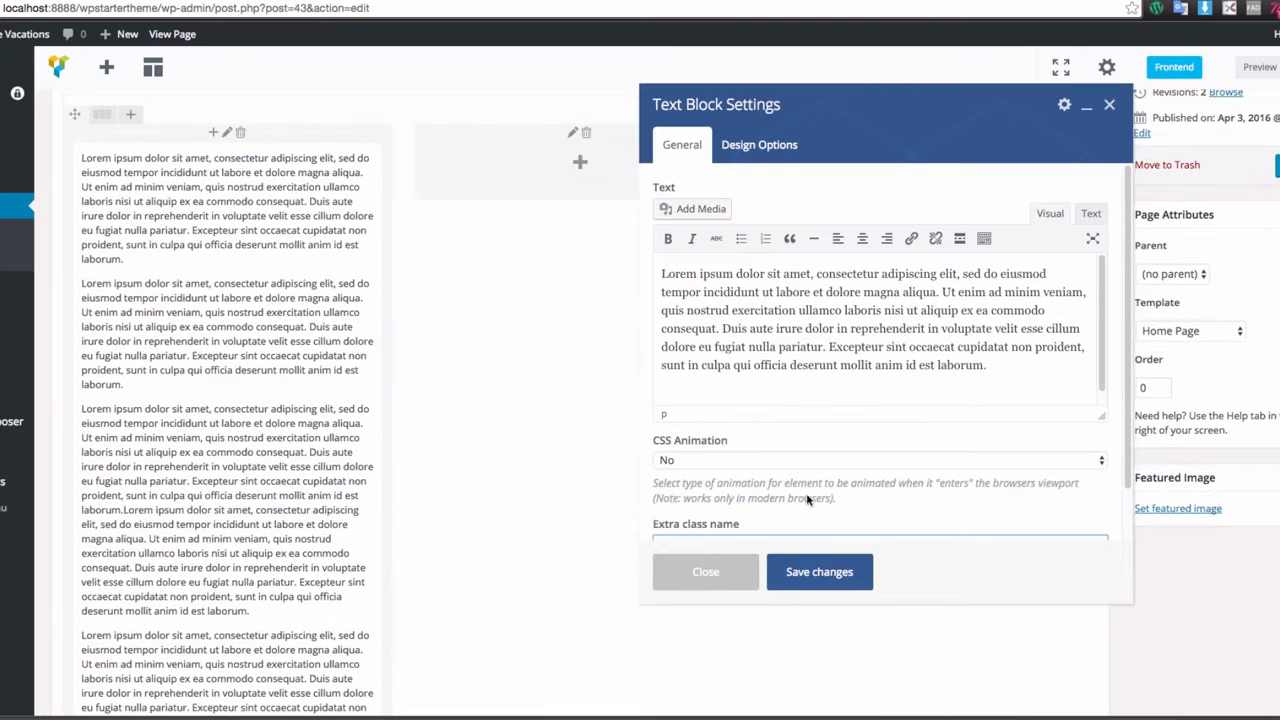
pyautogui.click(818, 571)
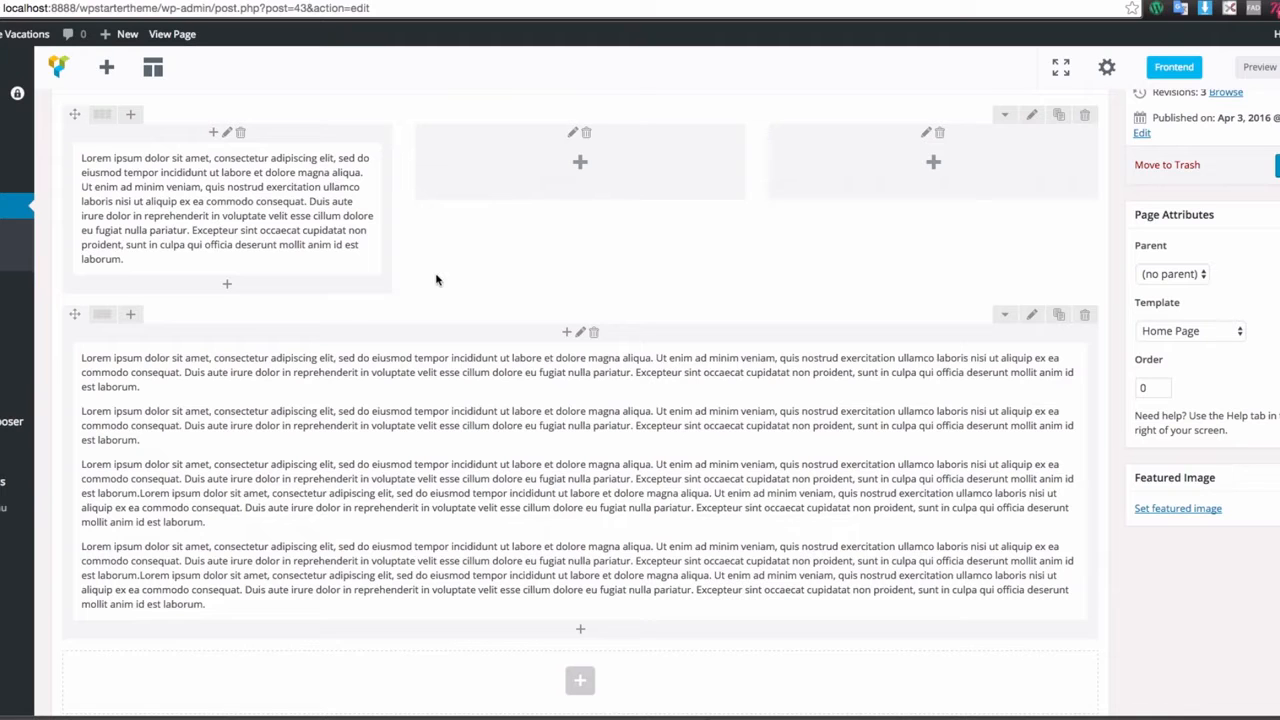
# - Duplicate the shortened text block to fill the row, placing one copy in the second column and one in the third
pyautogui.moveTo(290, 208)
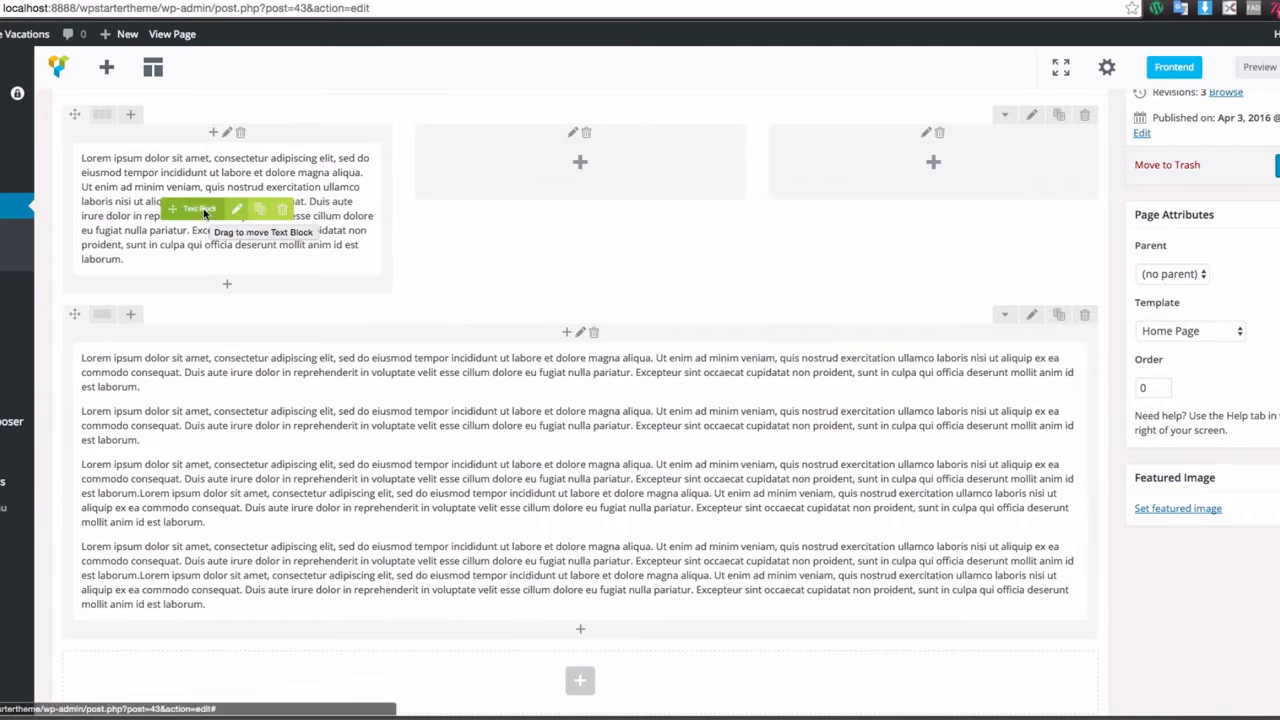
pyautogui.click(262, 211)
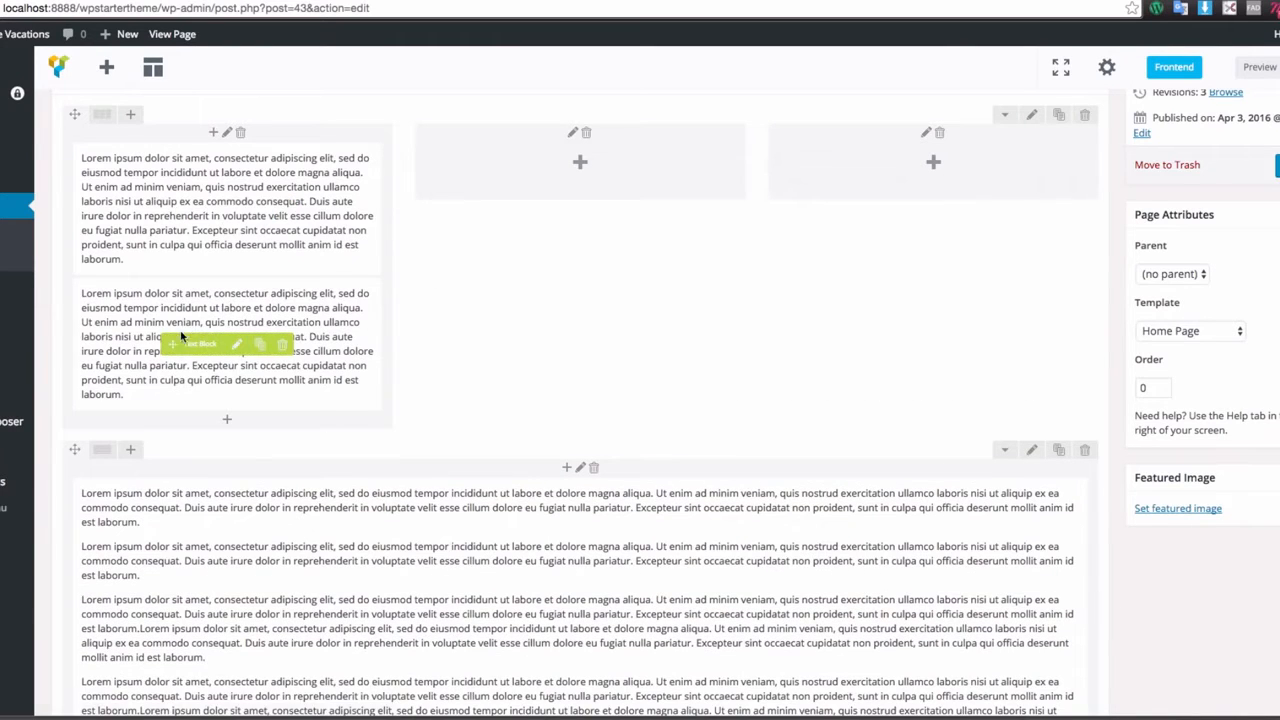
pyautogui.moveTo(195, 344); pyautogui.dragTo(564, 176)
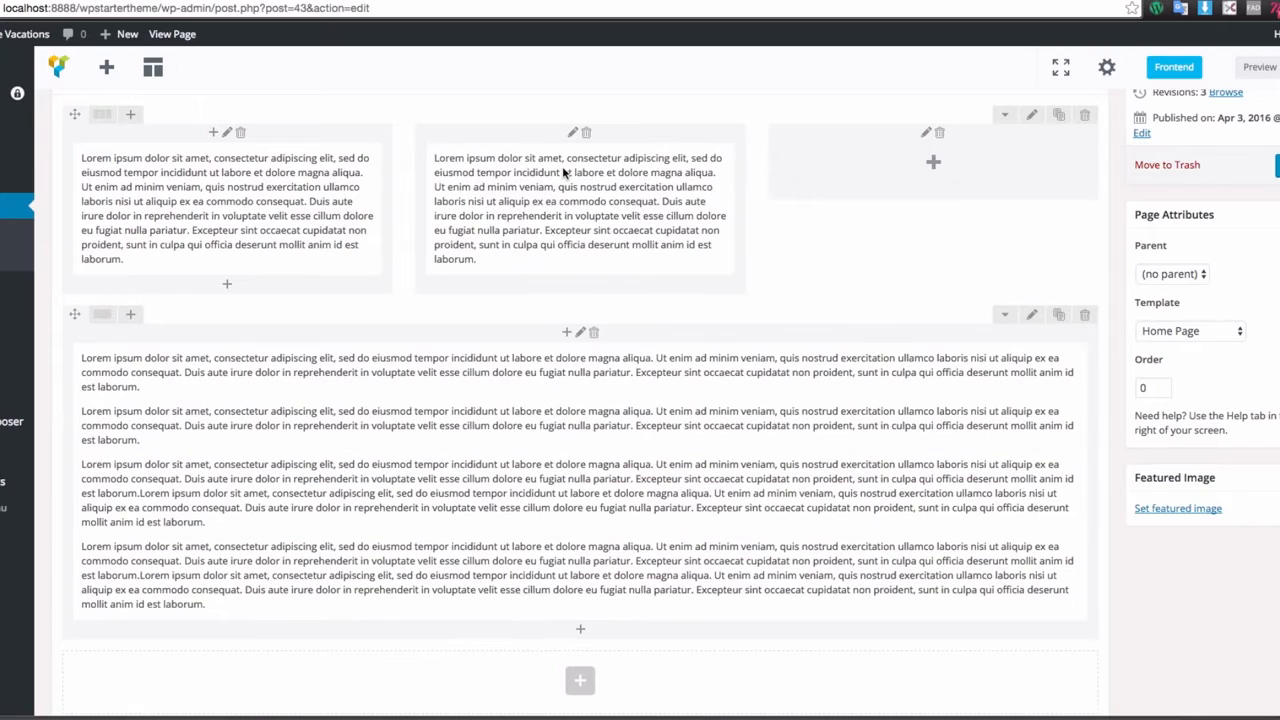
pyautogui.click(612, 211)
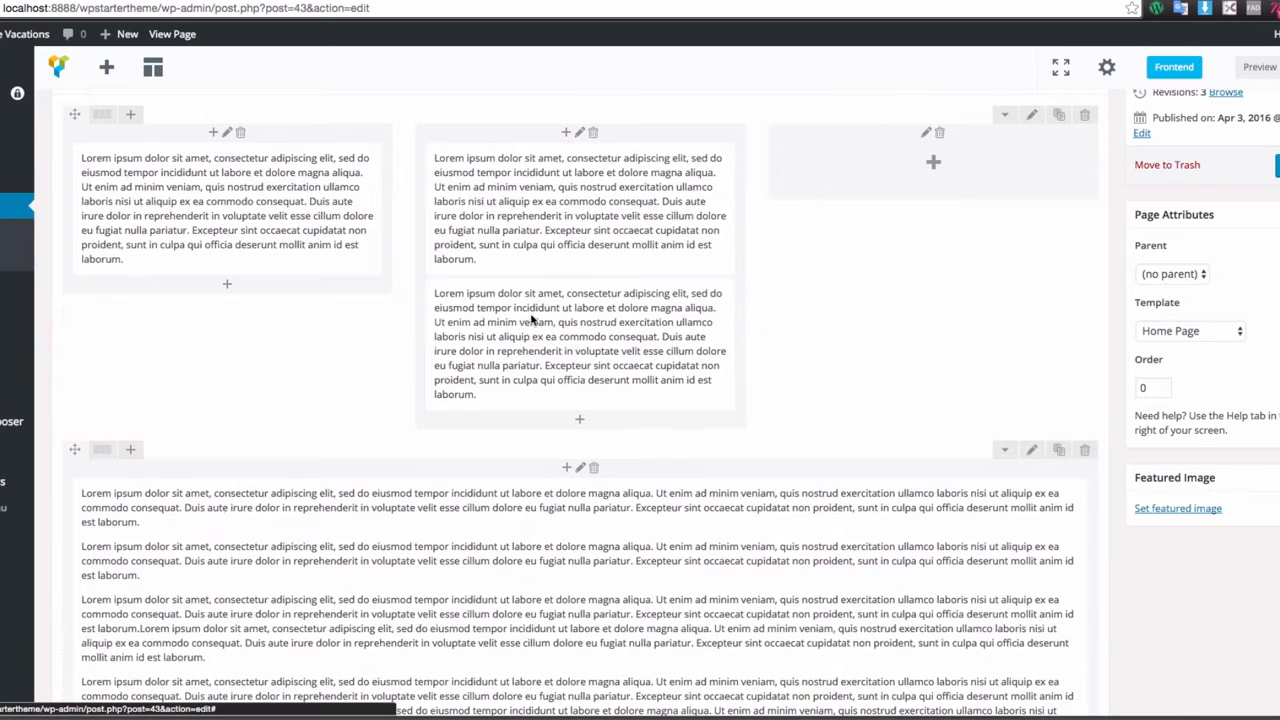
pyautogui.moveTo(555, 357)
pyautogui.mouseDown()
pyautogui.moveTo(737, 323)
pyautogui.moveTo(828, 190)
pyautogui.mouseUp()
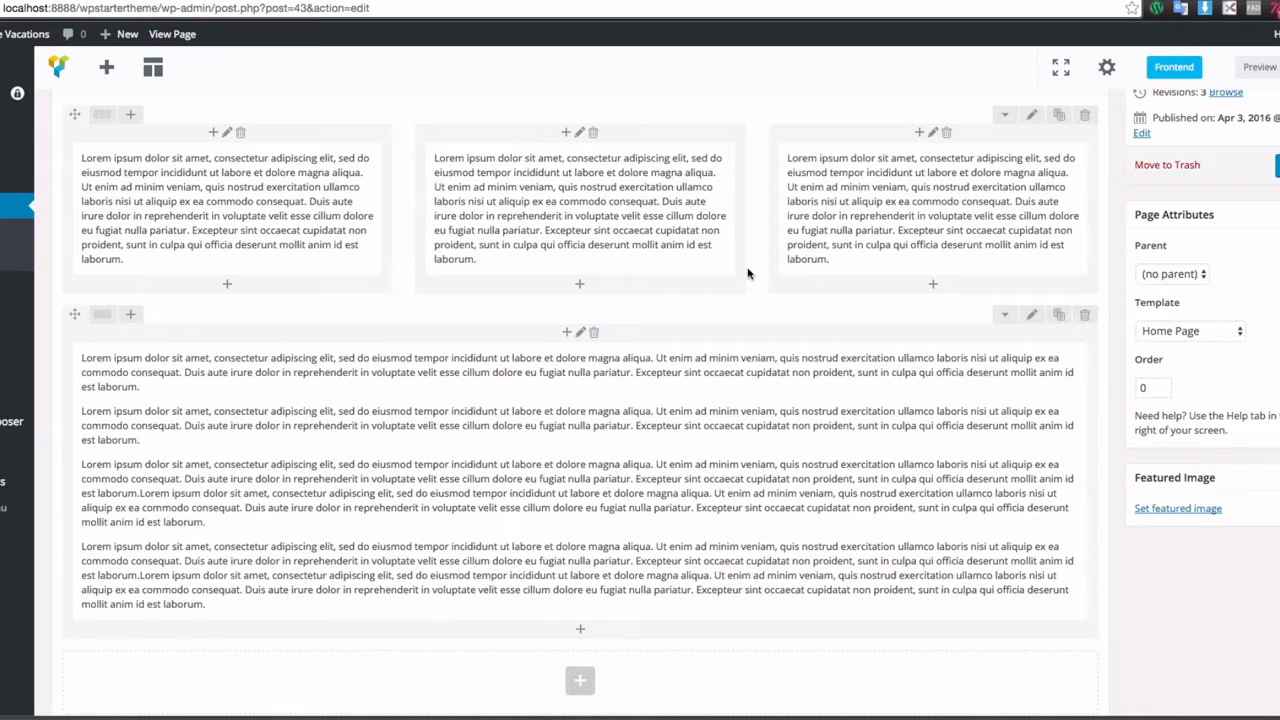
# - Preview the Home page and examine how the three-column row and the full-width text row are laid out
pyautogui.scroll(2, 748, 273)
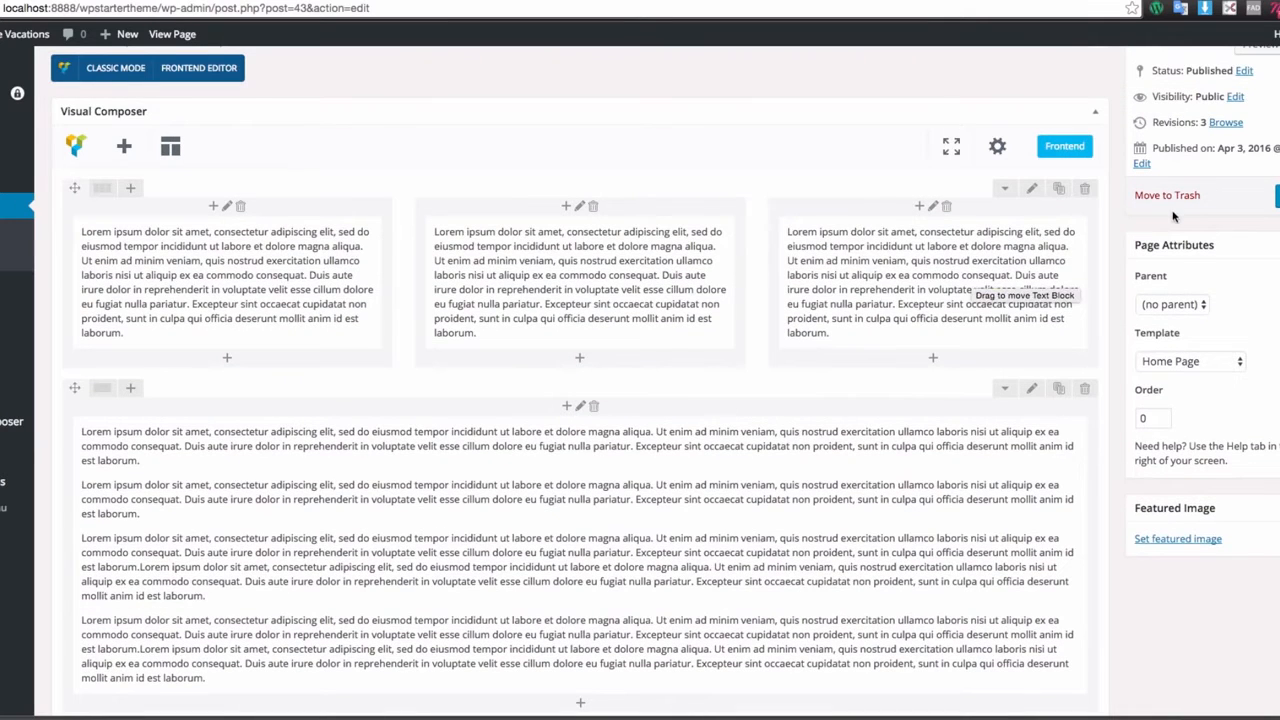
pyautogui.scroll(2, 1173, 213)
pyautogui.click(1258, 126)
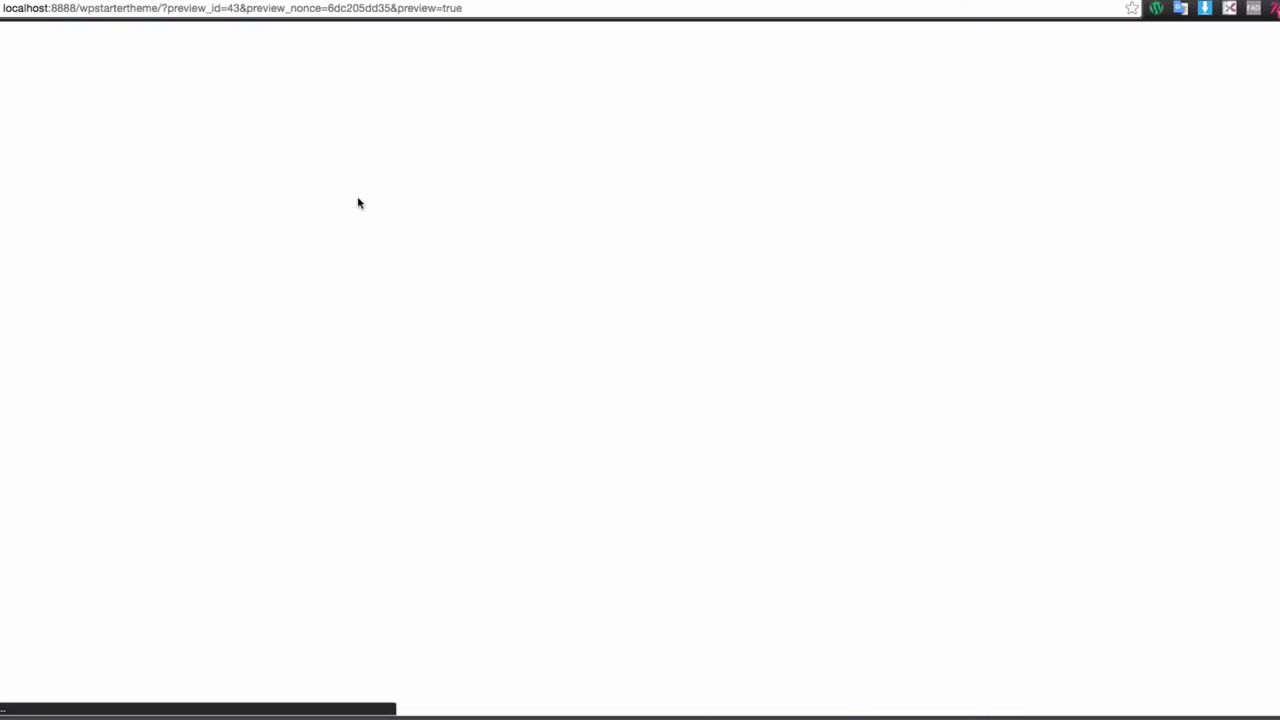
pyautogui.scroll(-8, 610, 348)
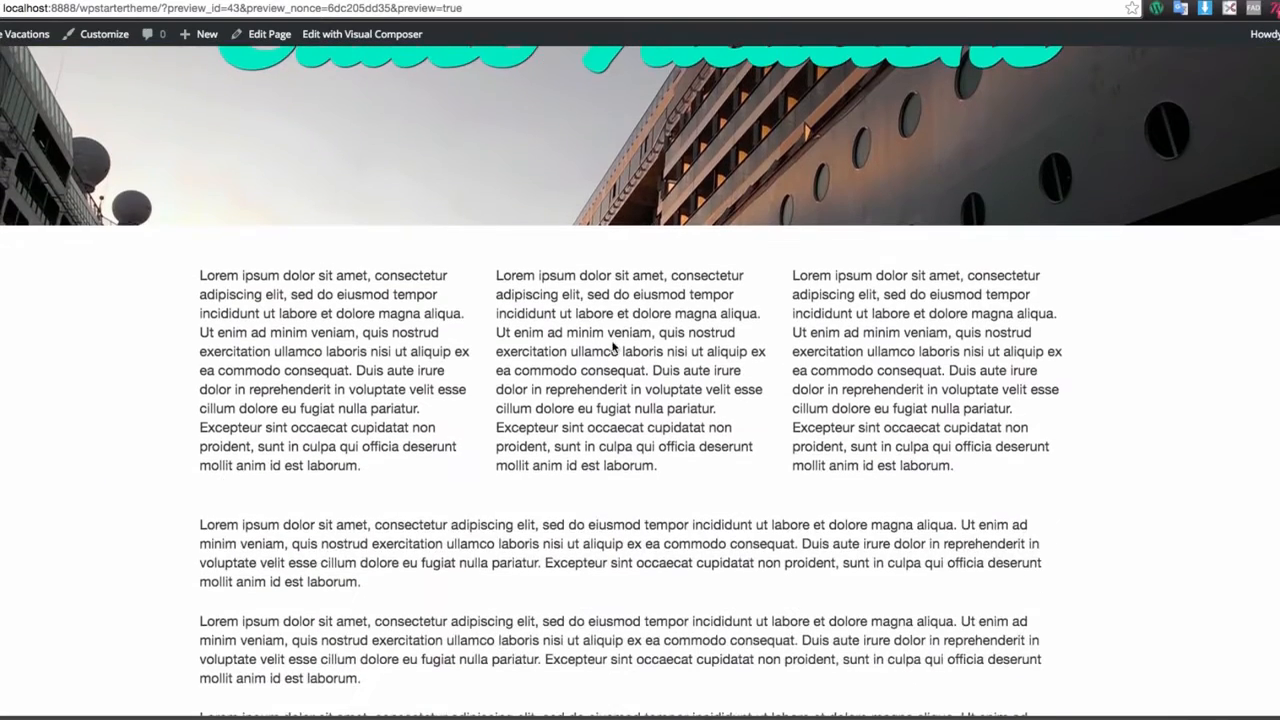
pyautogui.scroll(-4, 620, 348)
pyautogui.scroll(8, 625, 349)
pyautogui.scroll(1, 628, 348)
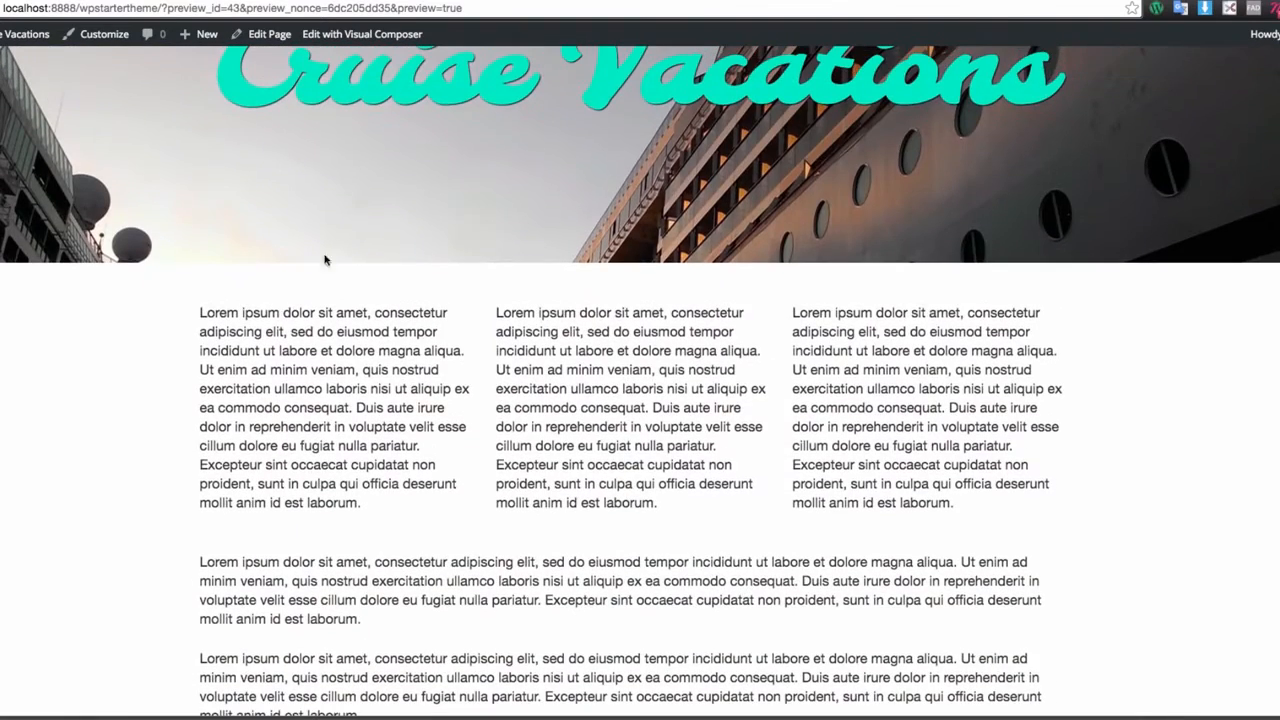
pyautogui.scroll(-4, 884, 357)
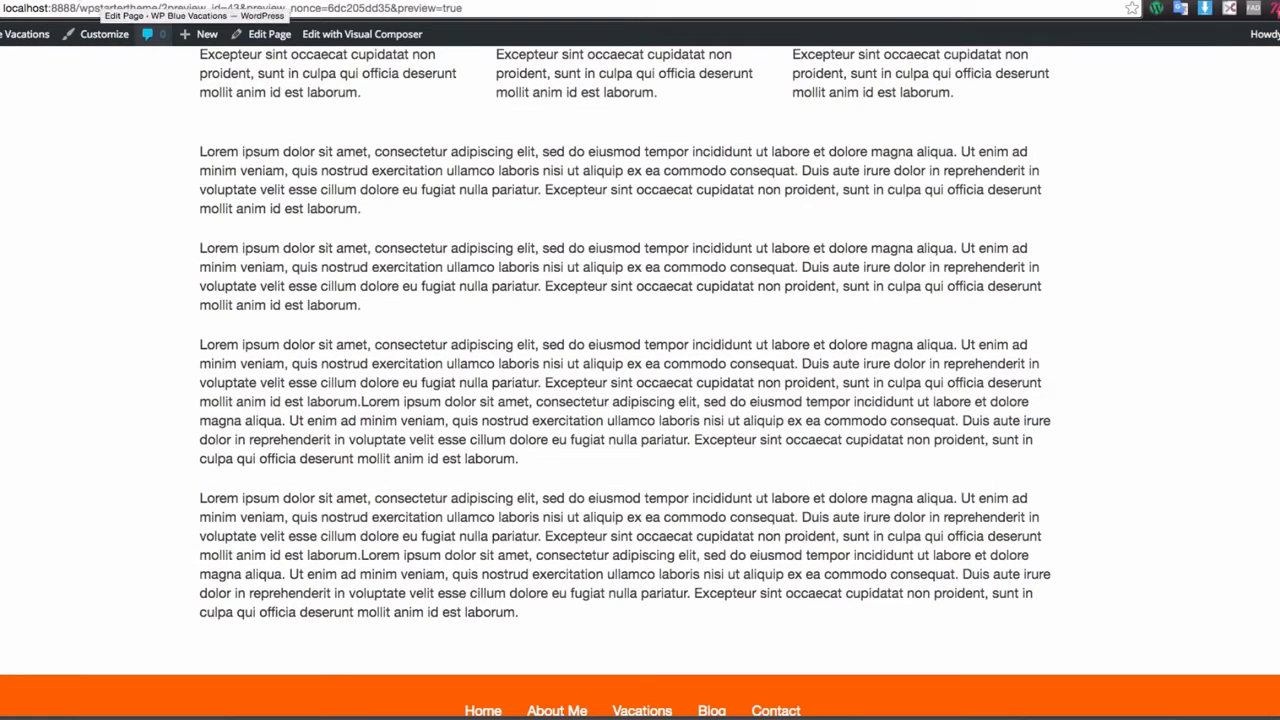
# - Compare the row arrangement in the Home page editor with the three-column and full-width text in the preview
pyautogui.click(118, 2)
pyautogui.scroll(-3, 410, 318)
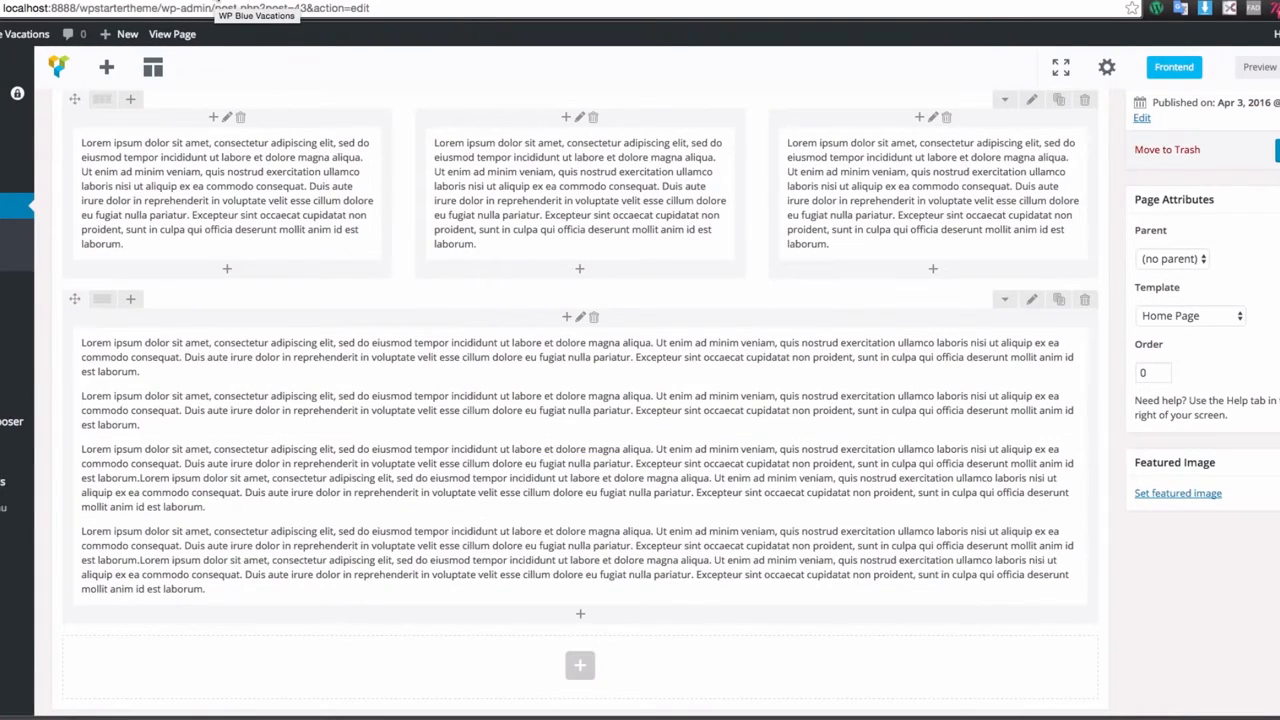
pyautogui.scroll(2, 82, 320)
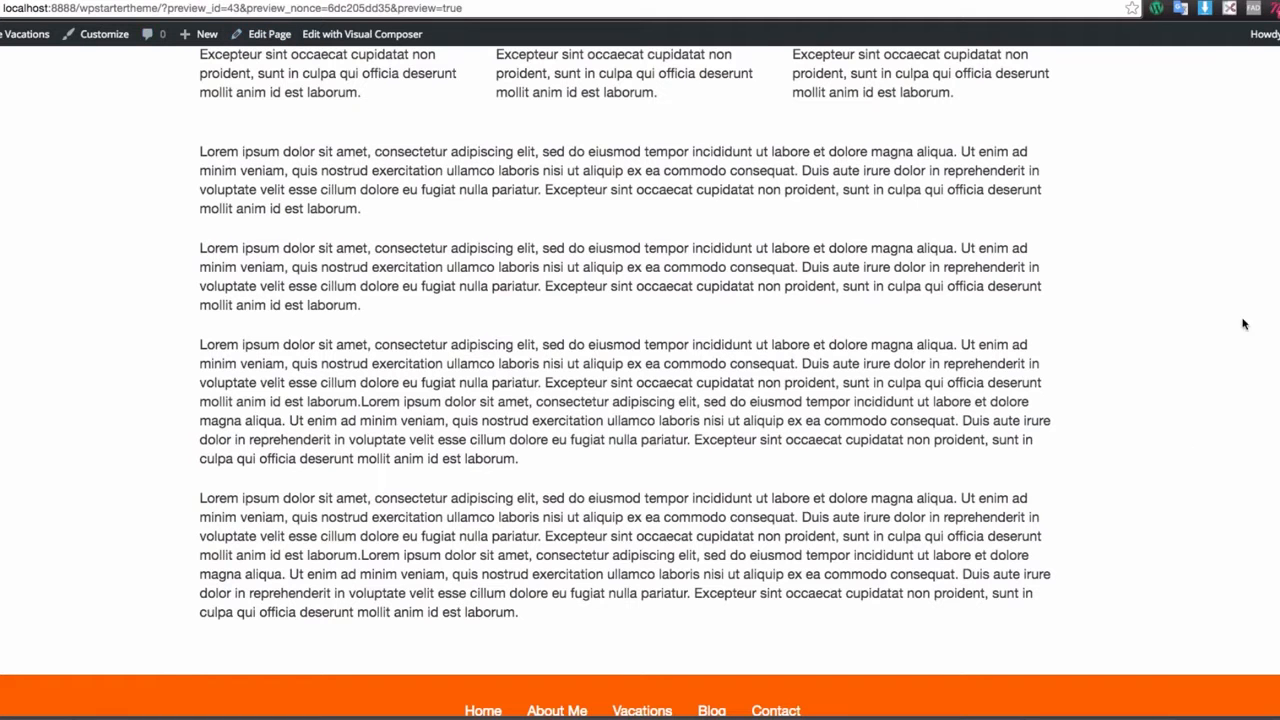
pyautogui.scroll(5, 1223, 331)
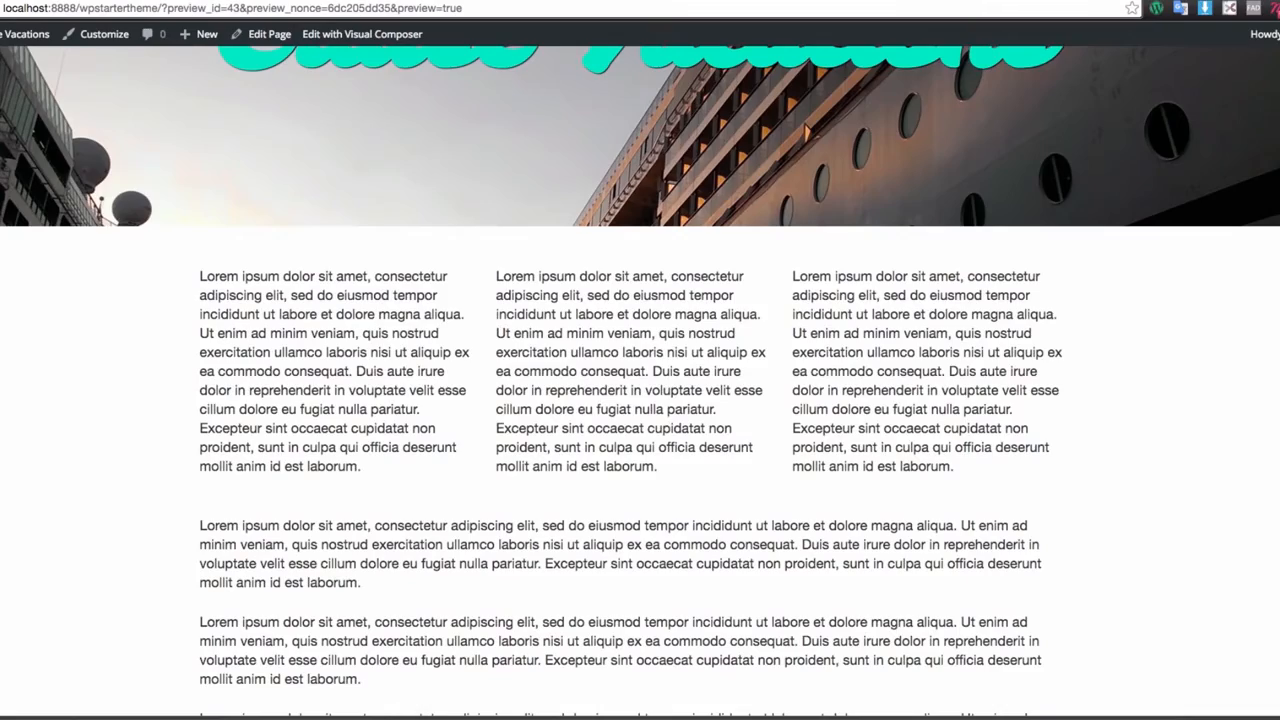
# - Narrow the browser window to check how the three columns stack on a small screen, and restore its full width
pyautogui.moveTo(1276, 308); pyautogui.dragTo(337, 330)
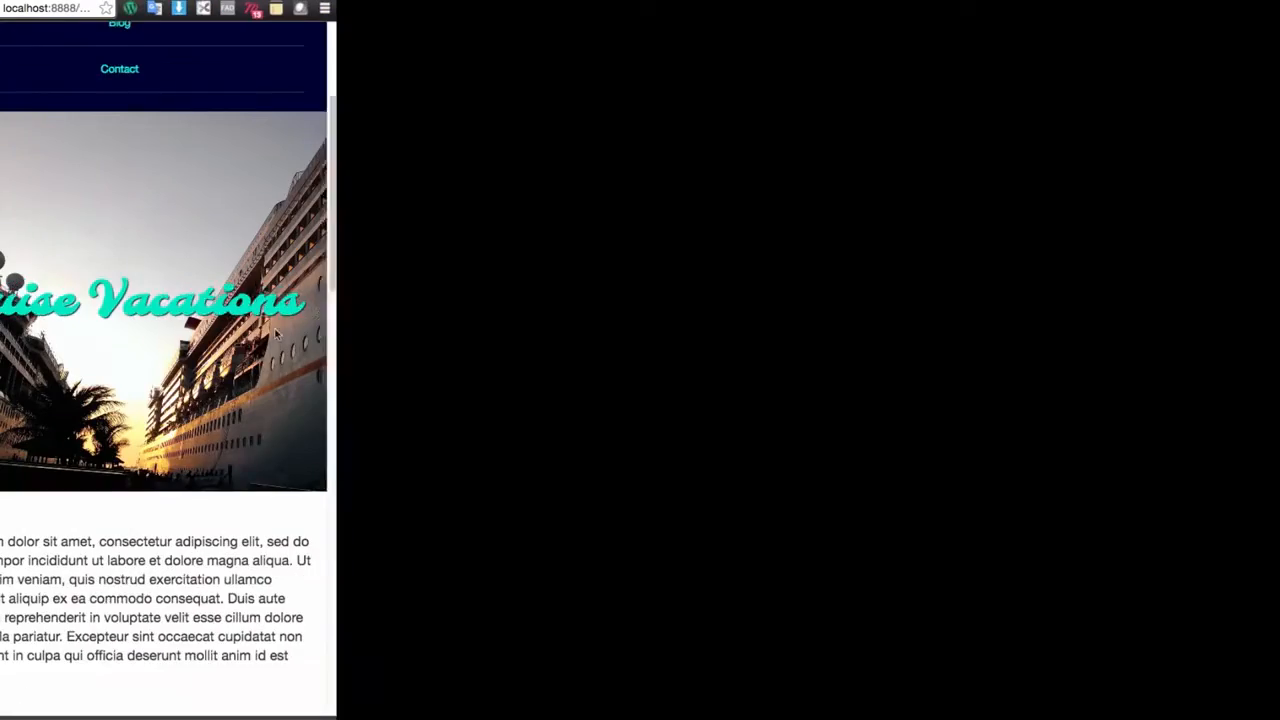
pyautogui.scroll(-3, 254, 335)
pyautogui.scroll(4, 258, 334)
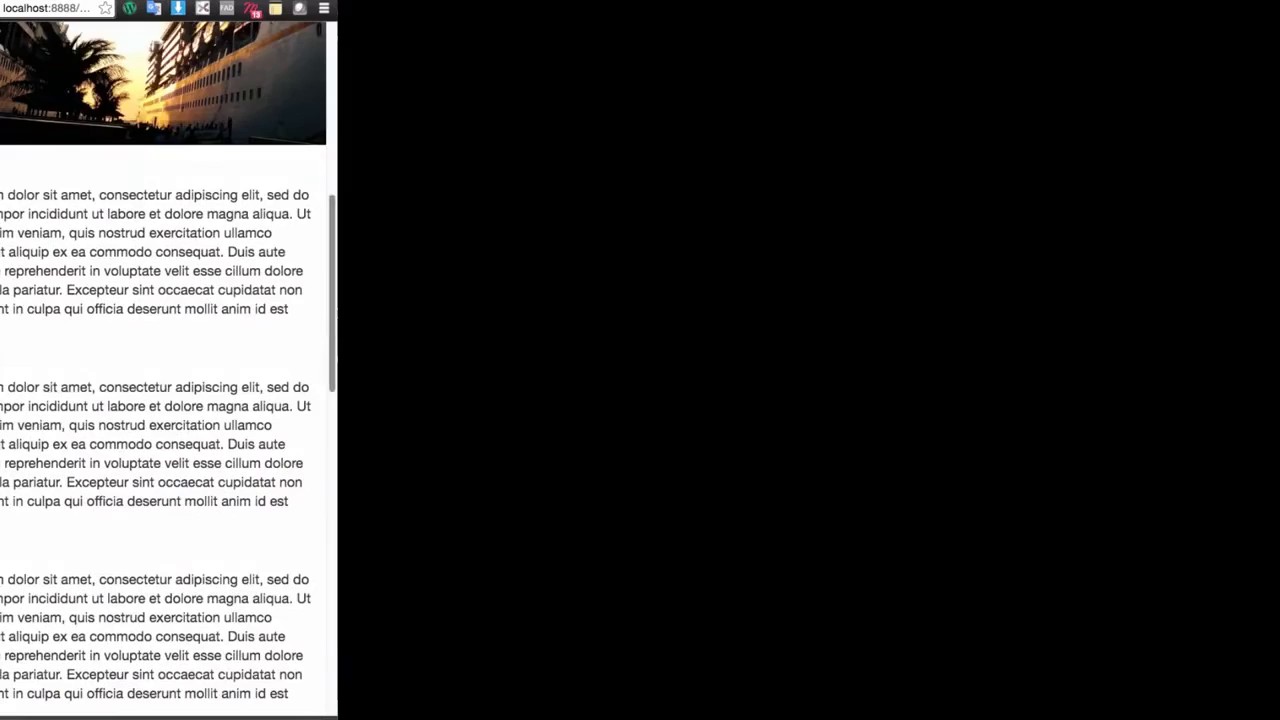
pyautogui.moveTo(338, 330); pyautogui.dragTo(1278, 330)
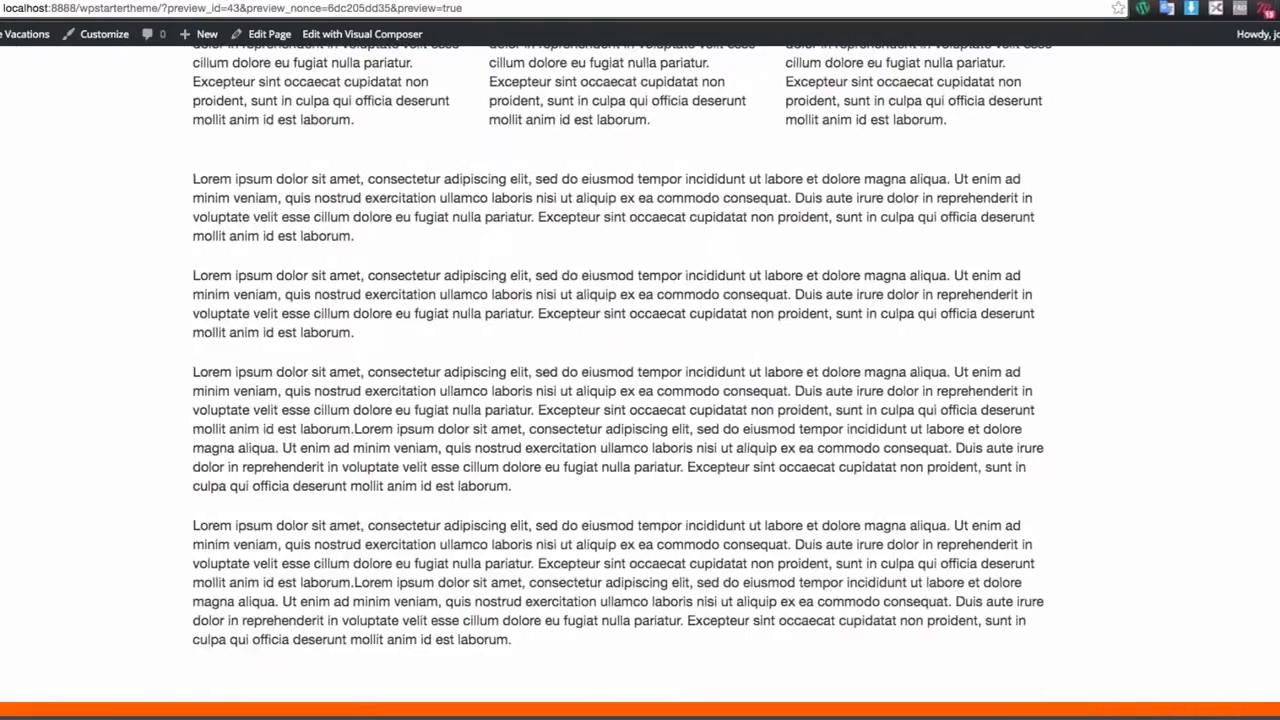
pyautogui.scroll(5, 674, 291)
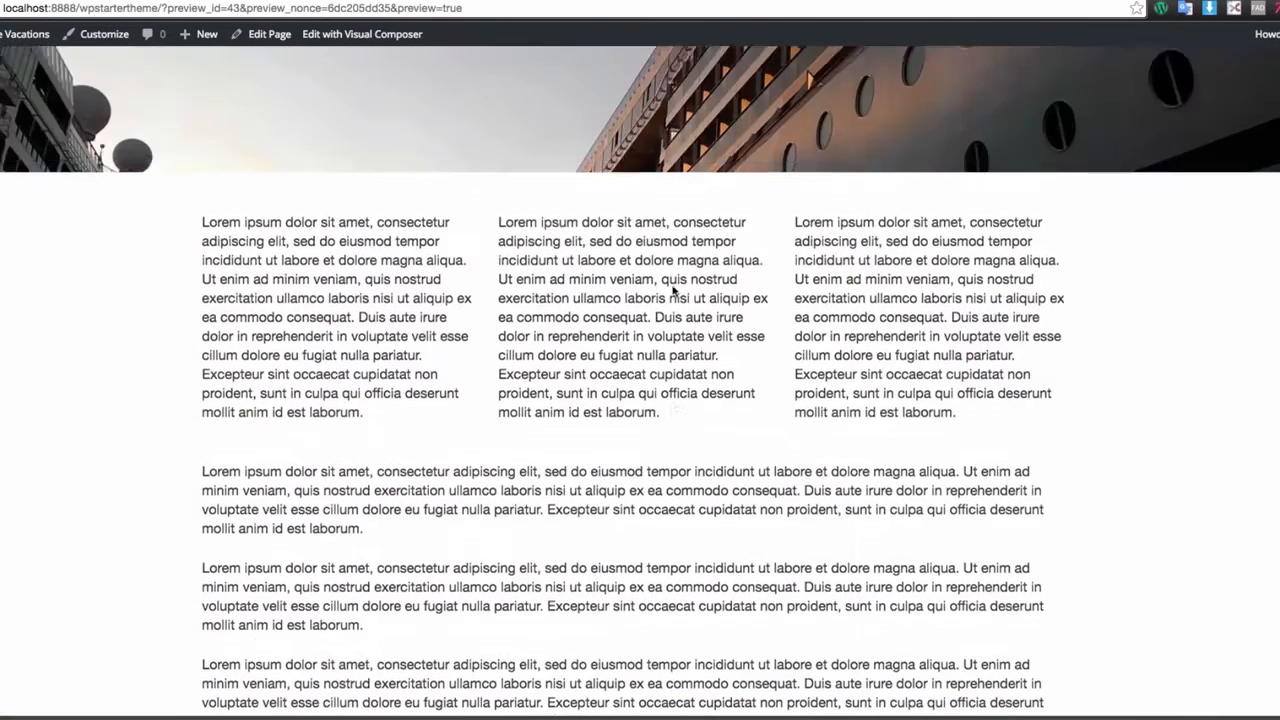
pyautogui.scroll(-1, 674, 291)
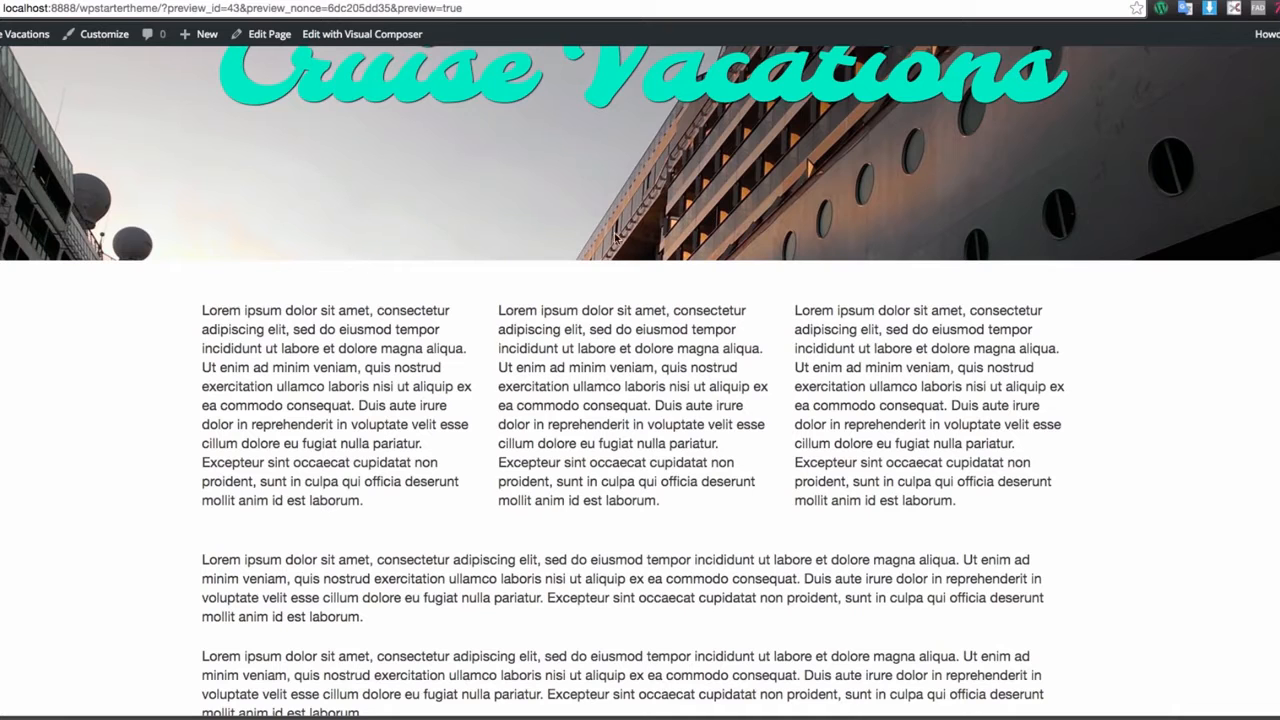
# - Return to the Home page editor and add a Single Image element above the text in the first column
pyautogui.click(265, 34)
pyautogui.scroll(1, 391, 190)
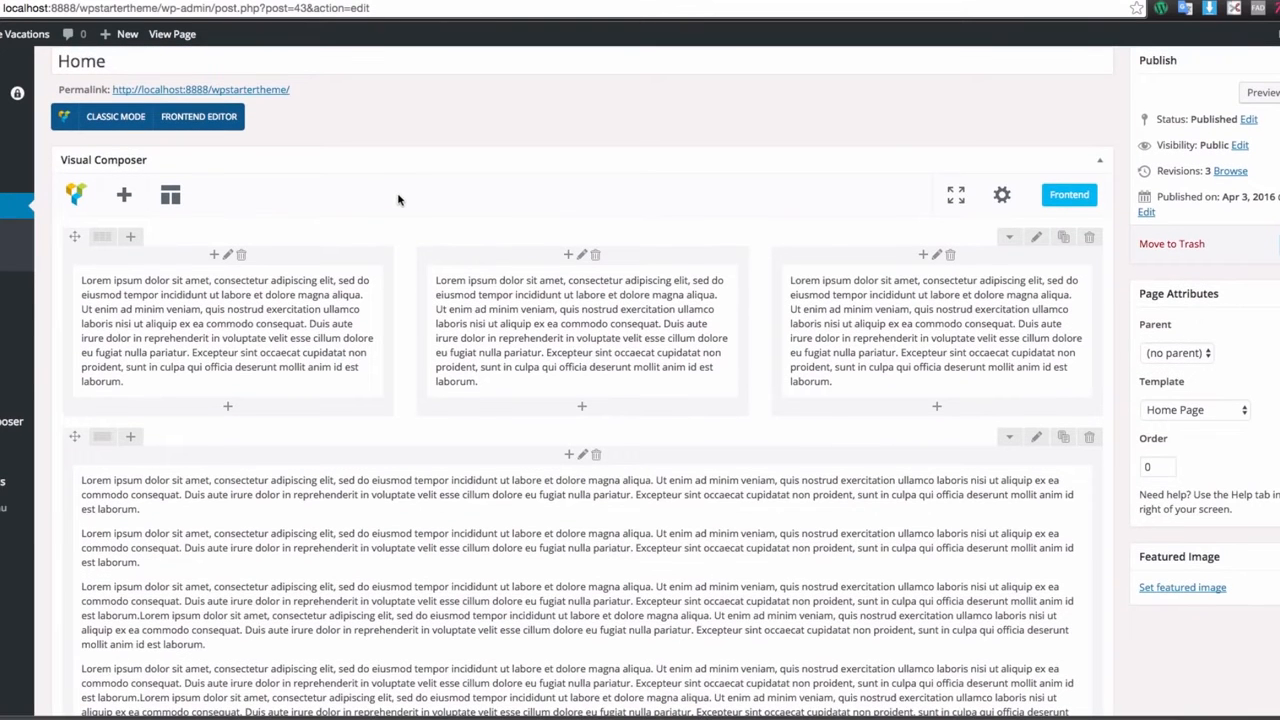
pyautogui.click(213, 255)
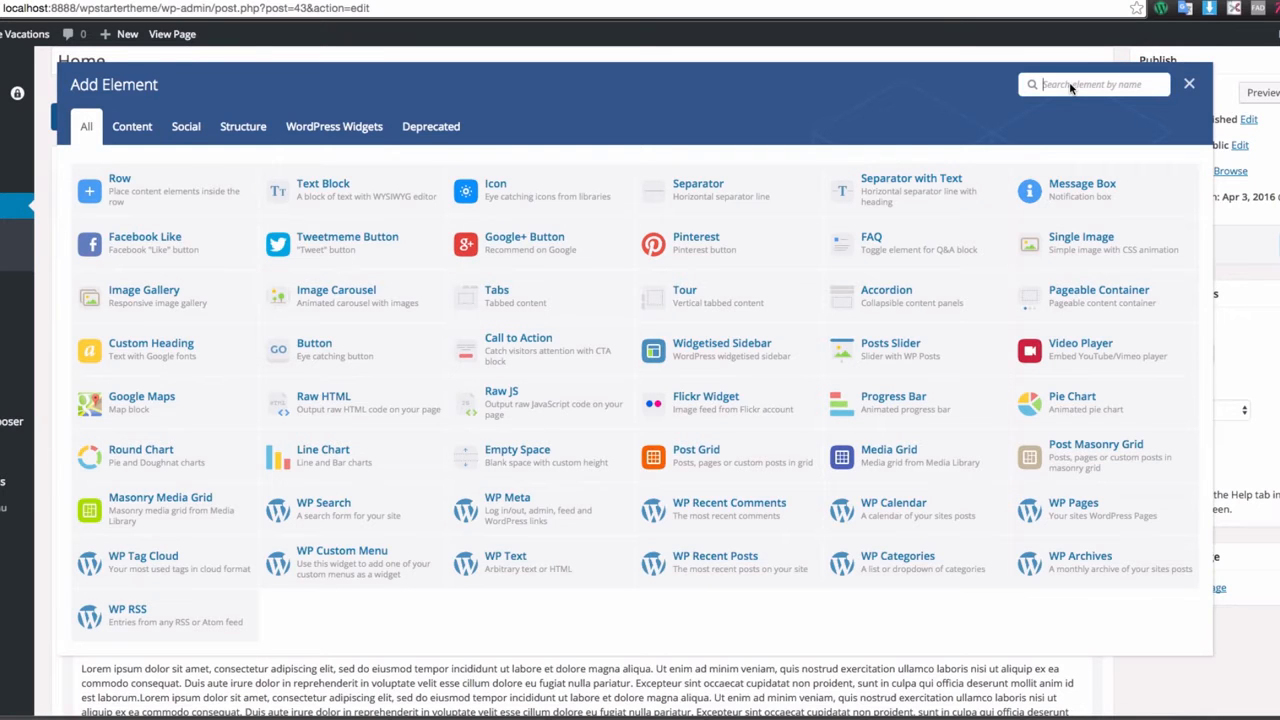
pyautogui.write('image')
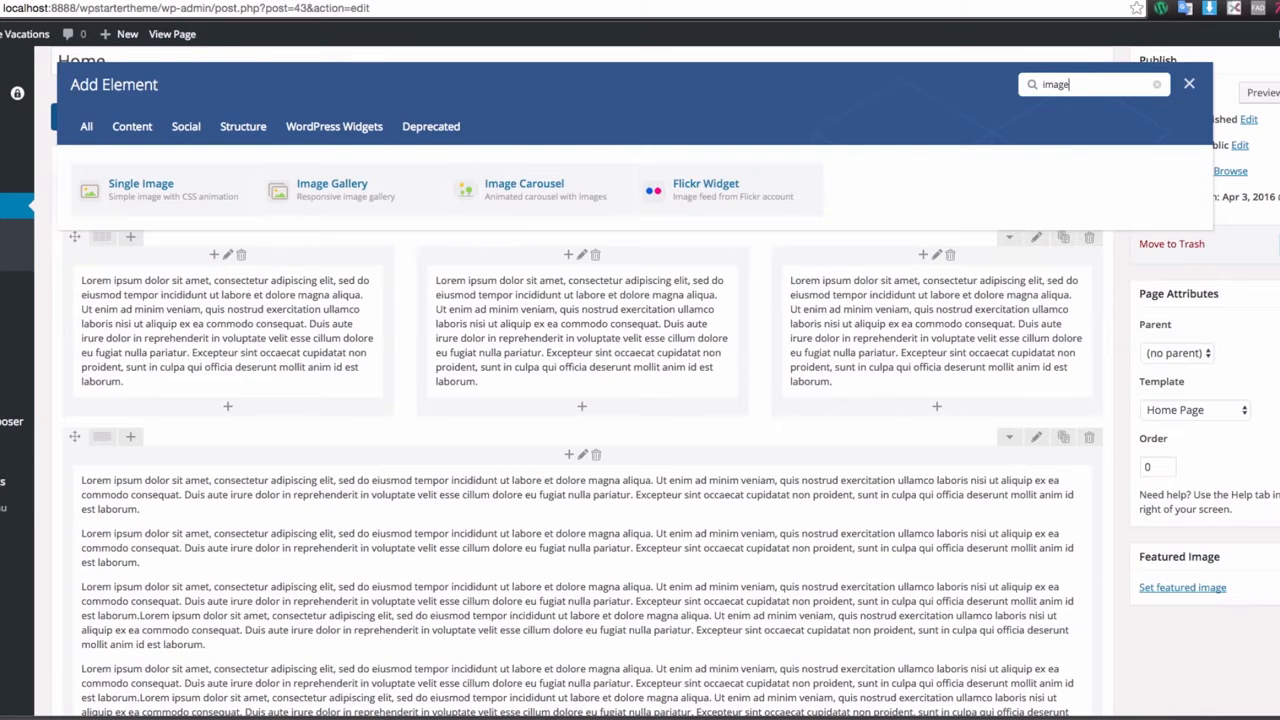
pyautogui.click(160, 188)
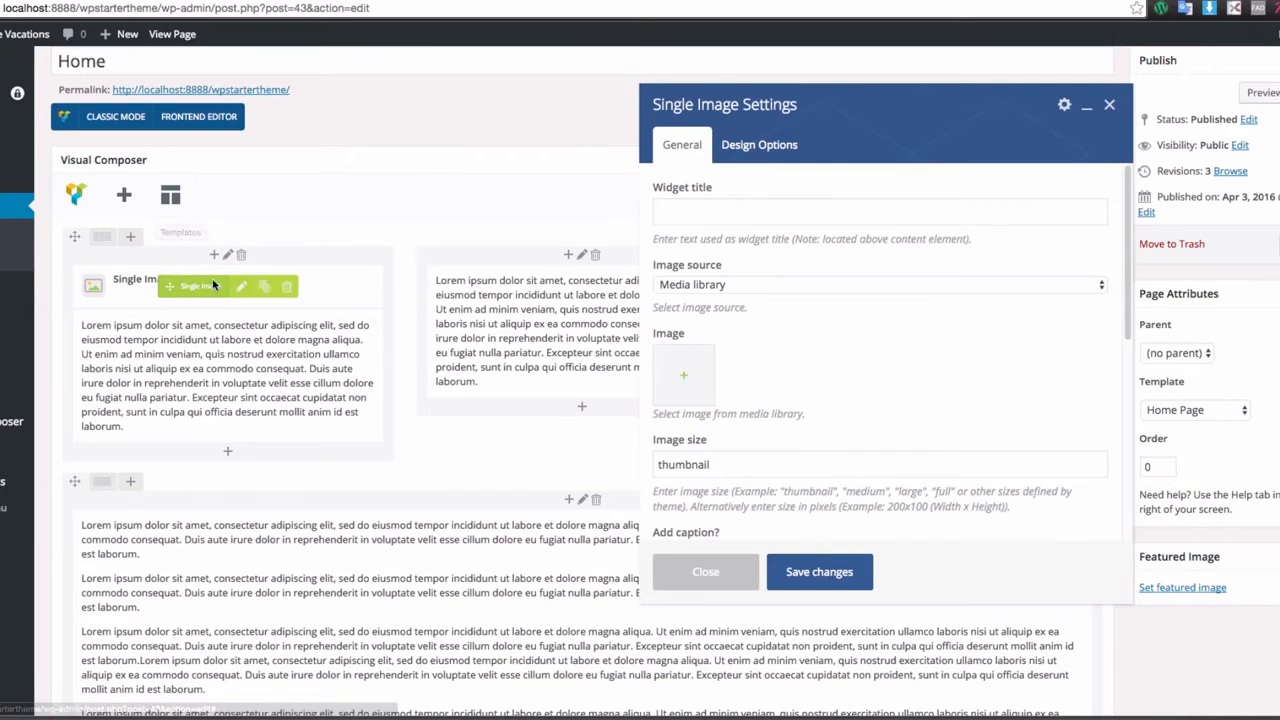
# - Examine the Single Image's widget title field and the available image source choices, keeping Media library
pyautogui.scroll(-1, 843, 334)
pyautogui.scroll(1, 843, 334)
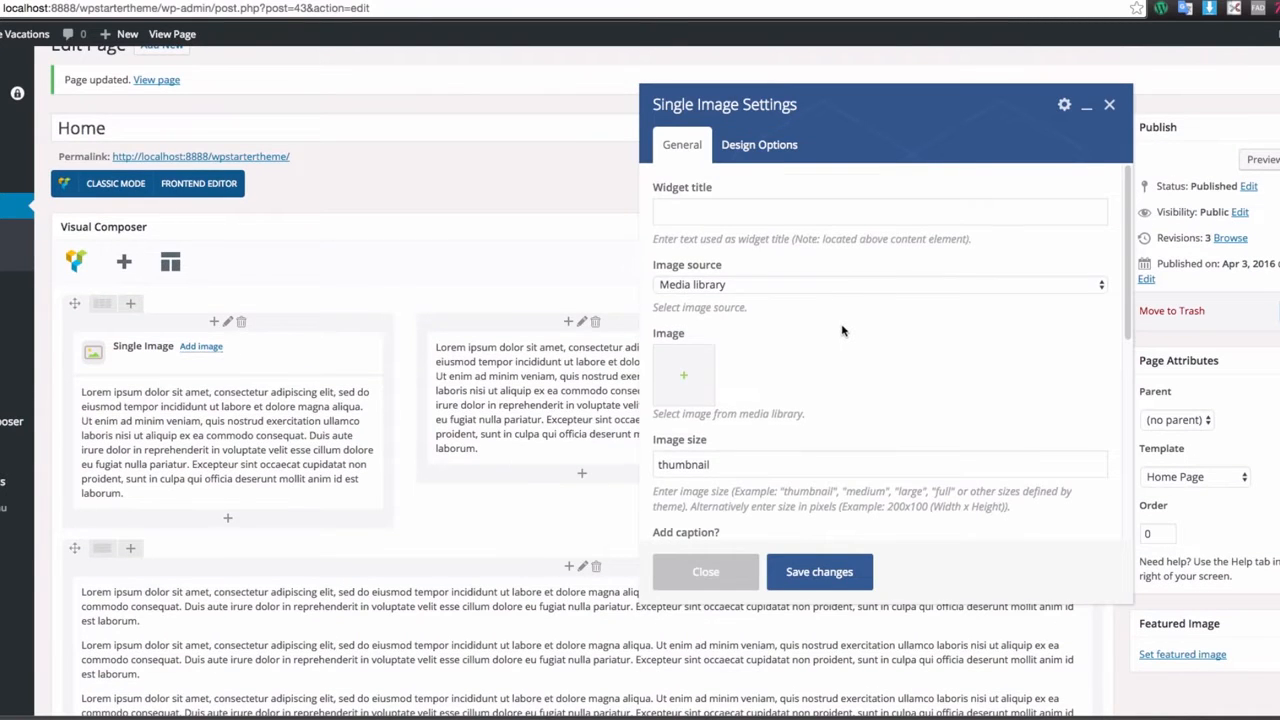
pyautogui.click(694, 284)
pyautogui.click(689, 211)
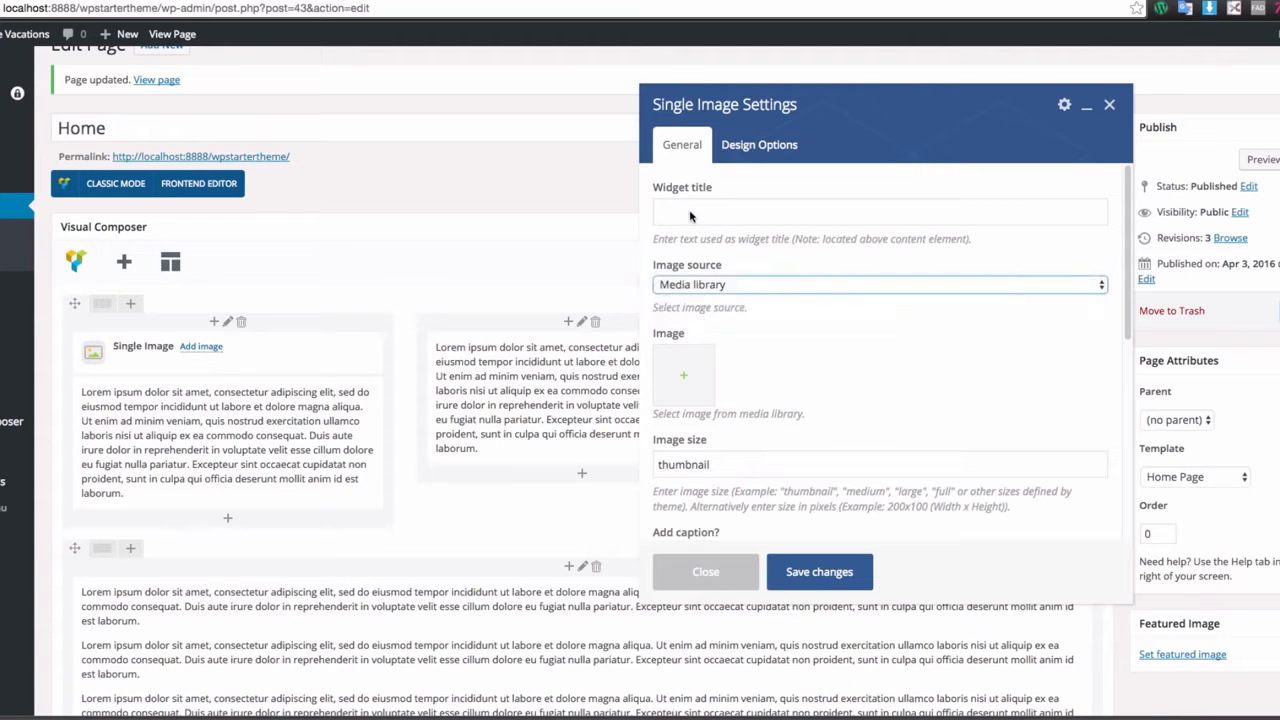
pyautogui.click(706, 286)
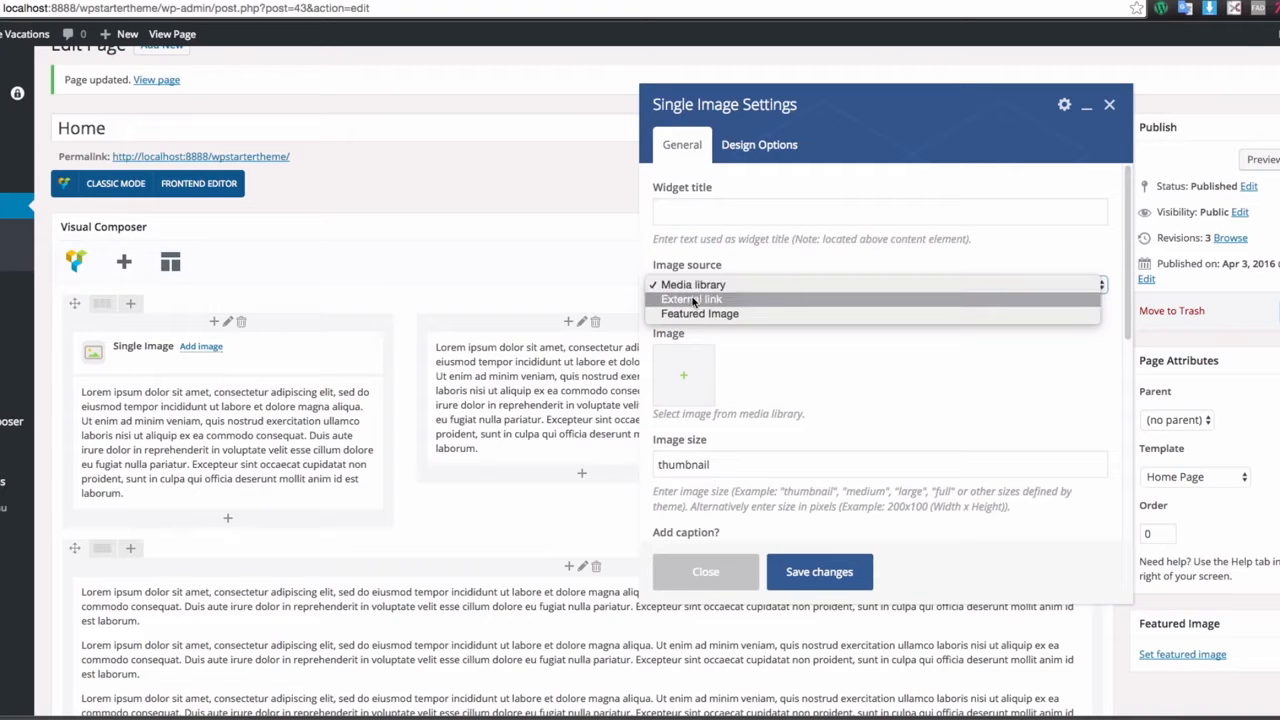
pyautogui.click(749, 346)
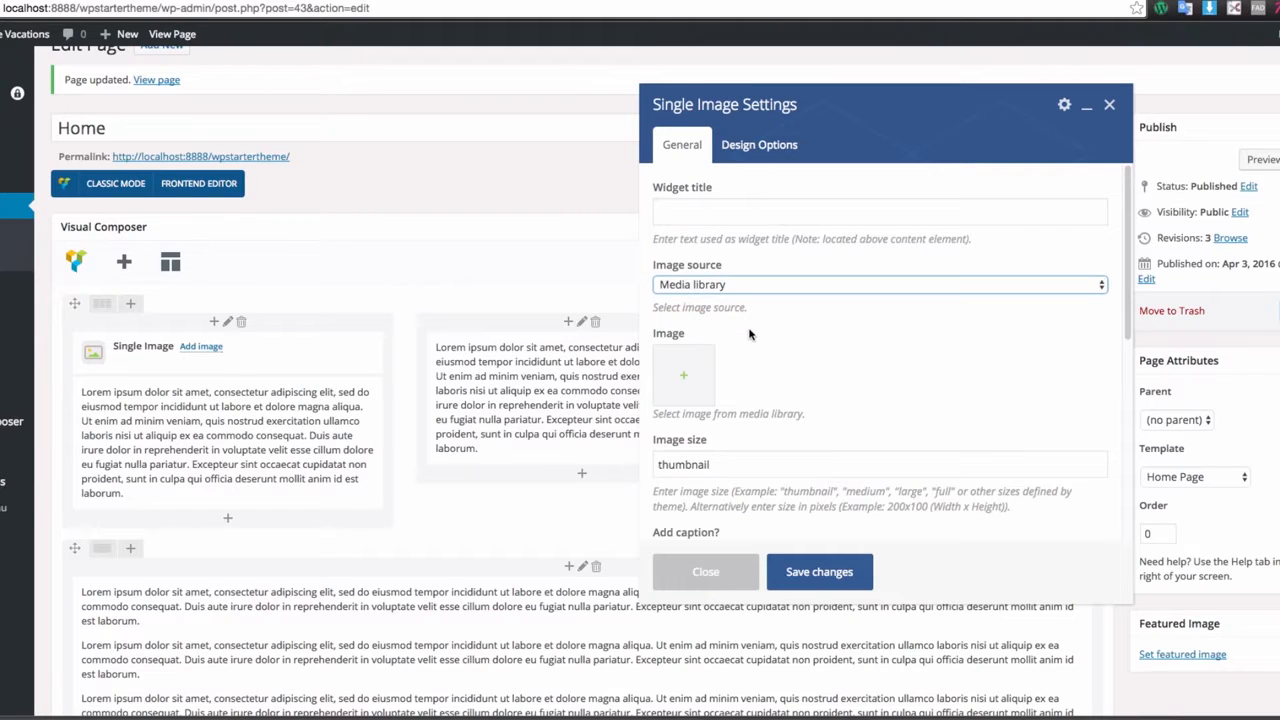
# - Read the image size instructions, including the pixel-size example, and look over the caption option
pyautogui.scroll(-2, 750, 334)
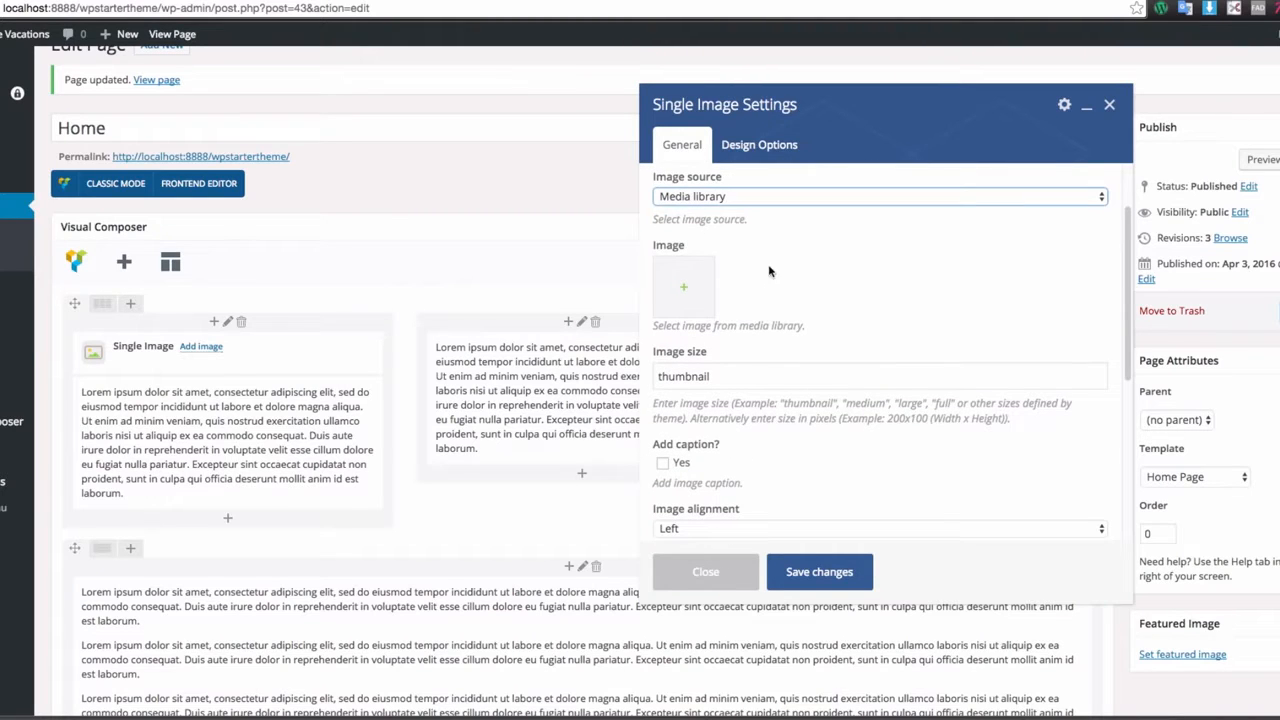
pyautogui.scroll(-1, 769, 272)
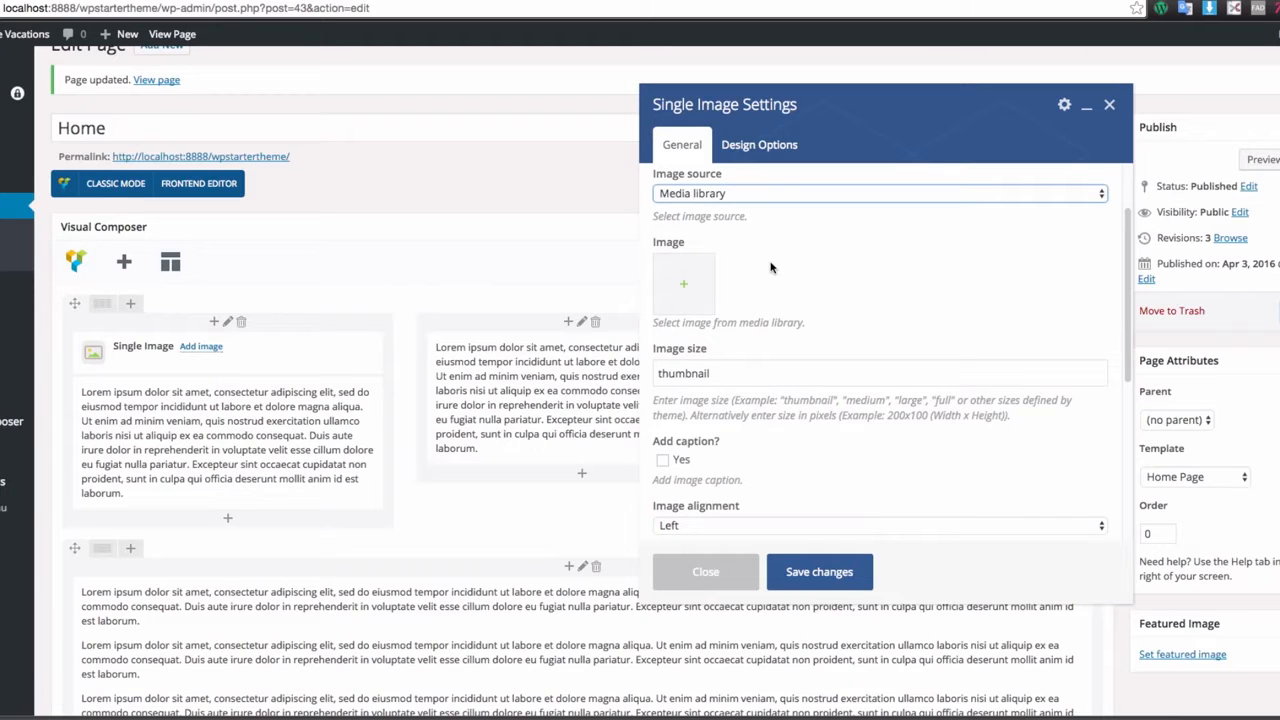
pyautogui.scroll(-1, 715, 364)
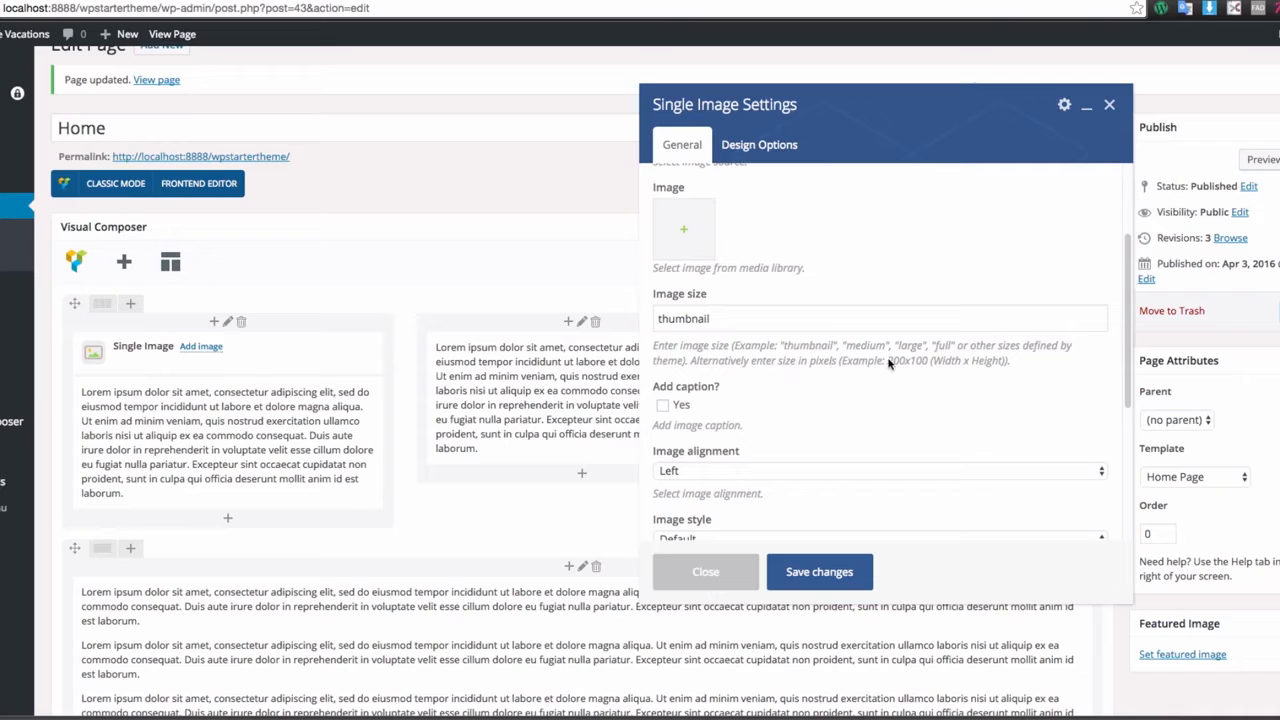
pyautogui.moveTo(889, 361); pyautogui.dragTo(924, 362)
pyautogui.click(920, 380)
pyautogui.scroll(-3, 738, 366)
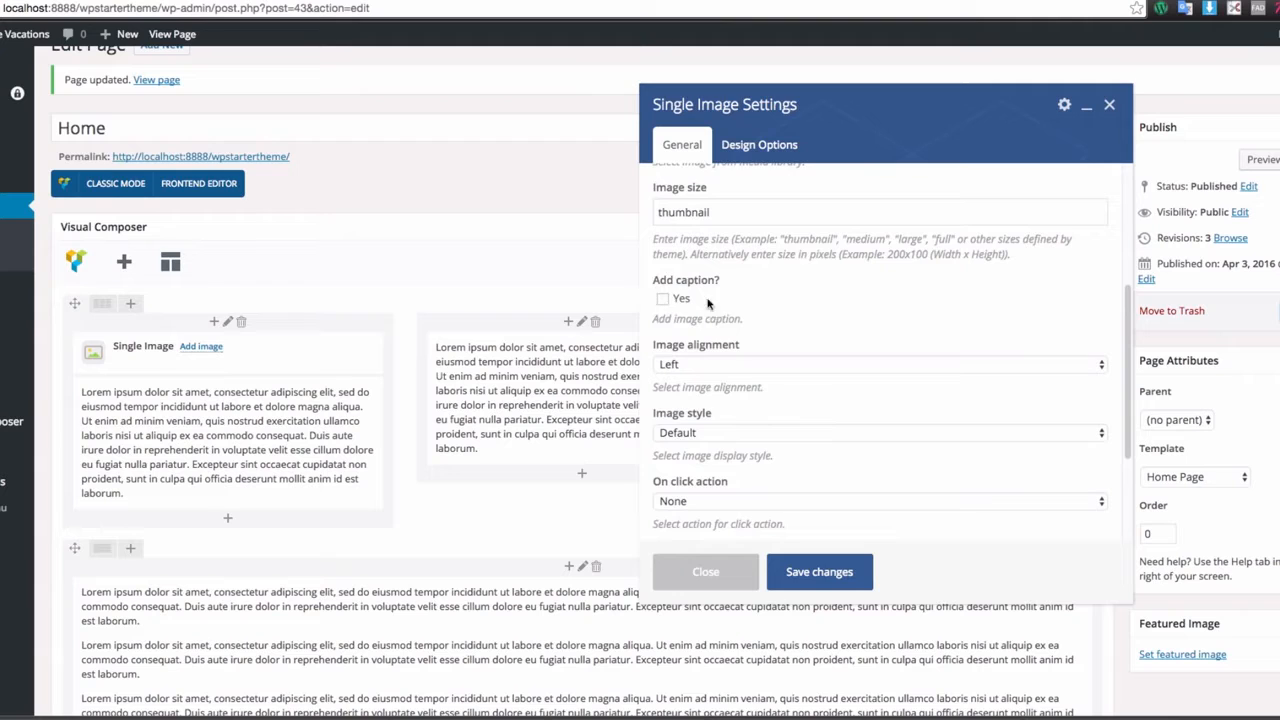
# - Set the single image's alignment to Center
pyautogui.scroll(-1, 740, 340)
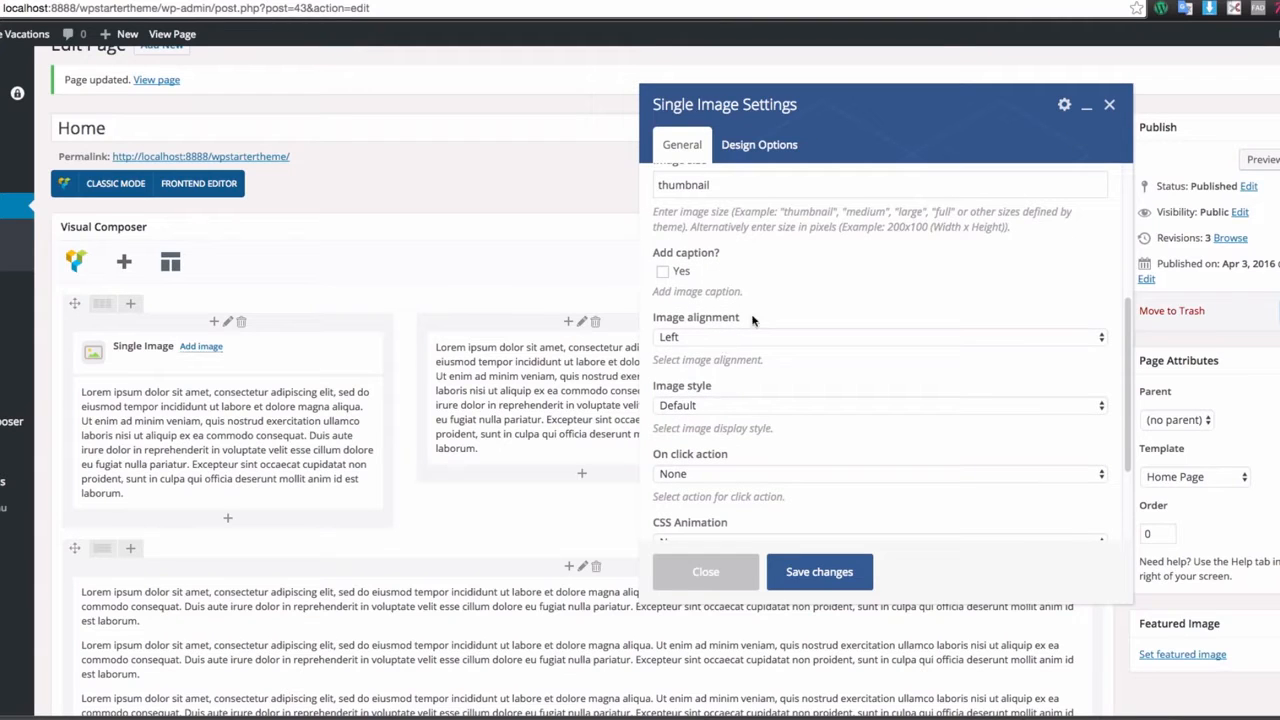
pyautogui.click(730, 338)
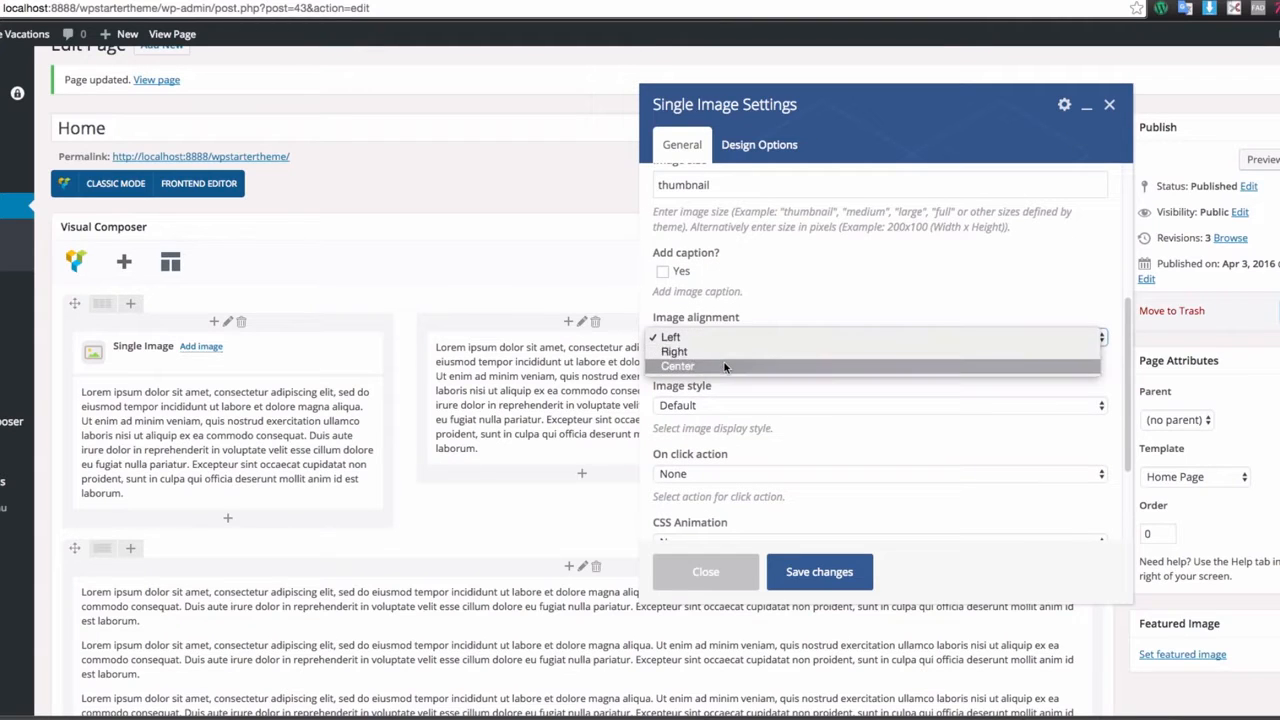
pyautogui.click(725, 366)
pyautogui.scroll(-1, 743, 359)
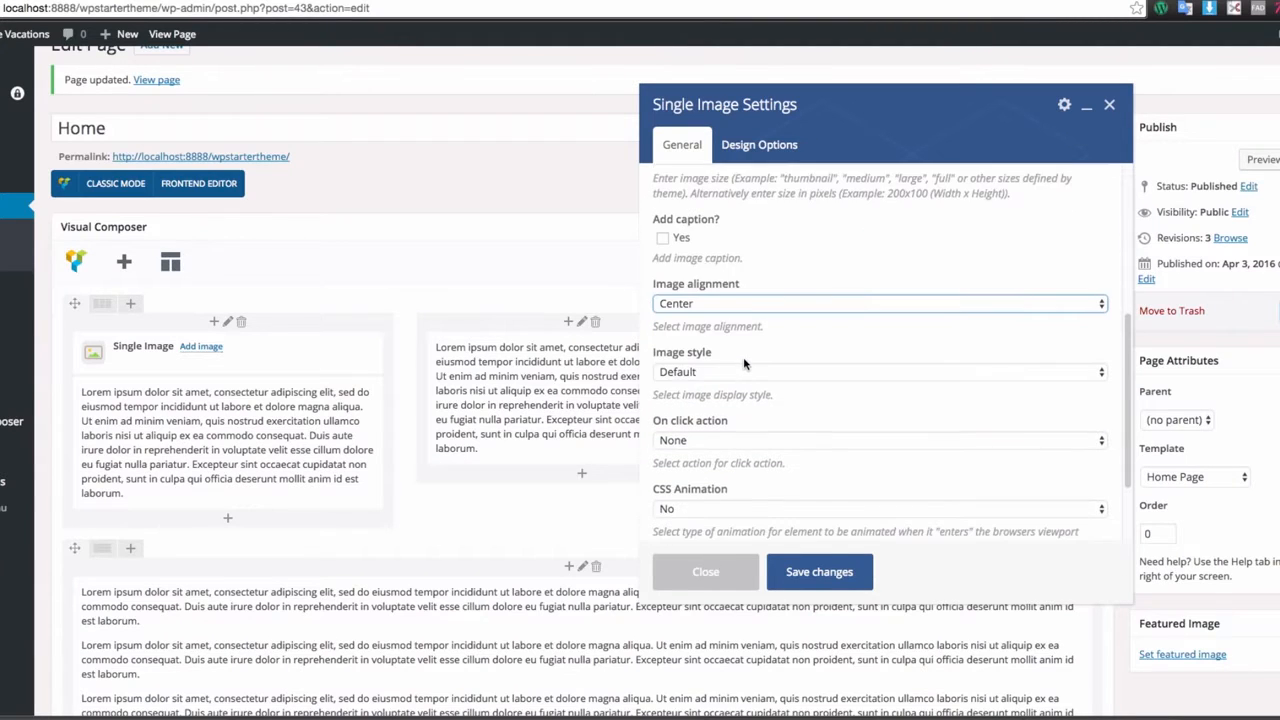
# - Examine the image style and on click action choices, keeping Default and None
pyautogui.scroll(-1, 743, 362)
pyautogui.click(732, 337)
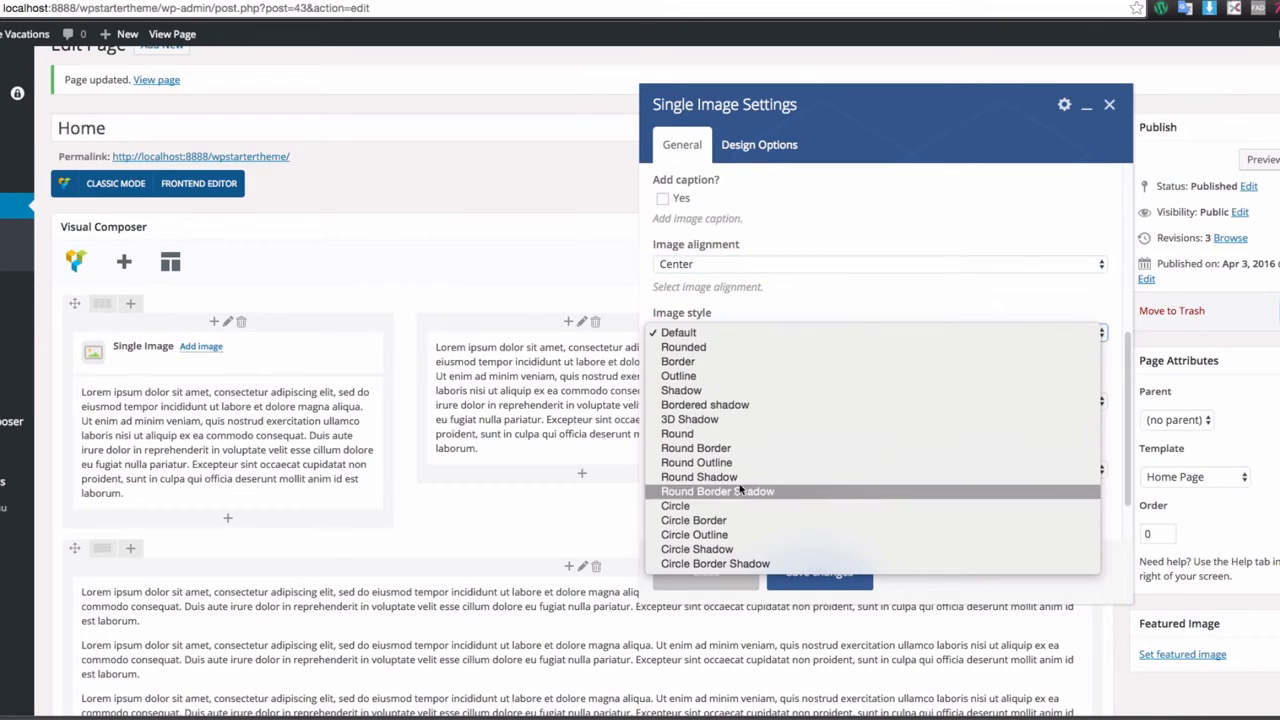
pyautogui.click(763, 306)
pyautogui.scroll(-2, 803, 372)
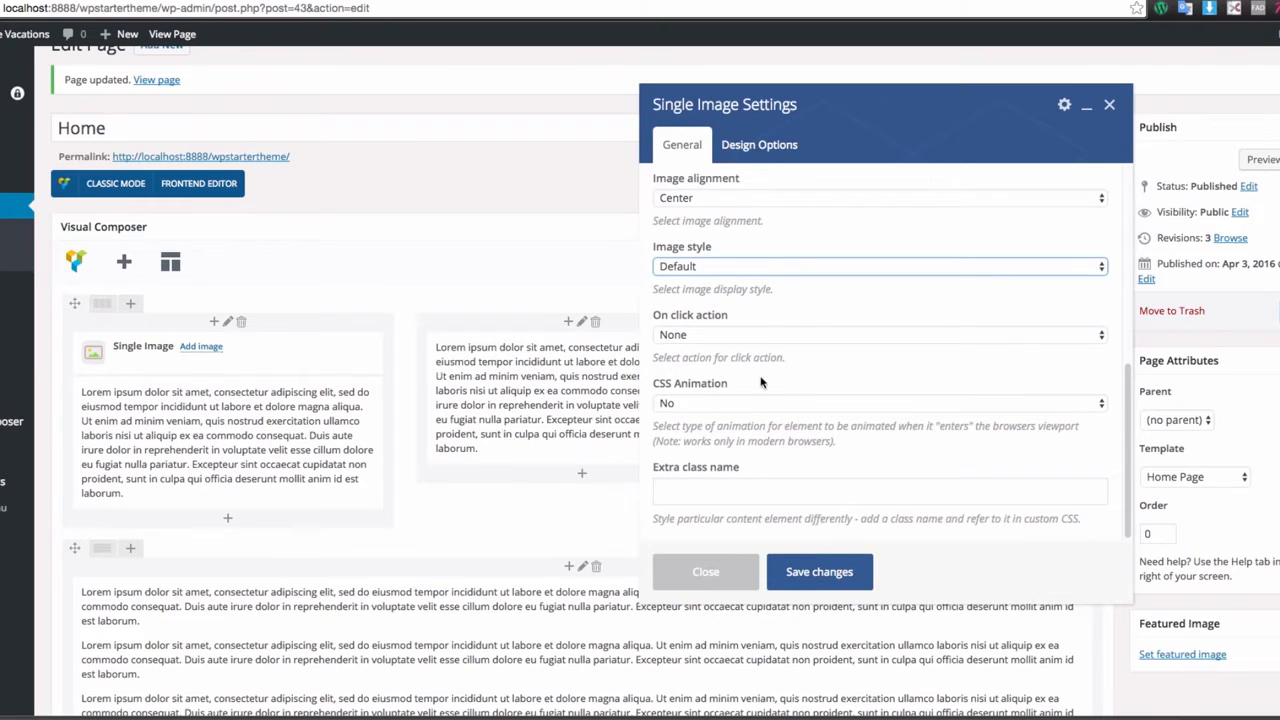
pyautogui.click(723, 338)
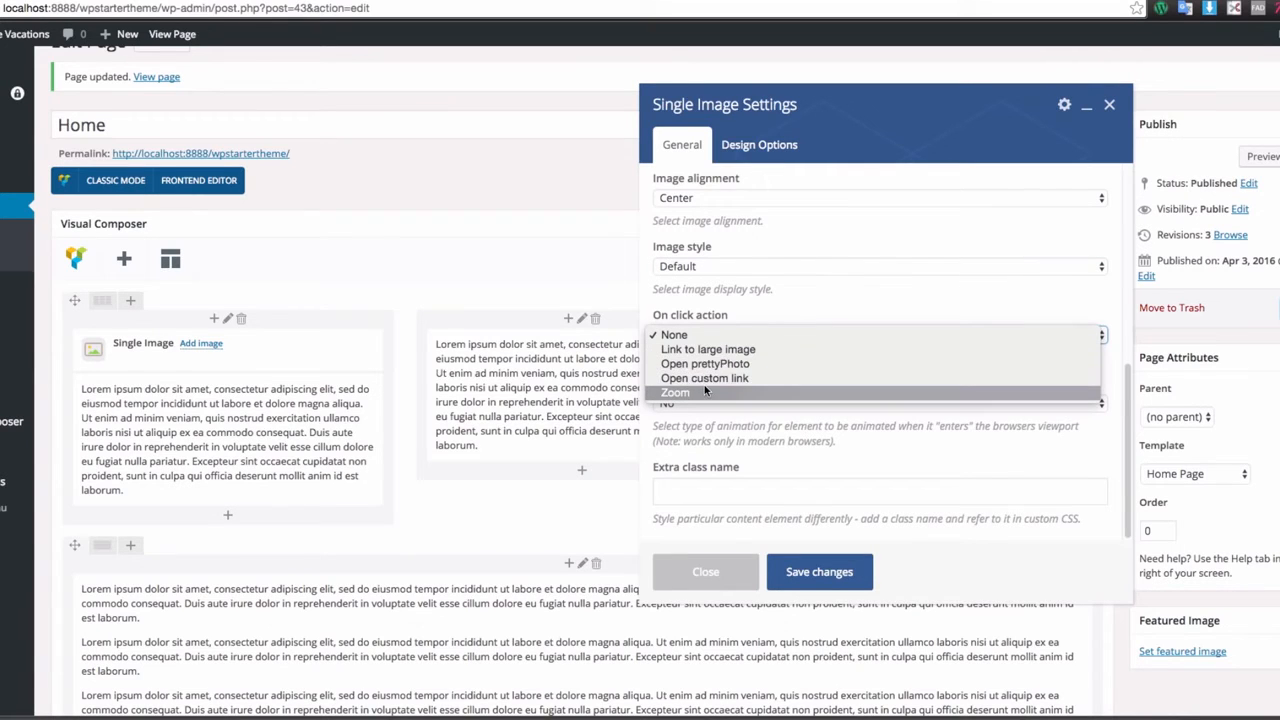
pyautogui.click(833, 326)
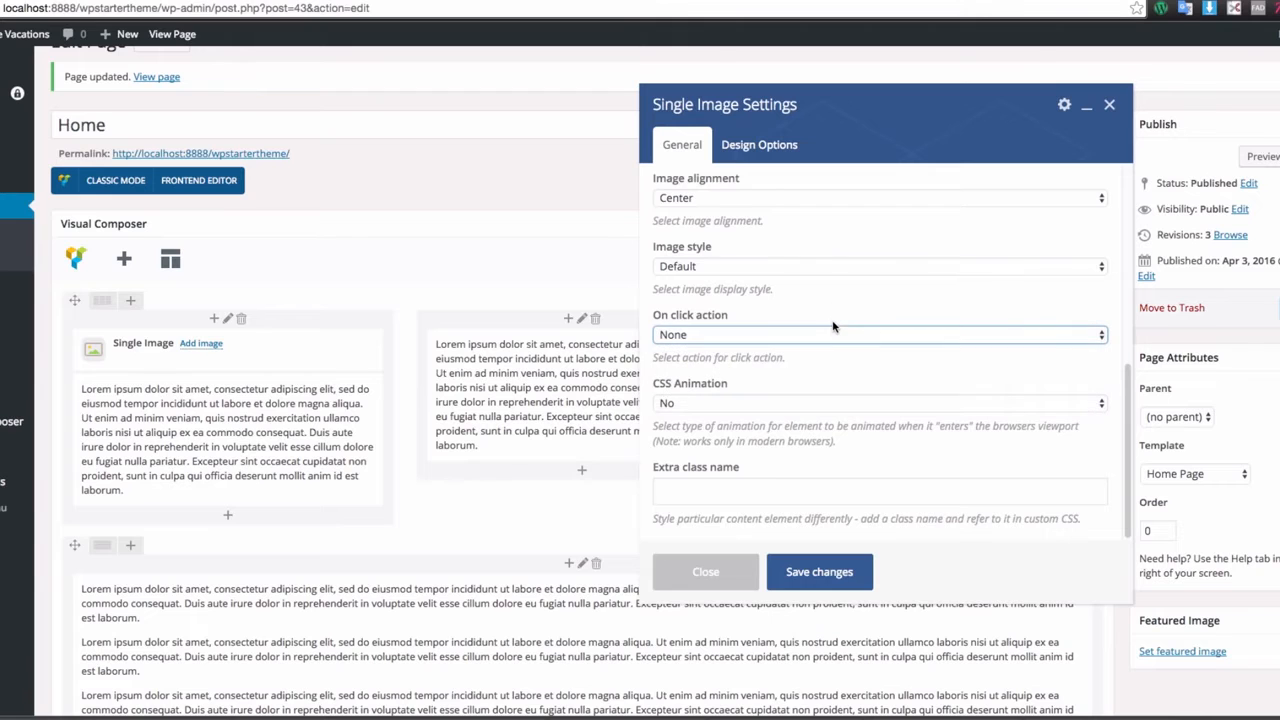
pyautogui.scroll(-2, 740, 377)
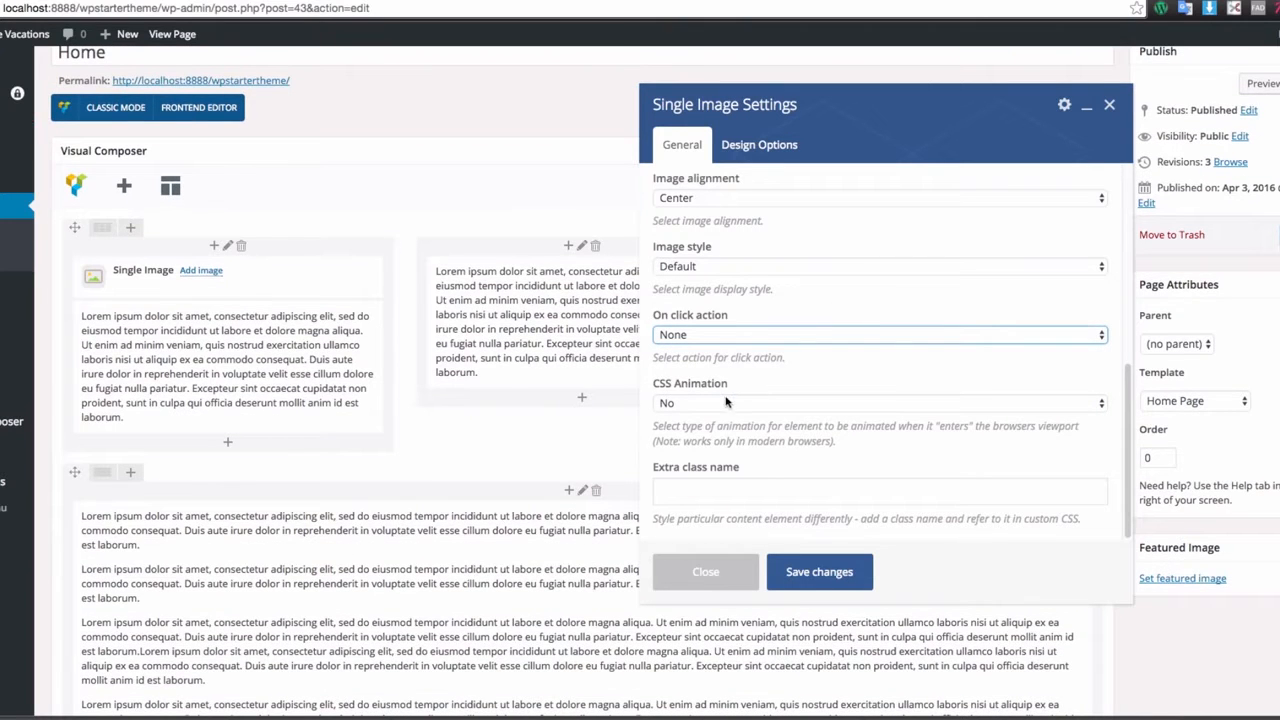
# - Set the single image's CSS Animation to Left to right and check the Extra class name field
pyautogui.click(726, 402)
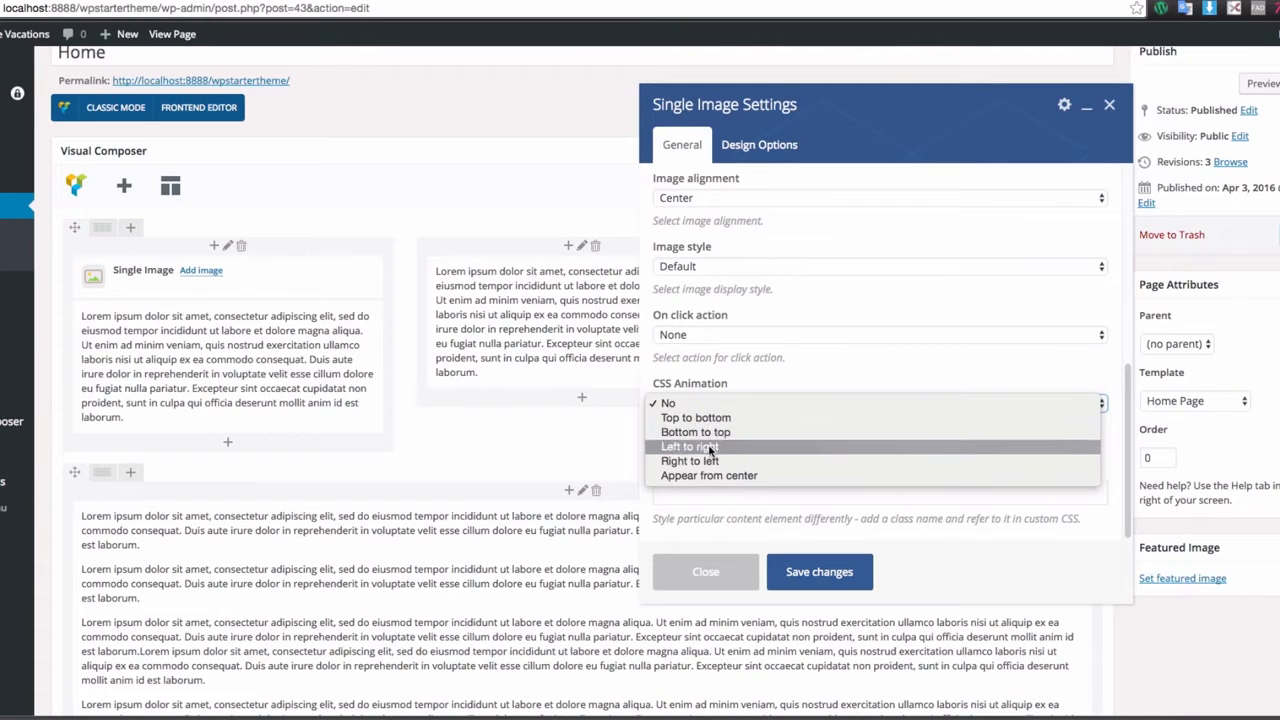
pyautogui.click(713, 447)
pyautogui.click(764, 375)
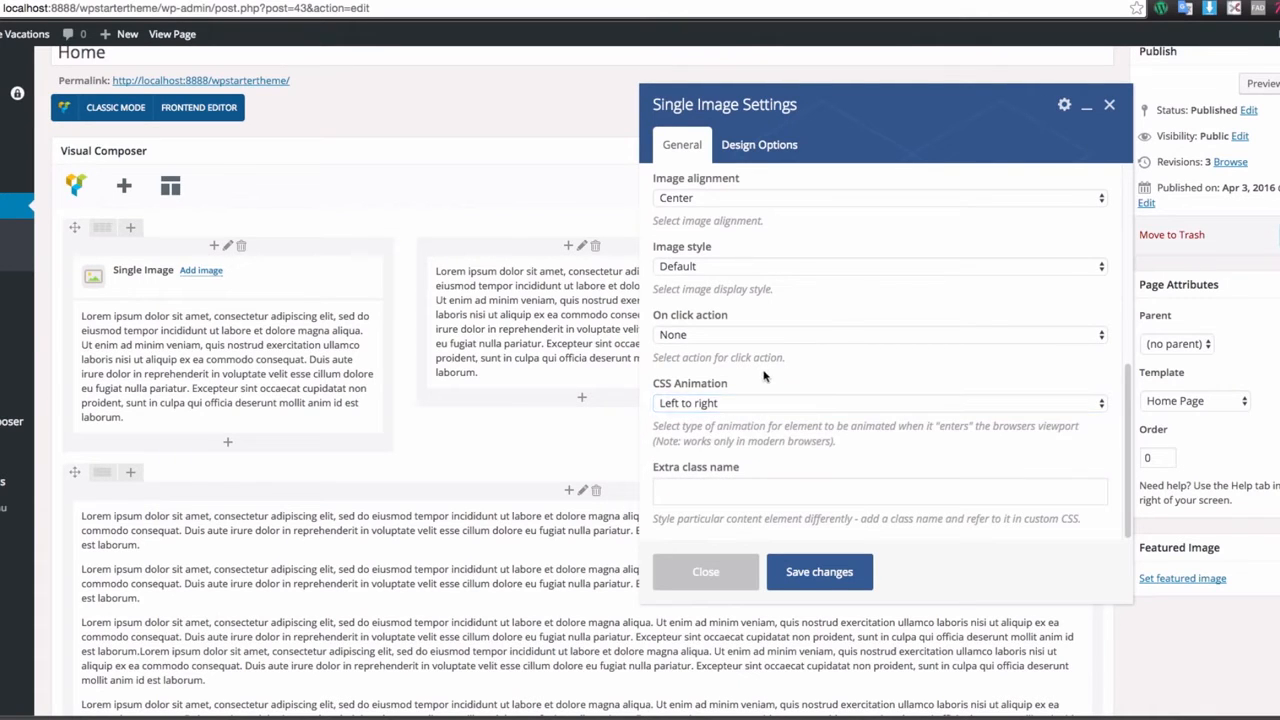
pyautogui.click(696, 490)
pyautogui.click(772, 443)
pyautogui.scroll(5, 778, 435)
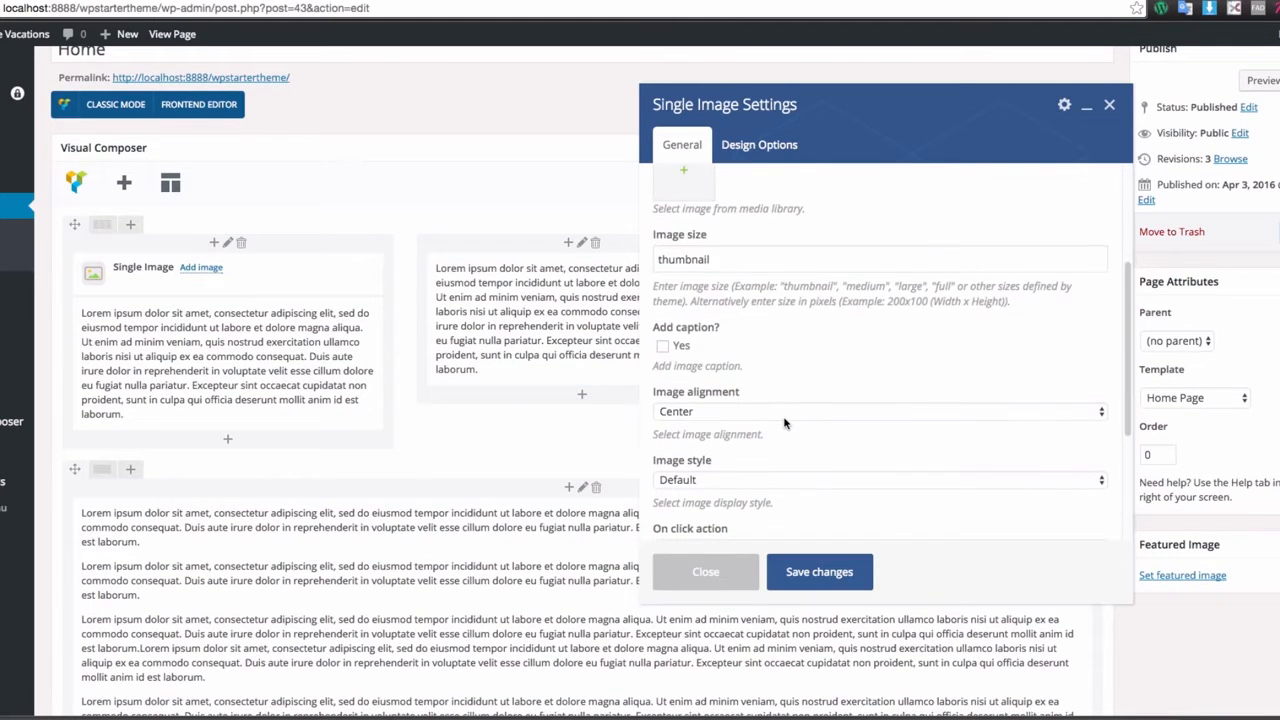
pyautogui.scroll(3, 784, 420)
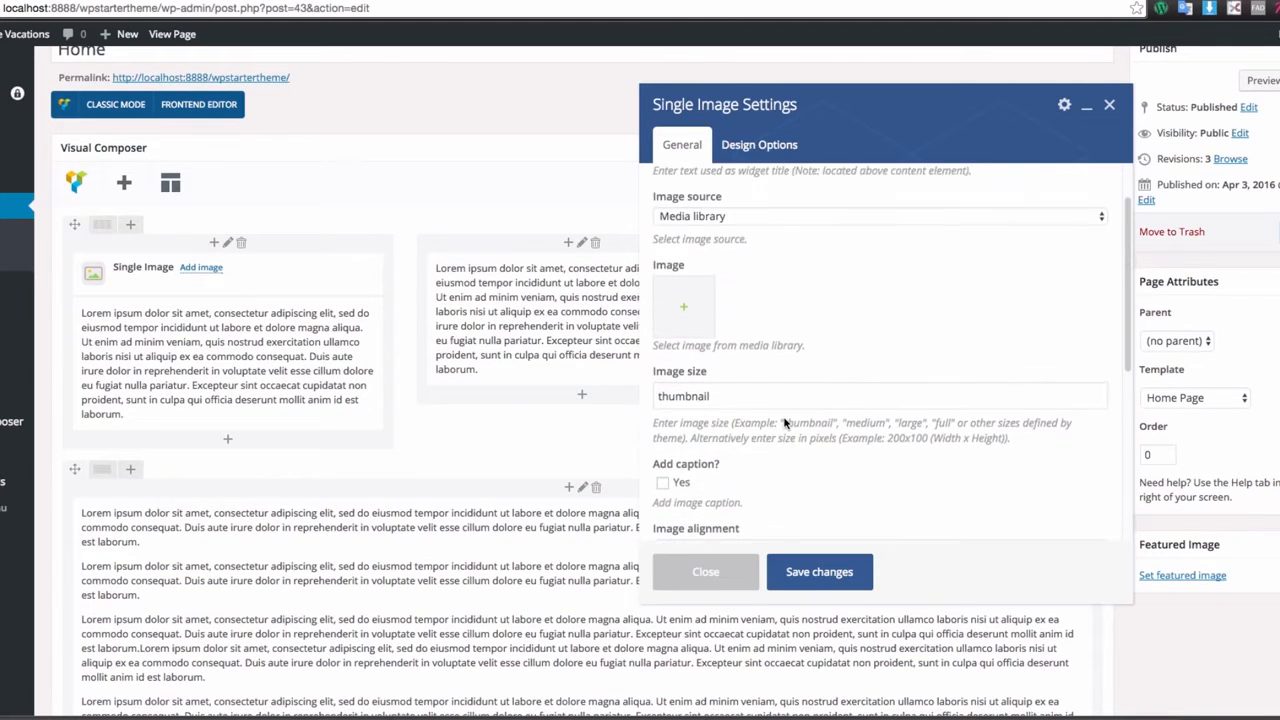
# - Review the single image's Design Options, including the margin, border and padding boxes, and reposition the settings dialog
pyautogui.click(759, 145)
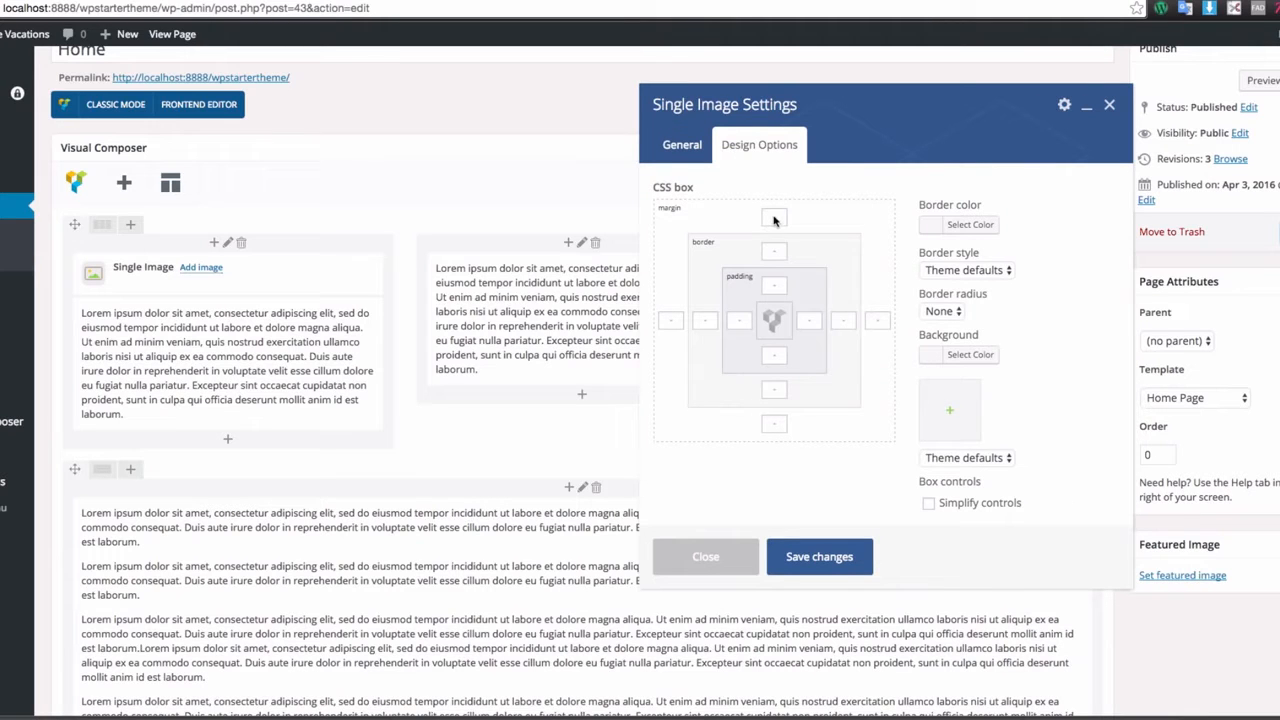
pyautogui.click(775, 251)
pyautogui.moveTo(300, 288)
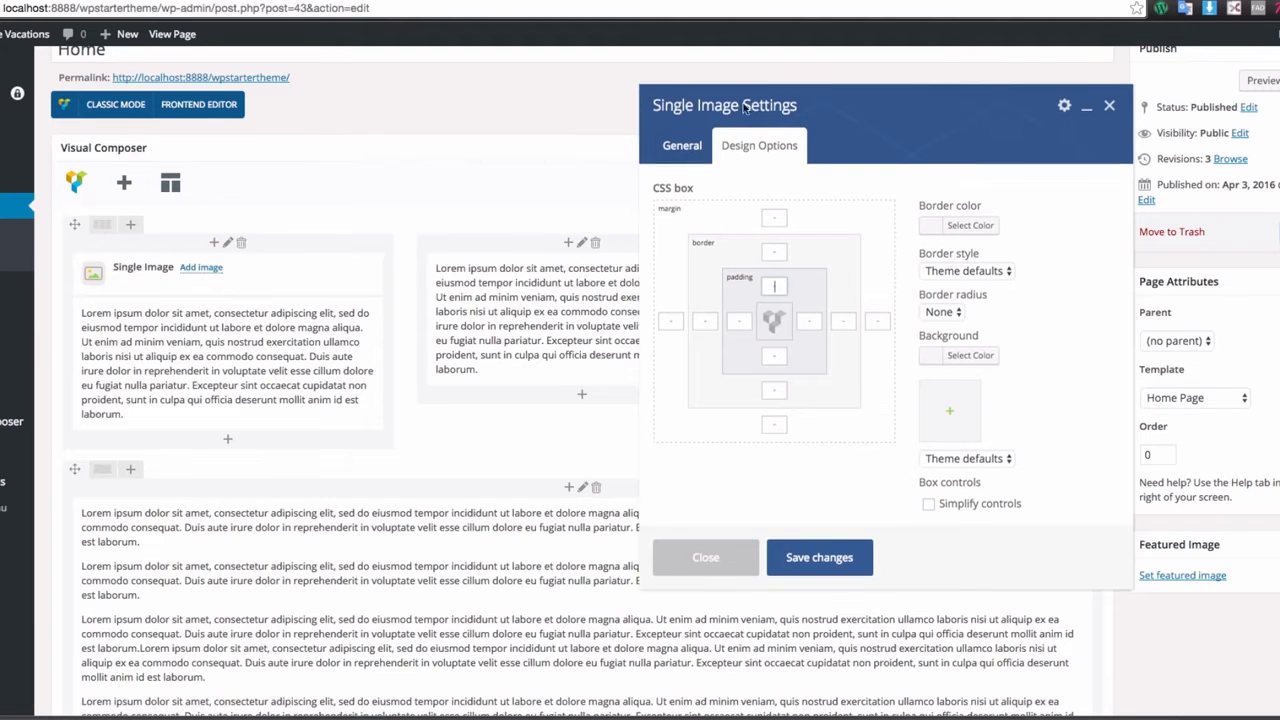
pyautogui.moveTo(657, 105); pyautogui.dragTo(791, 109)
pyautogui.moveTo(696, 114); pyautogui.dragTo(629, 118)
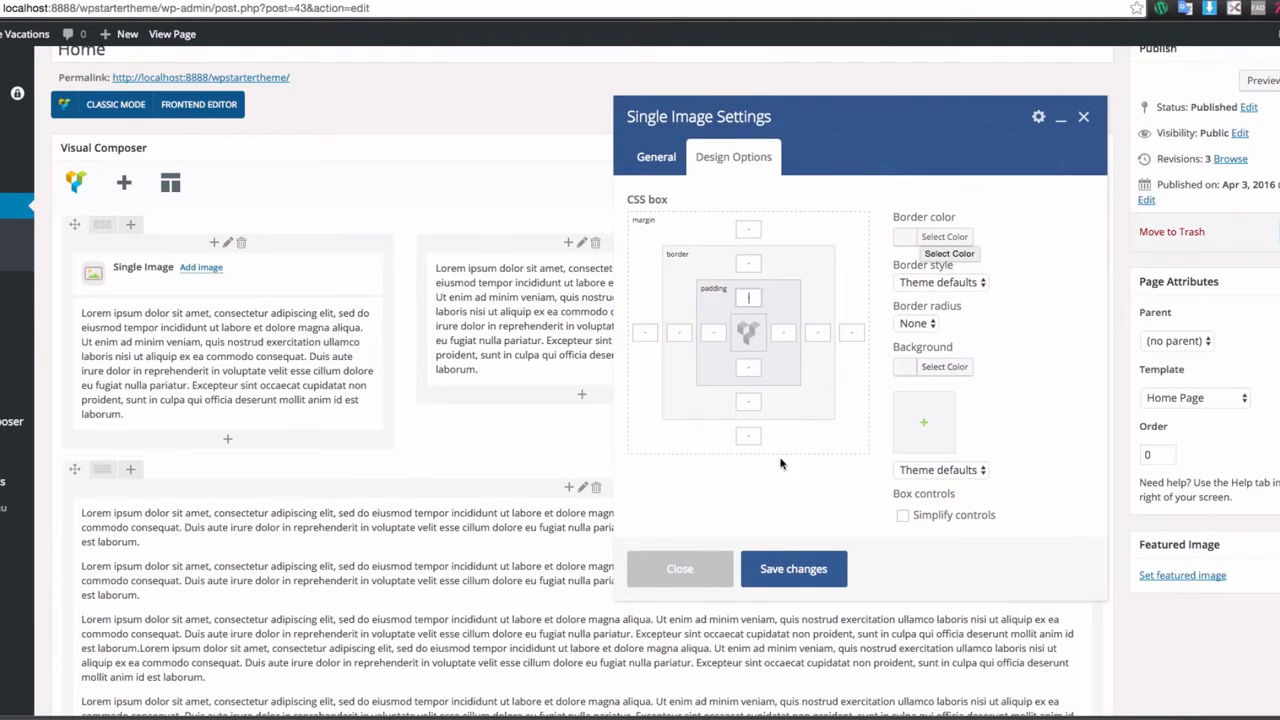
# - Review the single image's border style, border radius and background style choices, keeping Theme defaults and None
pyautogui.click(748, 297)
pyautogui.click(929, 282)
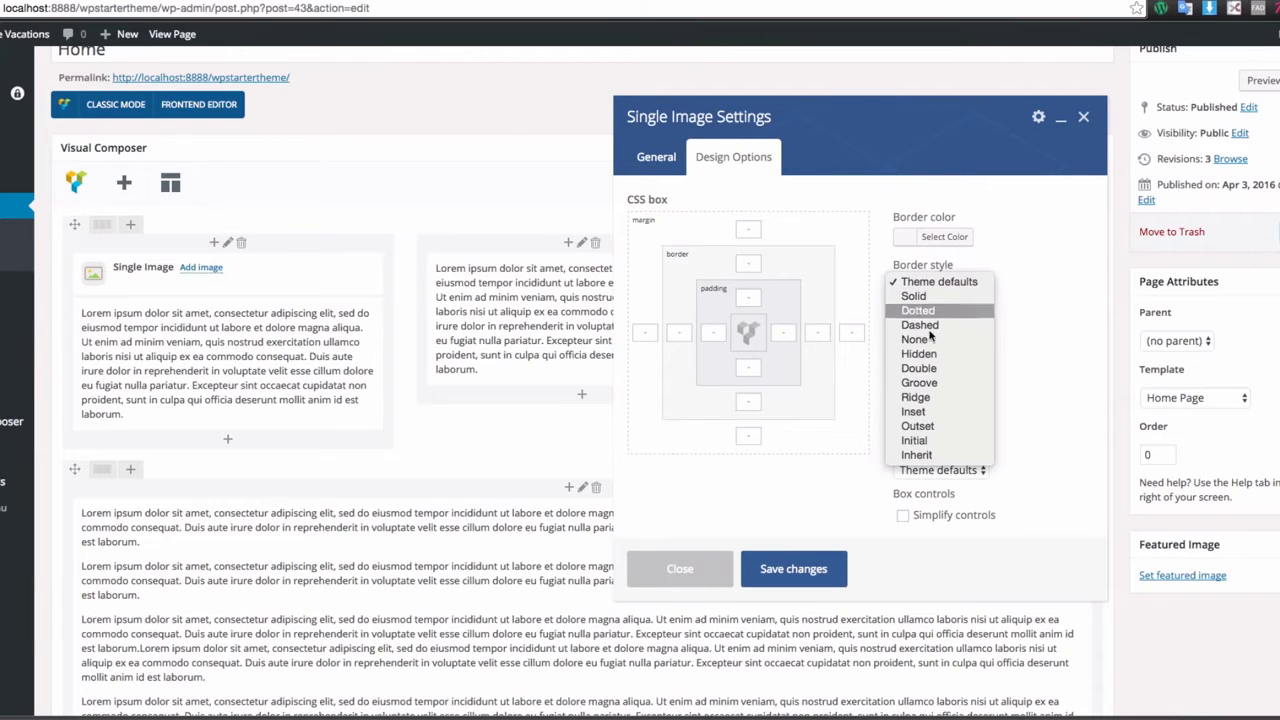
pyautogui.click(930, 282)
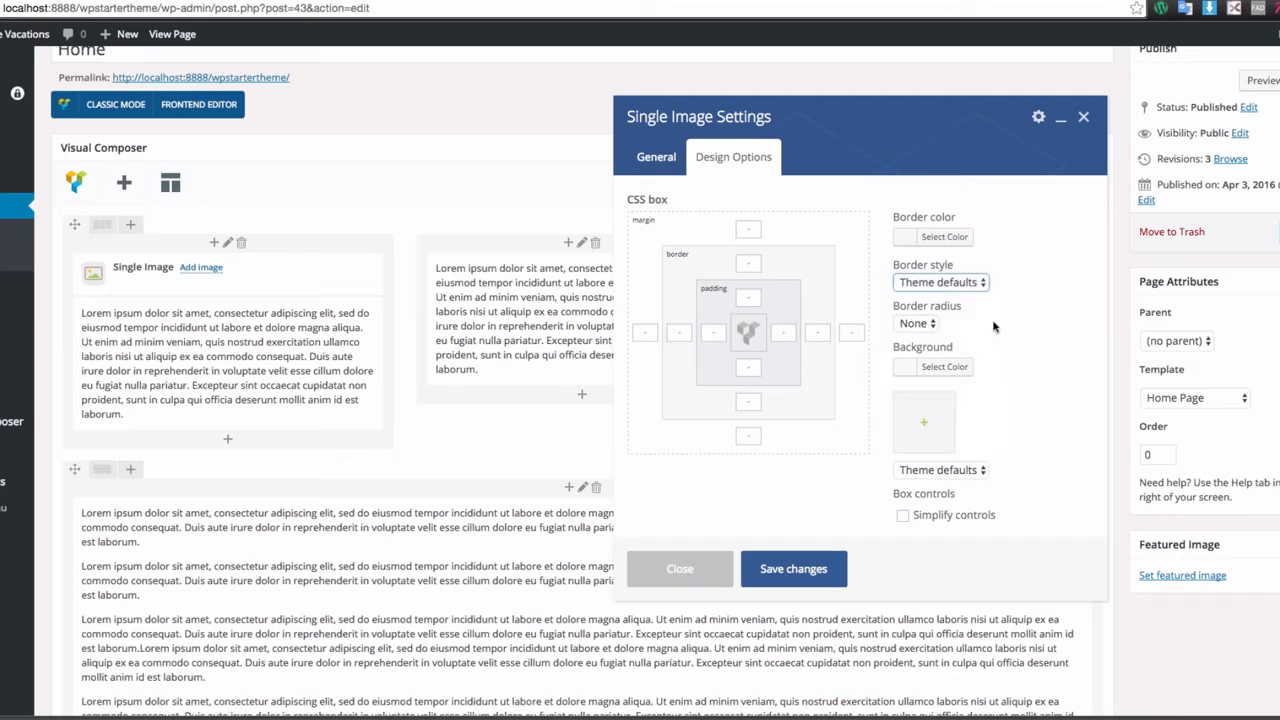
pyautogui.click(917, 322)
pyautogui.click(1008, 319)
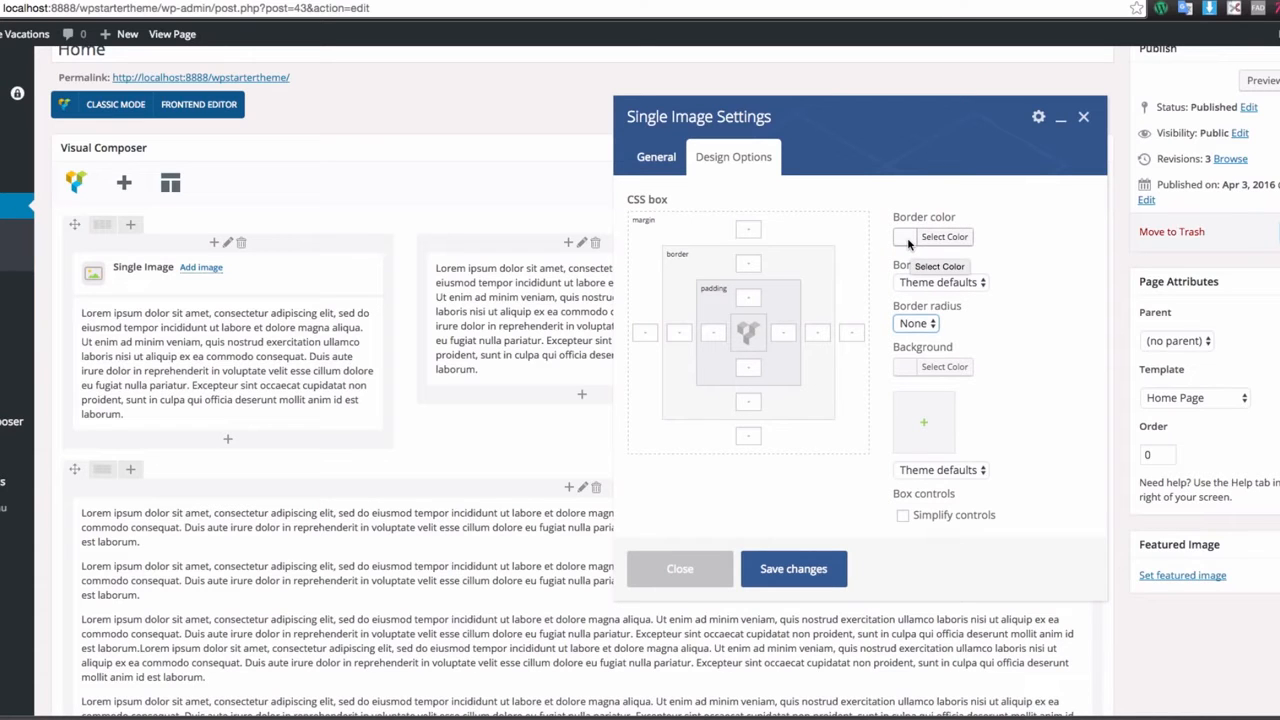
pyautogui.scroll(-2, 1000, 410)
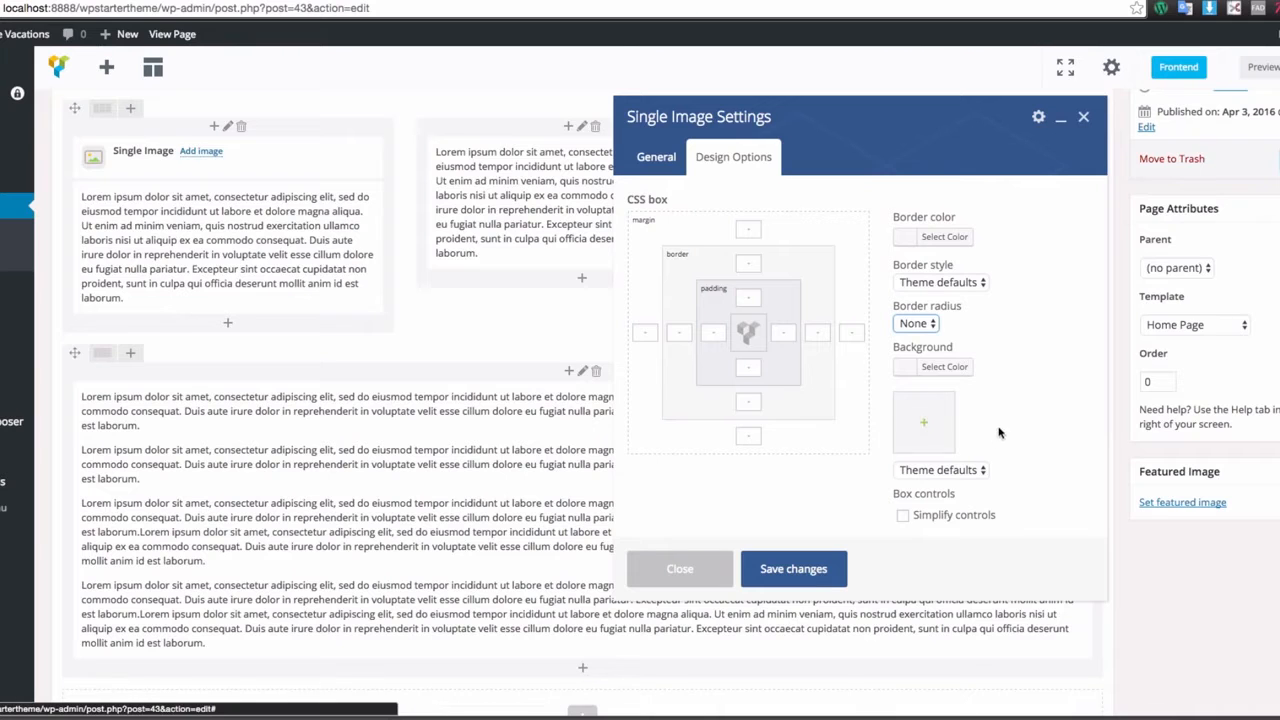
pyautogui.click(980, 470)
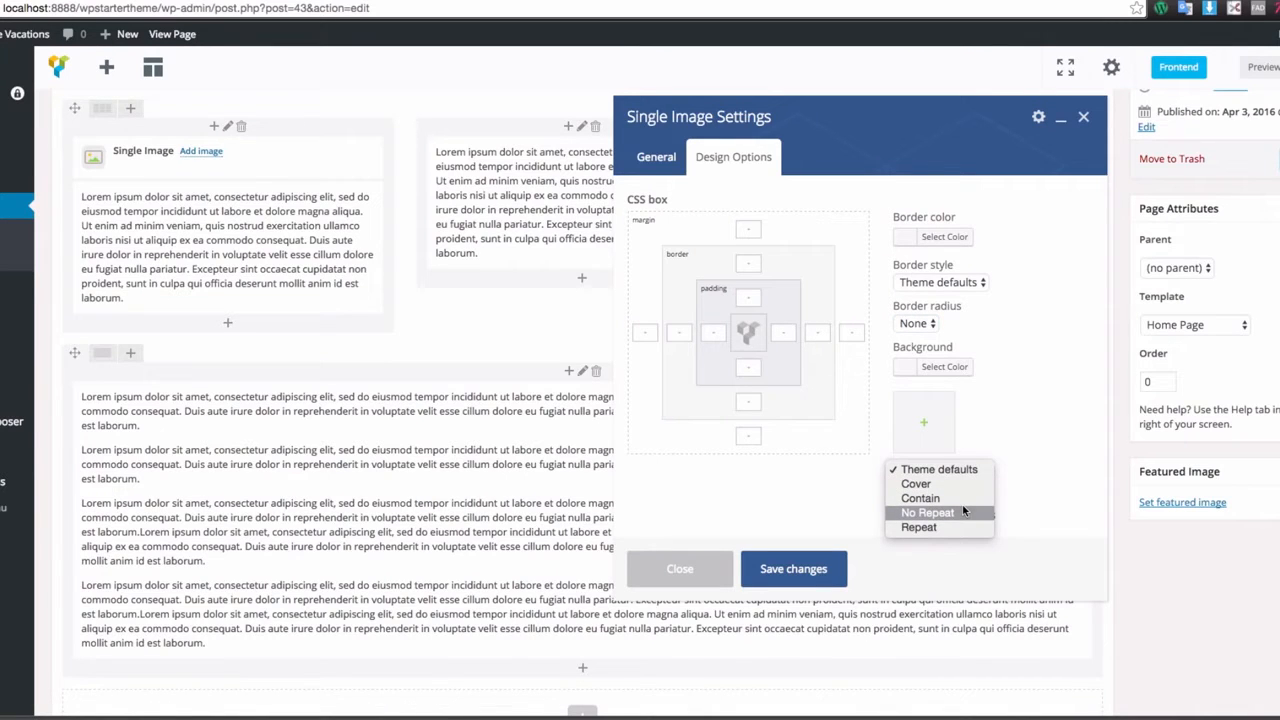
pyautogui.click(958, 469)
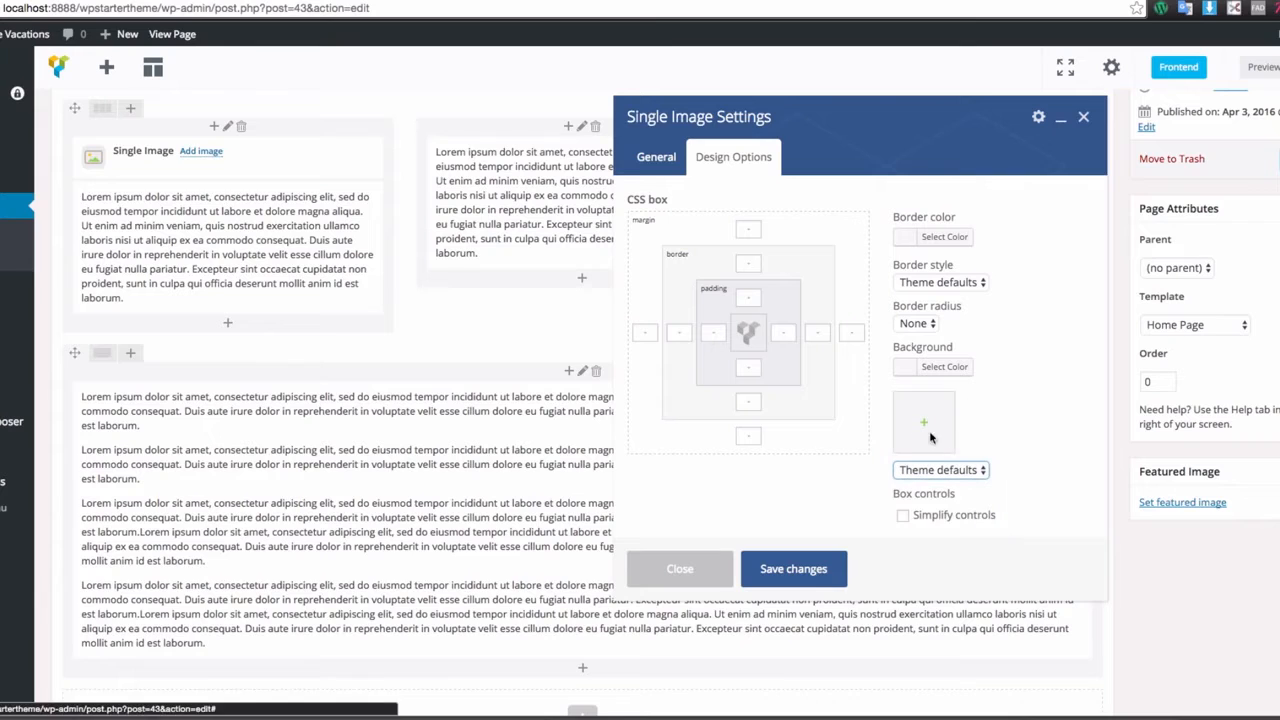
# - Try the Simplify controls option with a 10px margin, and inspect how it applies to the individual sides
pyautogui.click(902, 516)
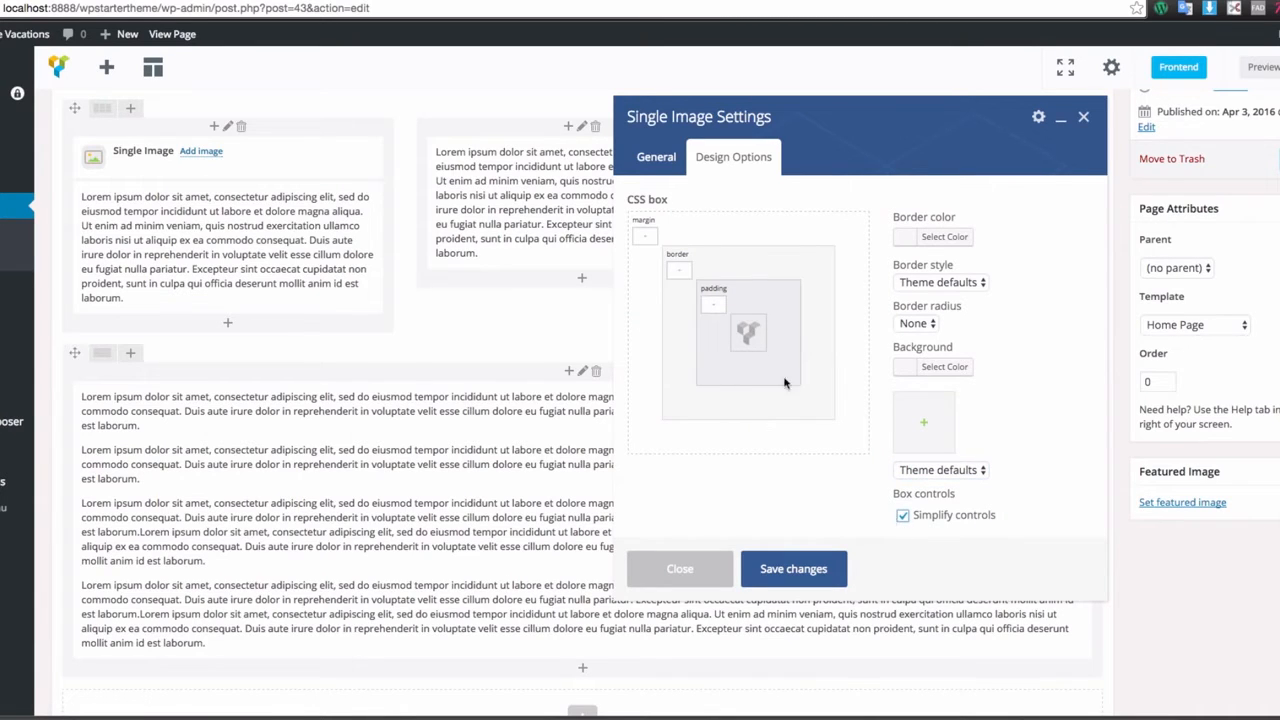
pyautogui.click(902, 516)
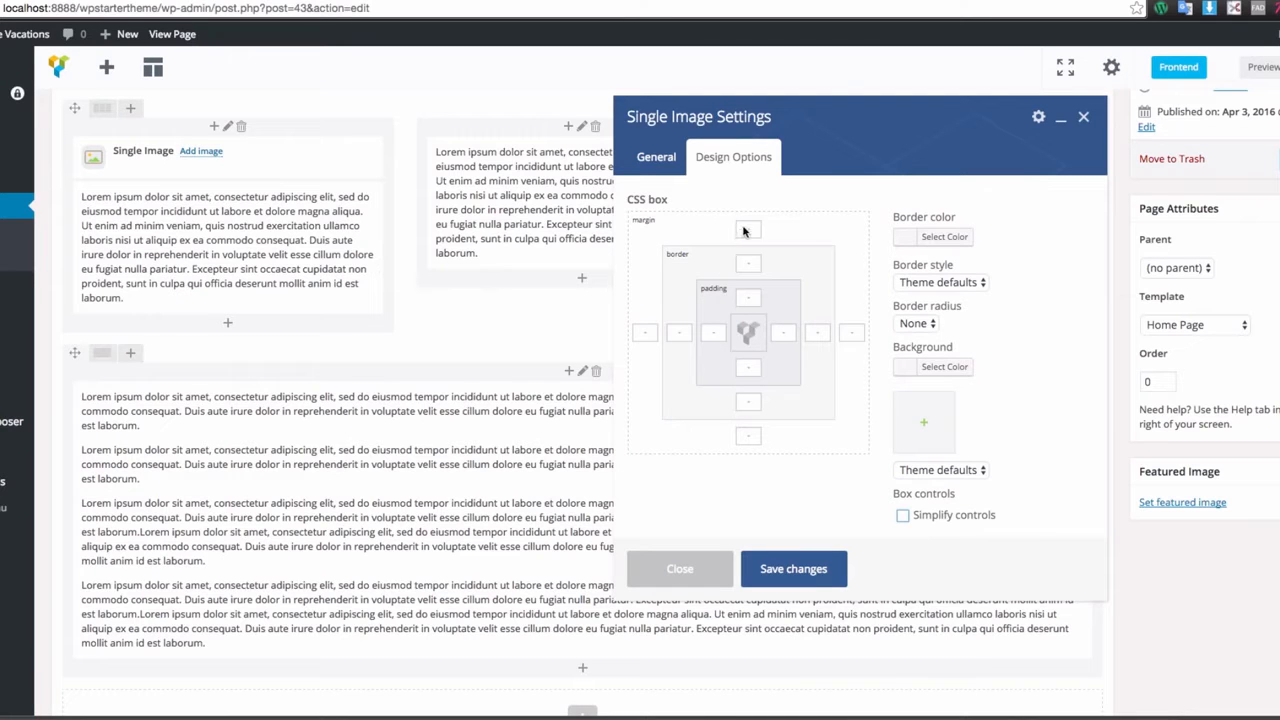
pyautogui.click(904, 516)
pyautogui.click(645, 238)
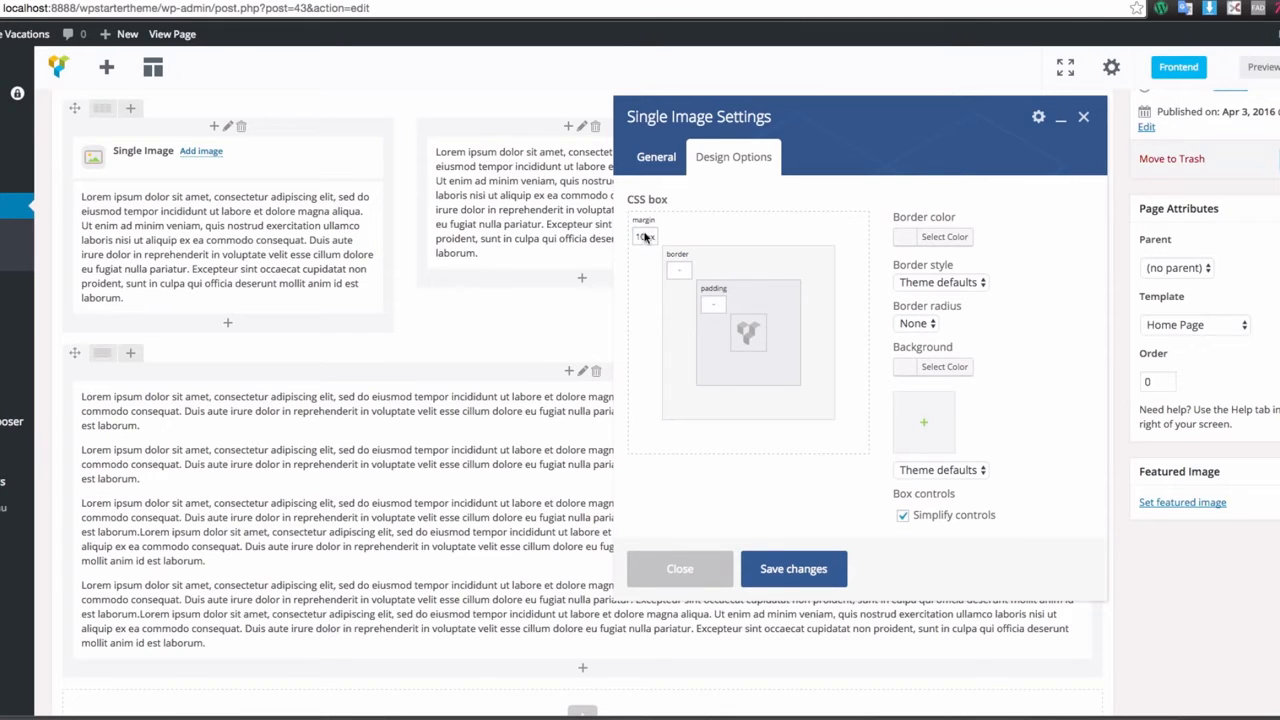
pyautogui.click(904, 515)
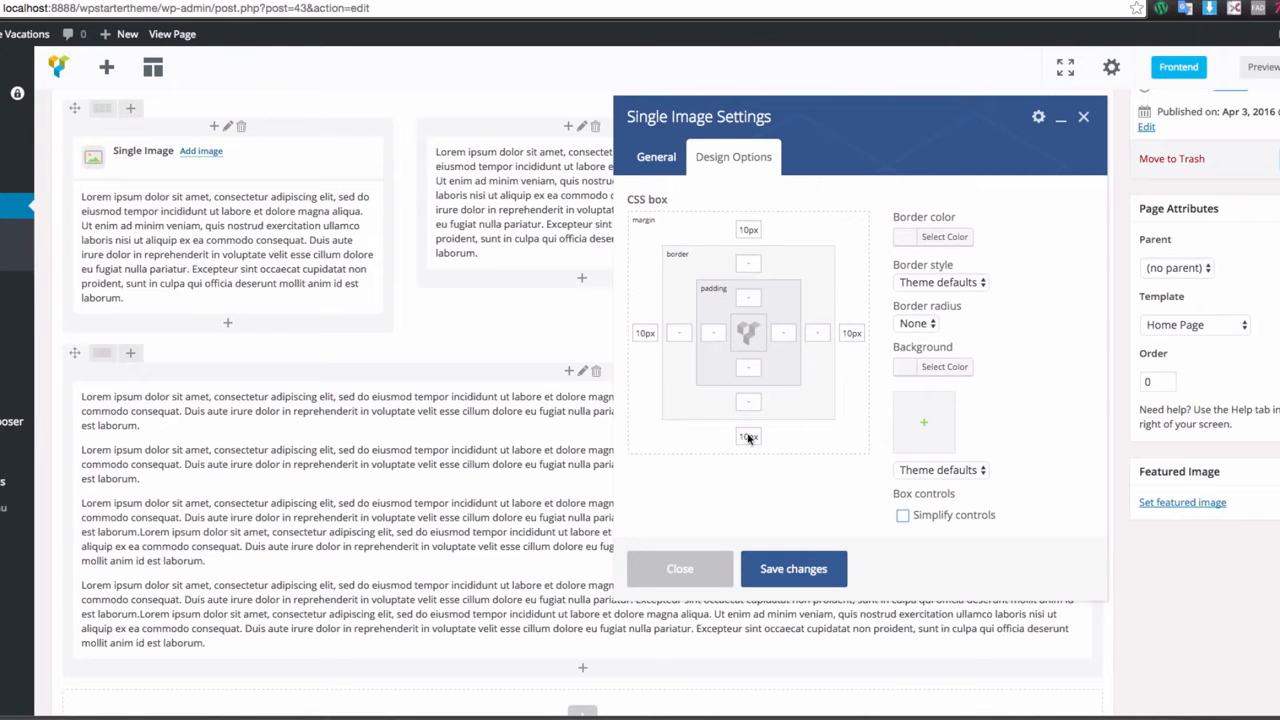
# - Clear the image's margin on all sides and turn Simplify controls off
pyautogui.click(904, 516)
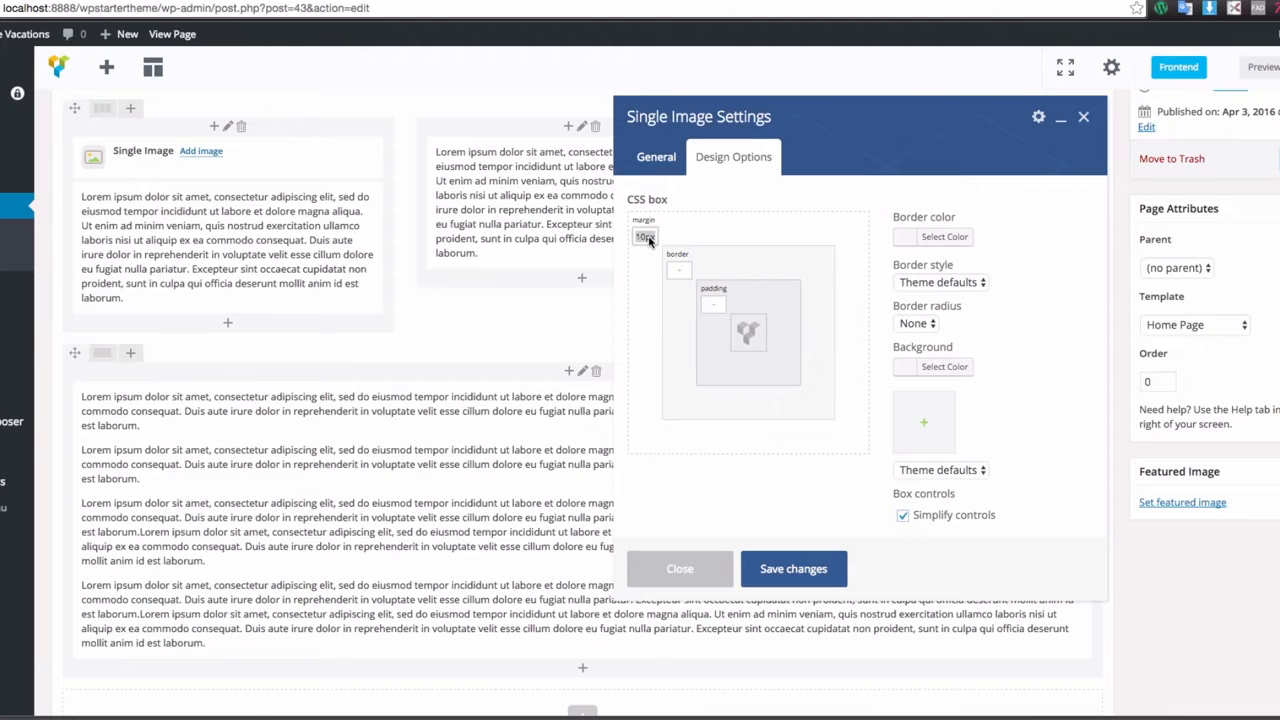
pyautogui.click(645, 237)
pyautogui.click(903, 516)
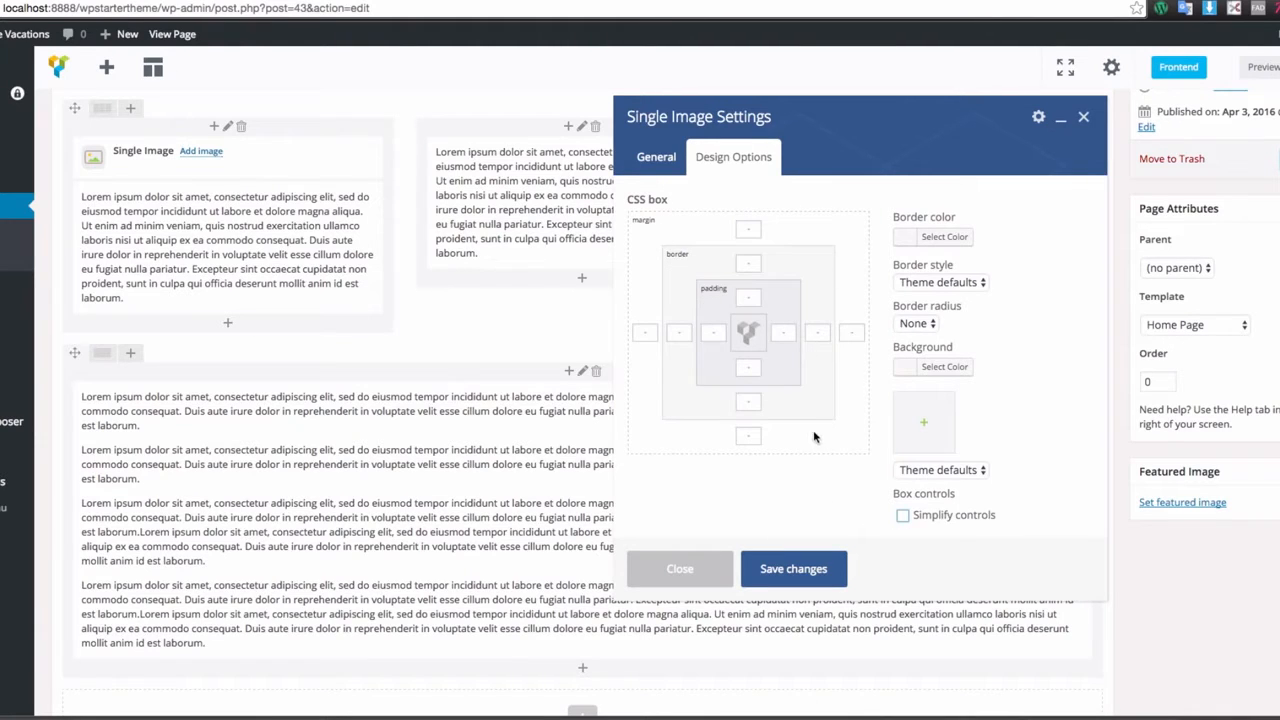
pyautogui.click(657, 162)
pyautogui.scroll(-2, 774, 222)
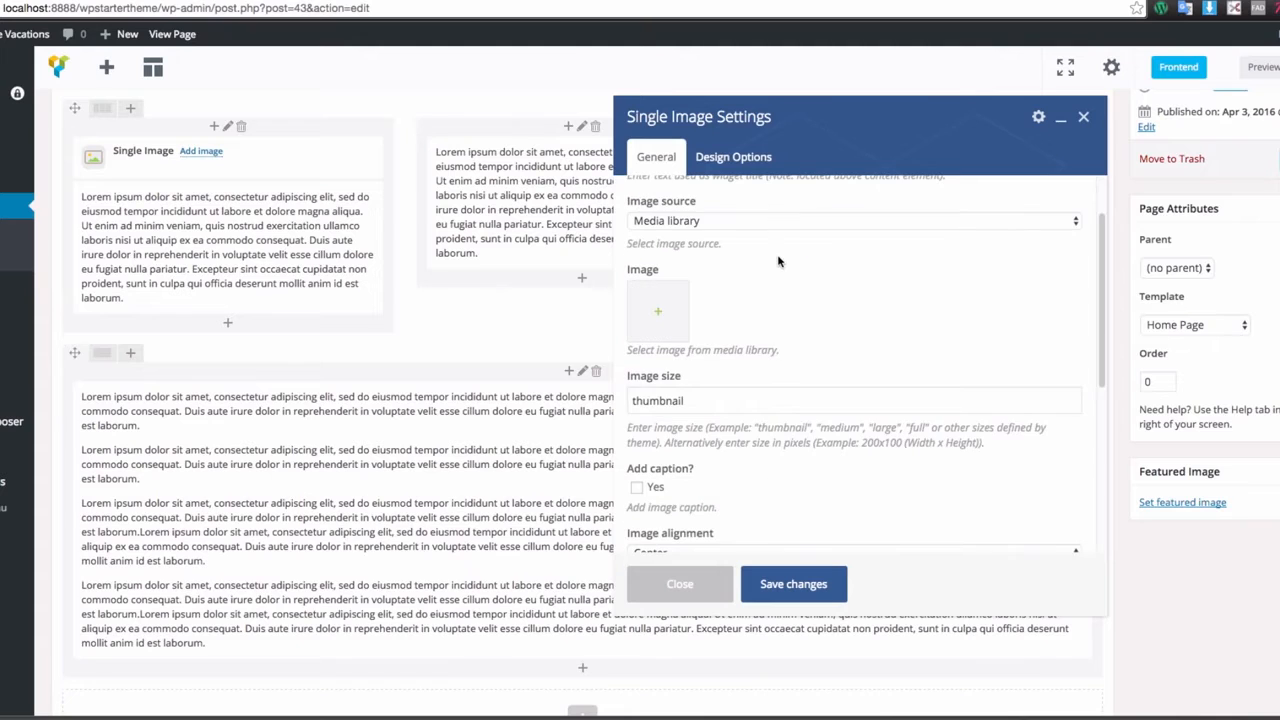
pyautogui.scroll(1, 778, 261)
pyautogui.click(659, 314)
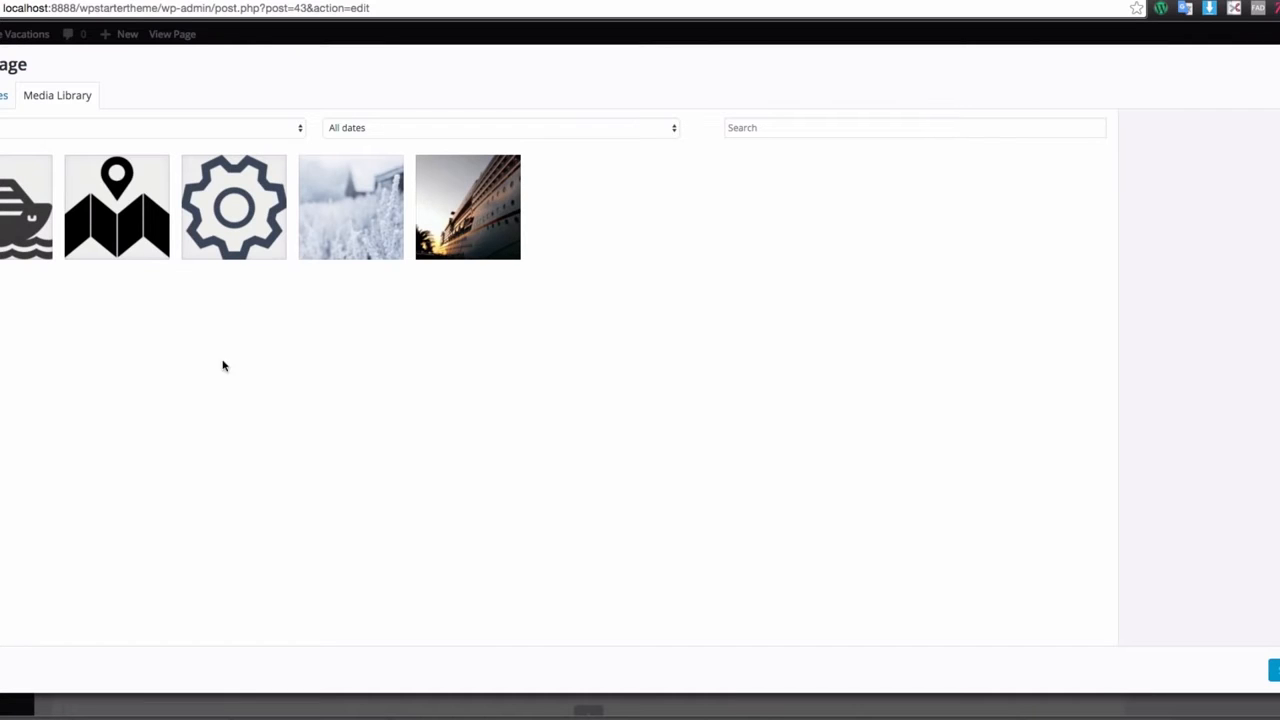
pyautogui.click(20, 200)
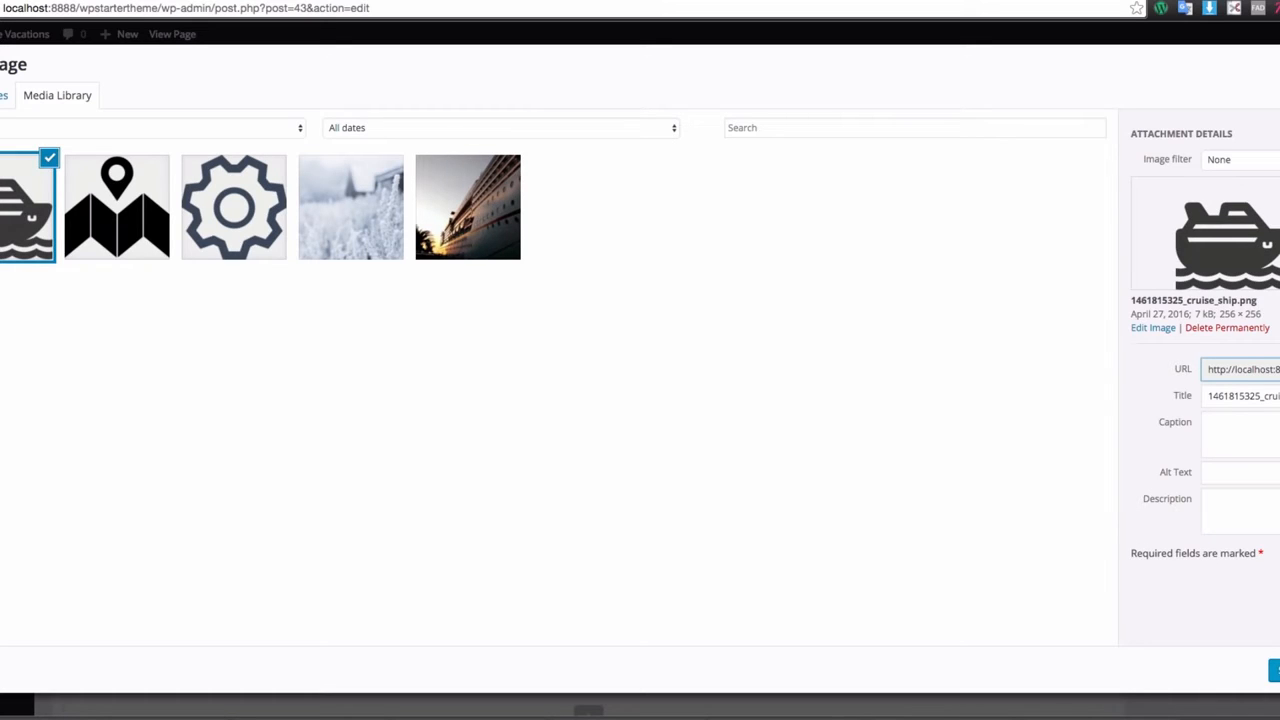
pyautogui.click(1273, 670)
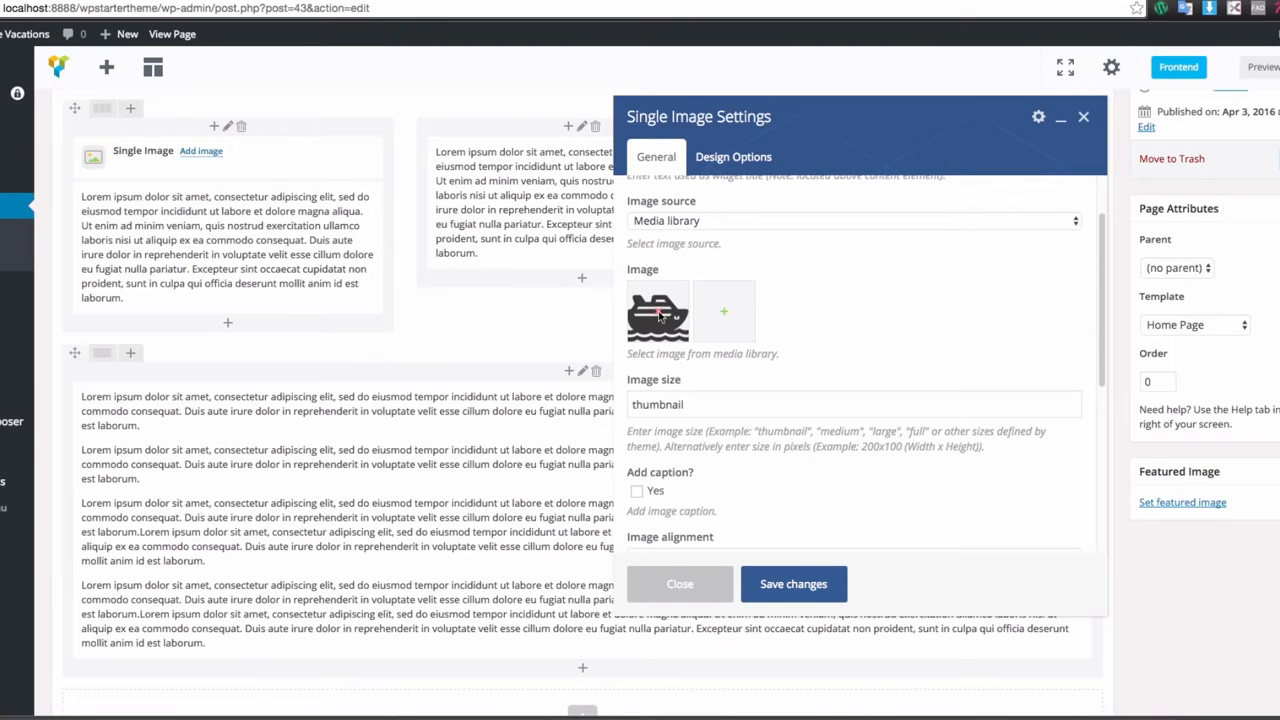
pyautogui.scroll(-1, 734, 413)
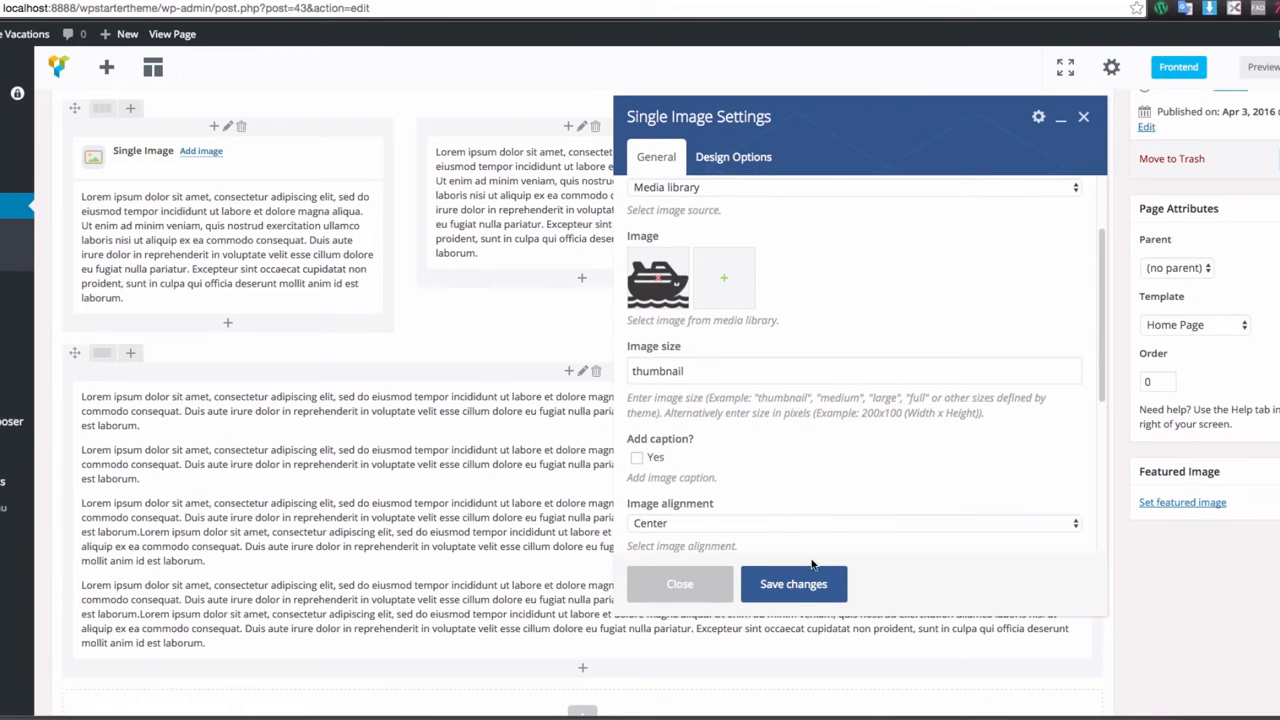
pyautogui.click(795, 585)
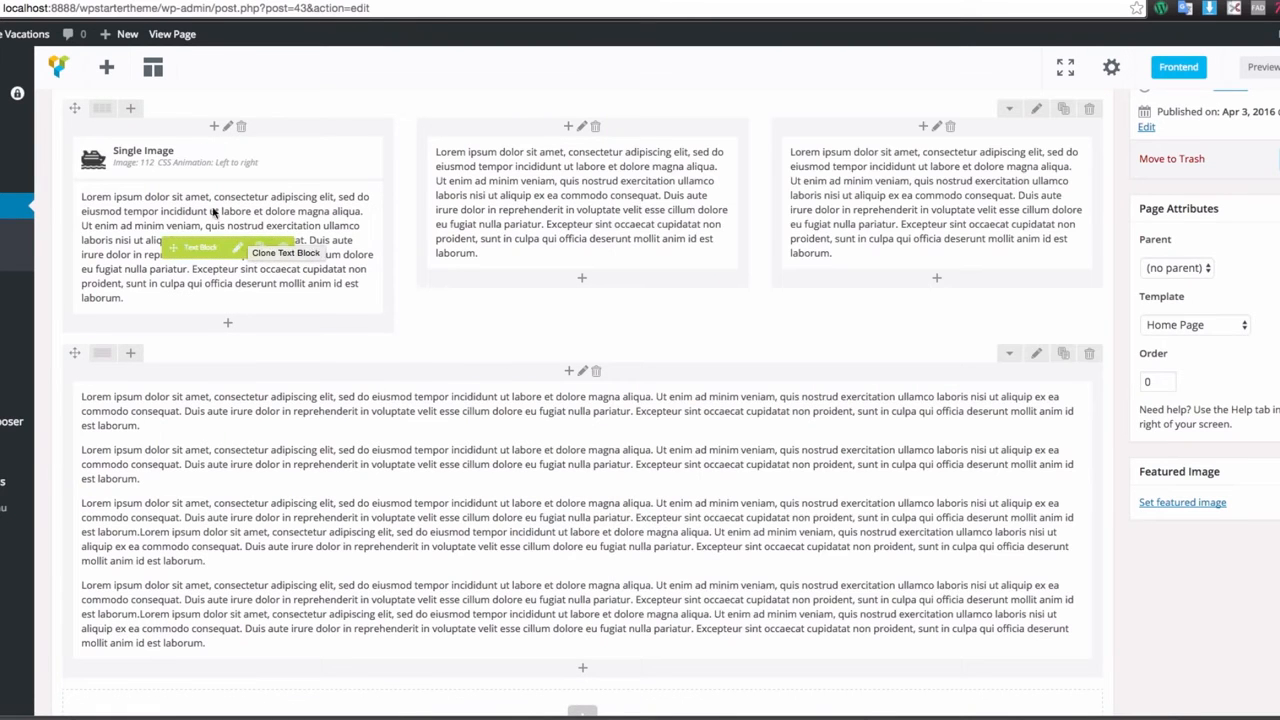
# - Preview the Home page, check the ship image's placement and animation above the first column's text, and return to the page editor
pyautogui.scroll(4, 163, 228)
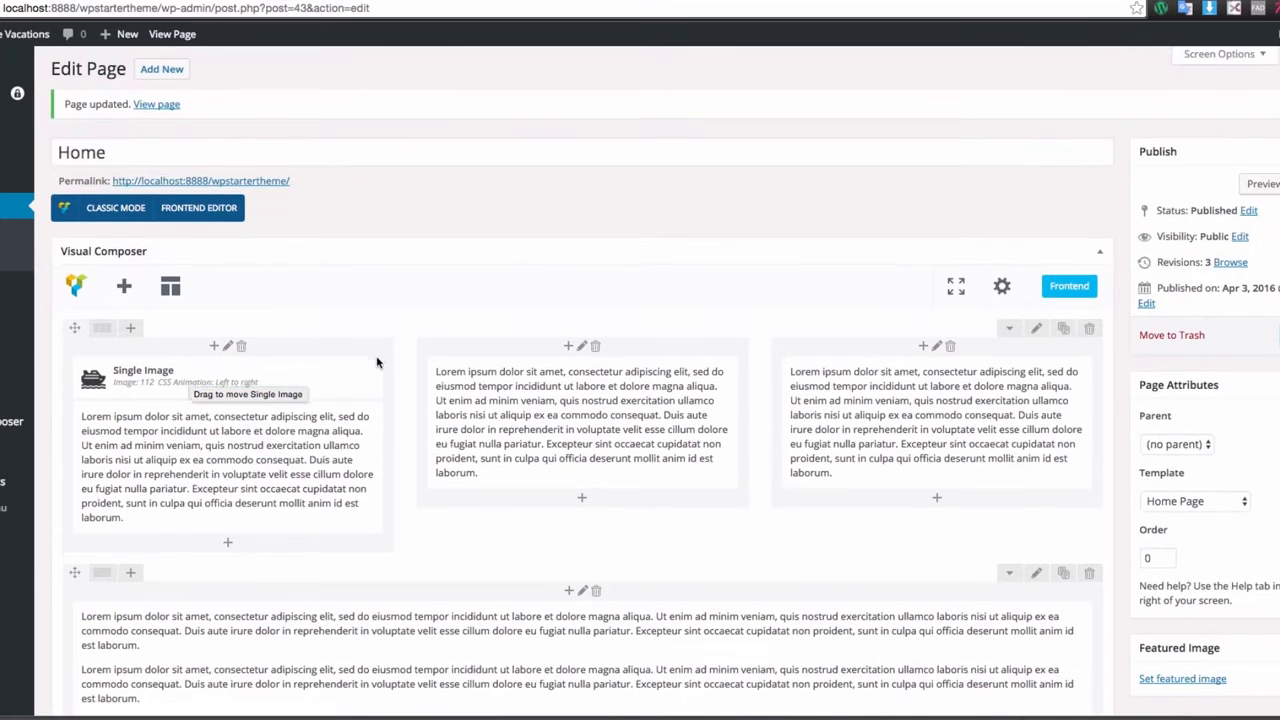
pyautogui.scroll(-2, 523, 249)
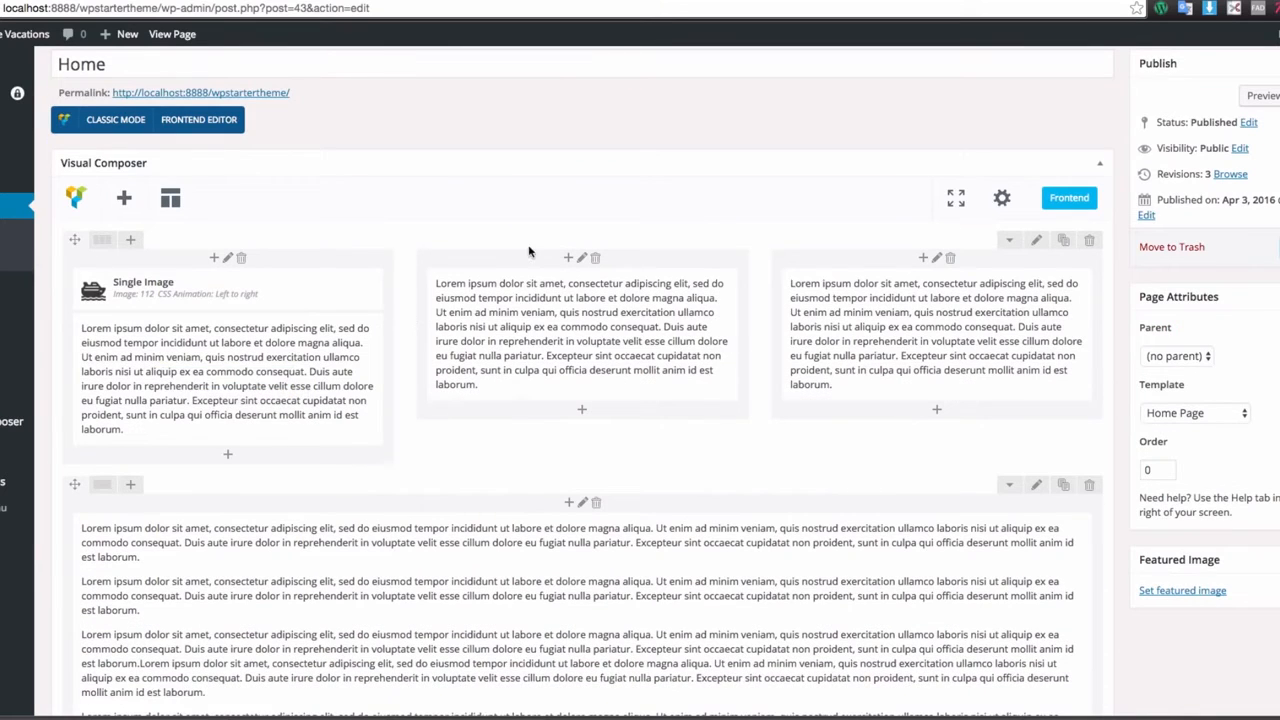
pyautogui.click(1262, 95)
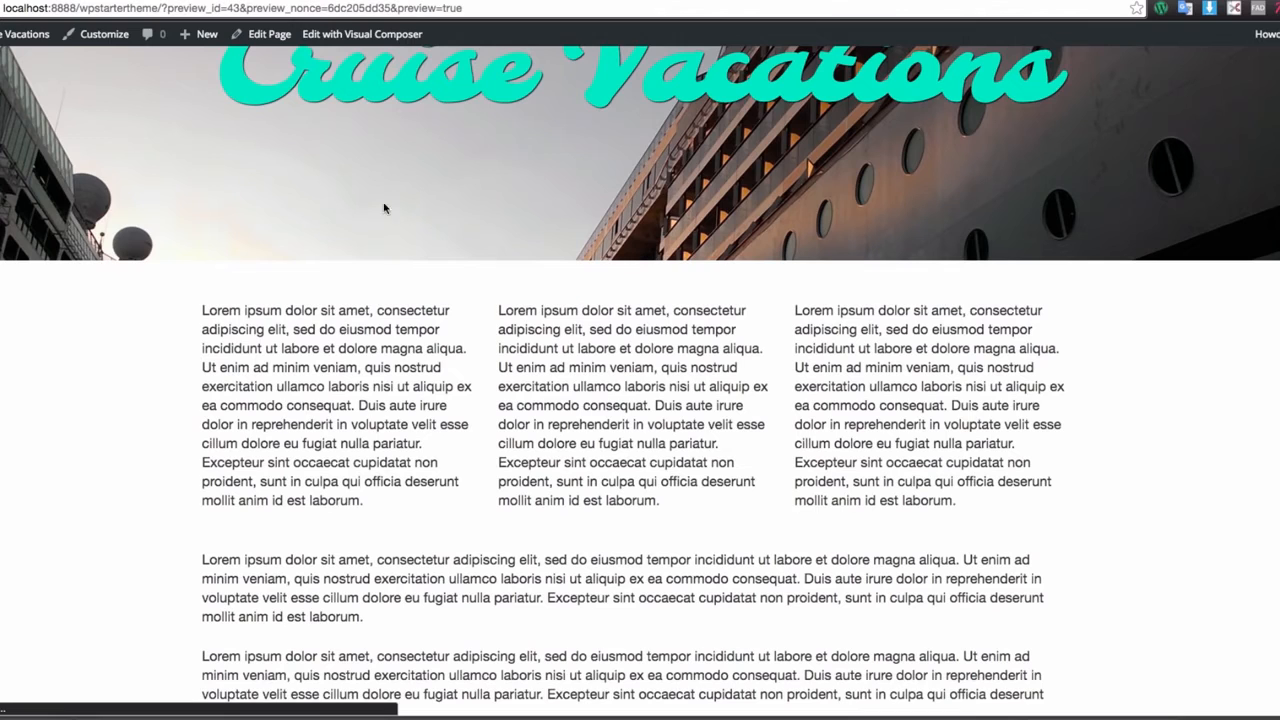
pyautogui.scroll(-4, 562, 295)
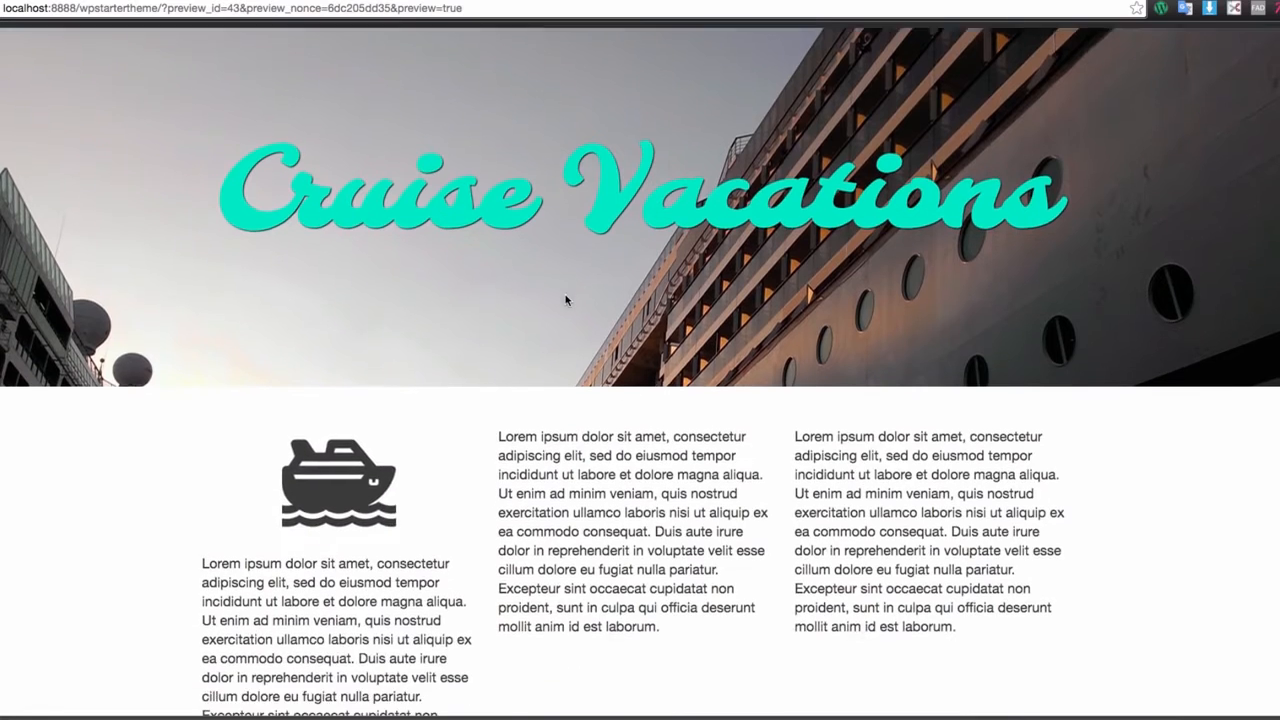
pyautogui.scroll(-2, 480, 340)
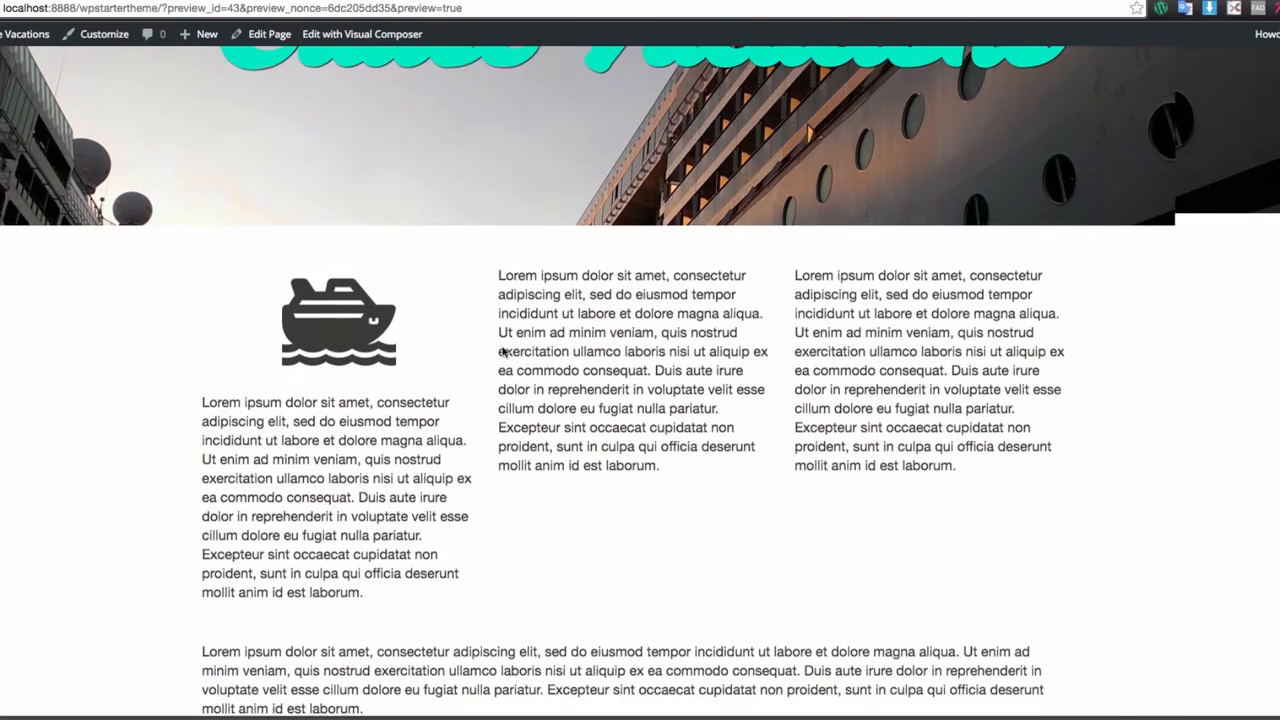
pyautogui.scroll(2, 480, 340)
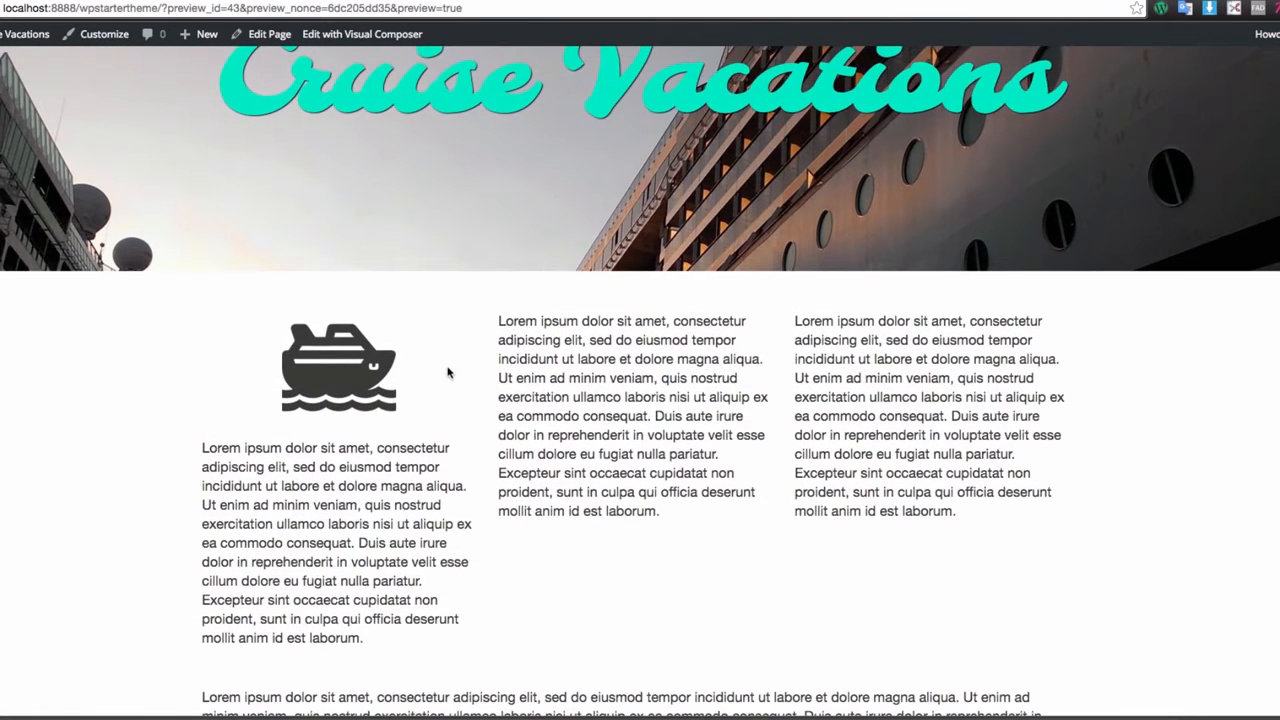
pyautogui.scroll(-1, 458, 366)
pyautogui.scroll(-2, 420, 345)
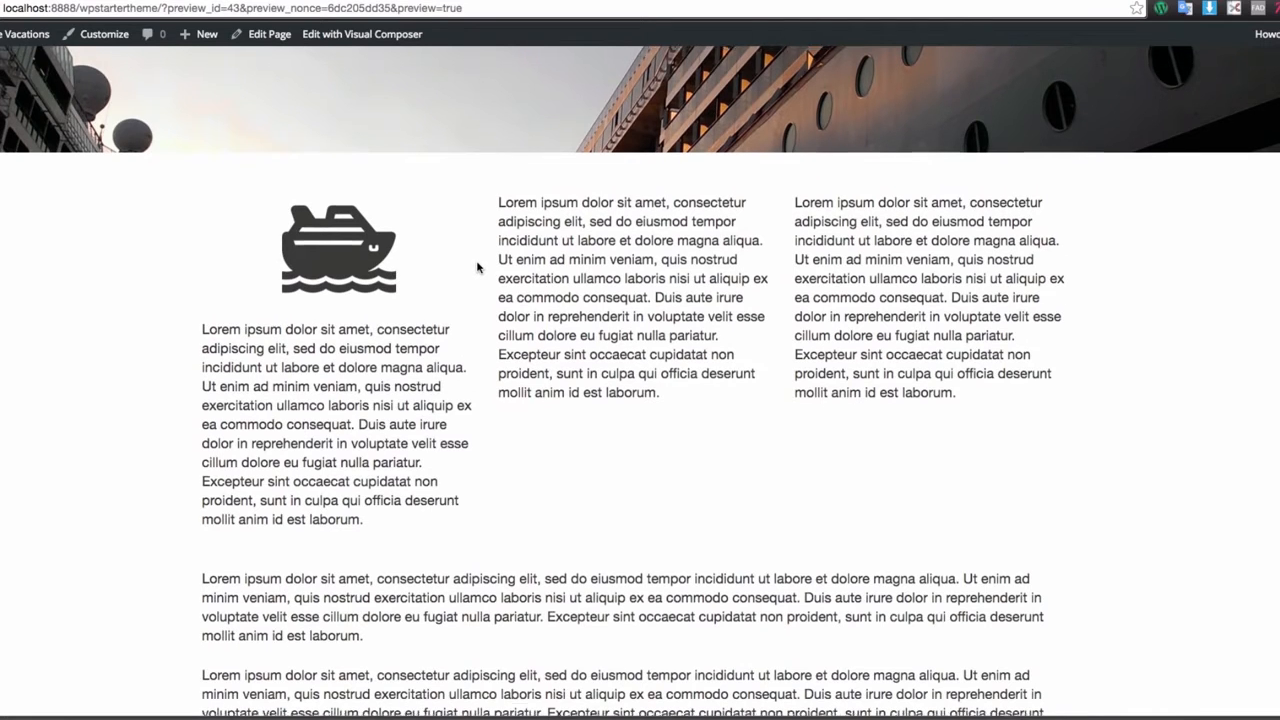
pyautogui.scroll(2, 477, 262)
pyautogui.click(265, 34)
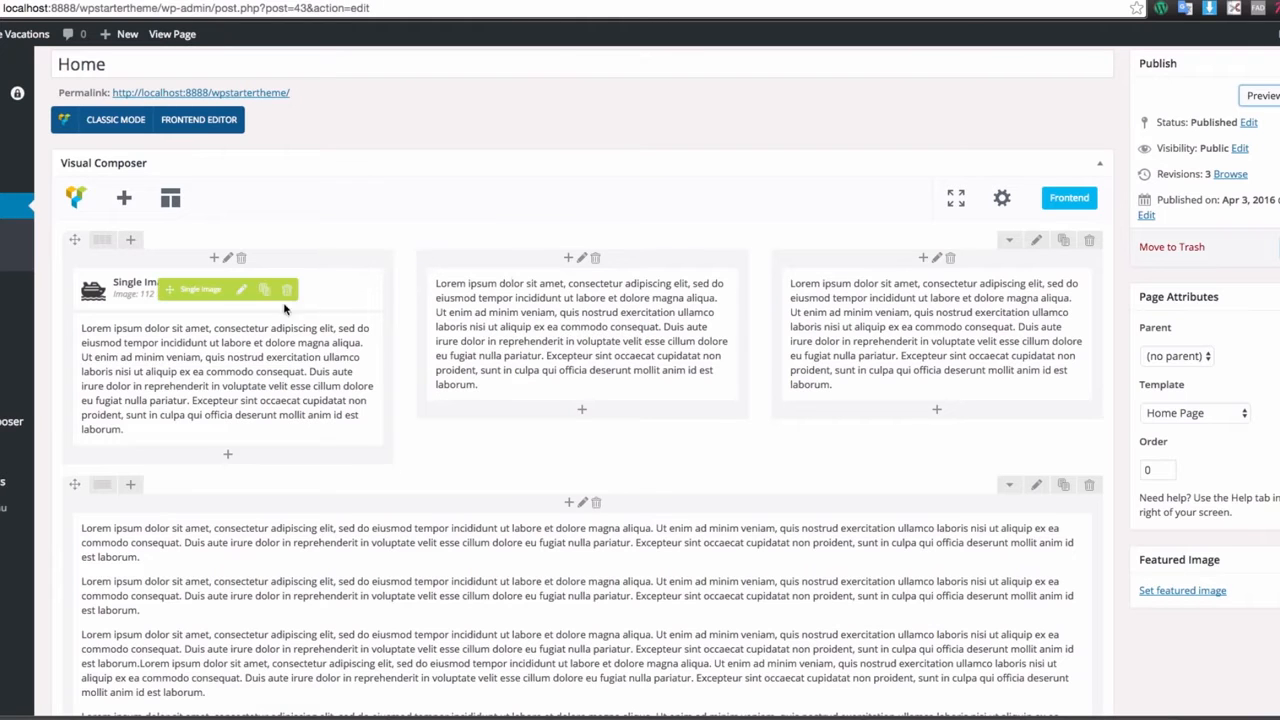
# - Clone the ship image element twice and place the copies above the text in the second and third columns
pyautogui.click(266, 297)
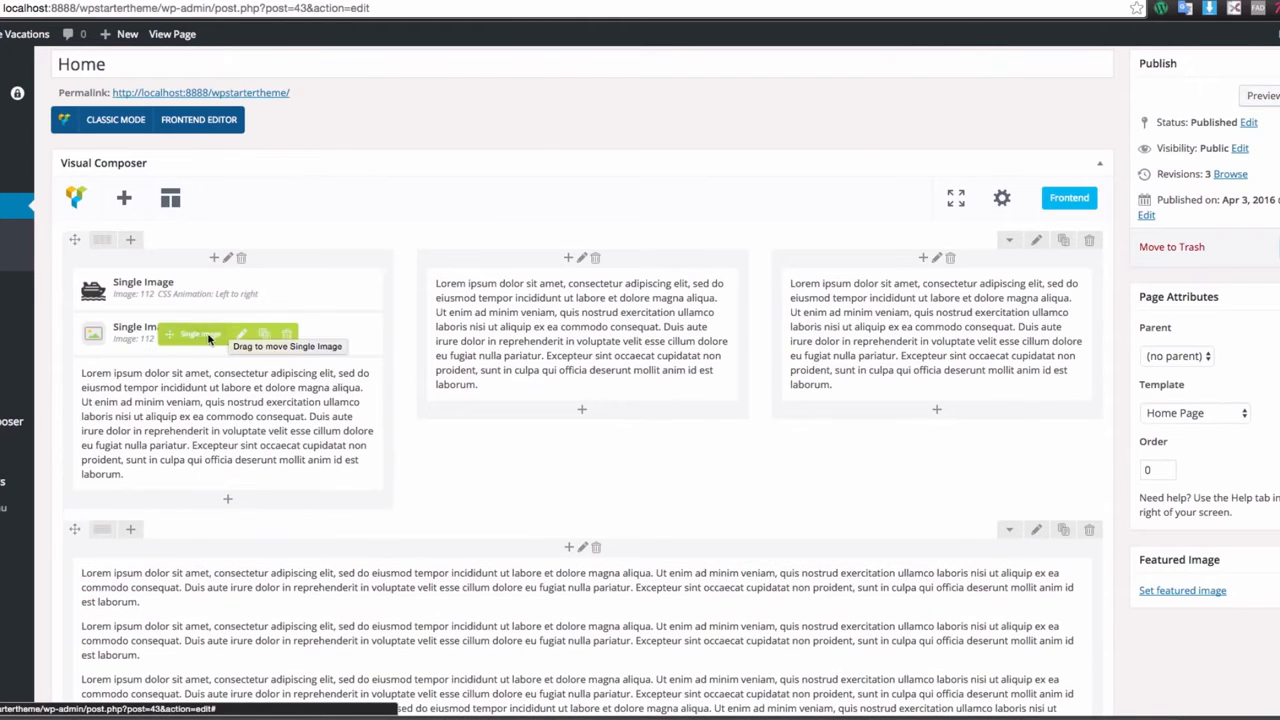
pyautogui.moveTo(329, 323); pyautogui.dragTo(493, 286)
pyautogui.click(619, 289)
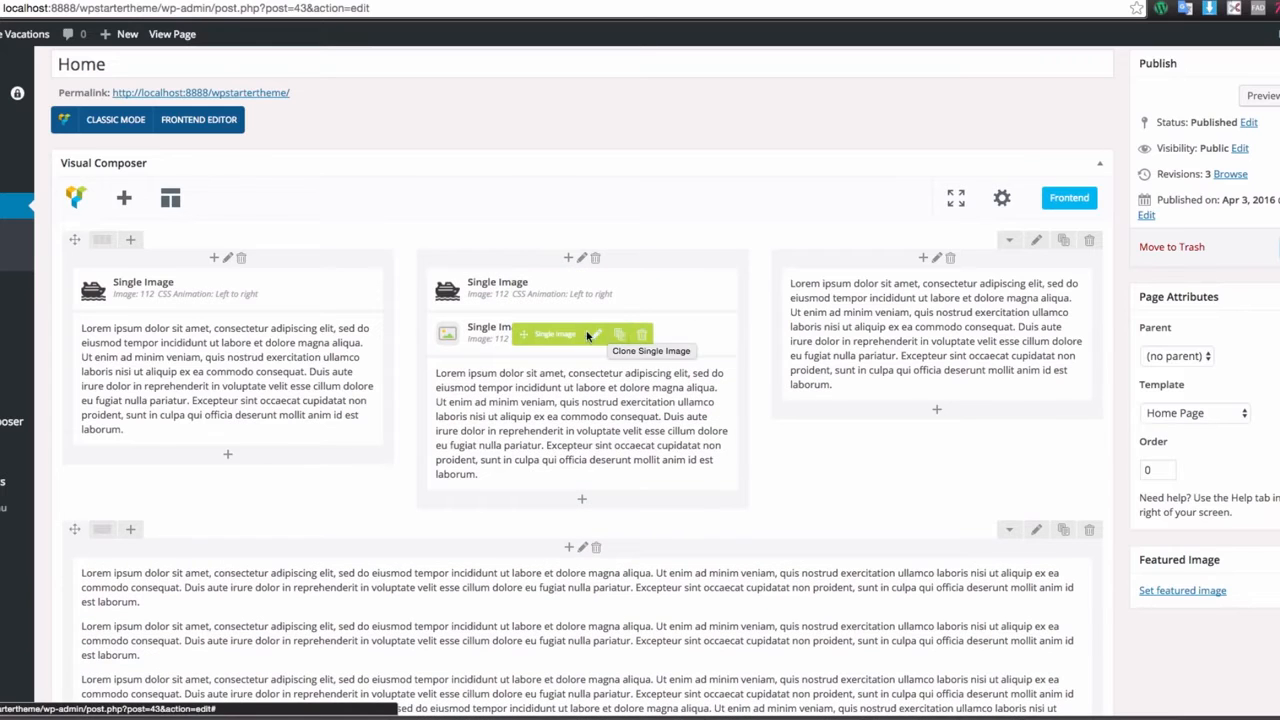
pyautogui.moveTo(846, 251); pyautogui.dragTo(863, 293)
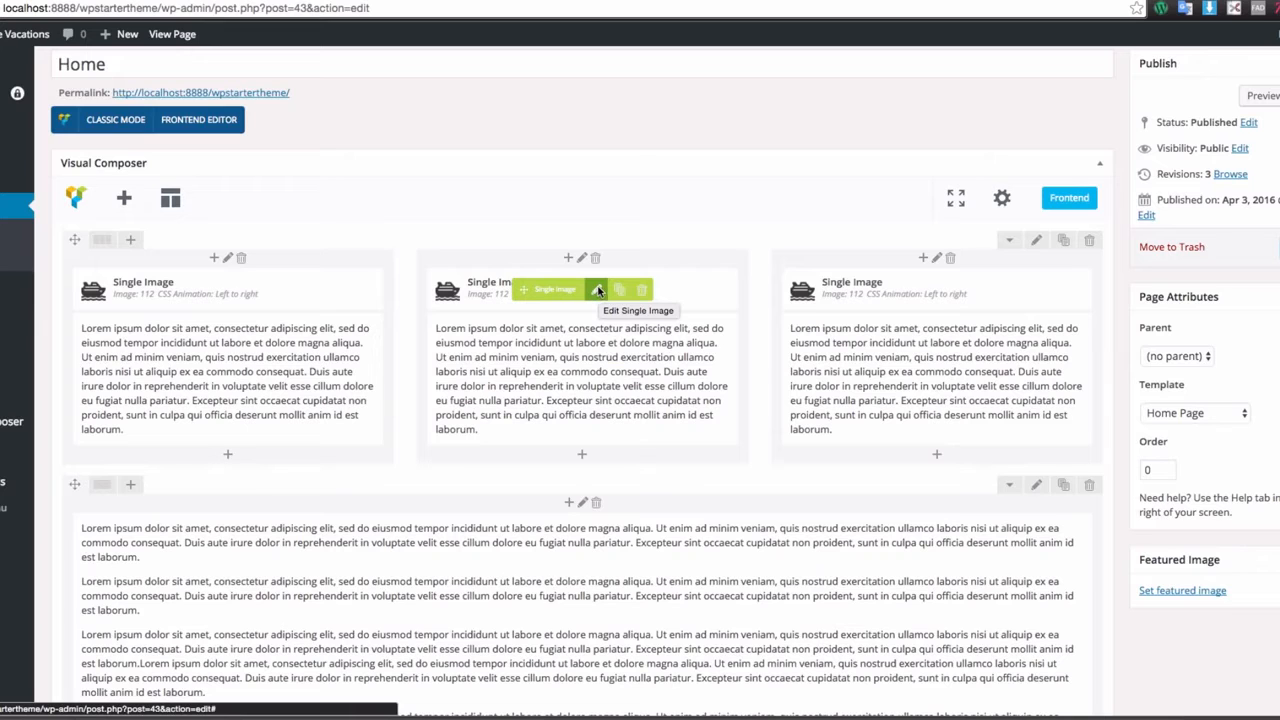
pyautogui.click(598, 290)
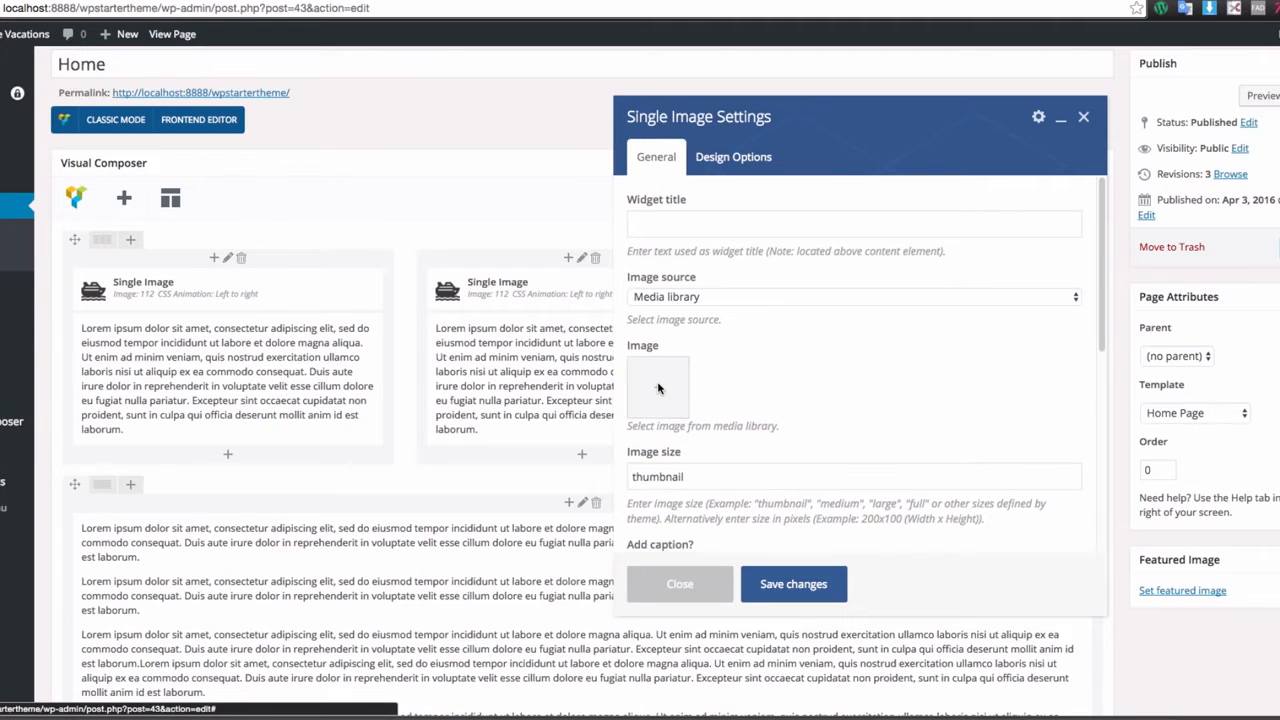
pyautogui.click(658, 390)
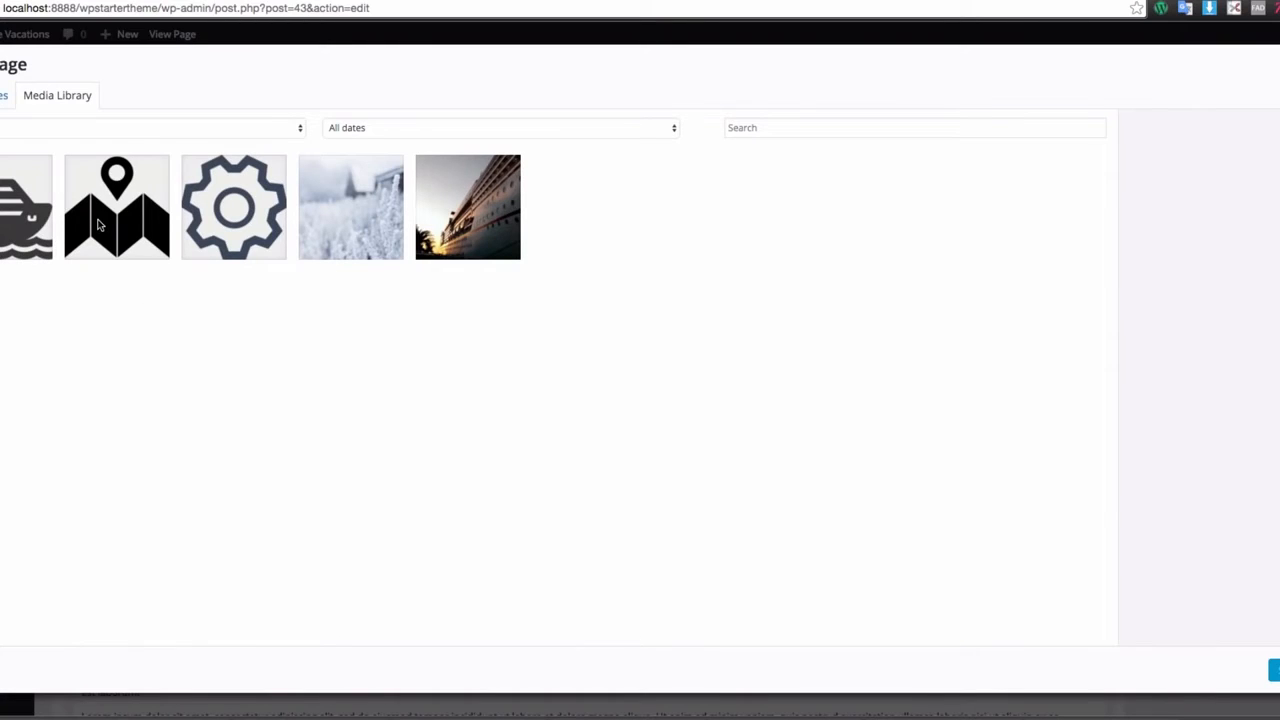
pyautogui.click(150, 221)
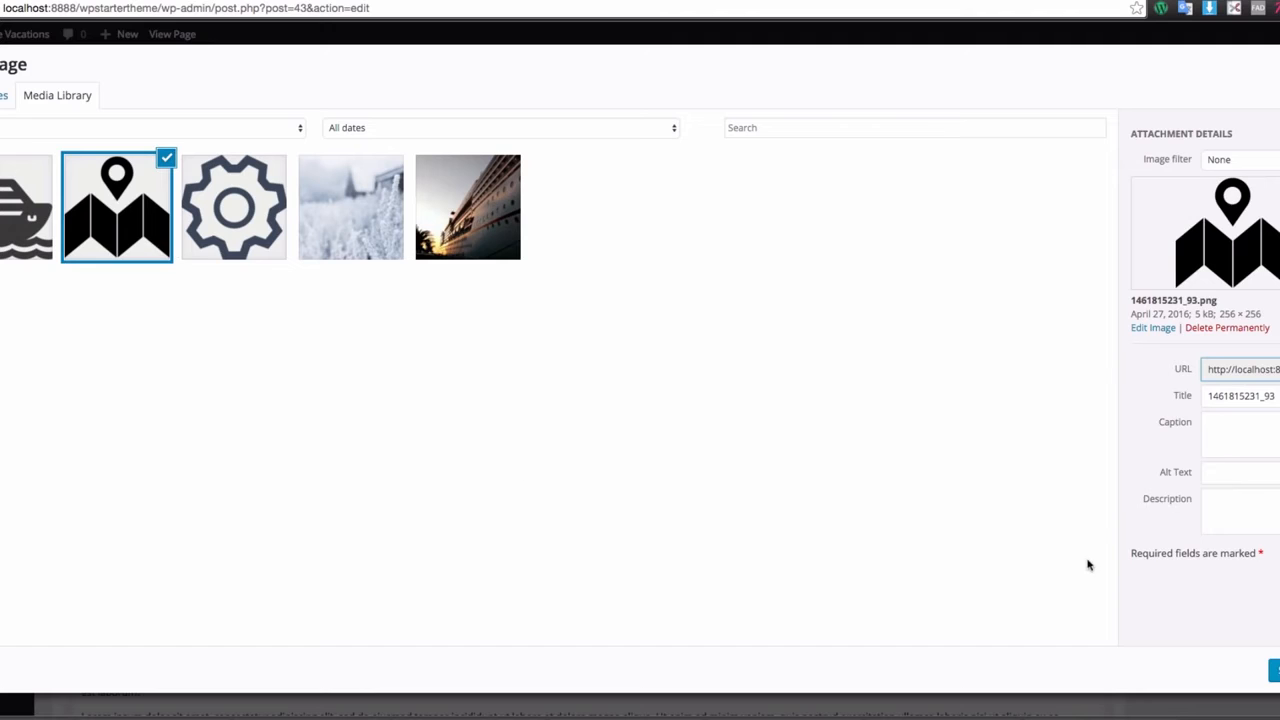
pyautogui.click(1274, 670)
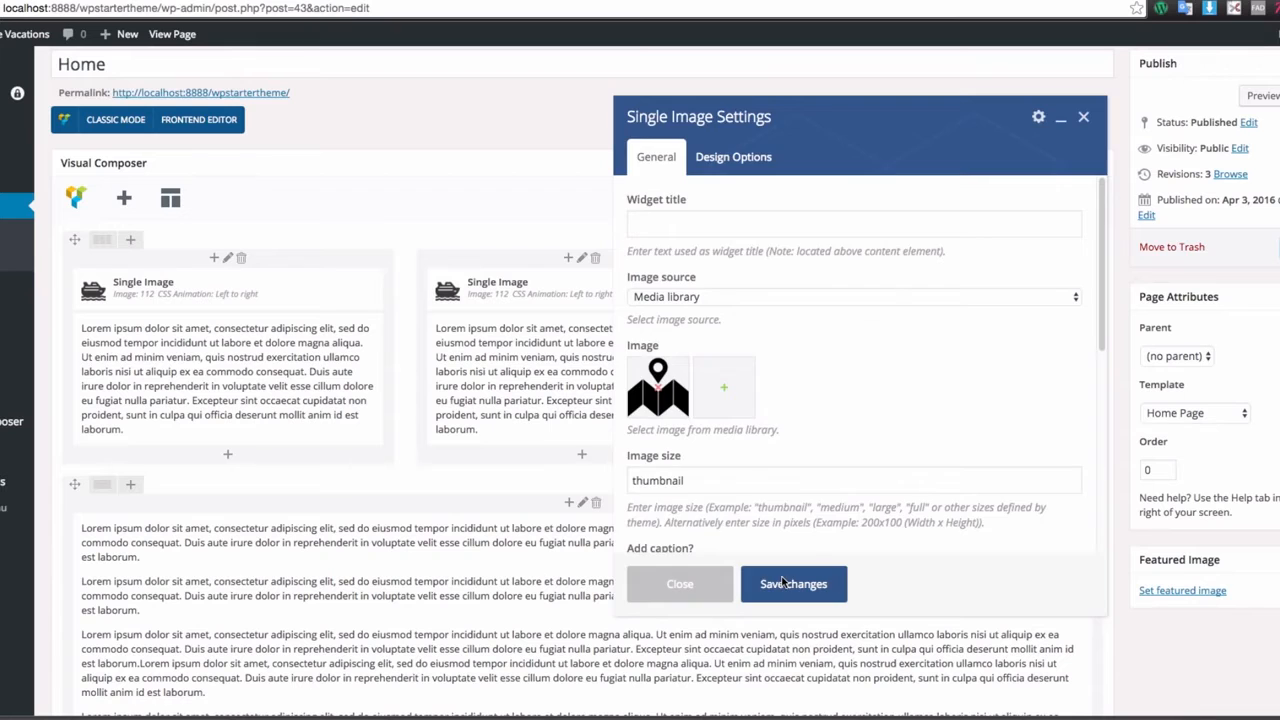
pyautogui.click(783, 583)
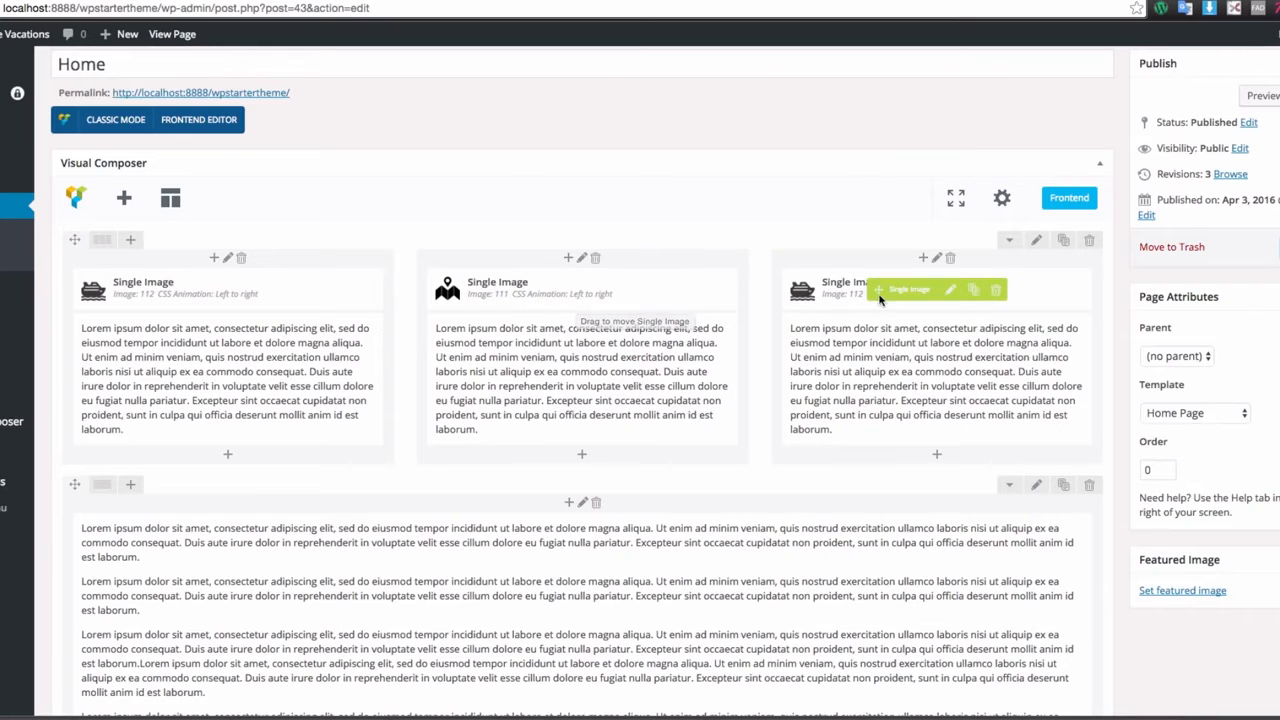
# - Replace the third column's image with the gear icon from the media library and save the element's settings
pyautogui.click(950, 289)
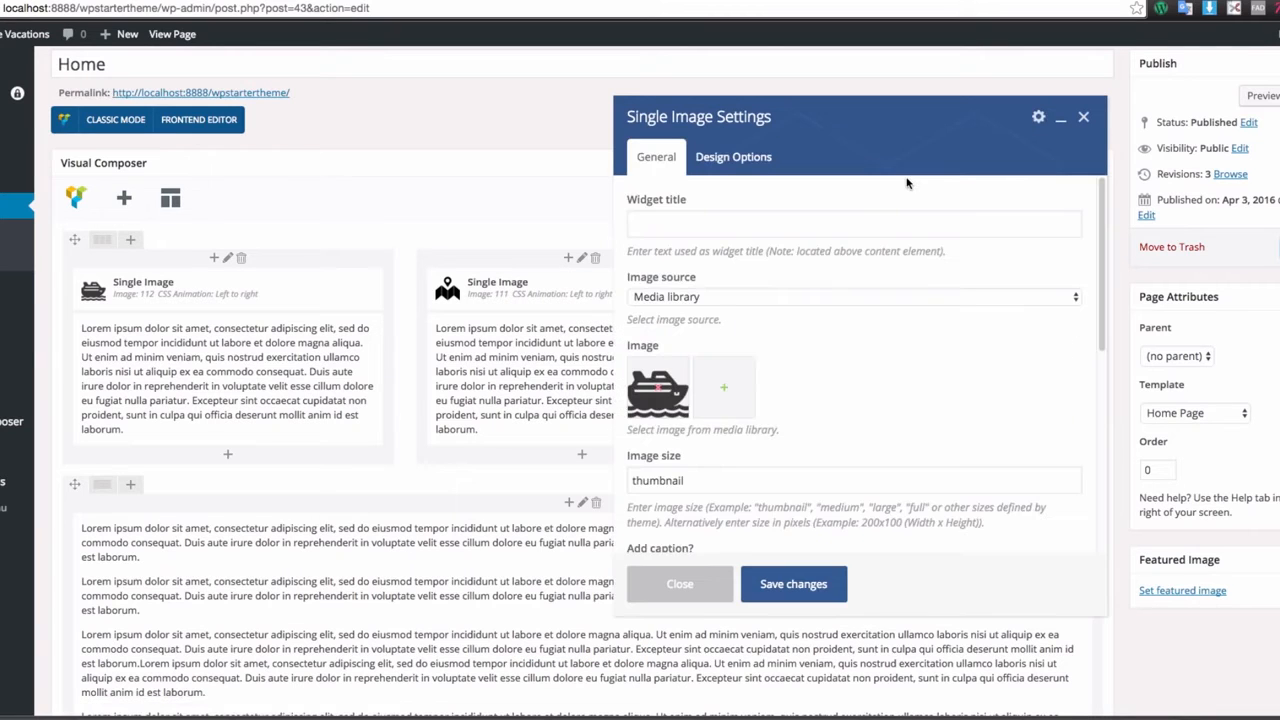
pyautogui.click(657, 390)
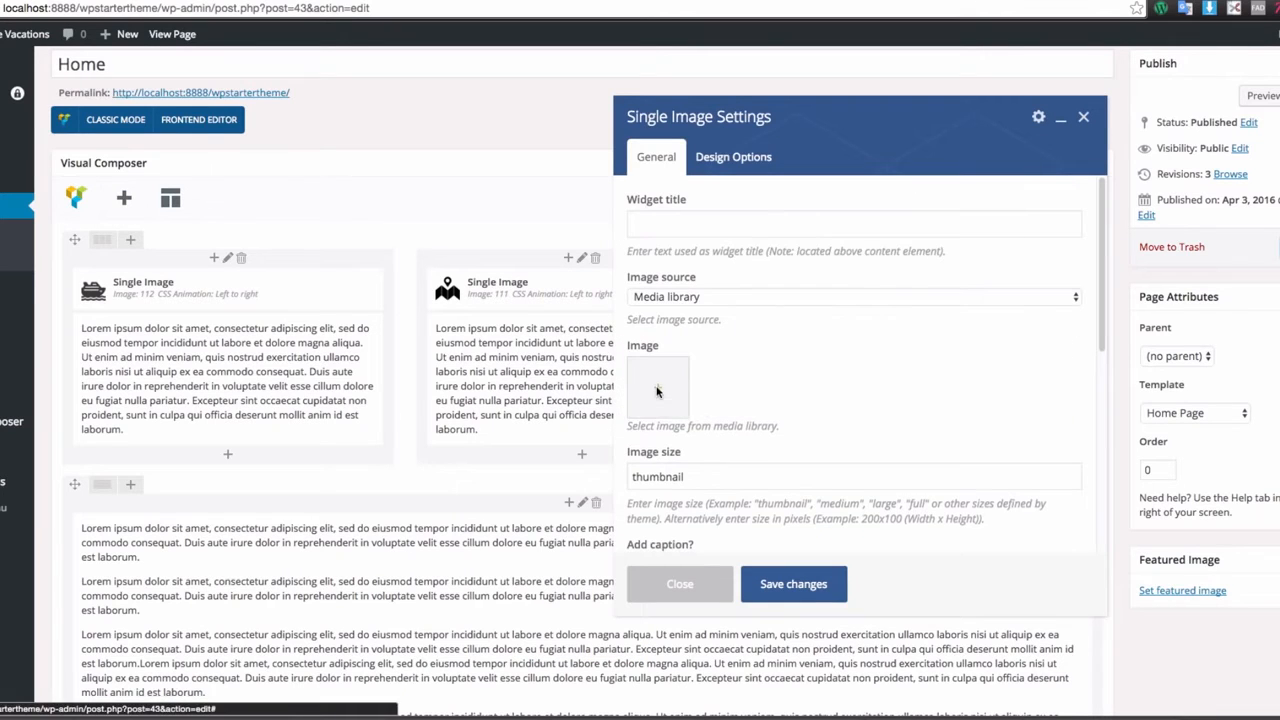
pyautogui.click(657, 390)
pyautogui.click(233, 207)
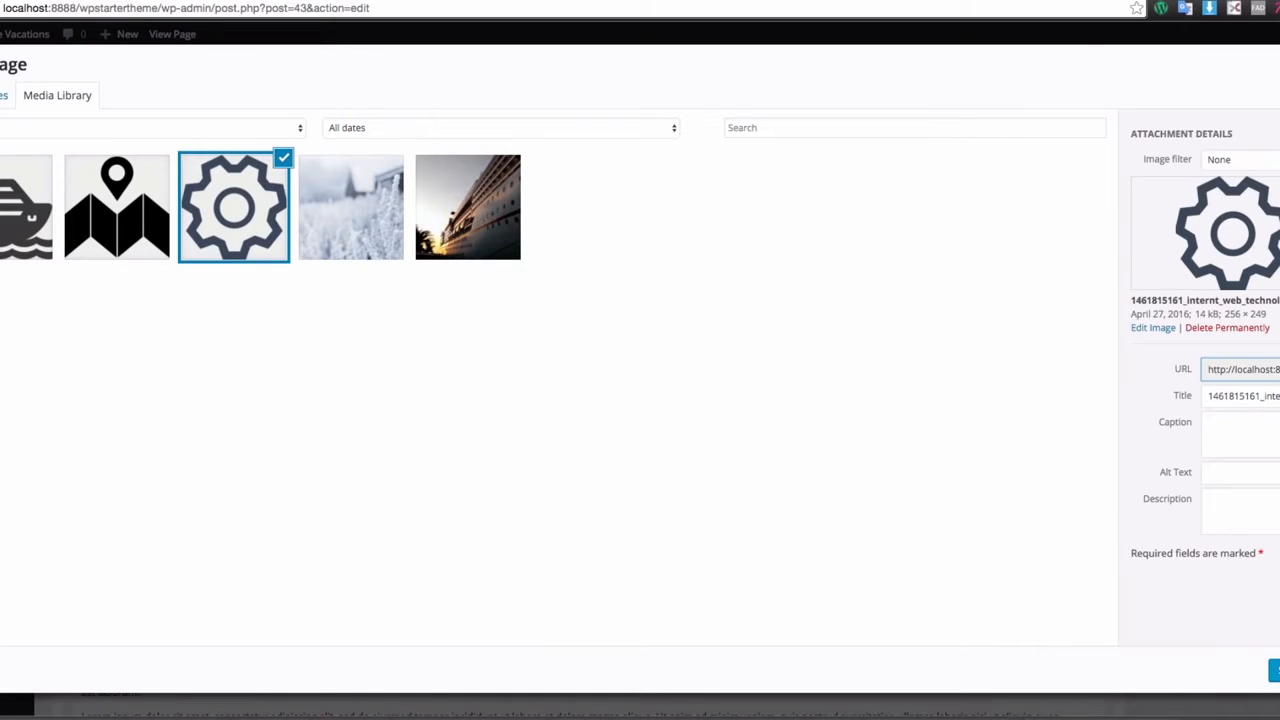
pyautogui.click(1274, 670)
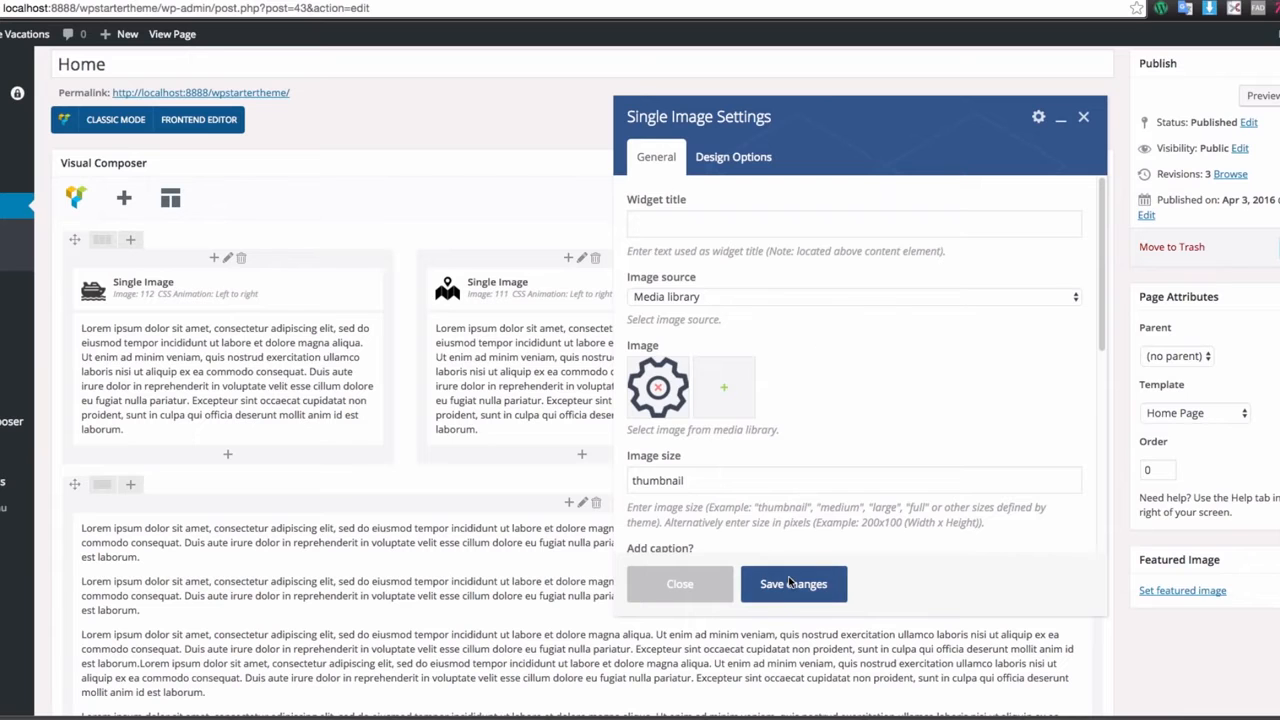
pyautogui.click(790, 583)
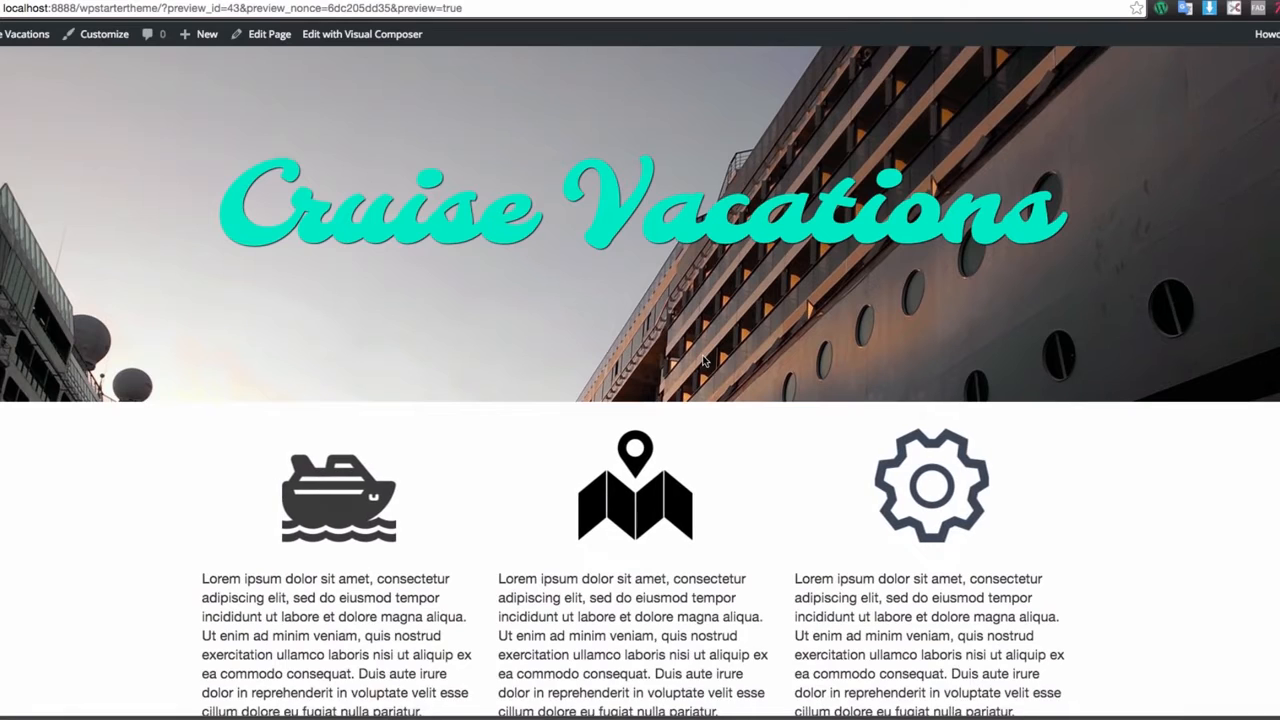
# - Examine the three icons, column texts and full-width text in the Home page preview, and return to the page editor
pyautogui.scroll(-1, 704, 361)
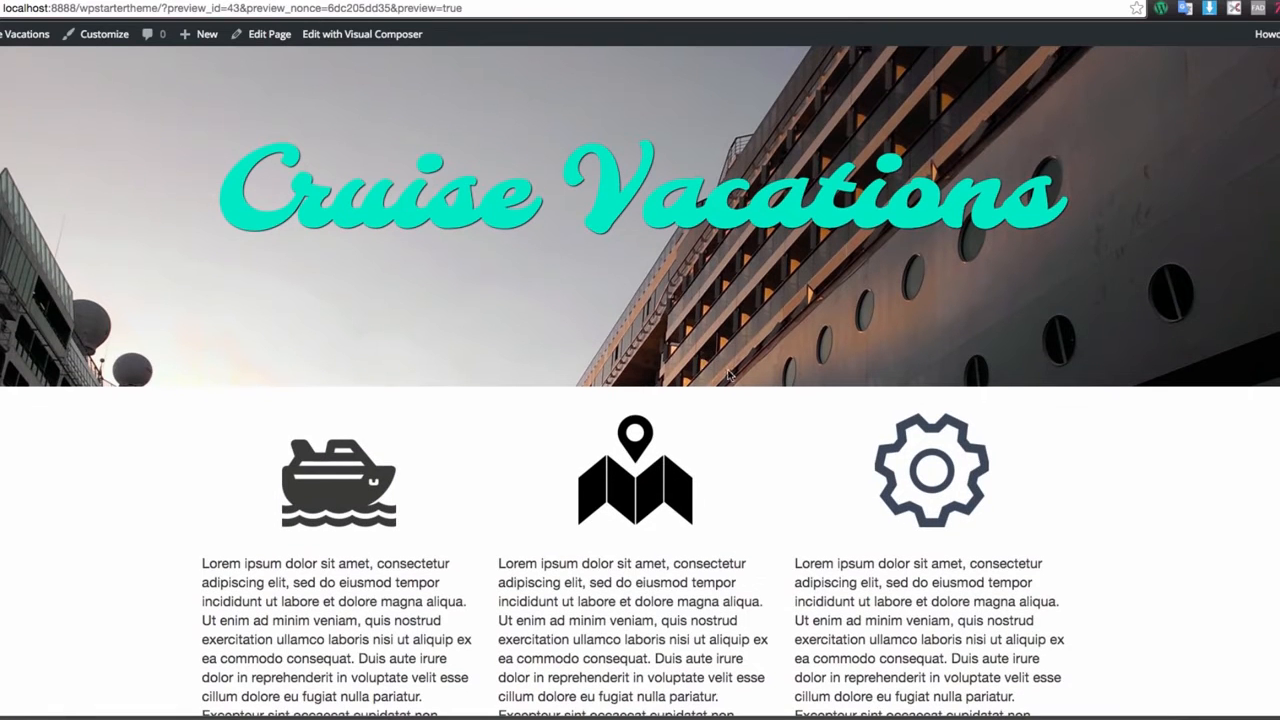
pyautogui.scroll(-3, 765, 513)
pyautogui.scroll(-5, 765, 513)
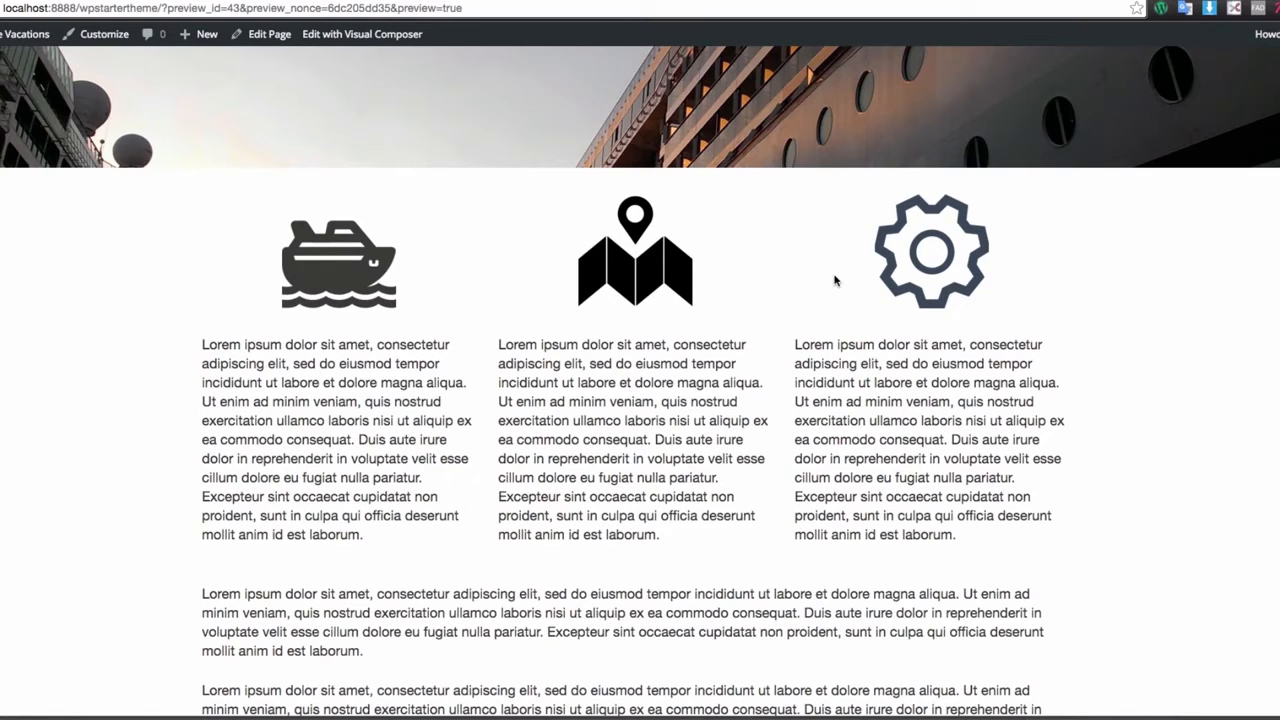
pyautogui.scroll(-1, 770, 362)
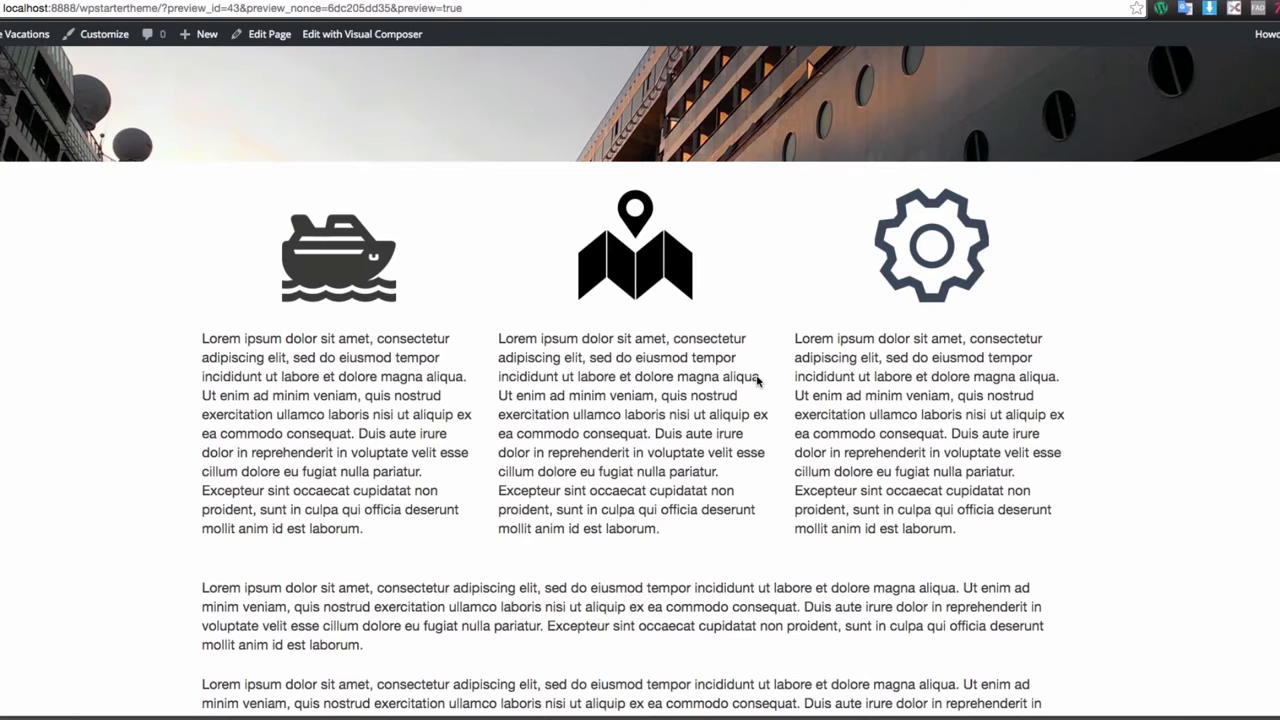
pyautogui.scroll(-5, 757, 376)
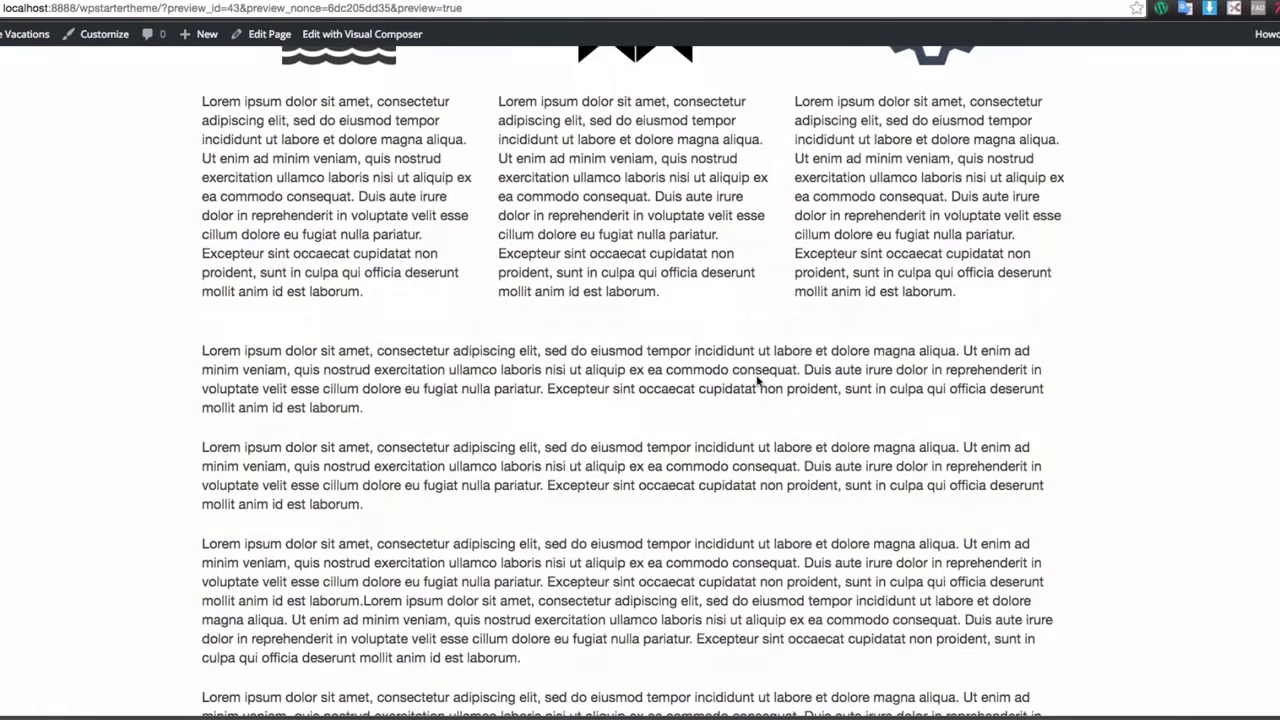
pyautogui.scroll(2, 533, 390)
pyautogui.scroll(1, 355, 370)
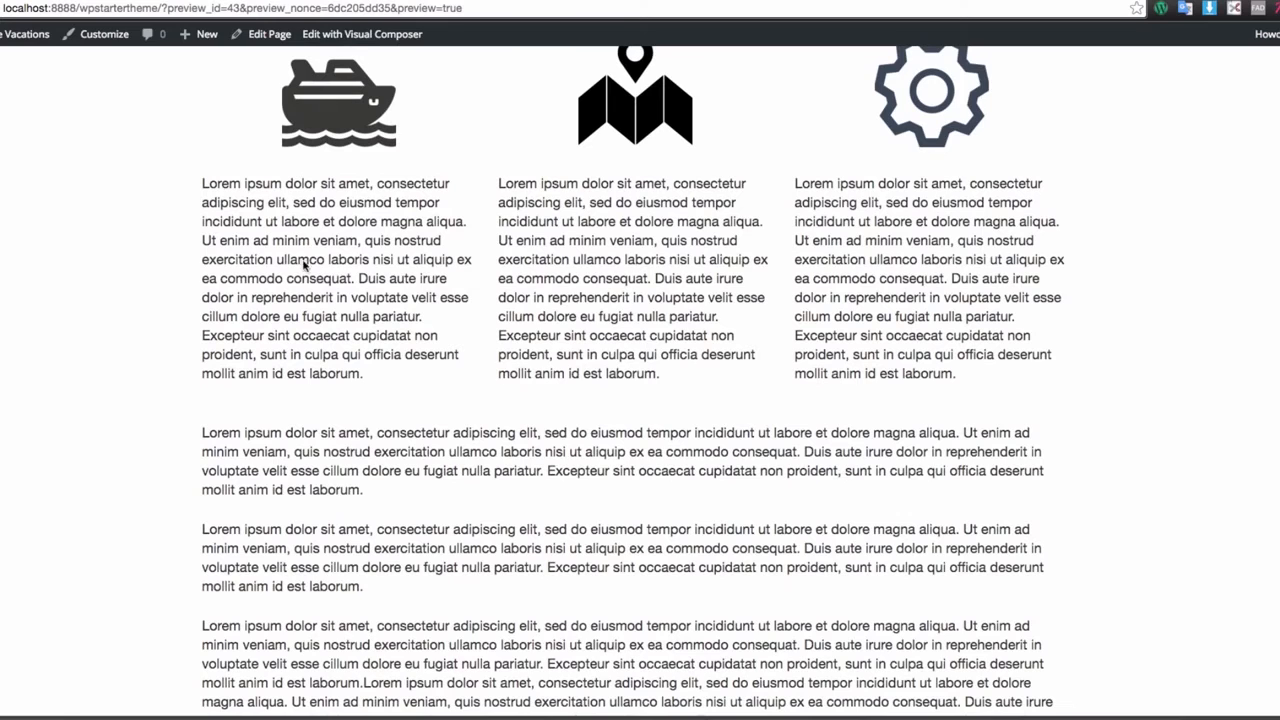
pyautogui.scroll(-3, 580, 326)
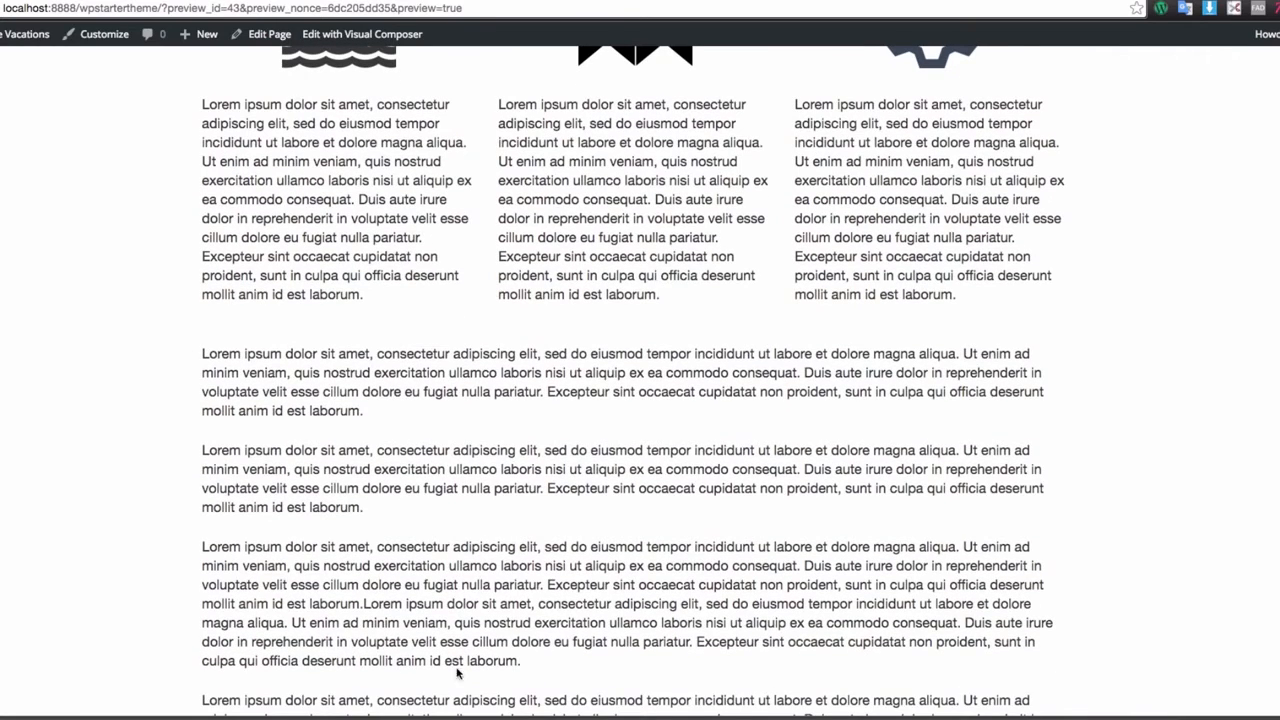
pyautogui.scroll(2, 458, 392)
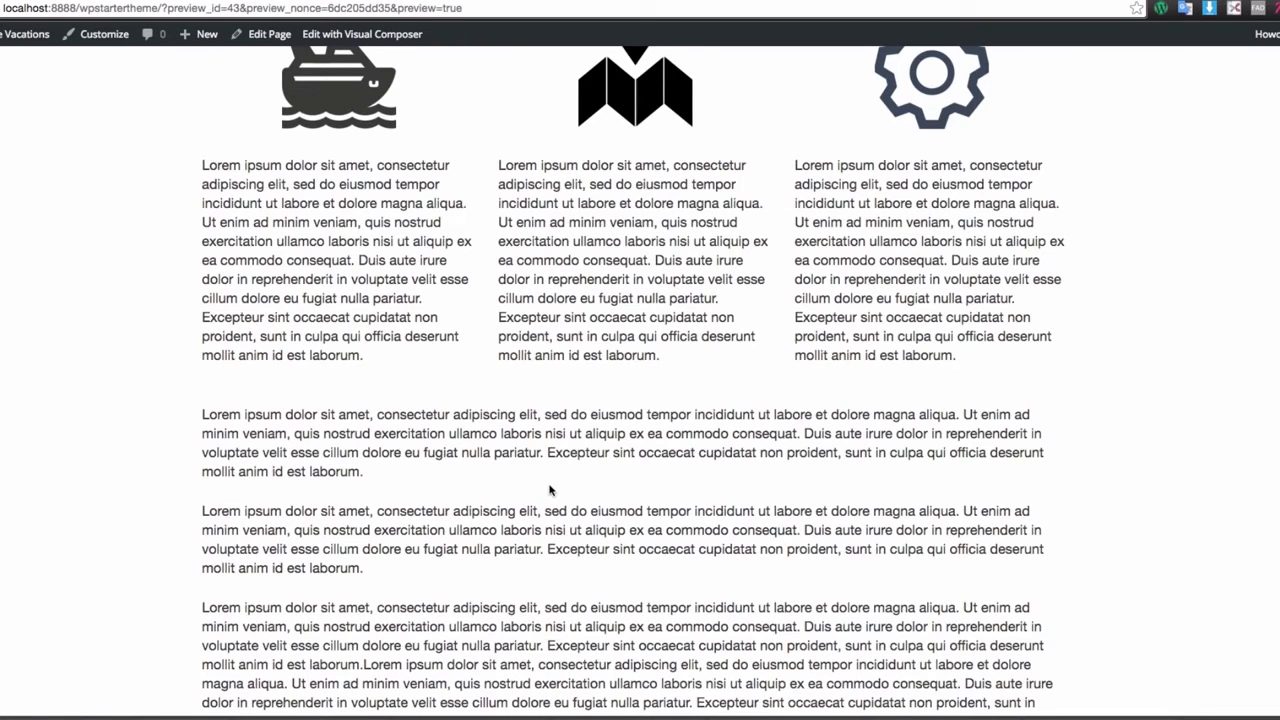
pyautogui.click(262, 34)
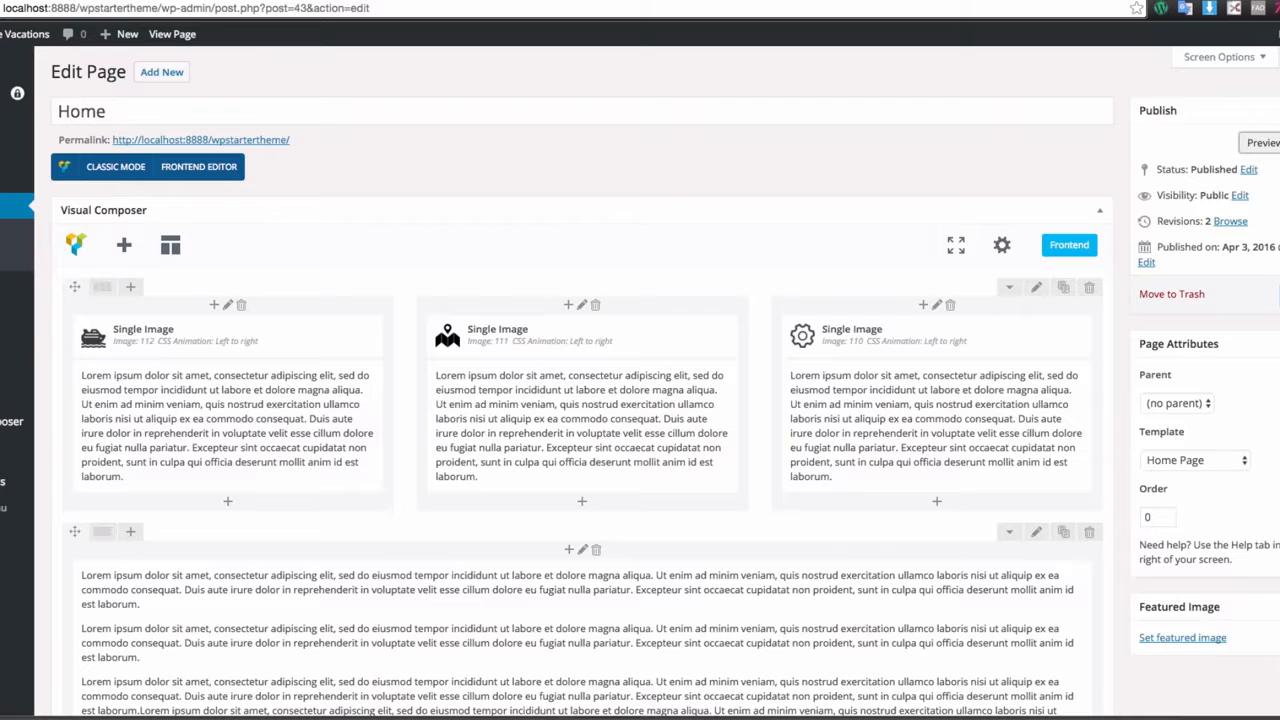
# - Add a new Row element and move it between the three-column row and the full-width text row
pyautogui.scroll(-5, 375, 275)
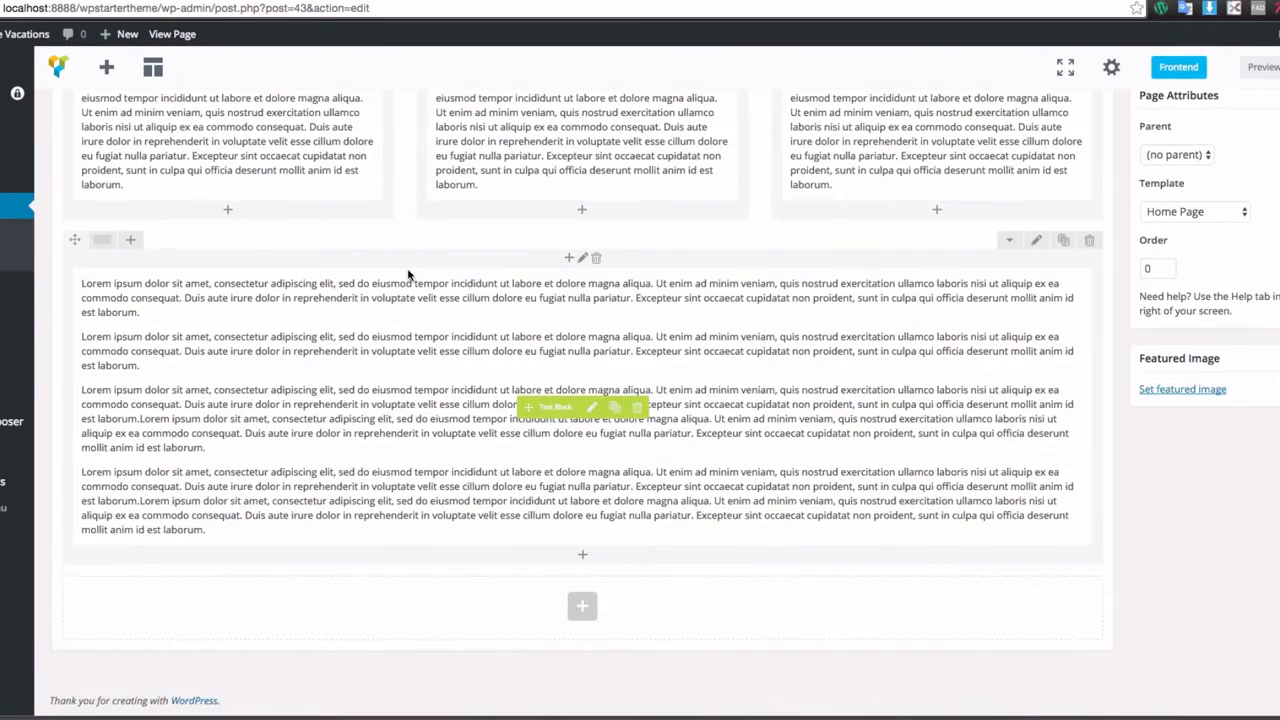
pyautogui.scroll(5, 408, 270)
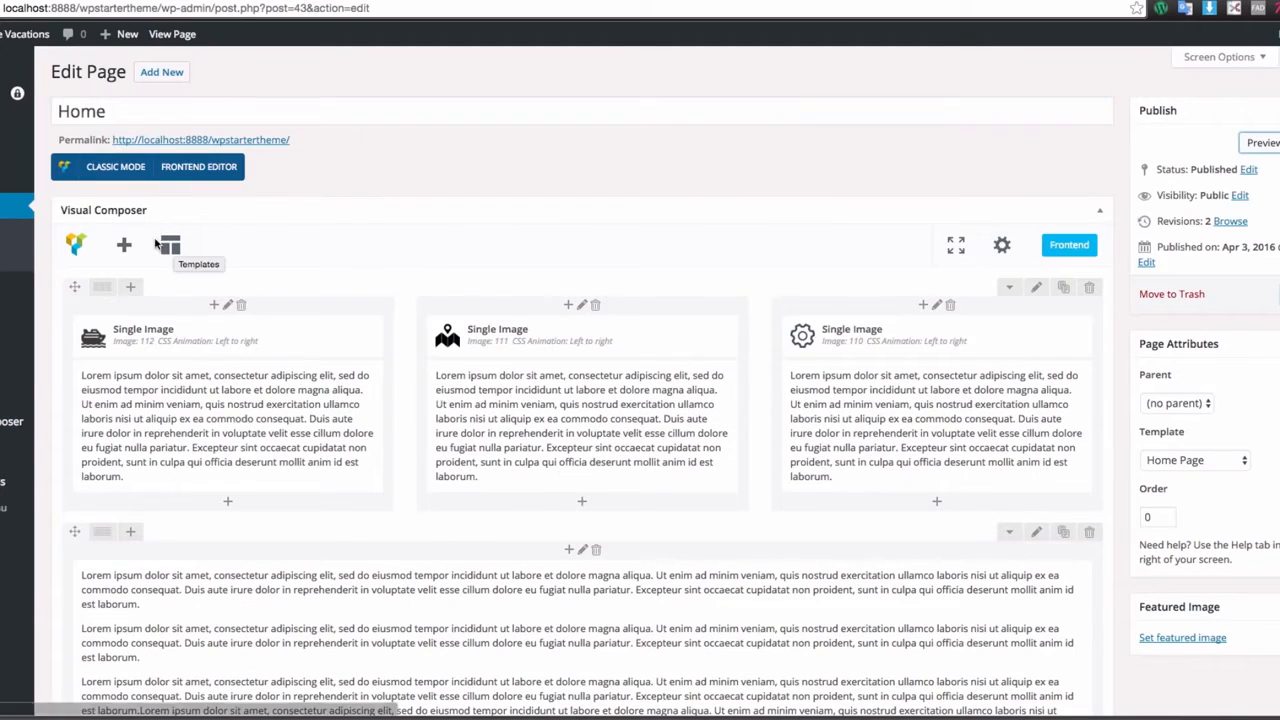
pyautogui.click(124, 245)
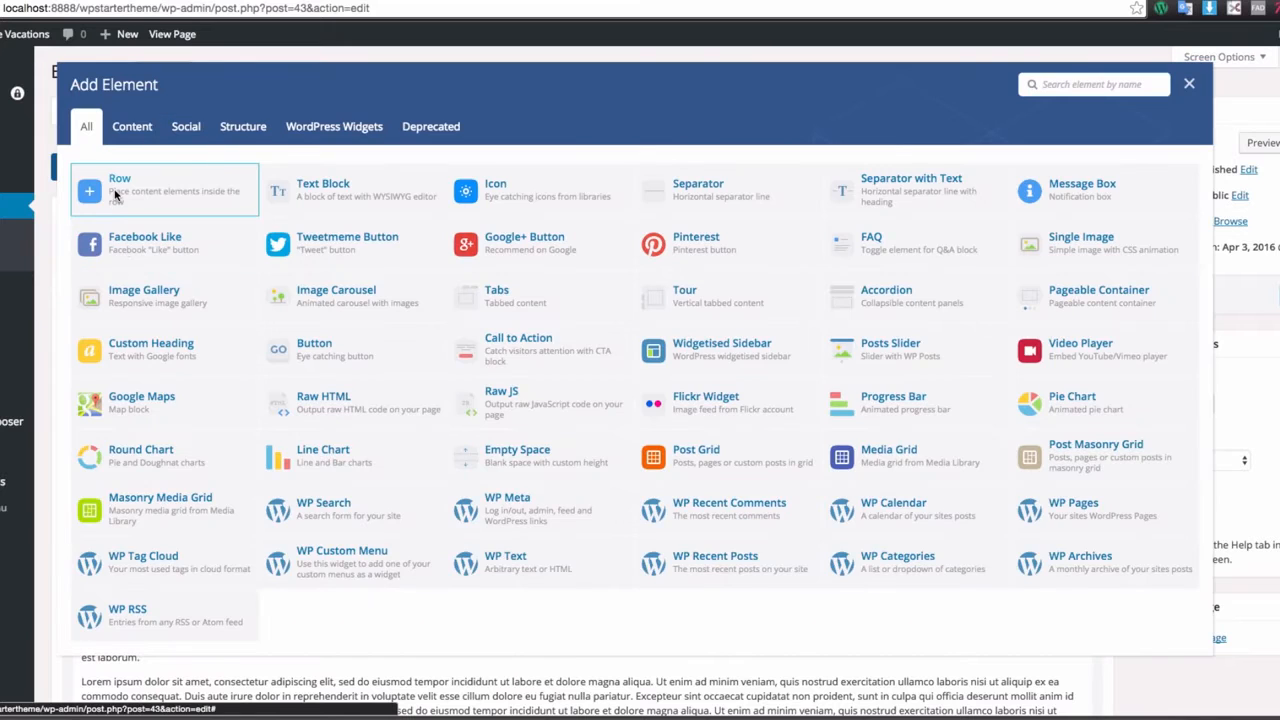
pyautogui.click(115, 195)
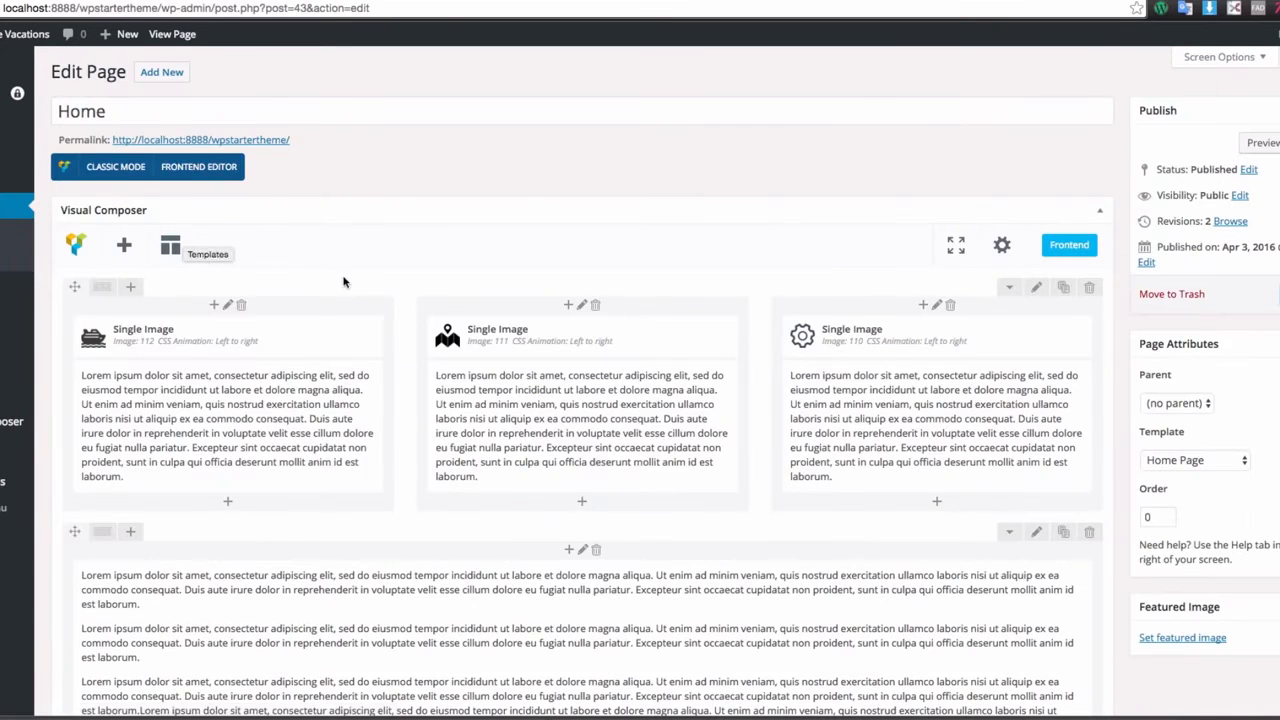
pyautogui.scroll(-2, 350, 280)
pyautogui.scroll(-5, 354, 280)
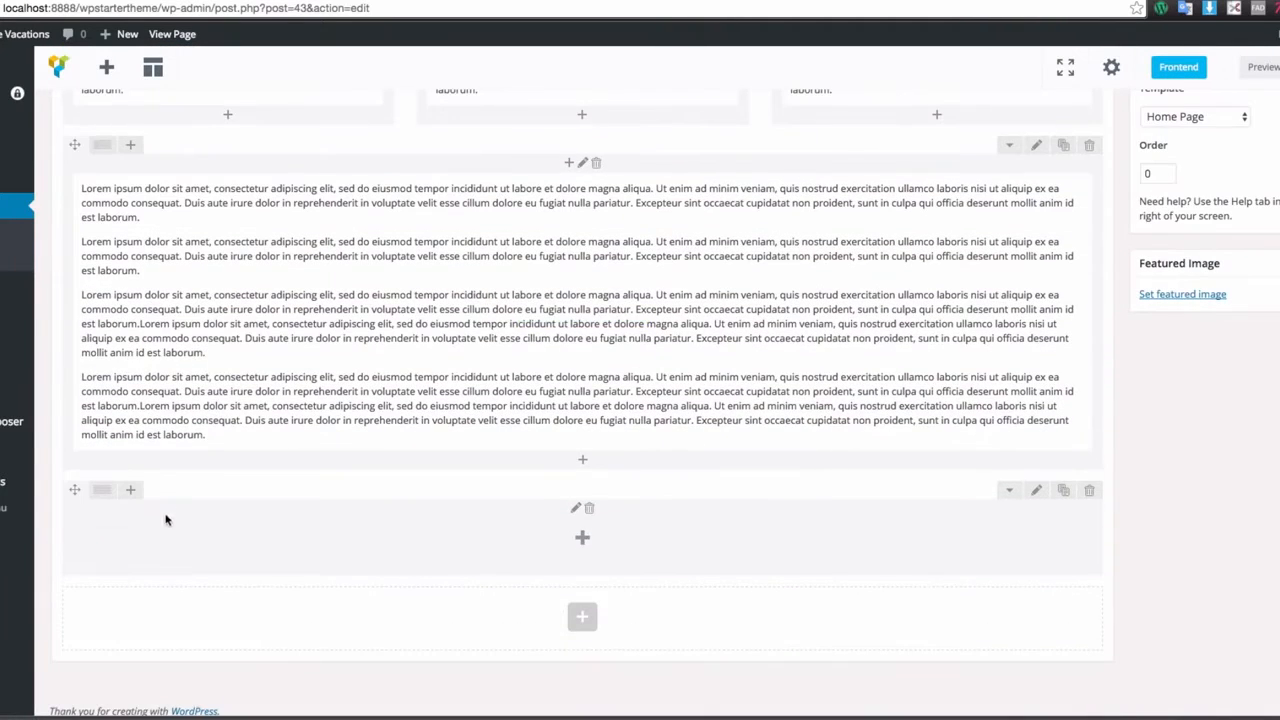
pyautogui.moveTo(74, 489); pyautogui.dragTo(140, 290)
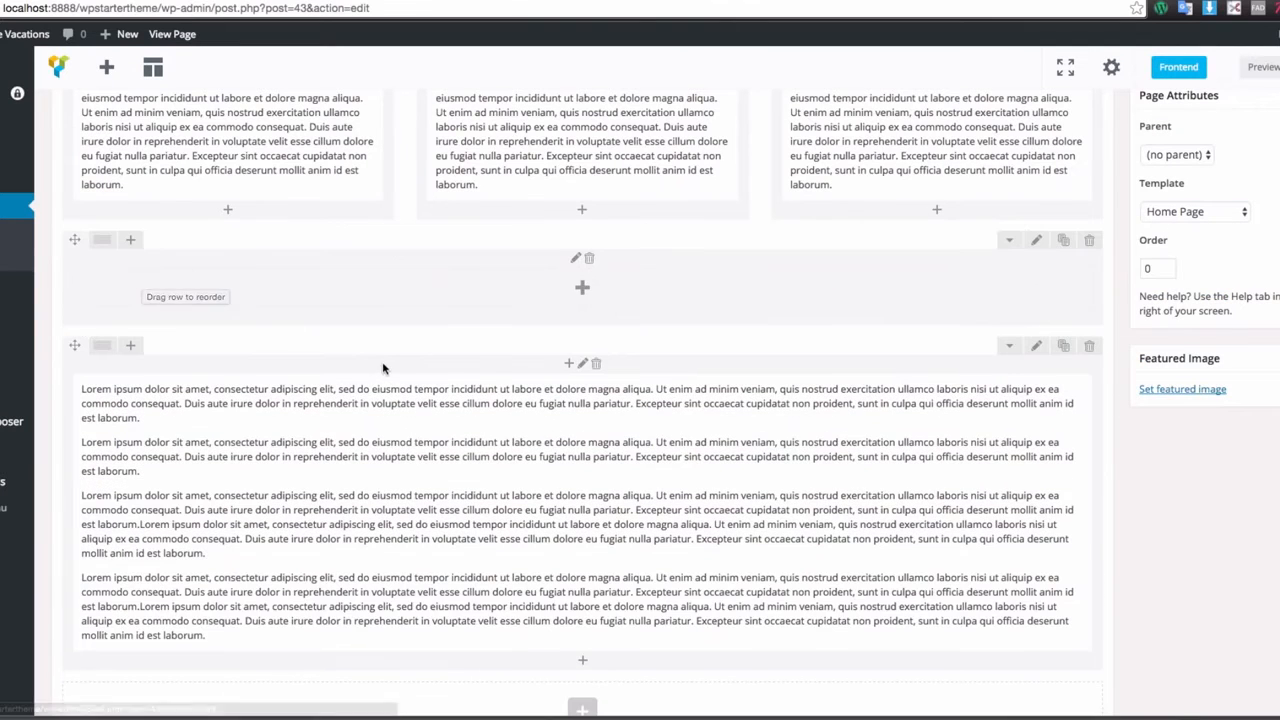
# - Add a Text Block element to the new empty row
pyautogui.scroll(1, 400, 355)
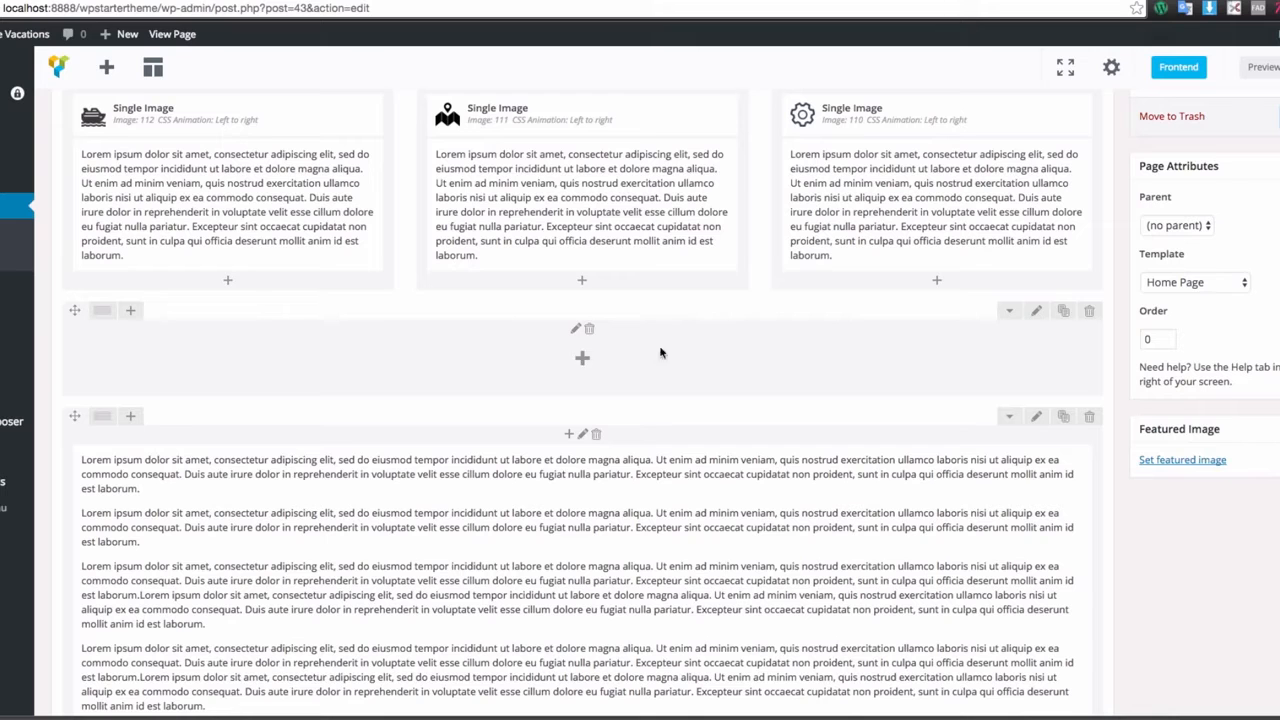
pyautogui.click(582, 360)
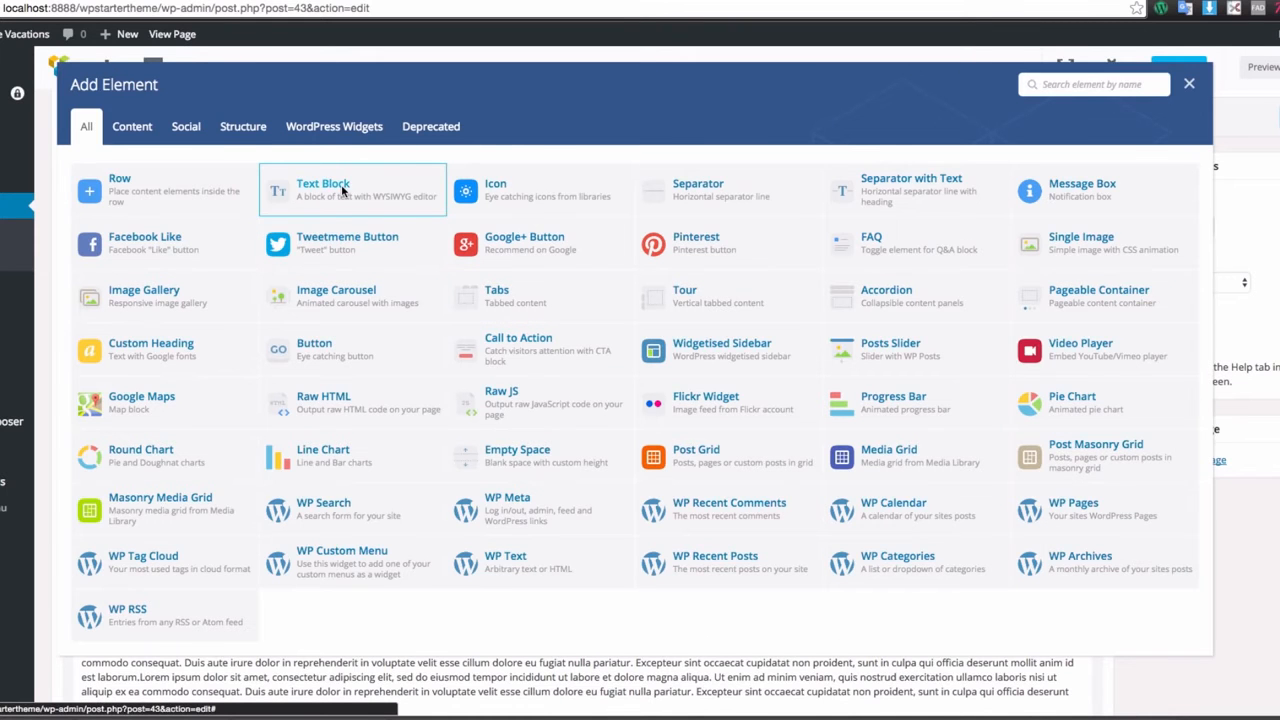
pyautogui.click(343, 191)
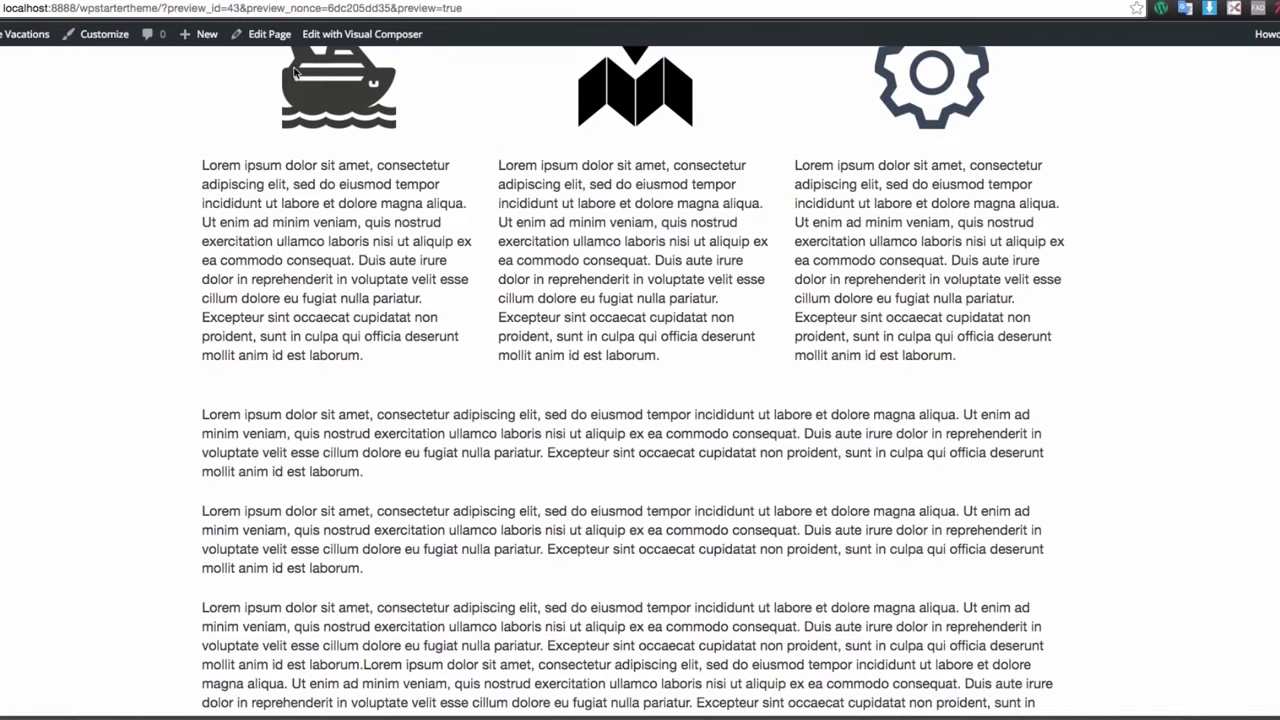
# - Copy the first two full-width paragraphs from the page preview and paste them over the new text block's placeholder text
pyautogui.scroll(-1, 360, 490)
pyautogui.moveTo(371, 559); pyautogui.dragTo(199, 404)
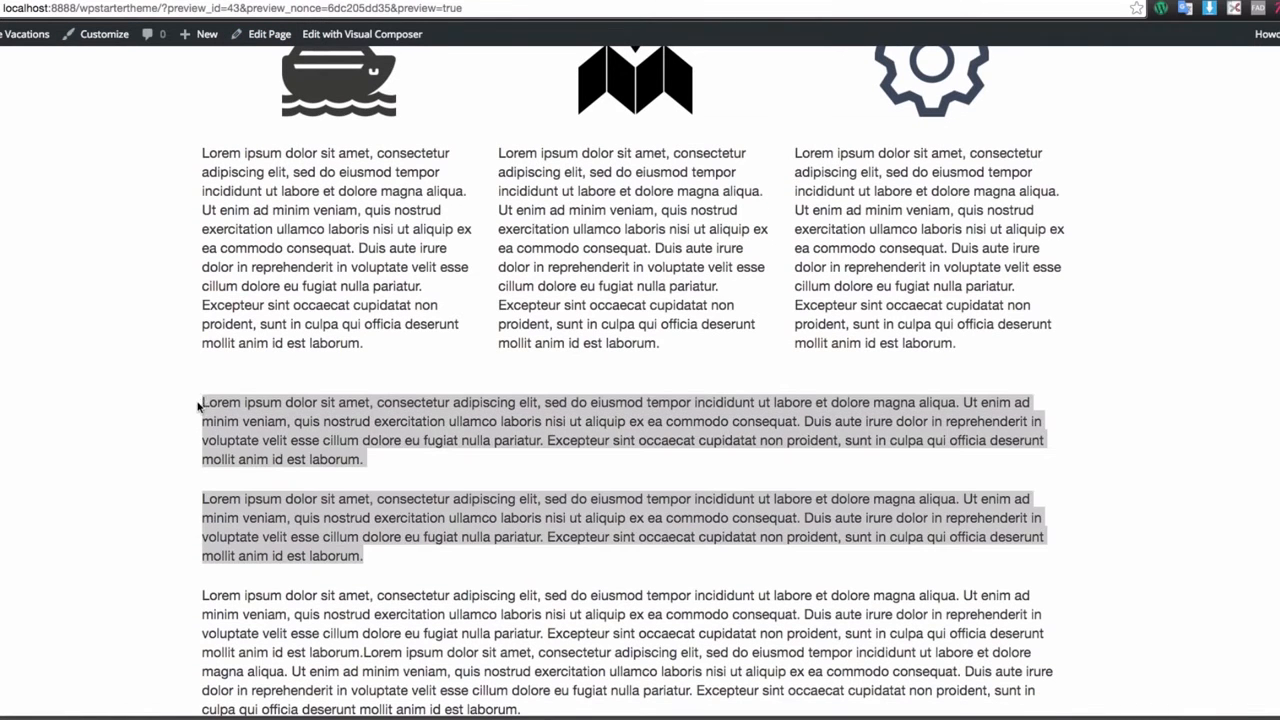
pyautogui.rightClick(285, 436)
pyautogui.click(307, 469)
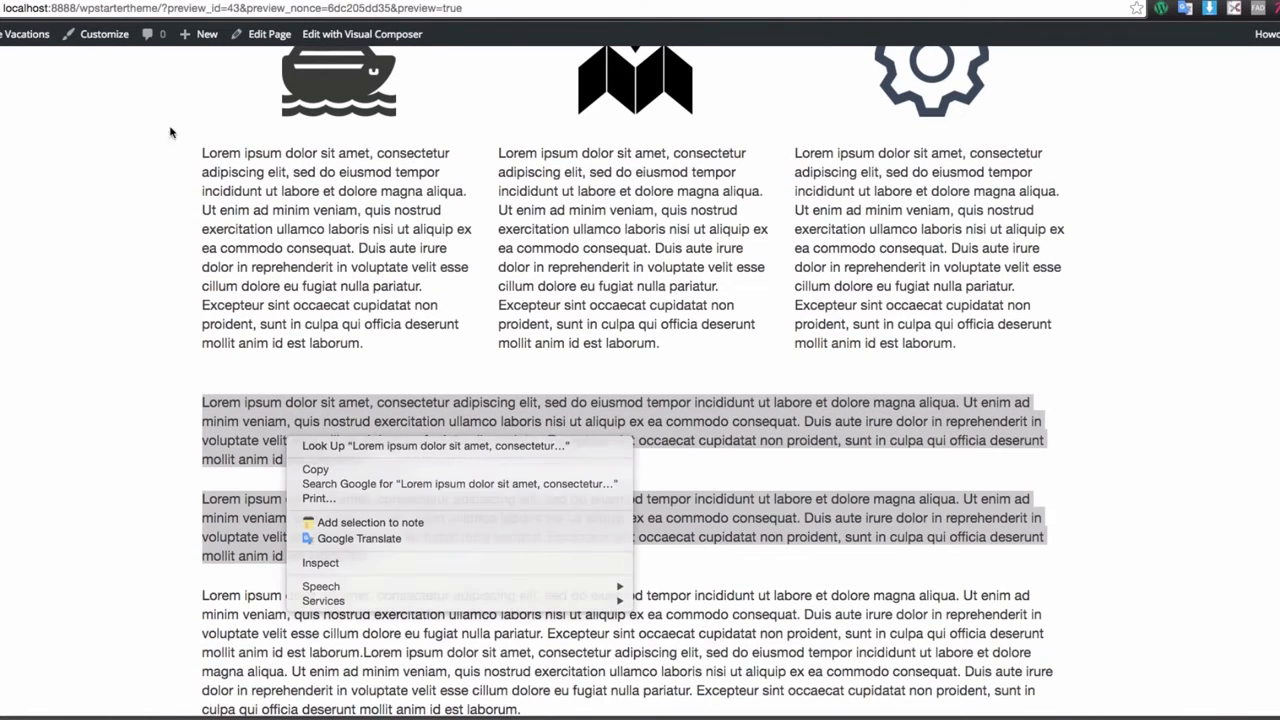
pyautogui.click(88, 5)
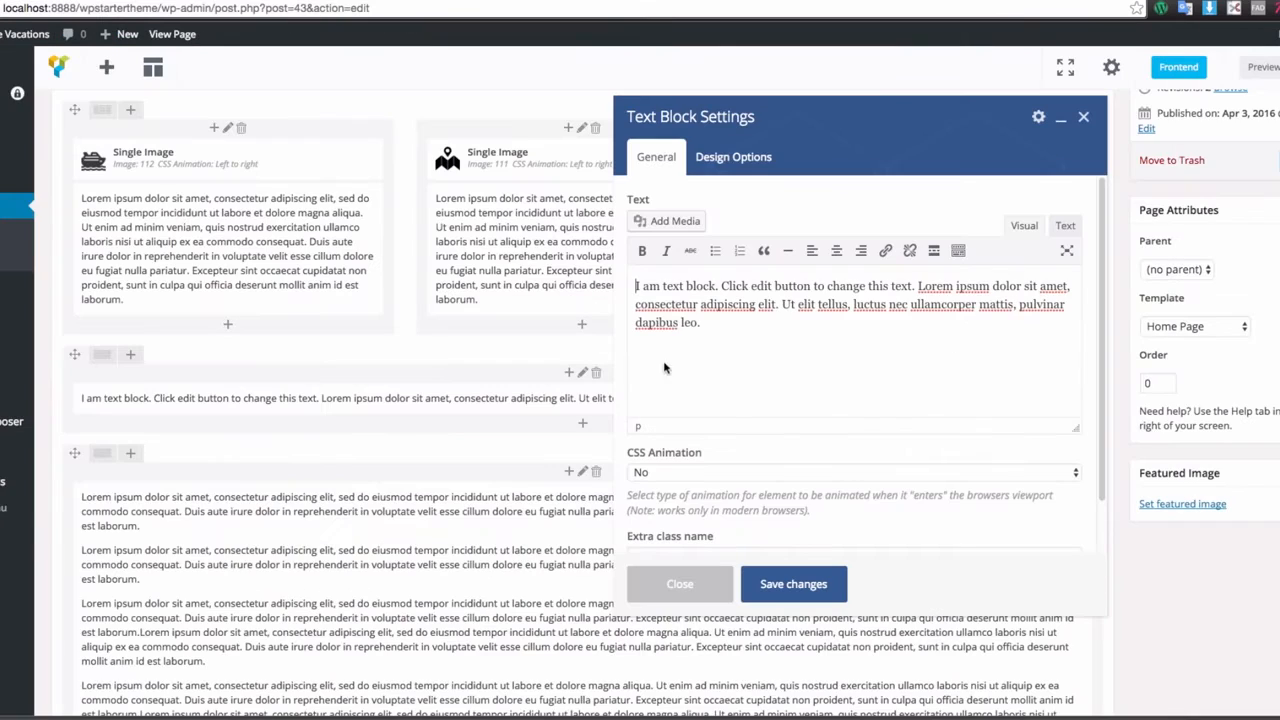
pyautogui.moveTo(705, 325); pyautogui.dragTo(597, 281)
pyautogui.hotkey('ctrl', 'v')
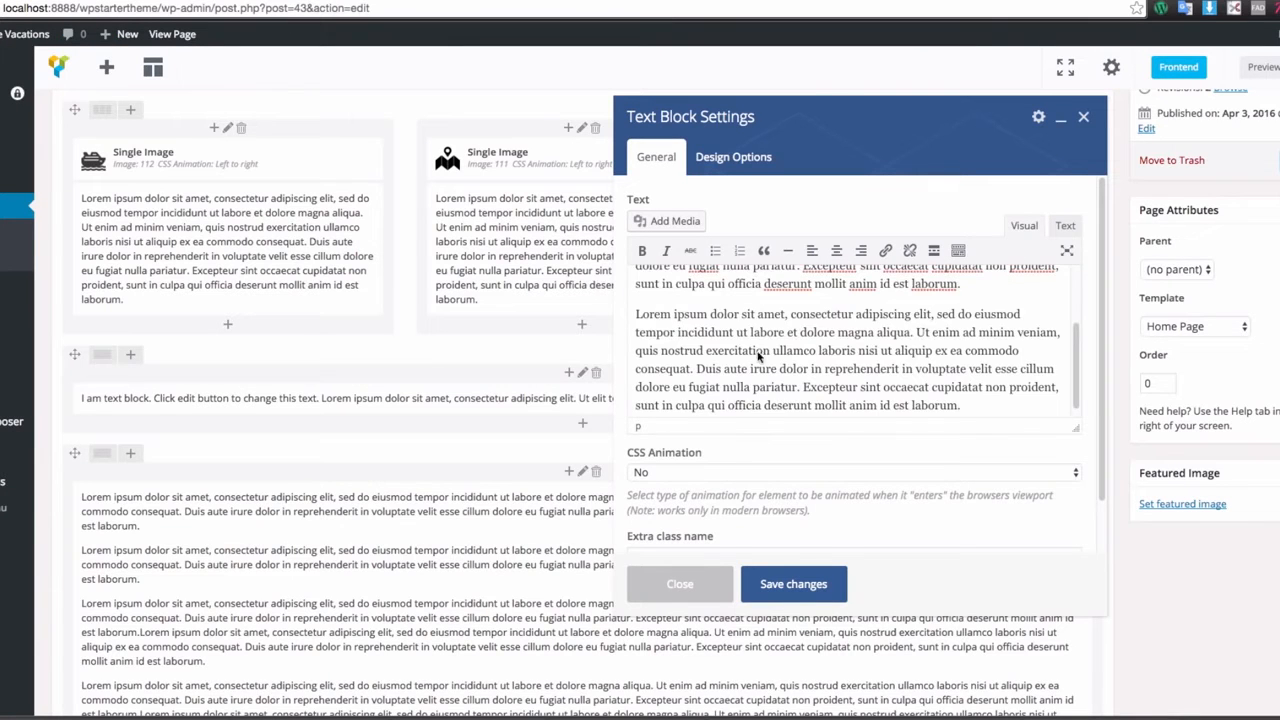
# - Center-align both paragraphs in the text block and save the changes
pyautogui.scroll(3, 760, 355)
pyautogui.moveTo(636, 287); pyautogui.dragTo(1012, 461)
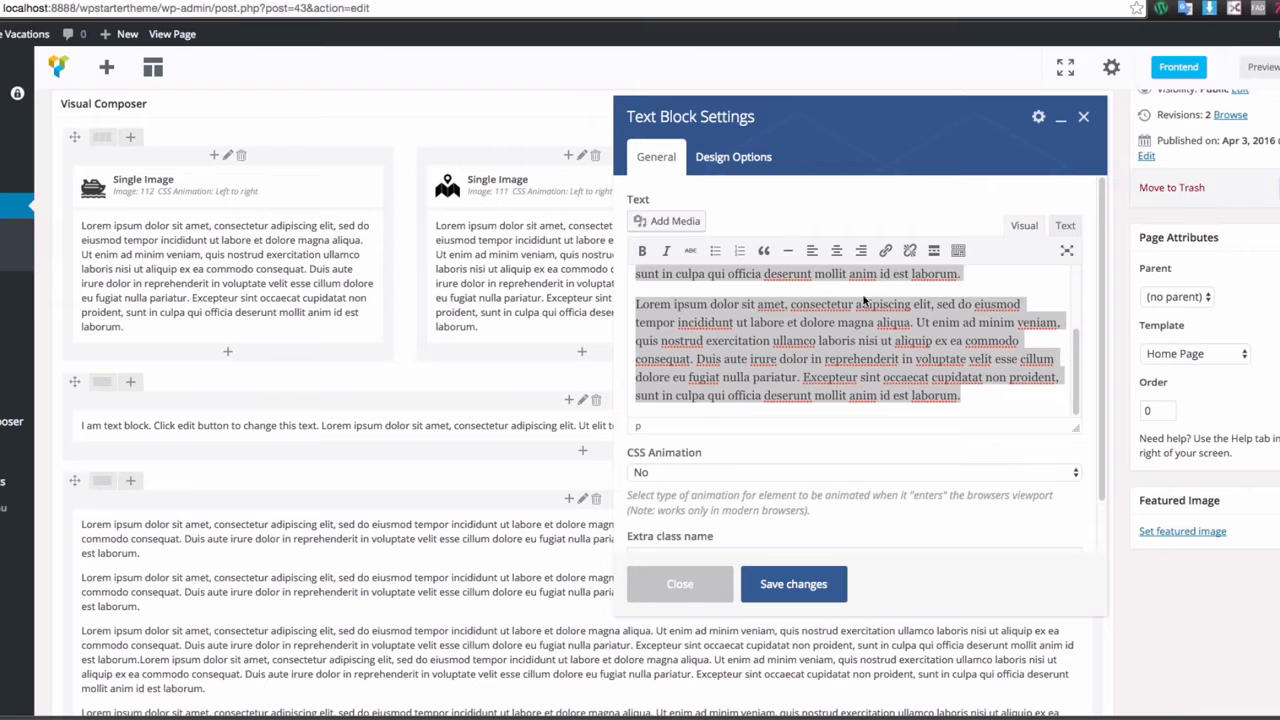
pyautogui.click(836, 250)
pyautogui.click(845, 325)
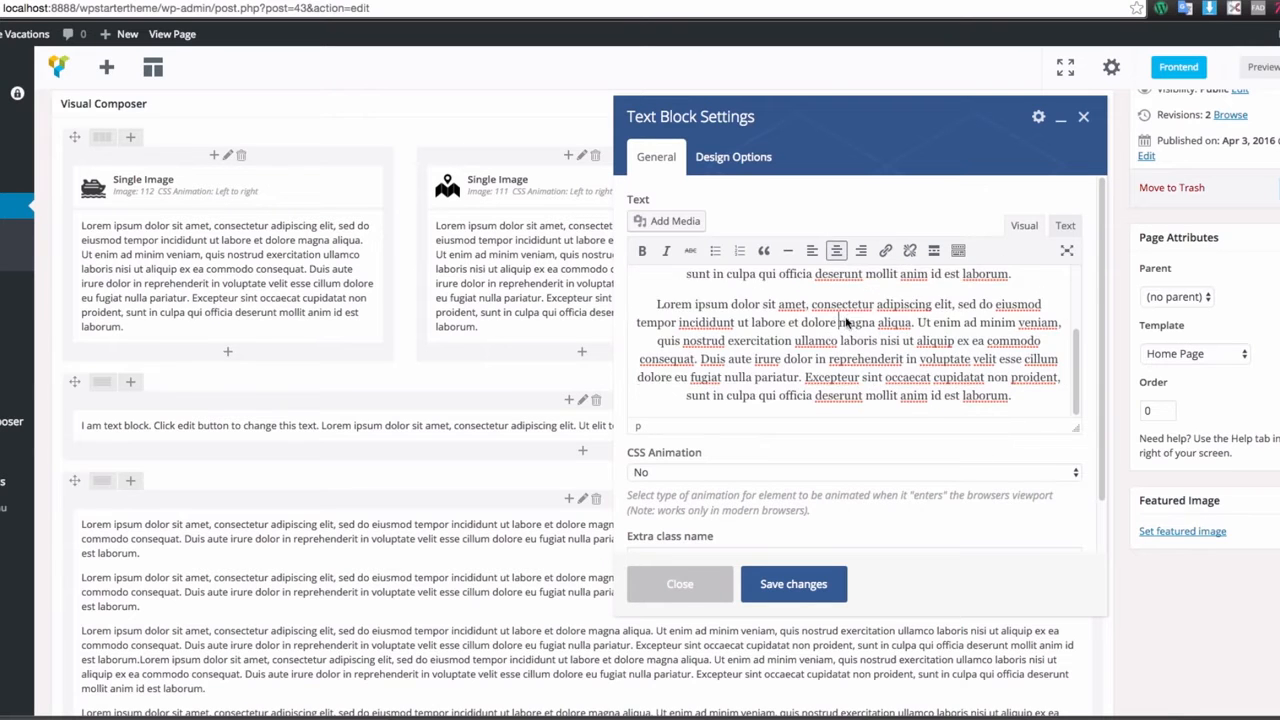
pyautogui.scroll(2, 860, 347)
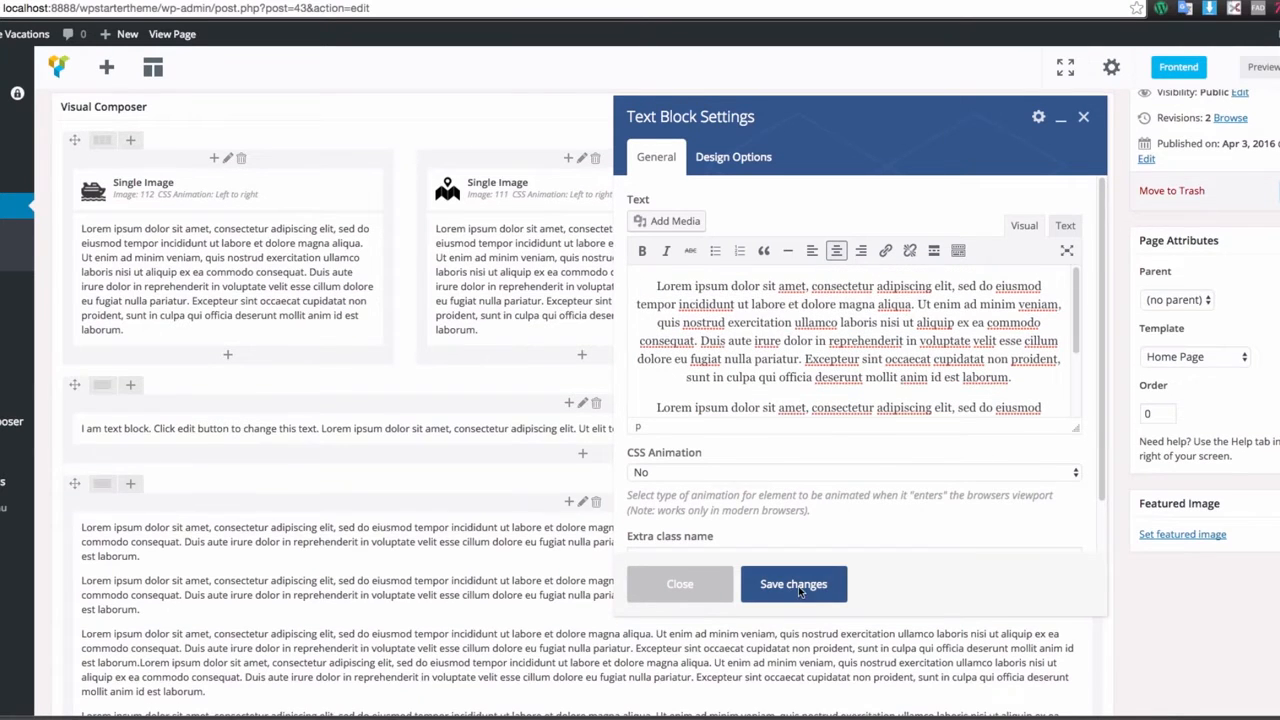
pyautogui.click(795, 584)
# - Preview the Home page and check the centered paragraphs between the three columns and the full-width text
pyautogui.scroll(-1, 563, 430)
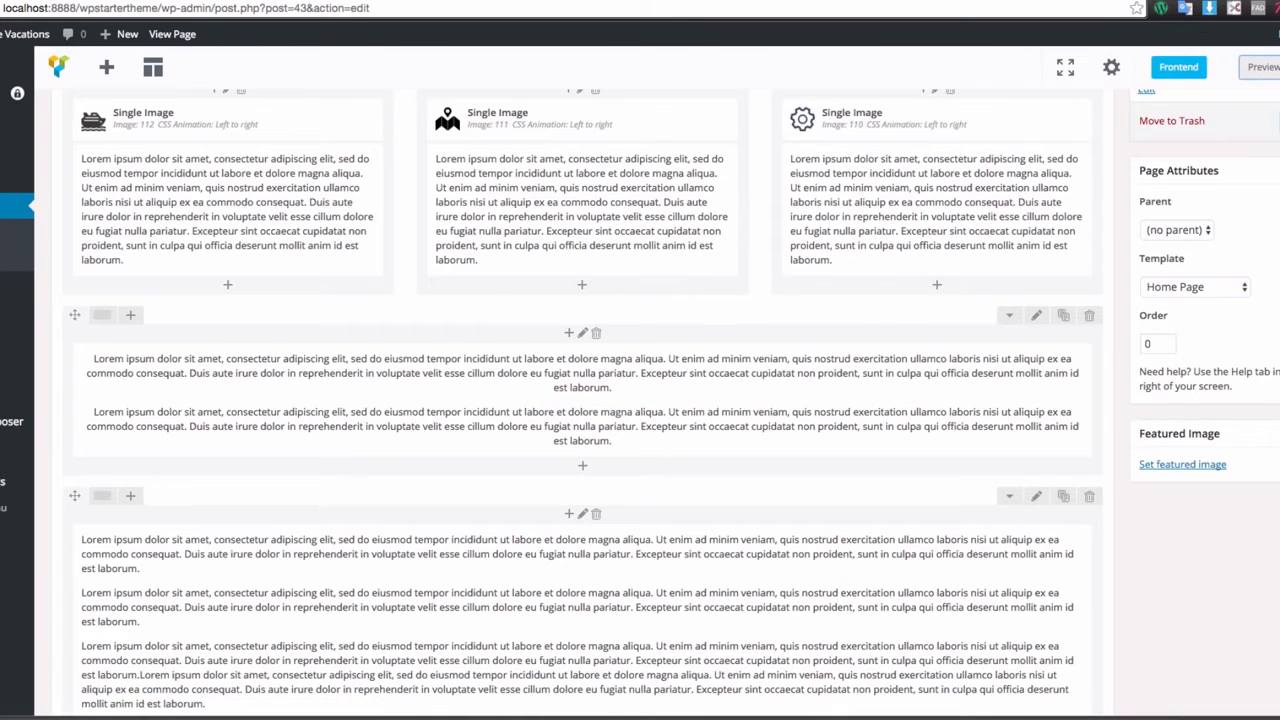
pyautogui.click(1262, 67)
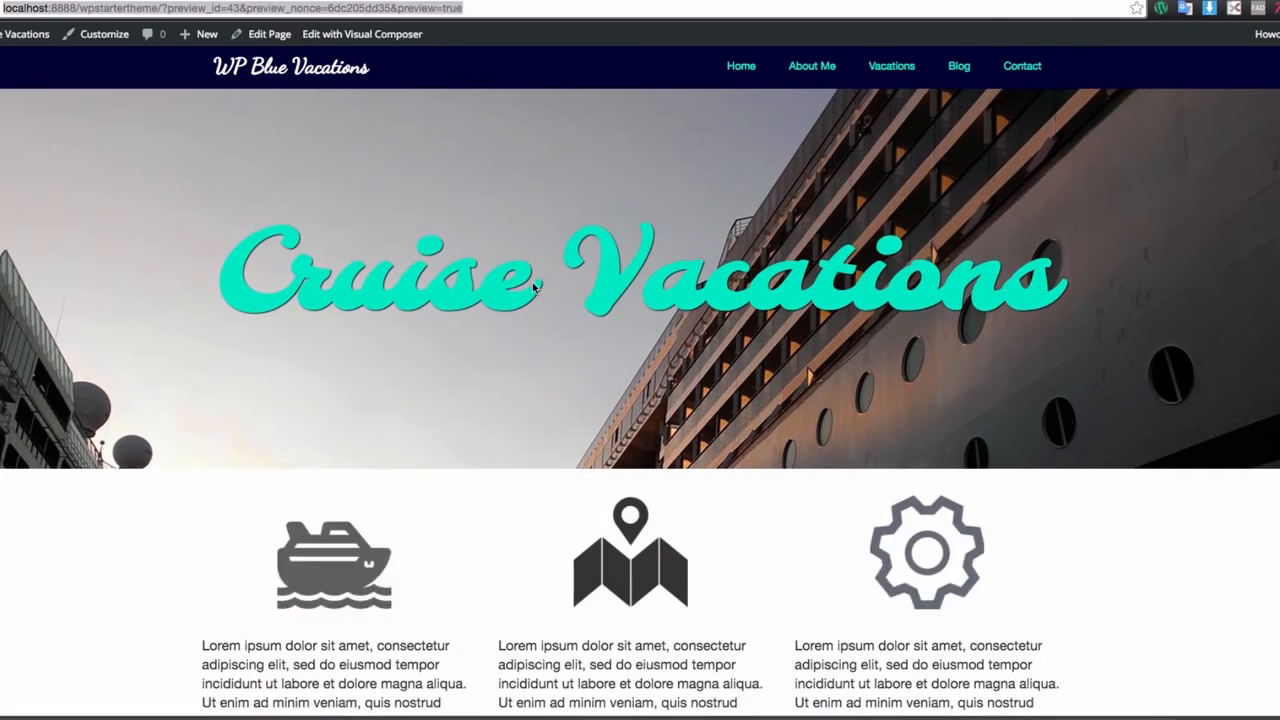
pyautogui.scroll(-10, 540, 290)
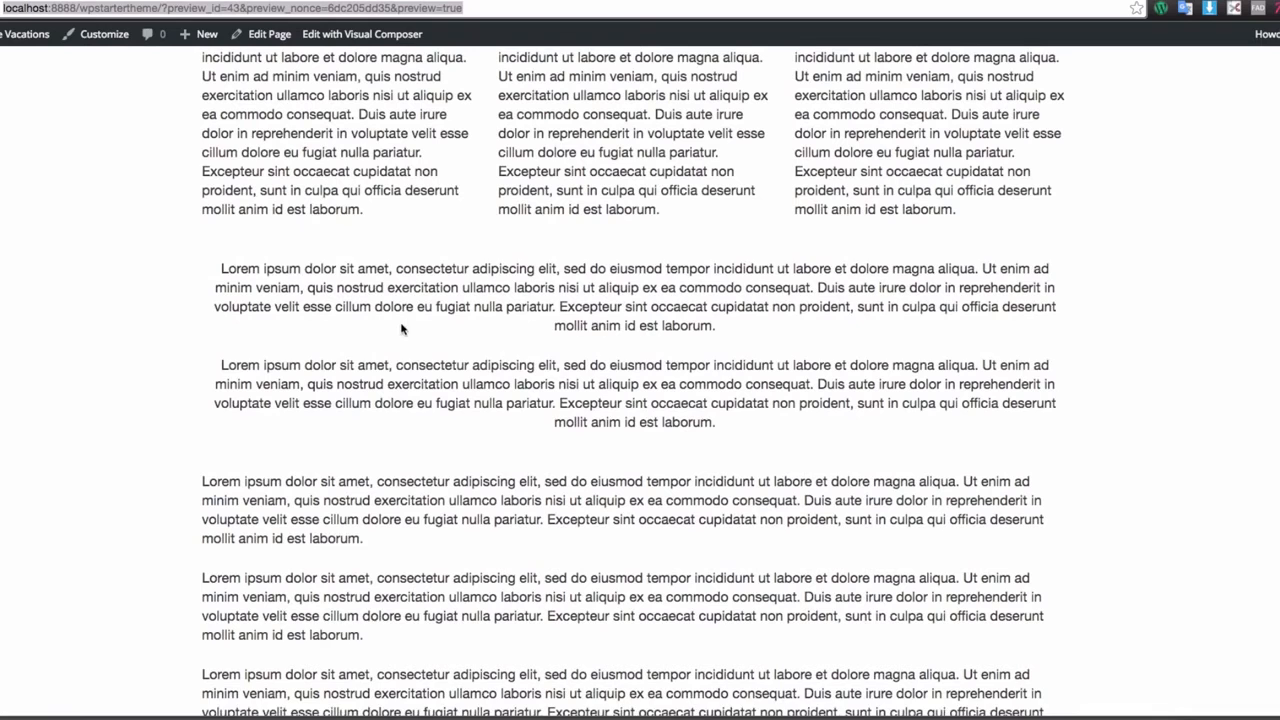
pyautogui.moveTo(221, 269); pyautogui.dragTo(829, 436)
pyautogui.click(736, 451)
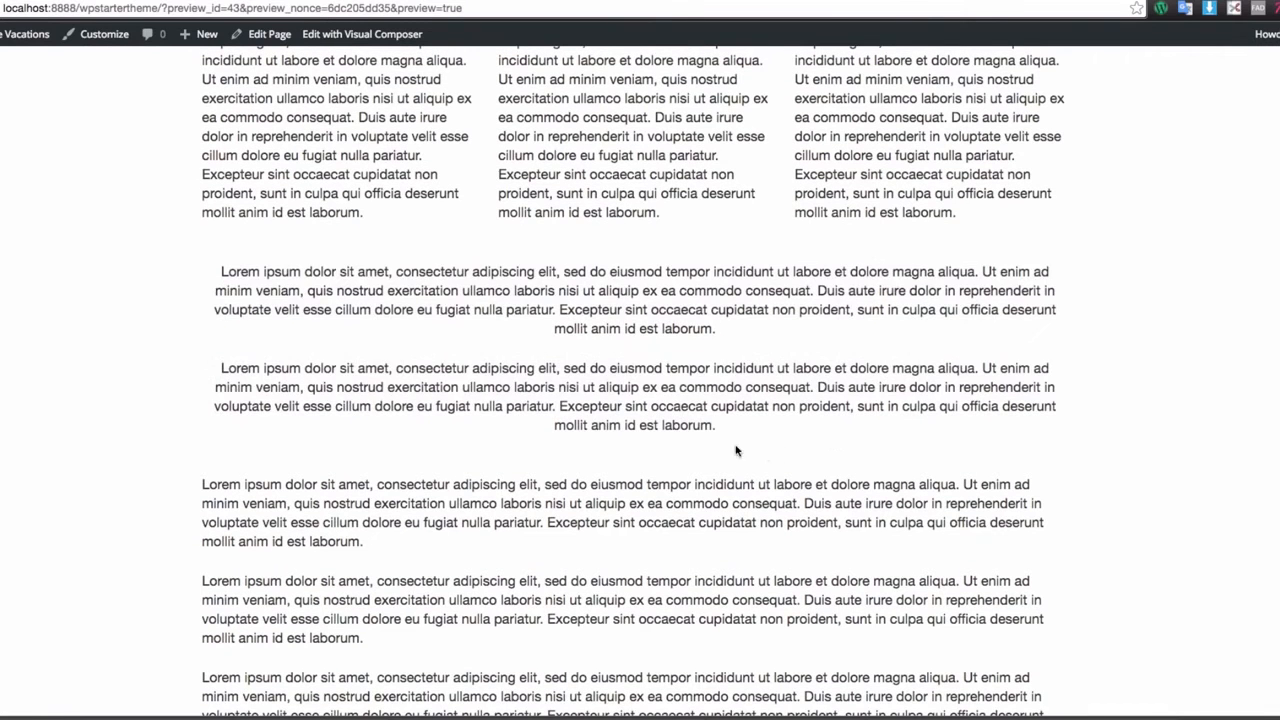
# - Set the row stretch of the centered text row to Stretch row and content in the page editor and save the changes
pyautogui.click(104, 1)
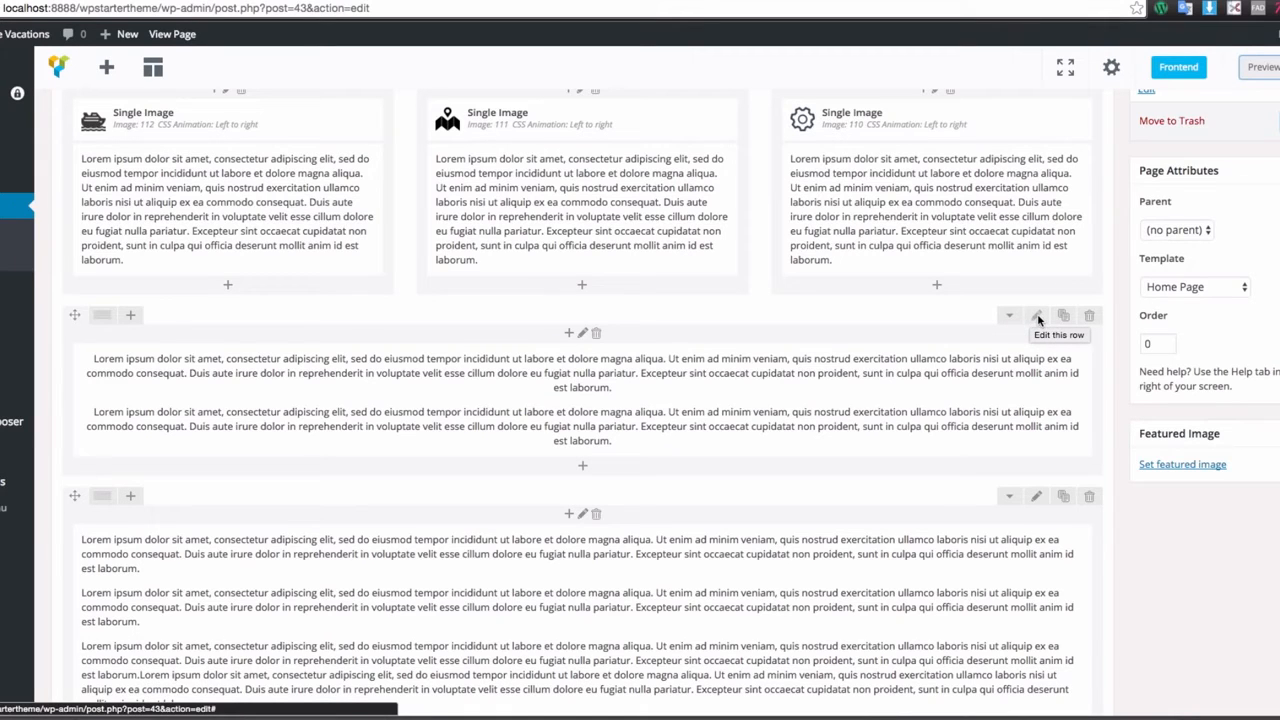
pyautogui.click(1037, 317)
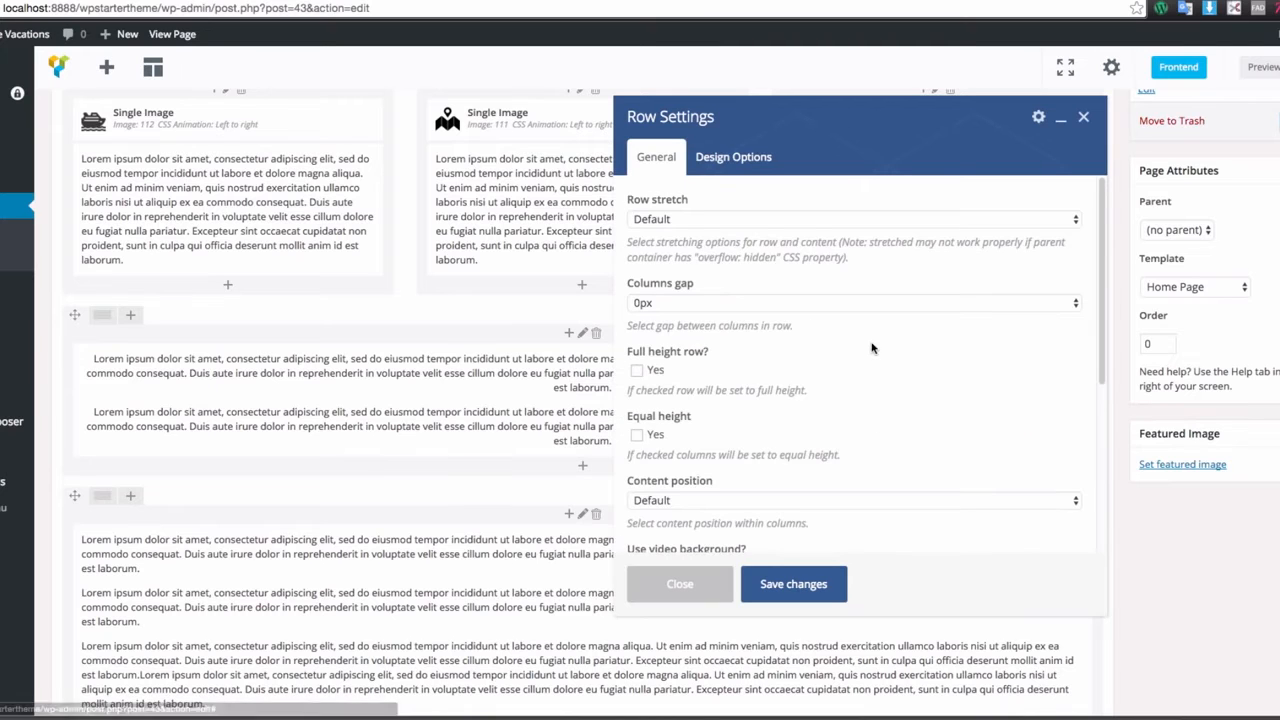
pyautogui.scroll(-3, 905, 357)
pyautogui.scroll(-2, 905, 360)
pyautogui.scroll(5, 882, 398)
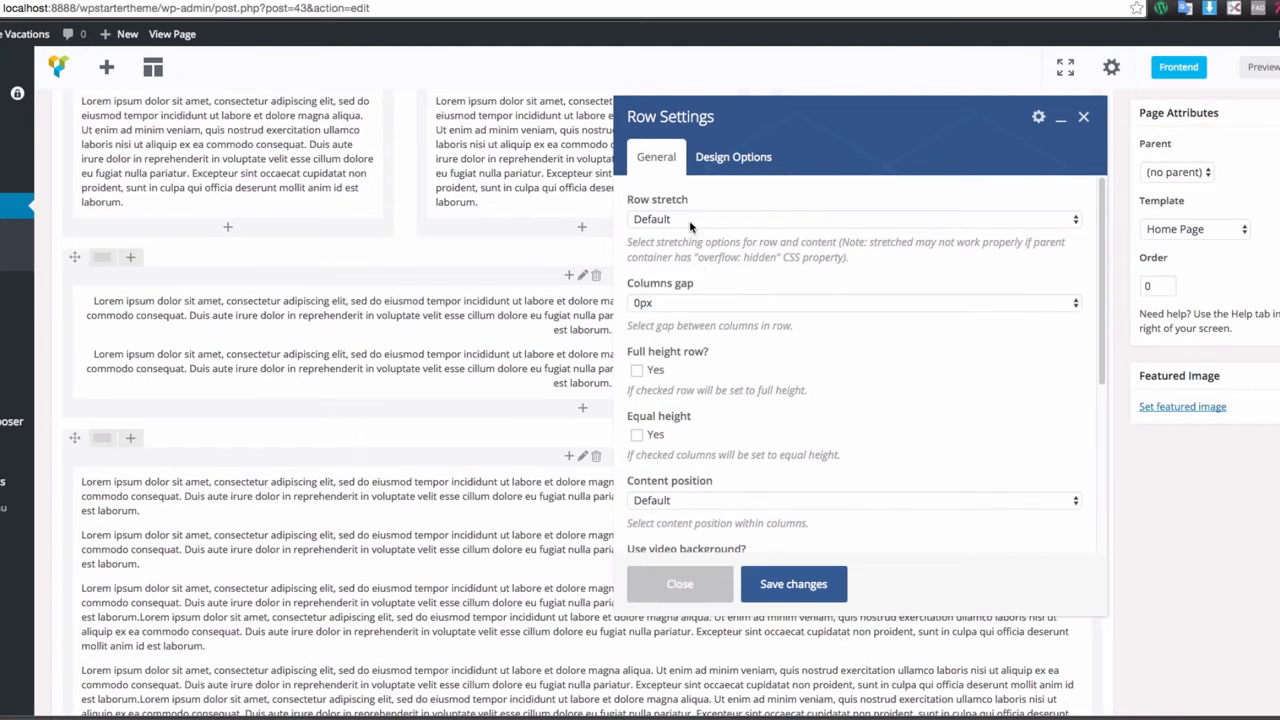
pyautogui.click(689, 218)
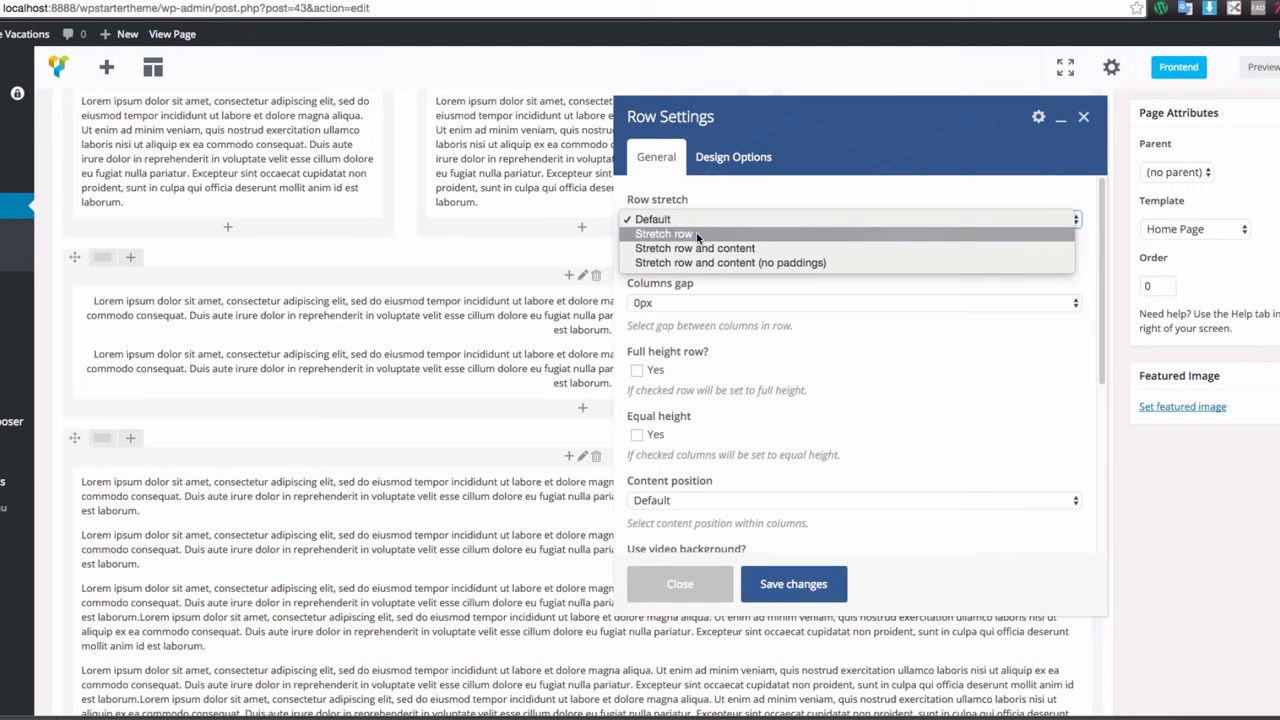
pyautogui.click(697, 234)
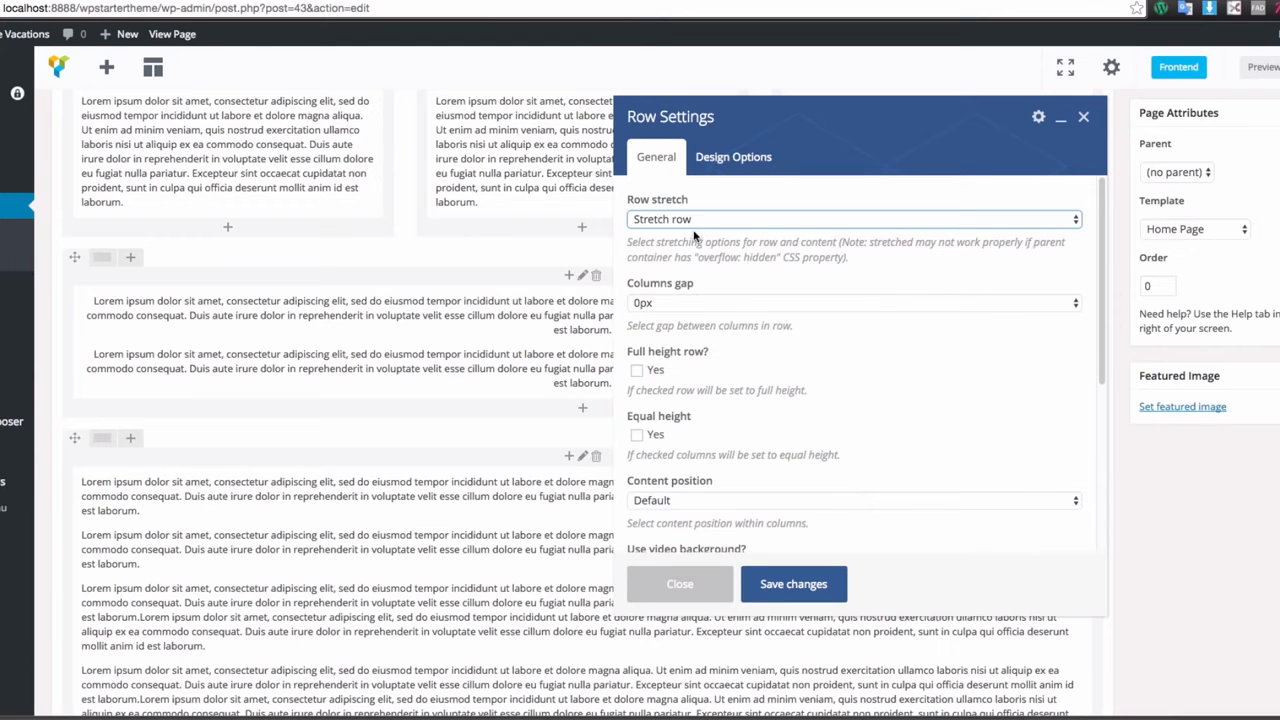
pyautogui.click(697, 218)
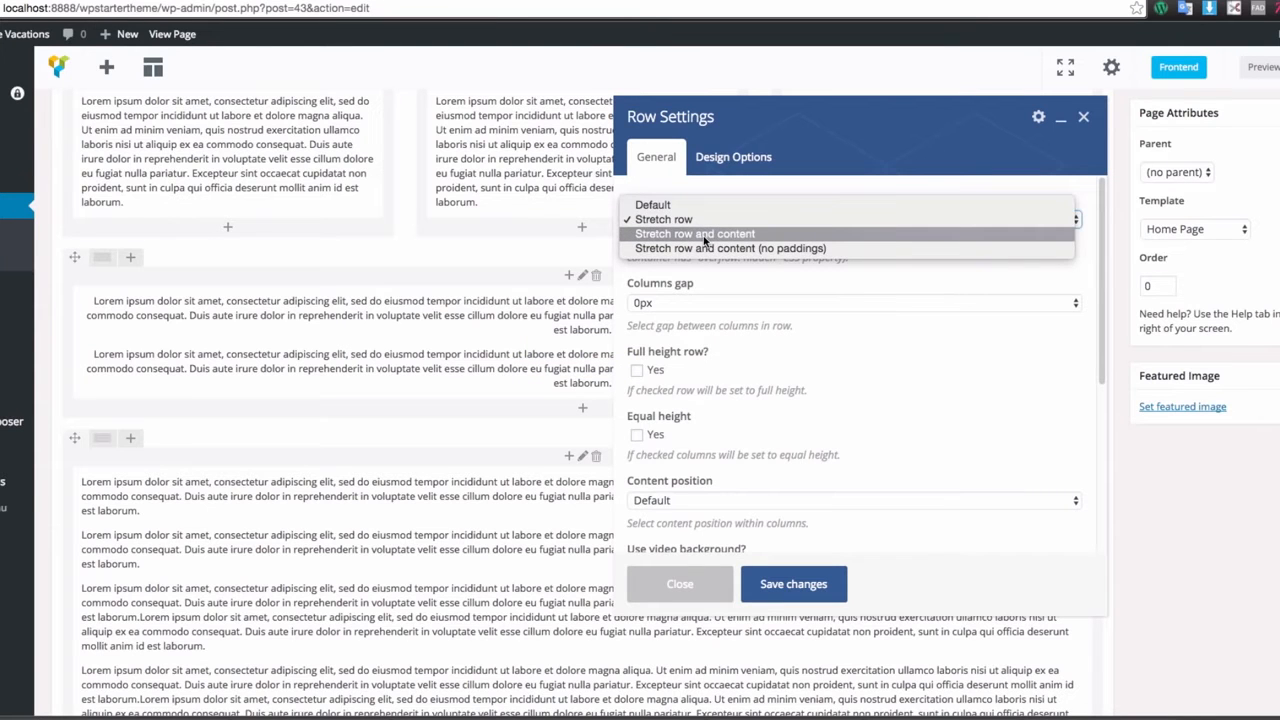
pyautogui.click(705, 236)
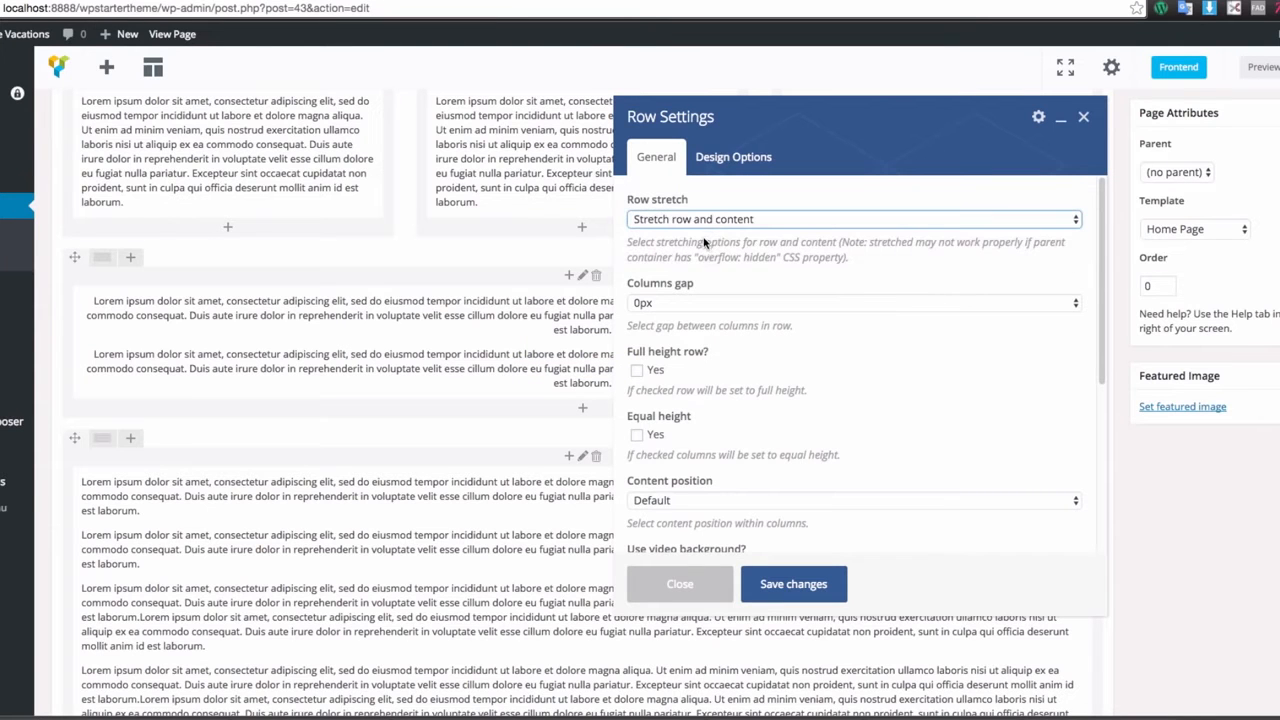
pyautogui.click(796, 584)
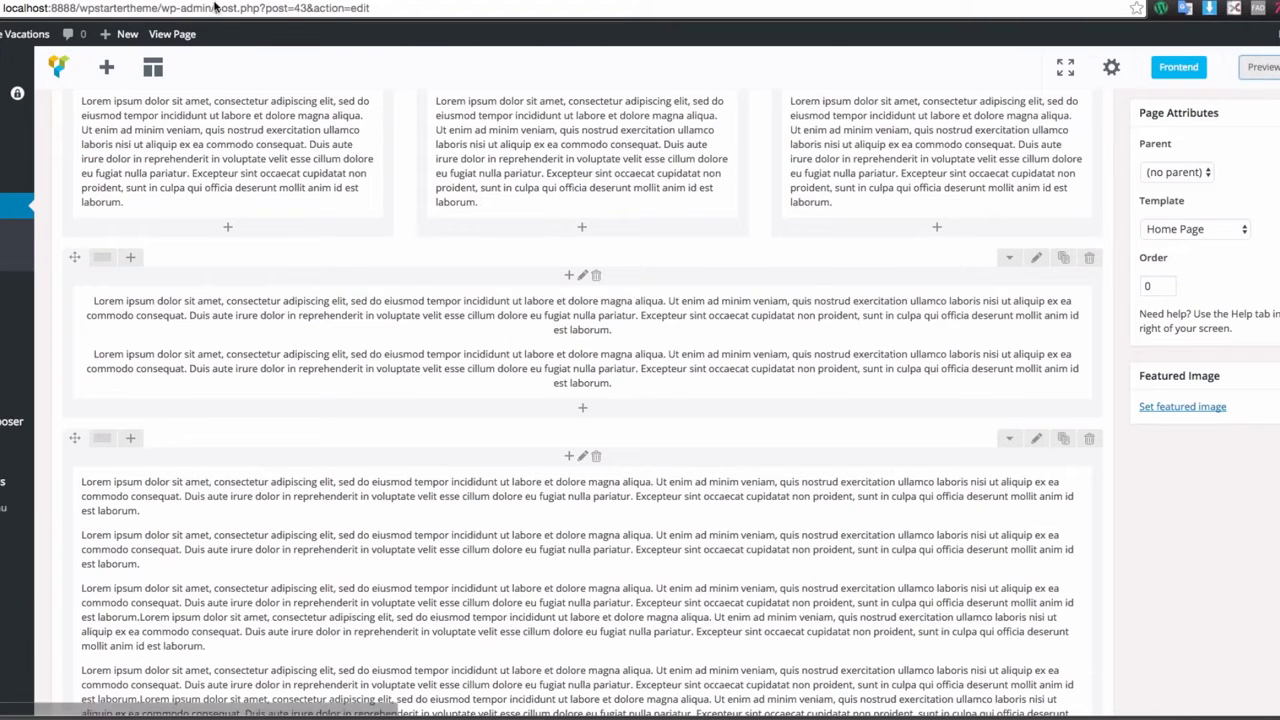
# - Preview the Home page and check how far the centered paragraphs extend across the page
pyautogui.click(214, 7)
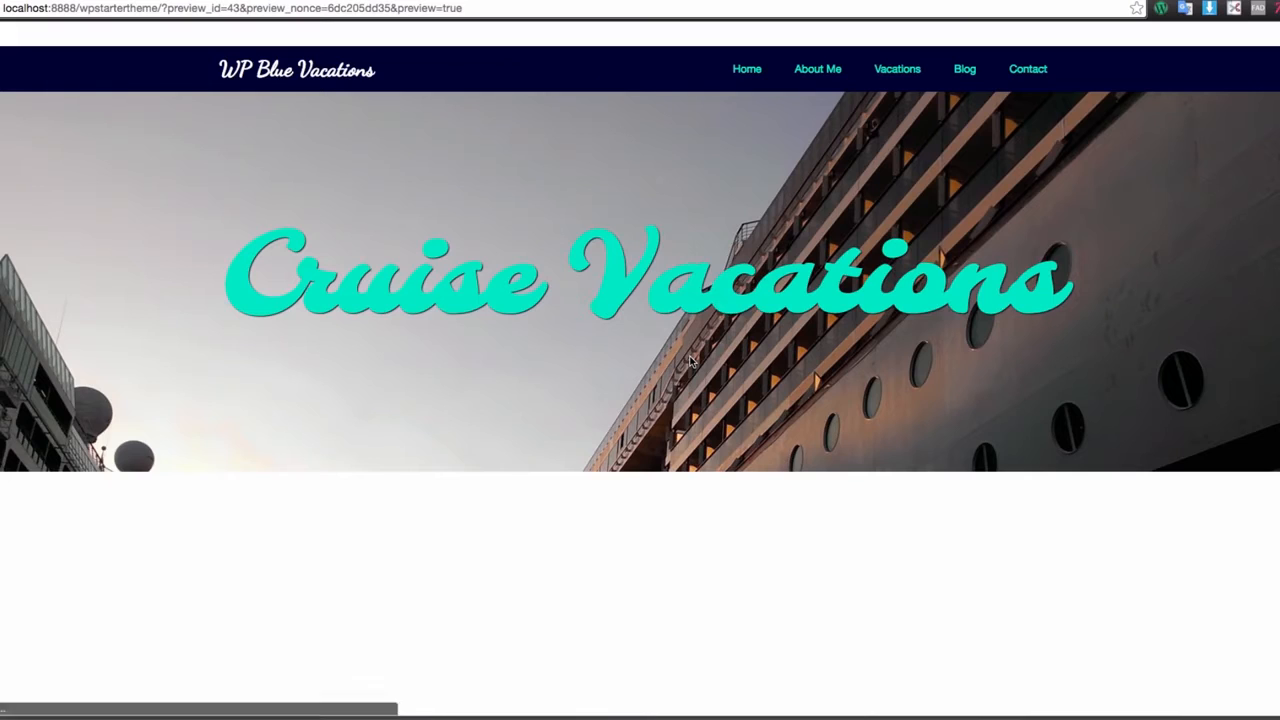
pyautogui.scroll(-10, 690, 362)
pyautogui.moveTo(238, 344); pyautogui.dragTo(1270, 412)
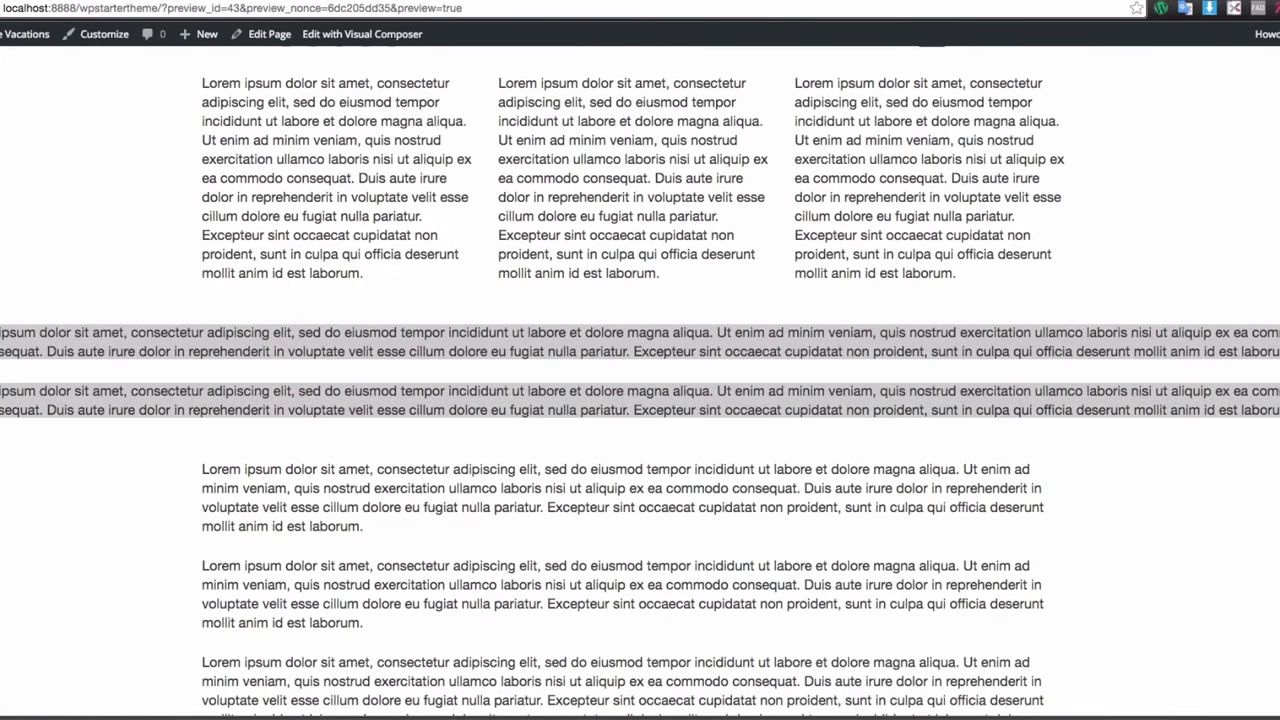
pyautogui.click(1092, 469)
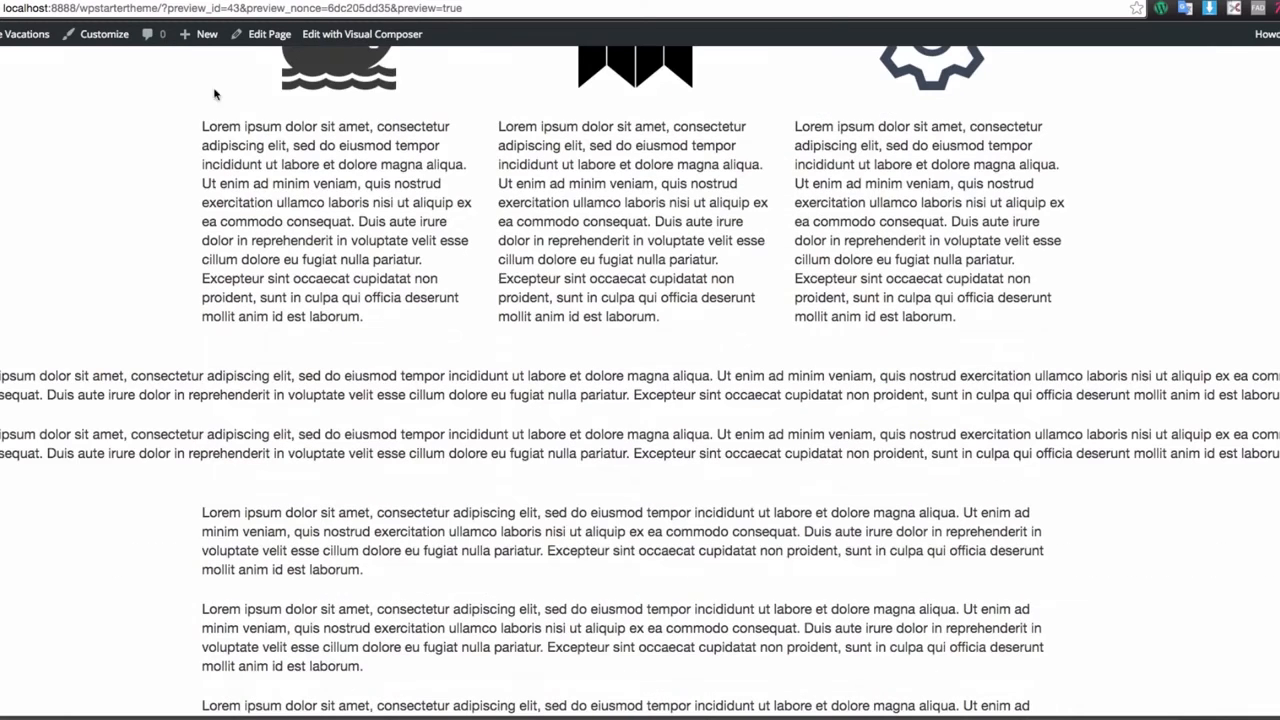
# - Reopen the centered text row's settings in the page editor and set its row stretch to Stretch row
pyautogui.click(269, 34)
pyautogui.click(1037, 258)
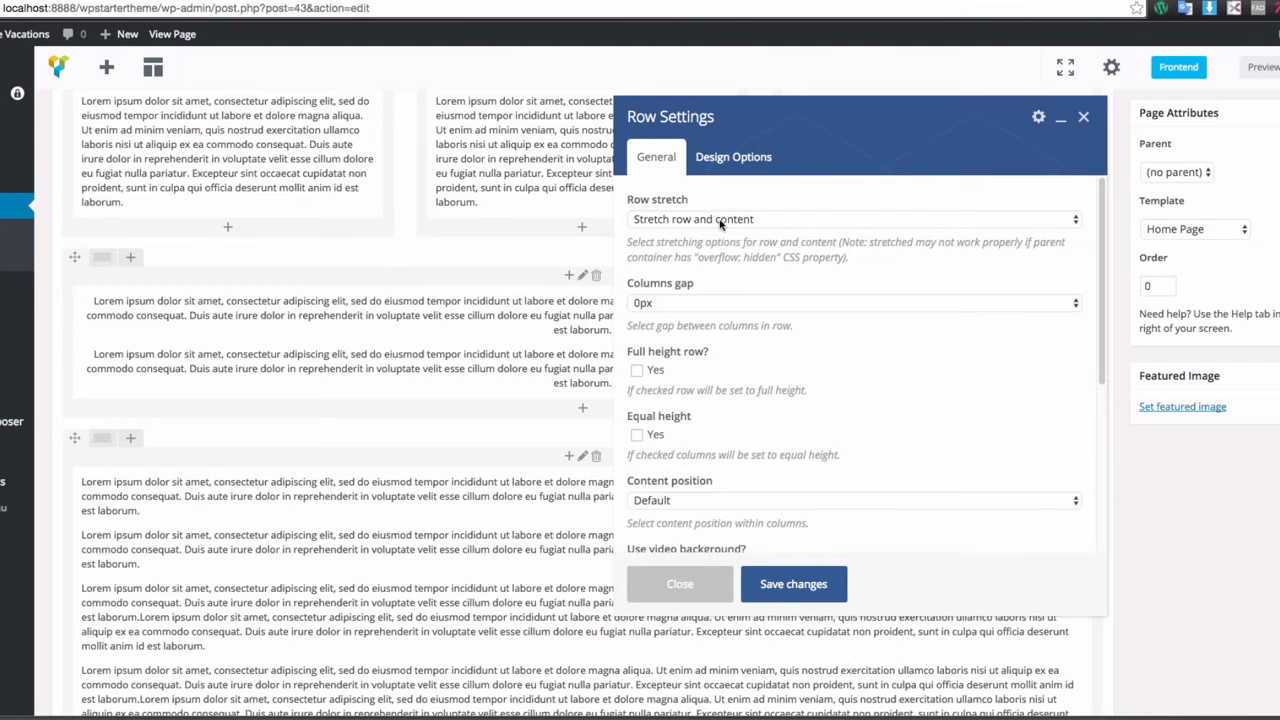
pyautogui.click(720, 222)
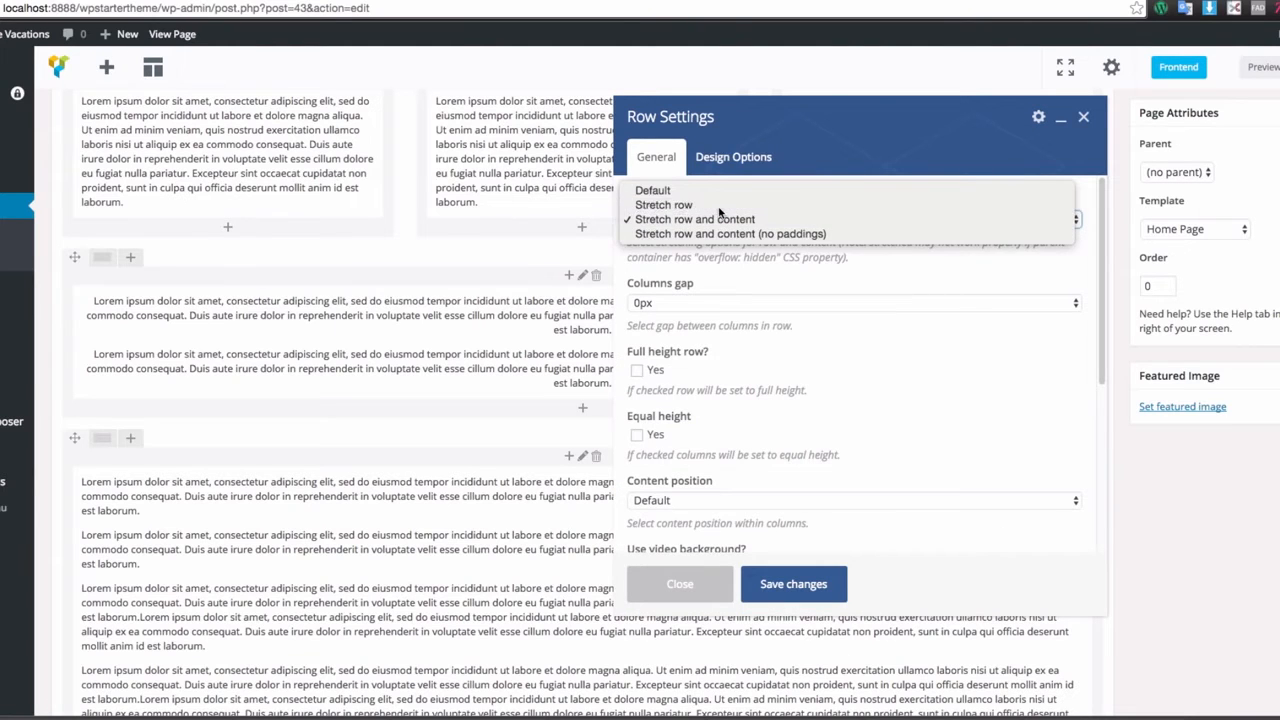
pyautogui.click(720, 205)
# - Examine the row's height, content position and video background options, switching the video background on and off to view its YouTube link field
pyautogui.scroll(-5, 822, 357)
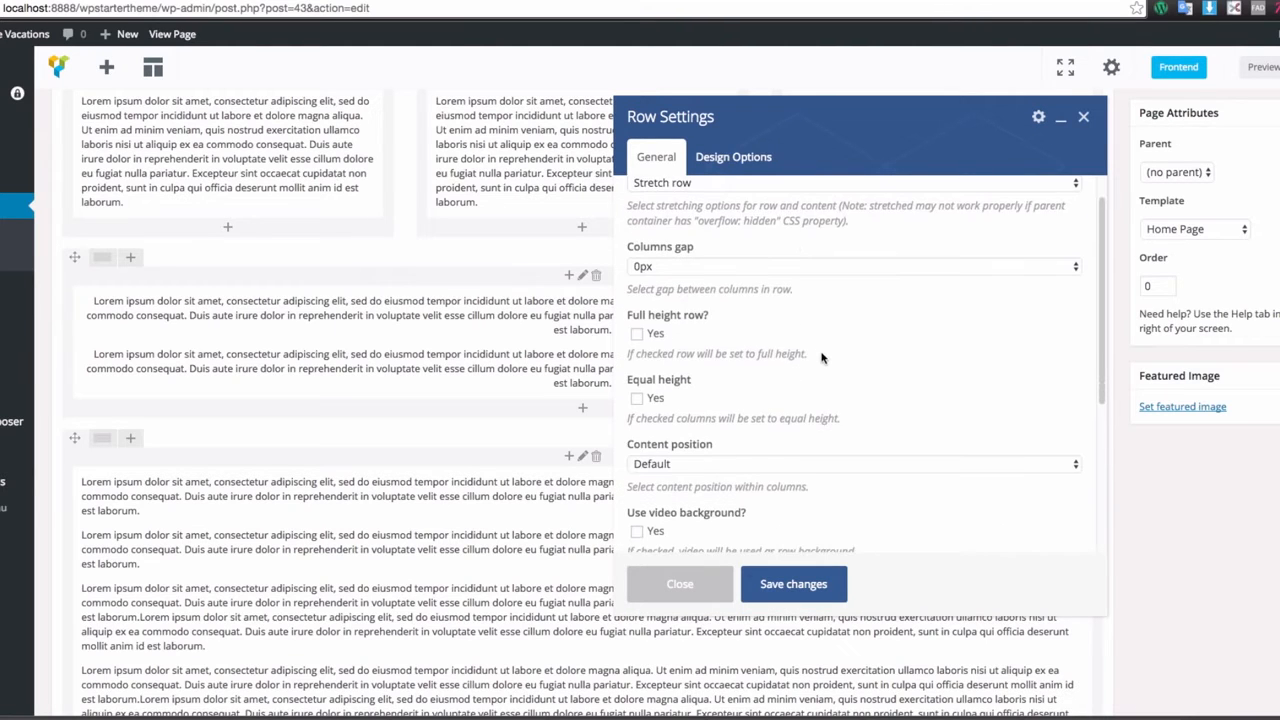
pyautogui.scroll(3, 663, 222)
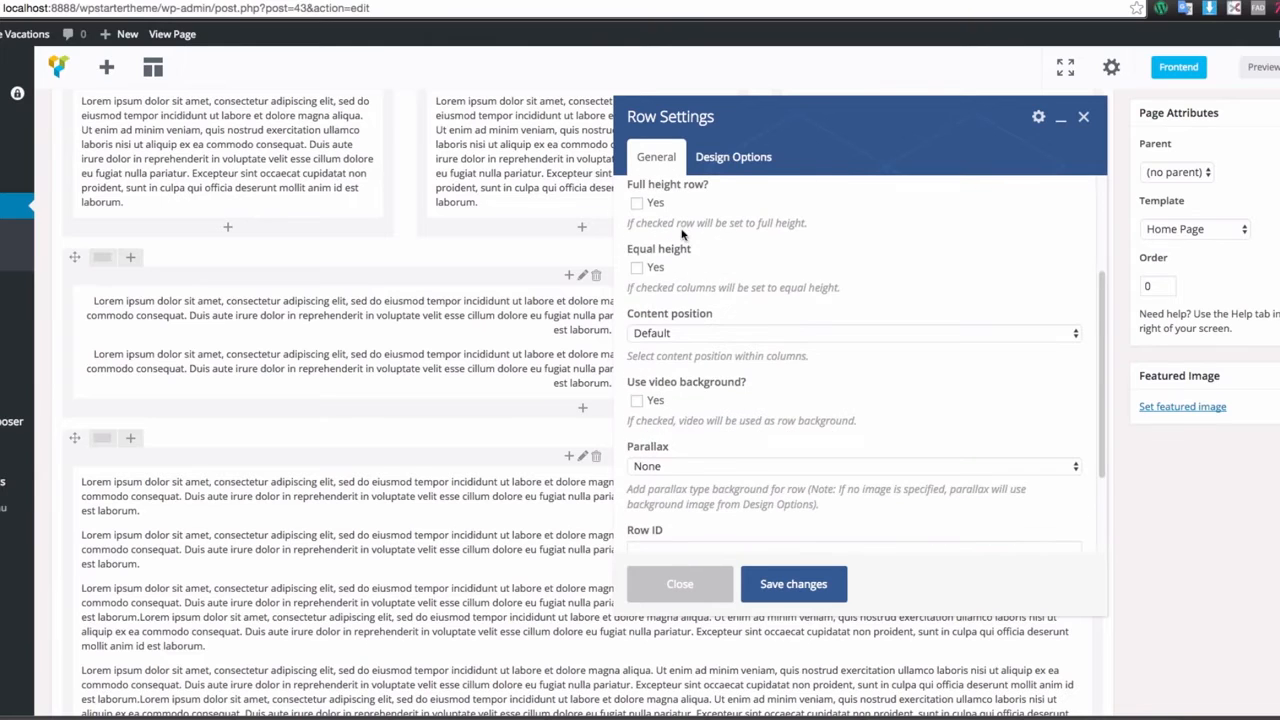
pyautogui.scroll(-2, 648, 287)
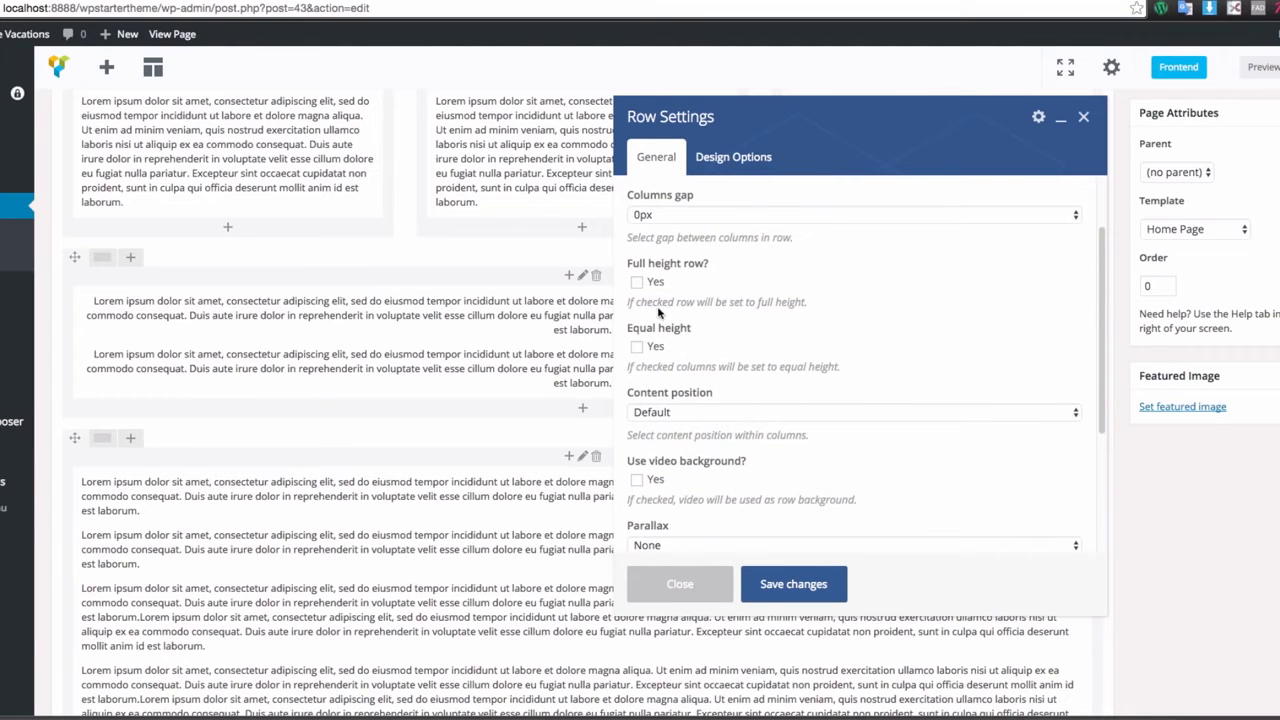
pyautogui.scroll(-1, 812, 310)
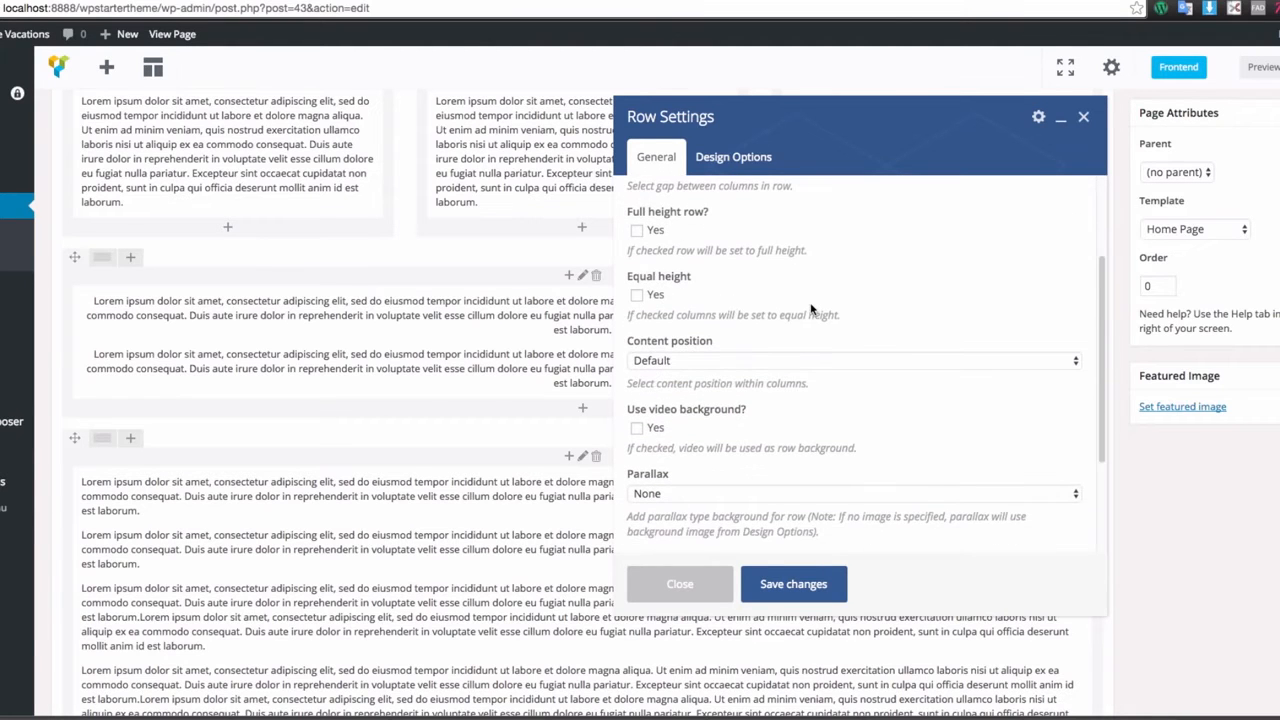
pyautogui.scroll(-3, 812, 310)
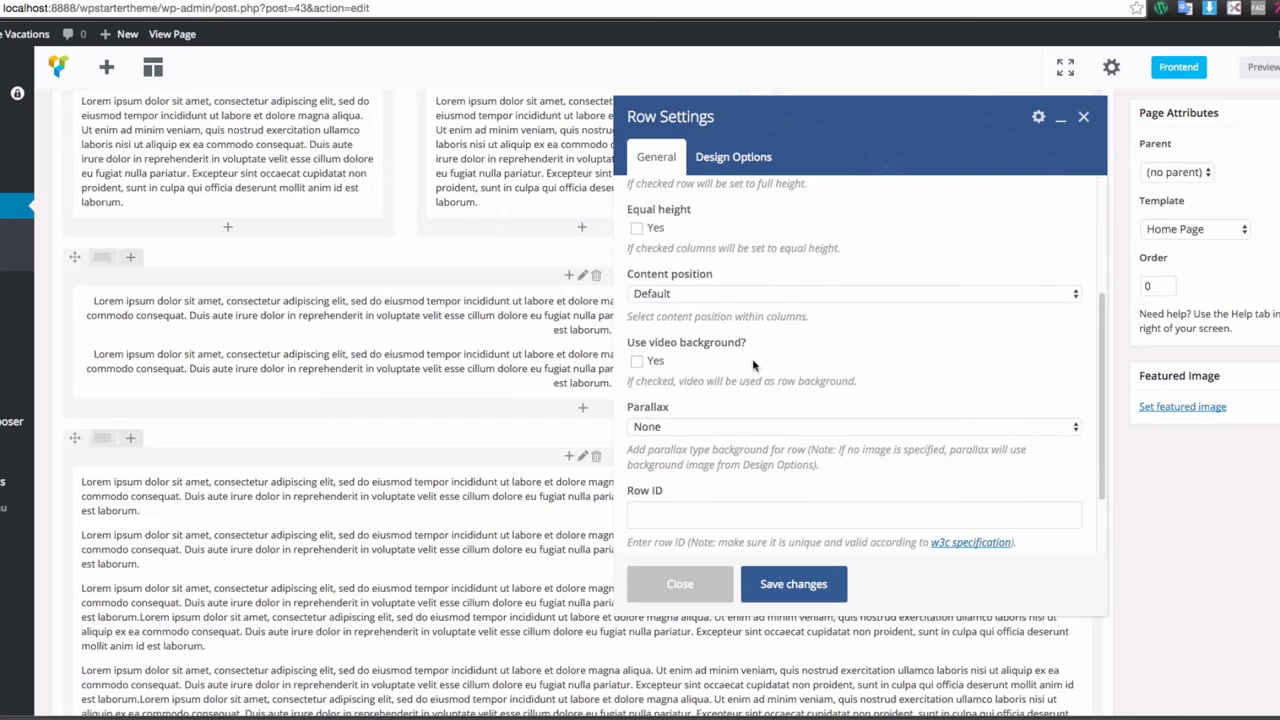
pyautogui.scroll(-1, 731, 366)
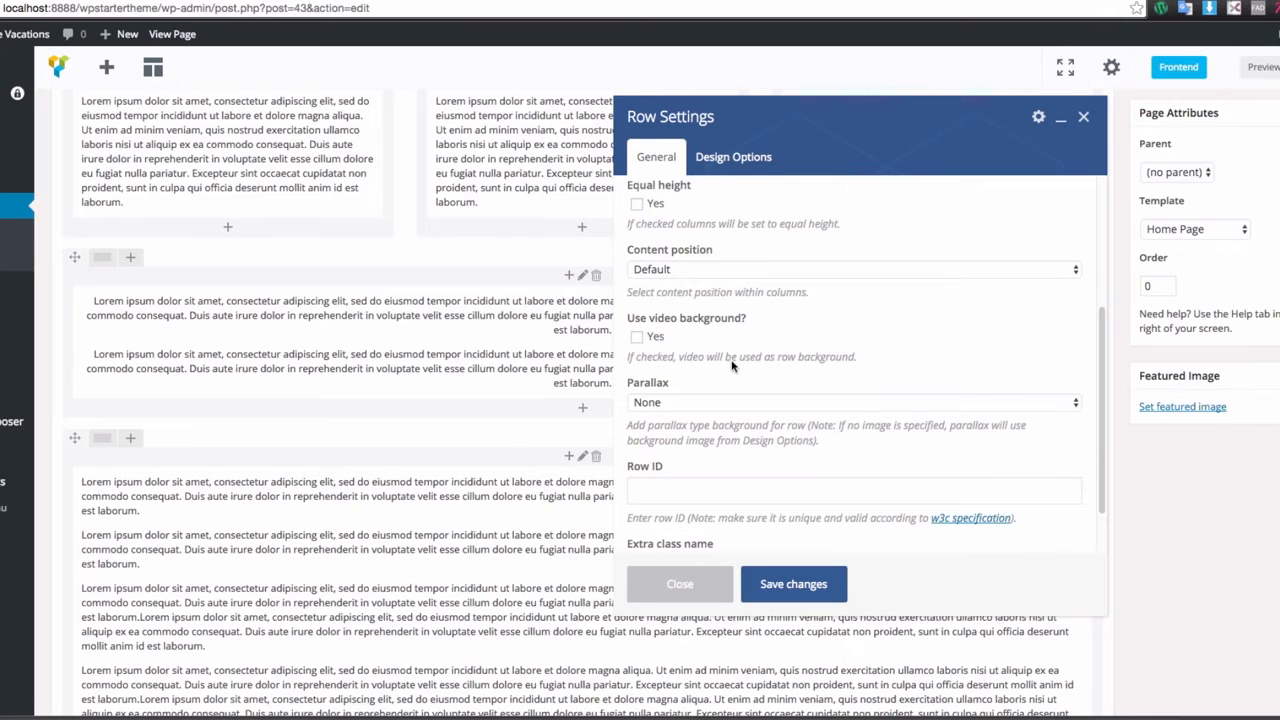
pyautogui.click(711, 271)
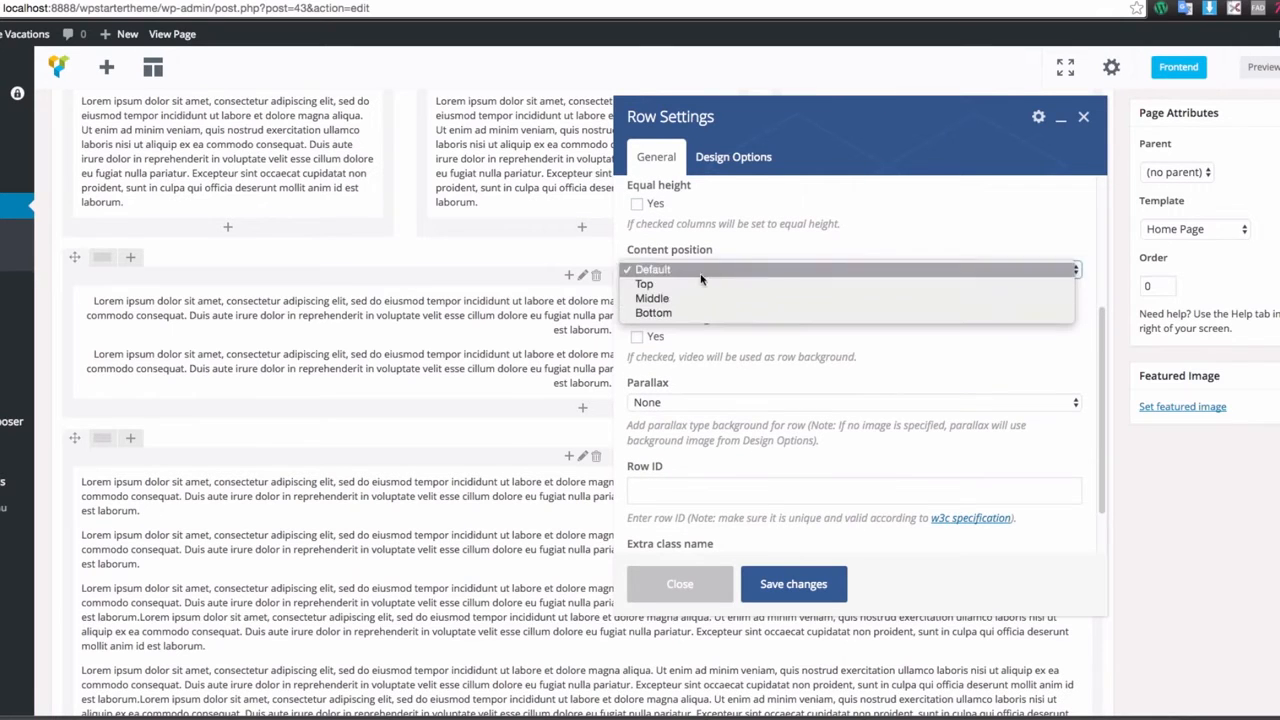
pyautogui.click(834, 377)
pyautogui.scroll(-1, 832, 372)
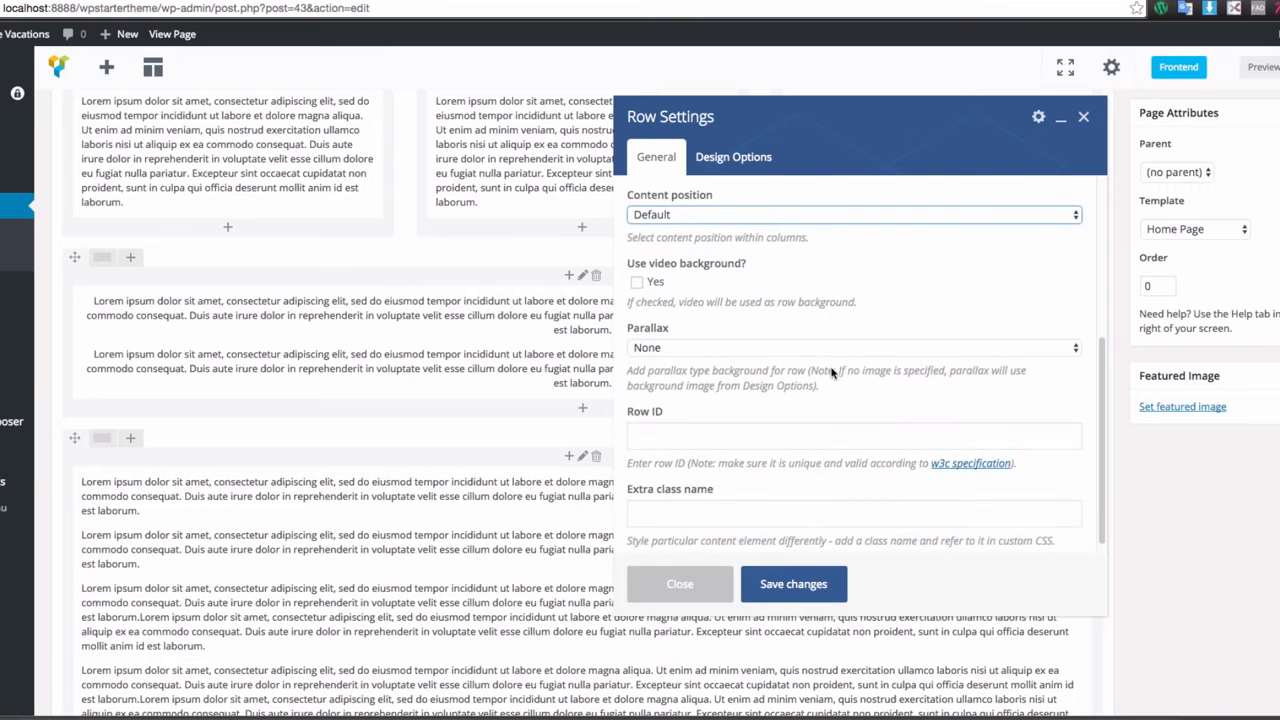
pyautogui.scroll(-1, 769, 365)
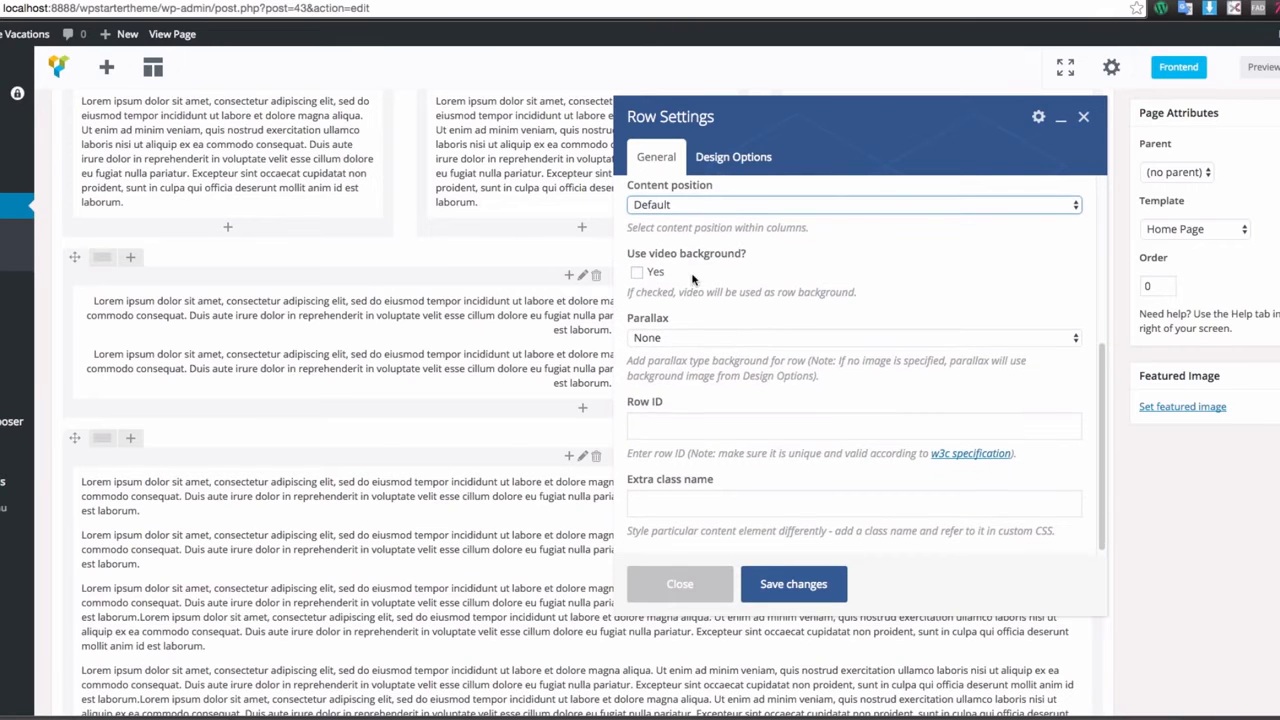
pyautogui.click(637, 272)
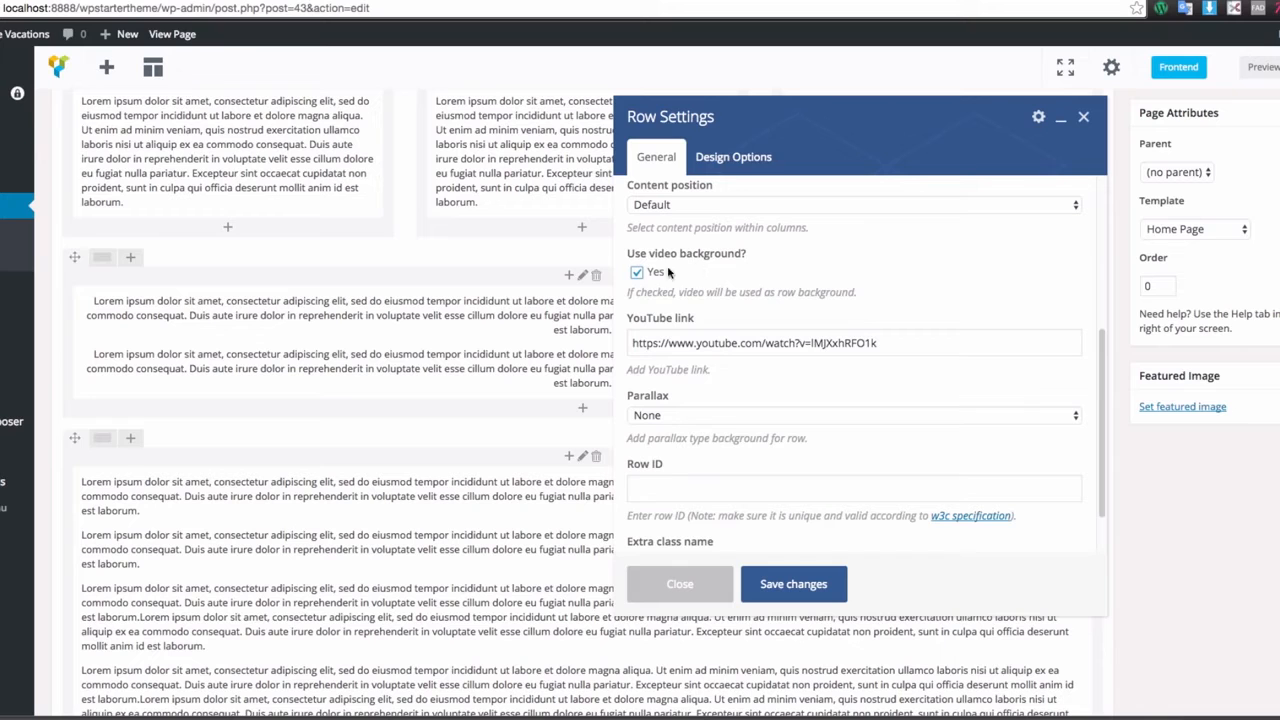
pyautogui.click(639, 273)
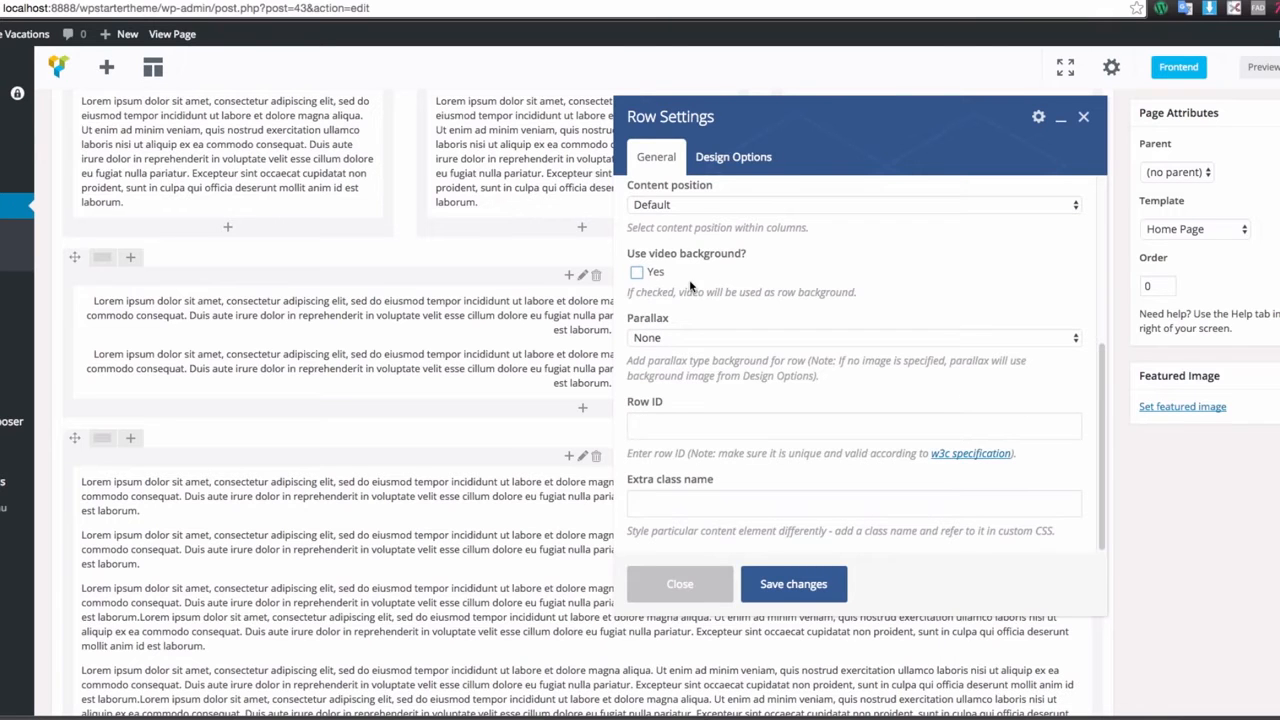
# - Set the row's parallax to Simple and choose snow.jpeg from the media library as its image
pyautogui.scroll(-2, 710, 305)
pyautogui.click(700, 339)
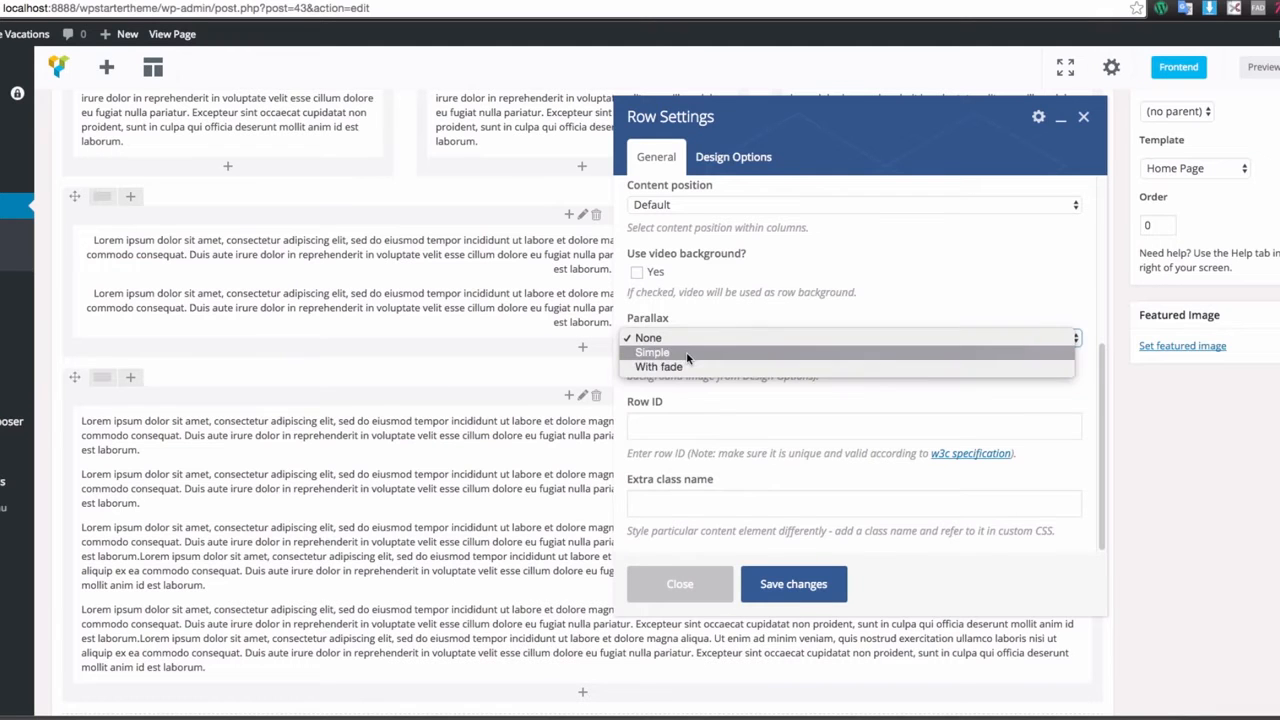
pyautogui.click(692, 352)
pyautogui.scroll(-1, 716, 396)
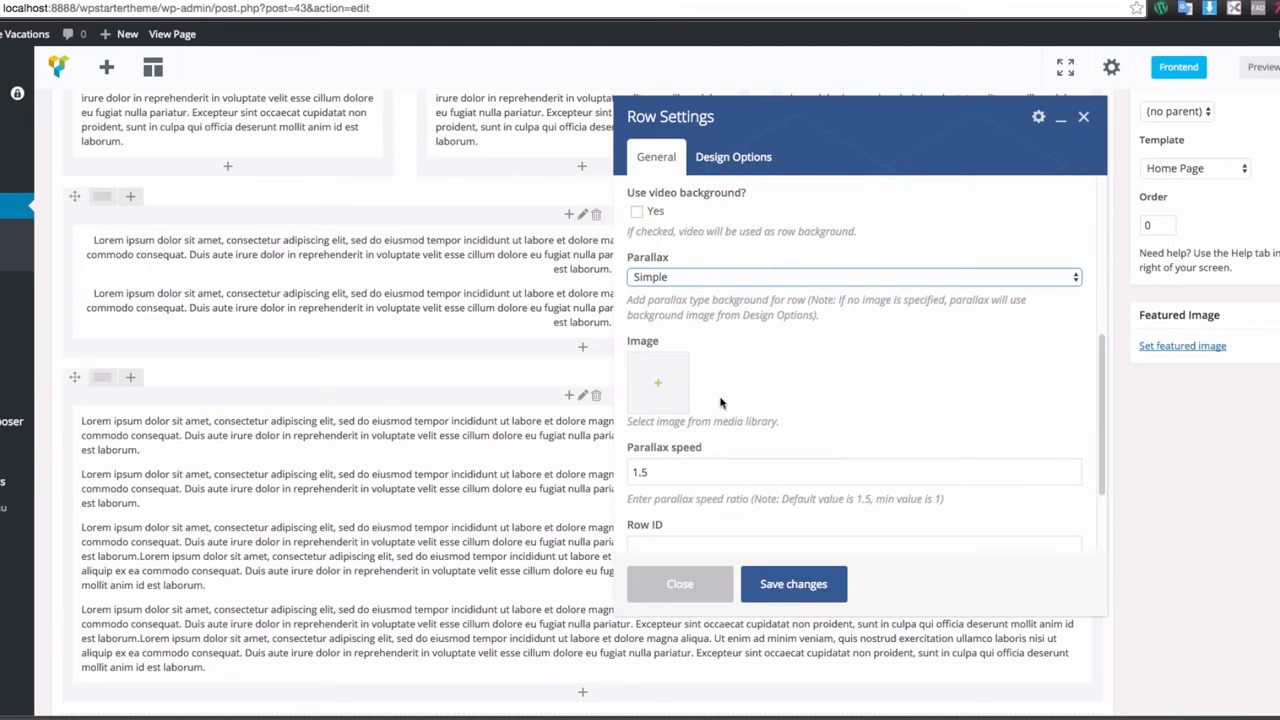
pyautogui.click(662, 384)
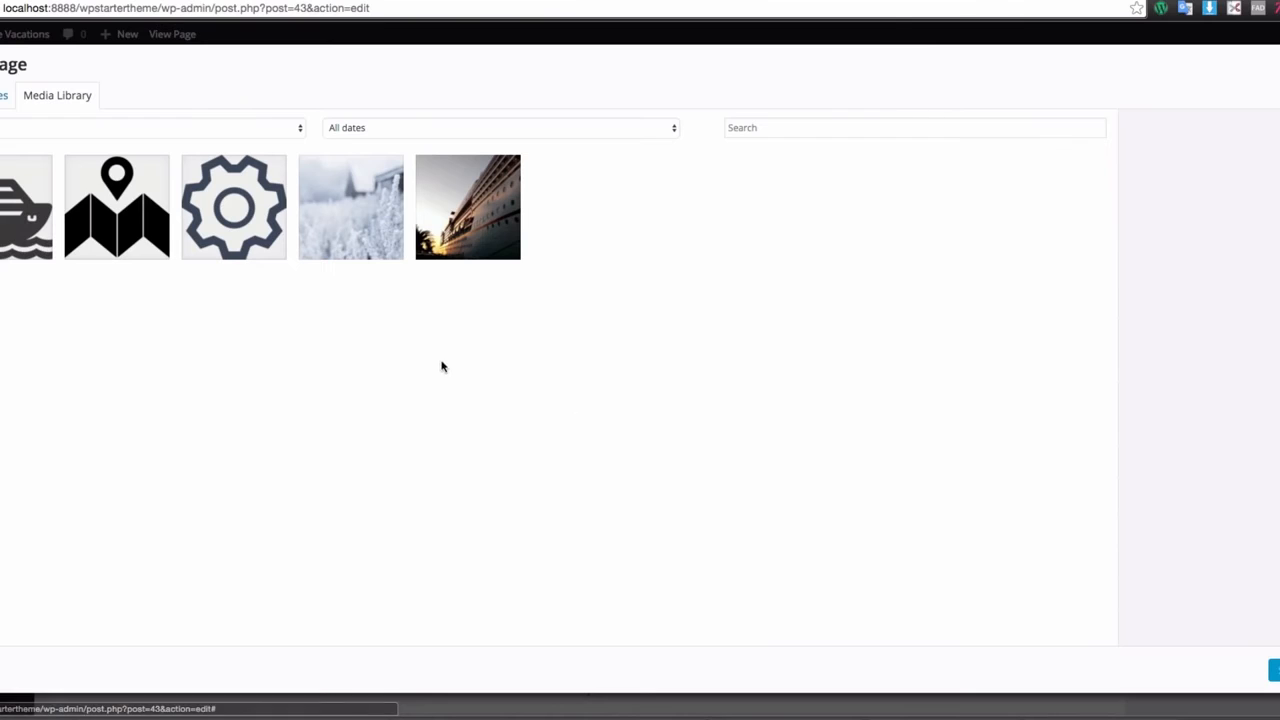
pyautogui.click(369, 227)
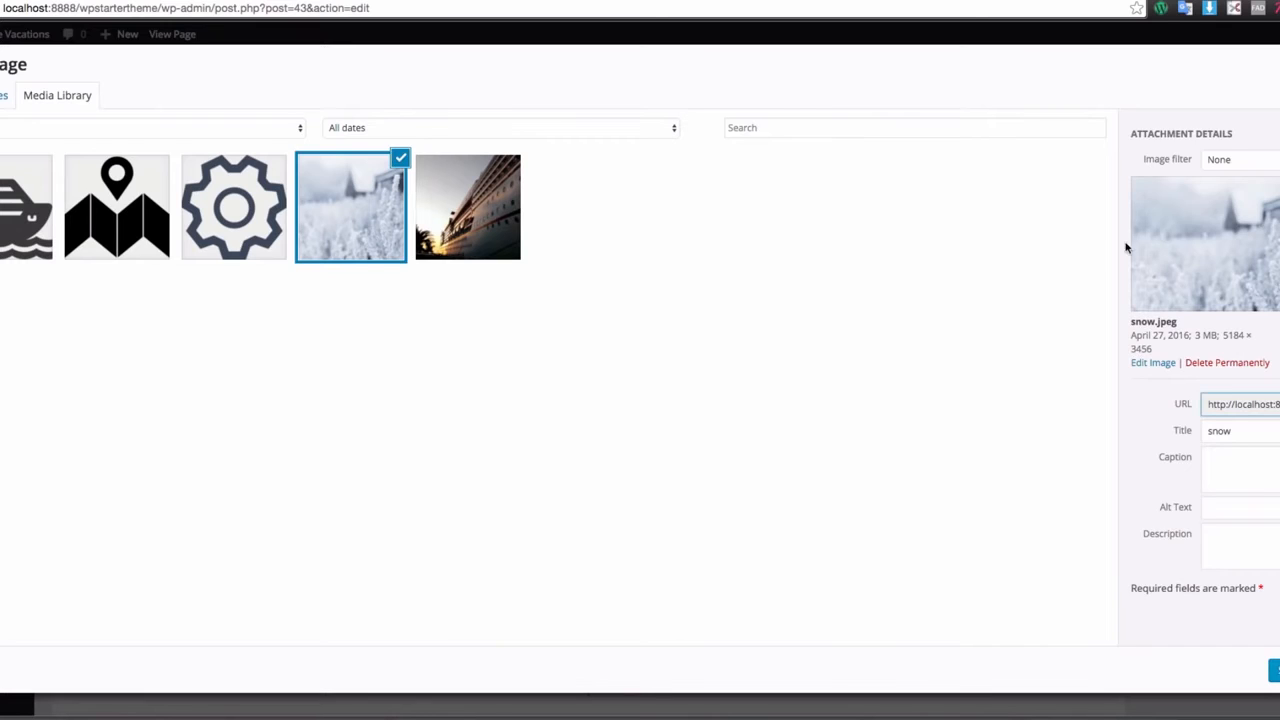
pyautogui.click(1273, 670)
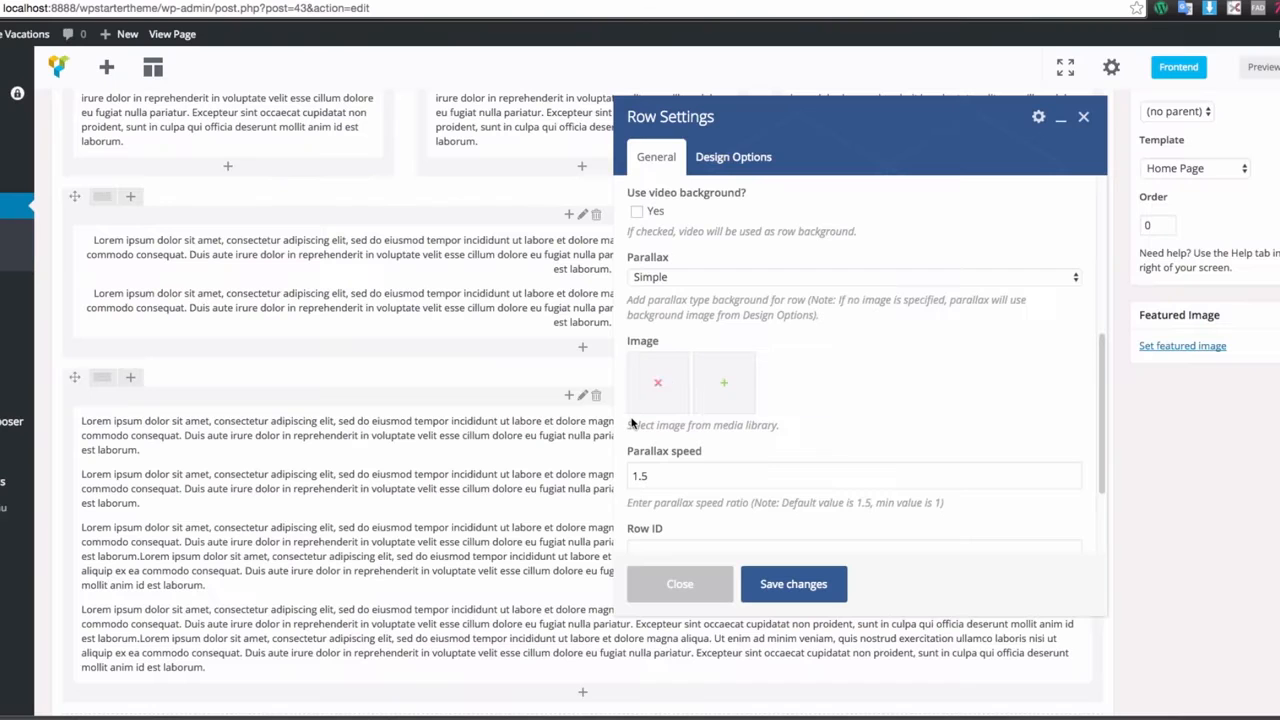
# - Set the row's parallax speed to 3
pyautogui.scroll(-1, 800, 416)
pyautogui.doubleClick(659, 425)
pyautogui.write('3')
pyautogui.click(814, 352)
pyautogui.scroll(-2, 811, 353)
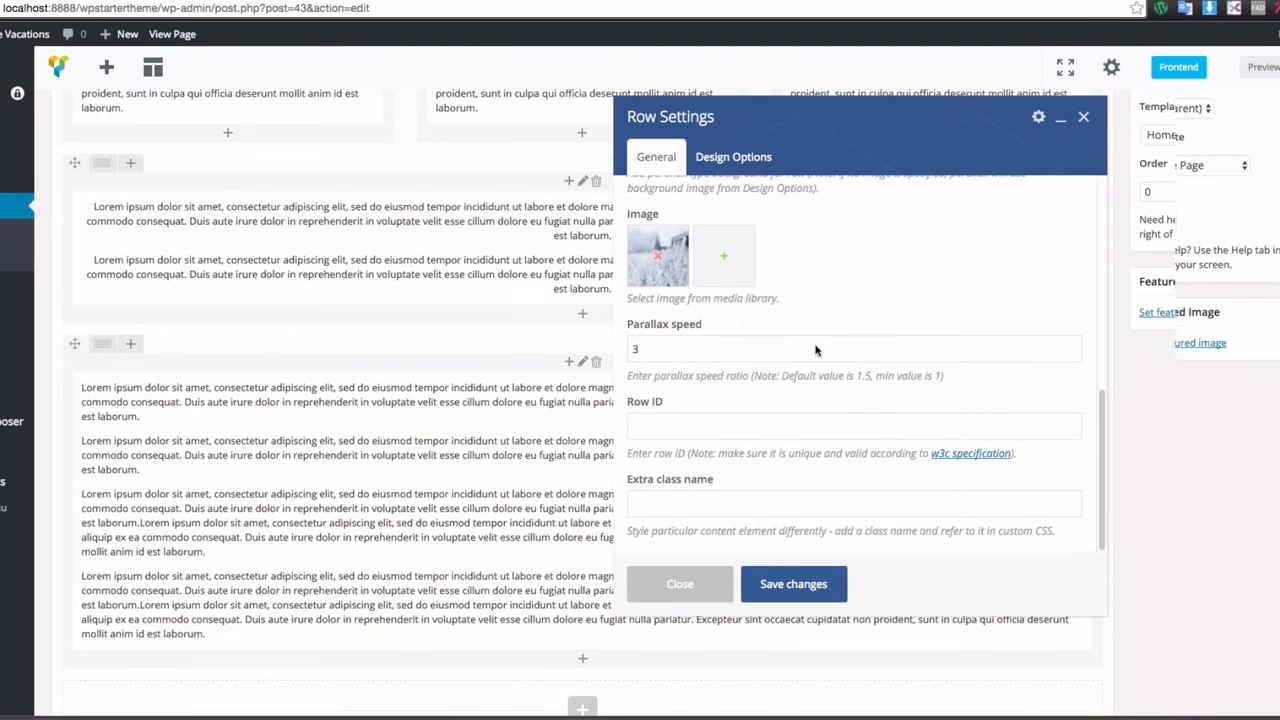
pyautogui.click(728, 430)
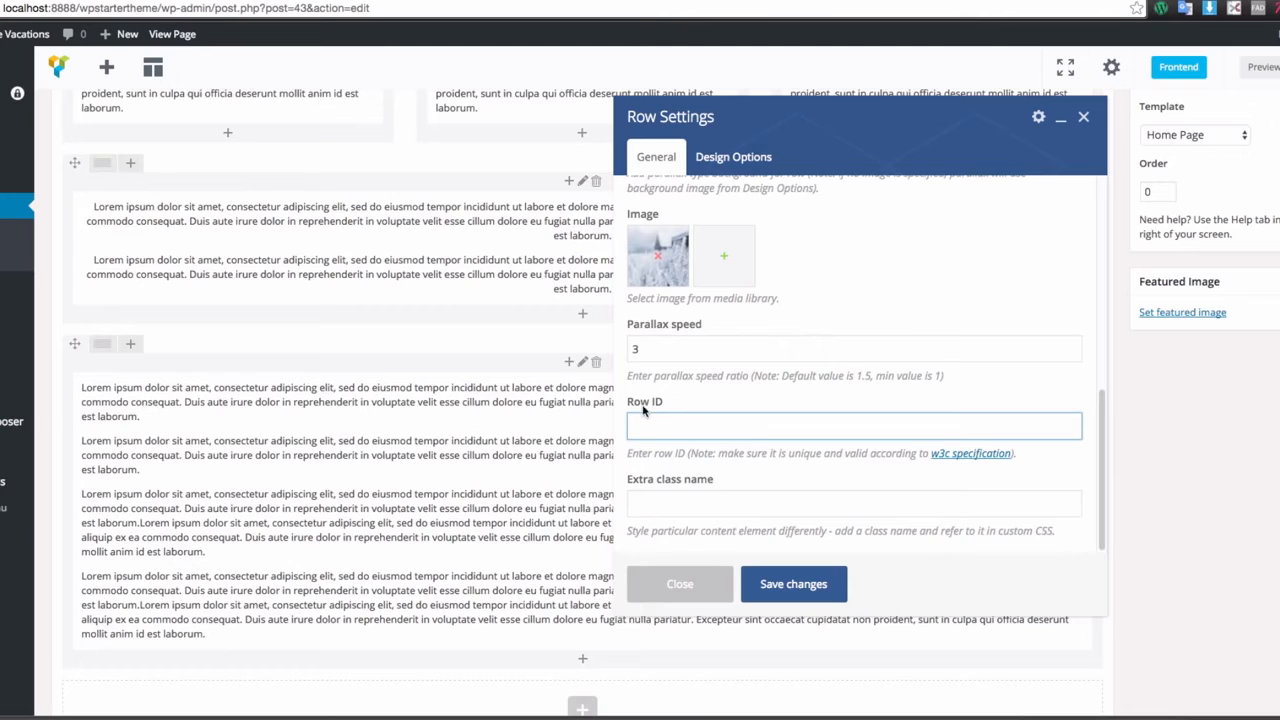
pyautogui.click(667, 508)
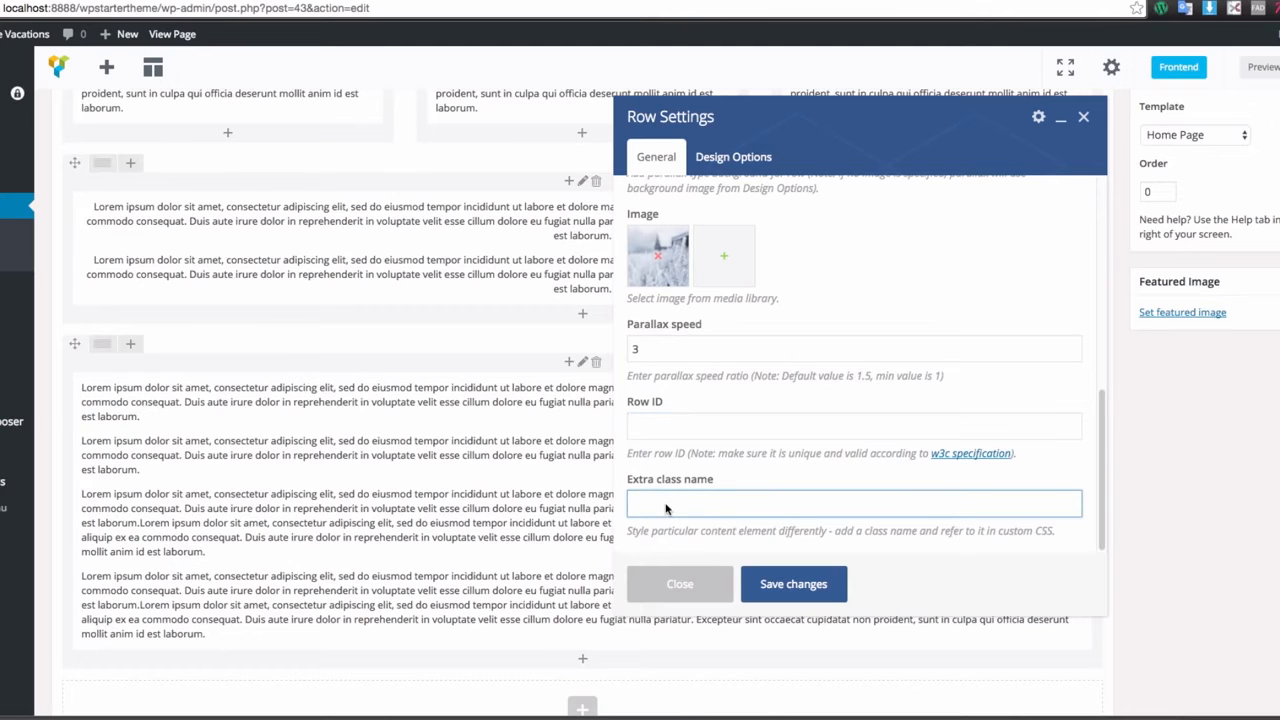
pyautogui.scroll(1, 698, 470)
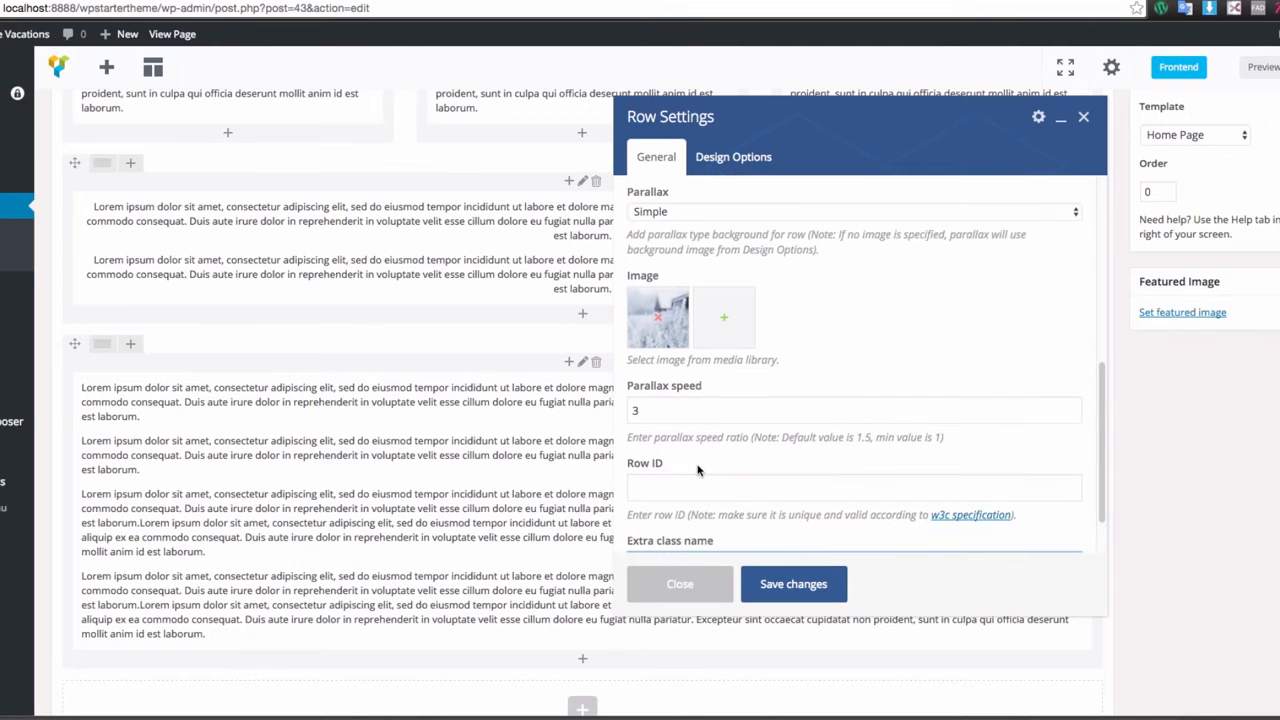
pyautogui.scroll(1, 722, 455)
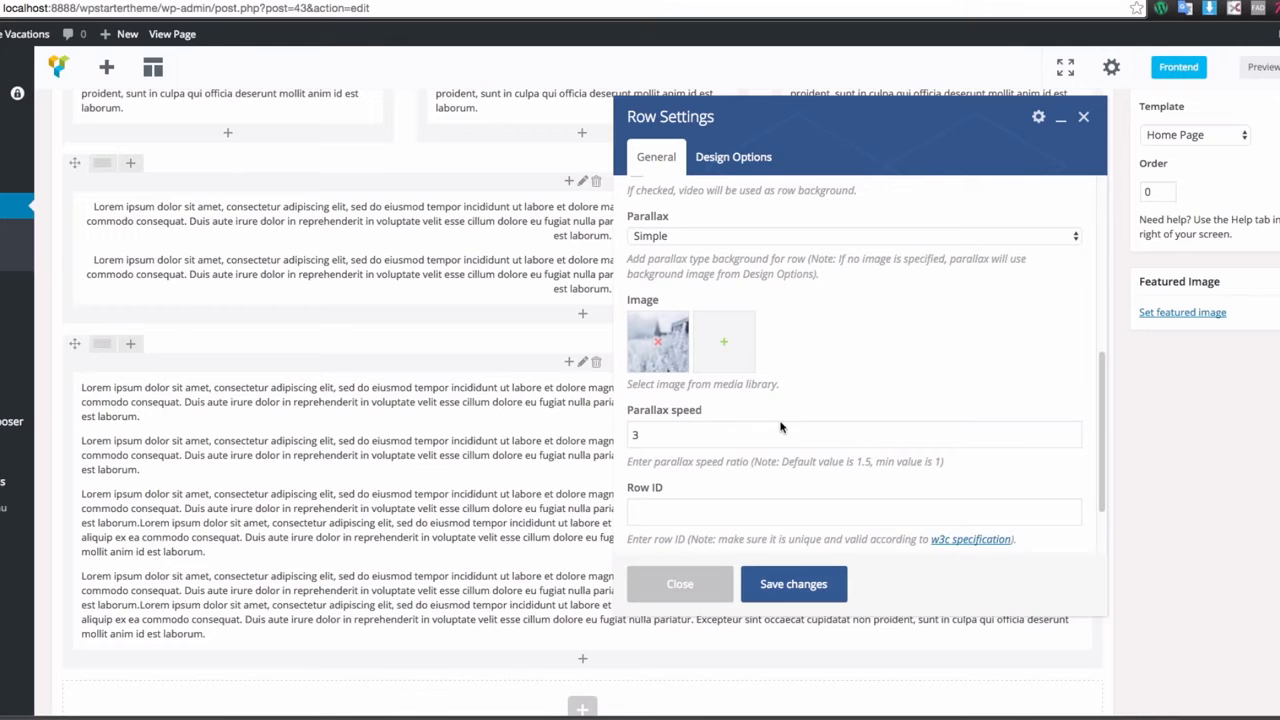
pyautogui.scroll(-1, 781, 427)
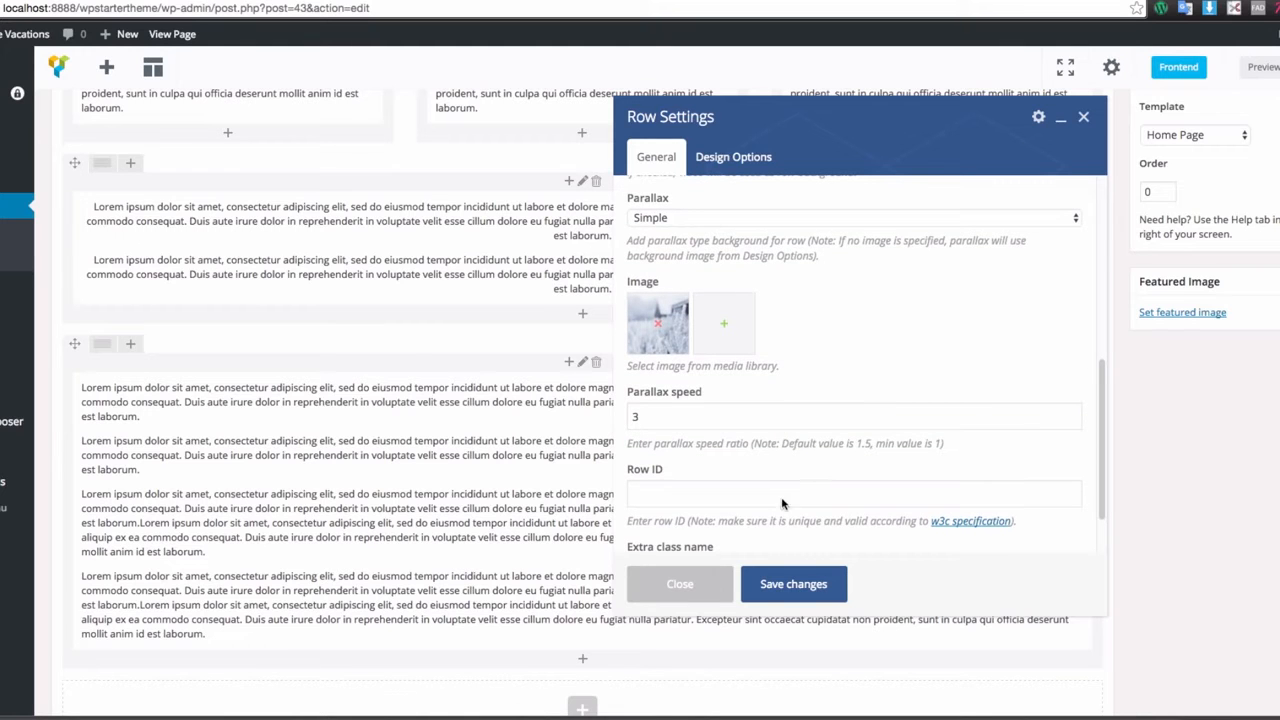
# - Save the centered text row's parallax settings and preview the page
pyautogui.click(788, 586)
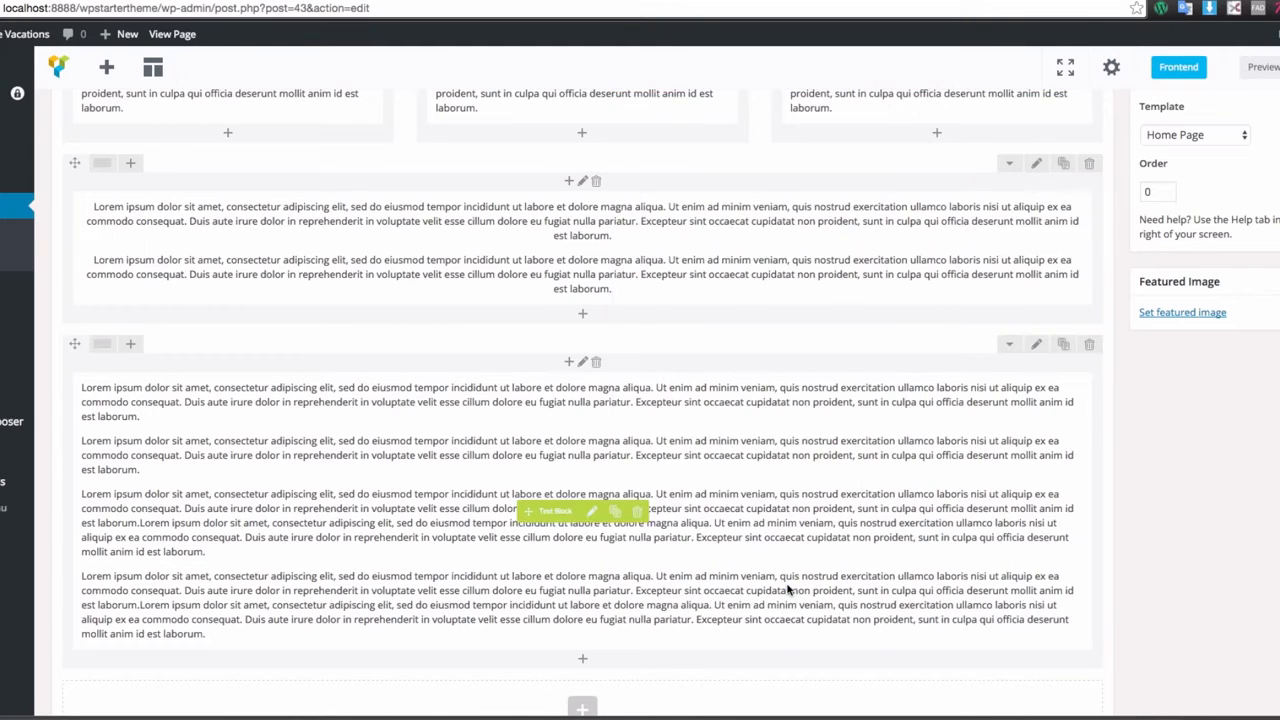
pyautogui.click(1252, 67)
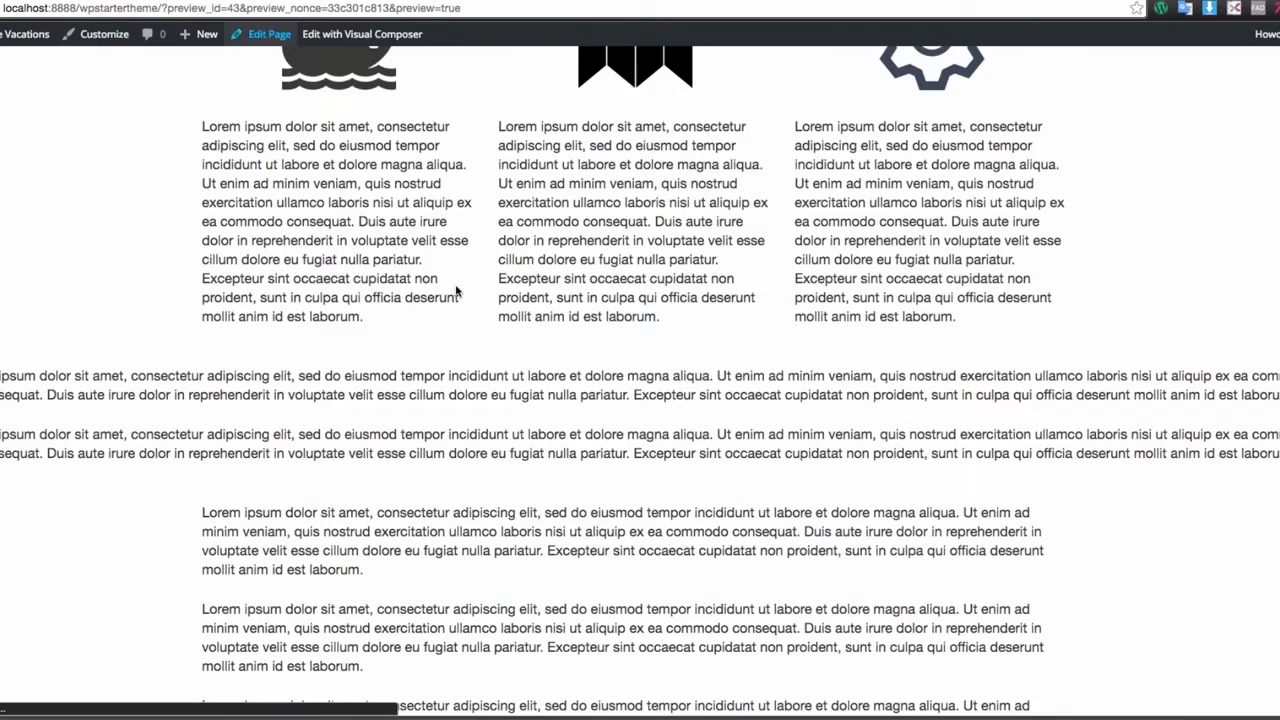
# - Examine how the snow parallax background behaves and how the spacing around the centered text looks while moving through the page preview
pyautogui.scroll(-5, 471, 278)
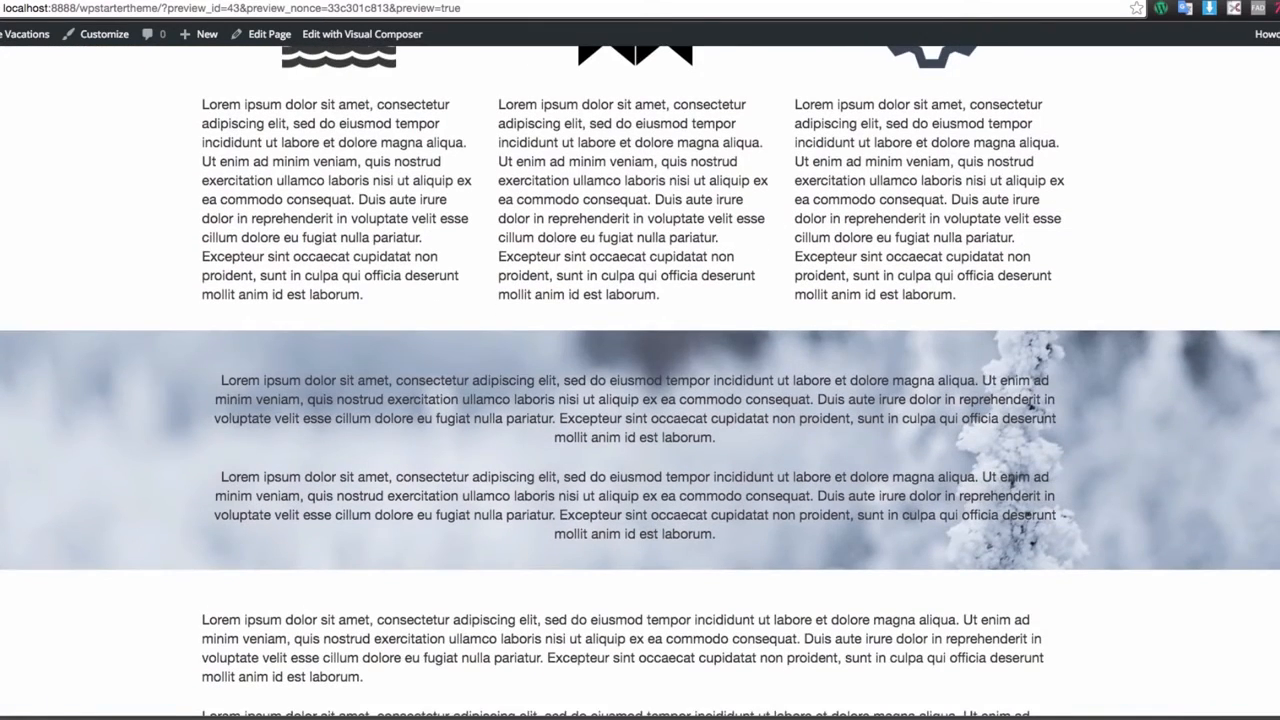
pyautogui.scroll(-3, 640, 380)
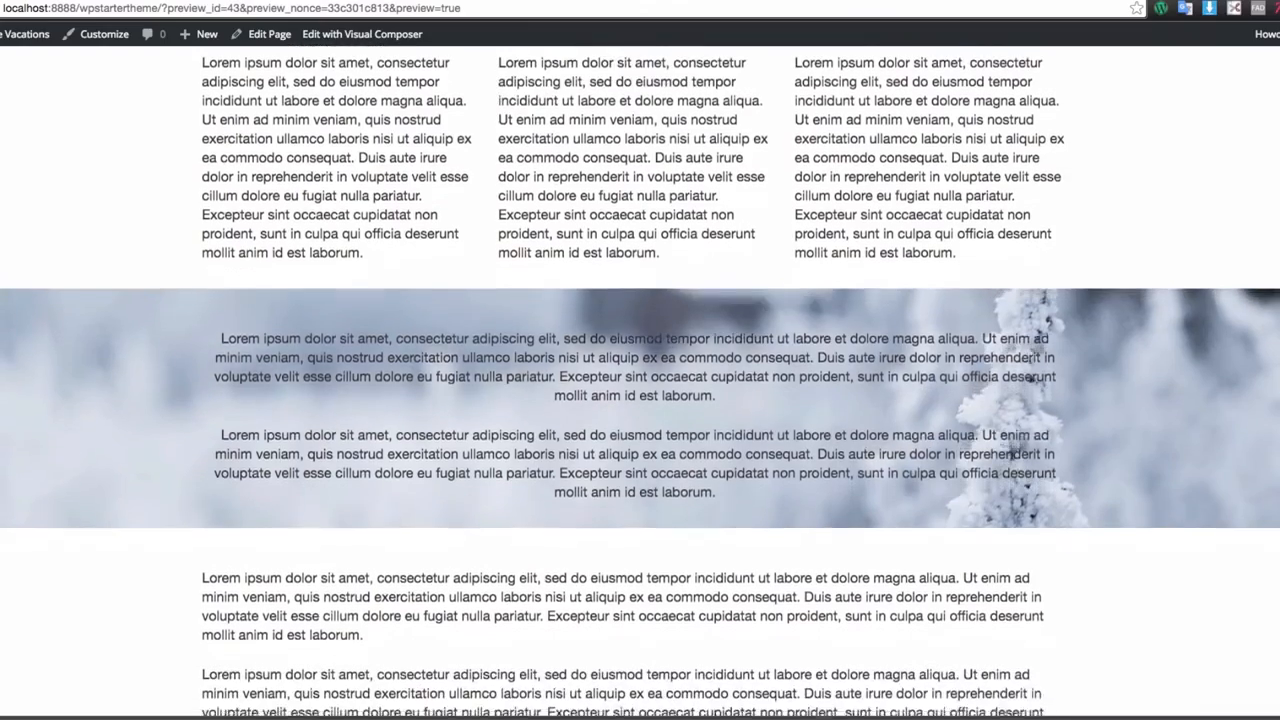
pyautogui.scroll(3, 640, 380)
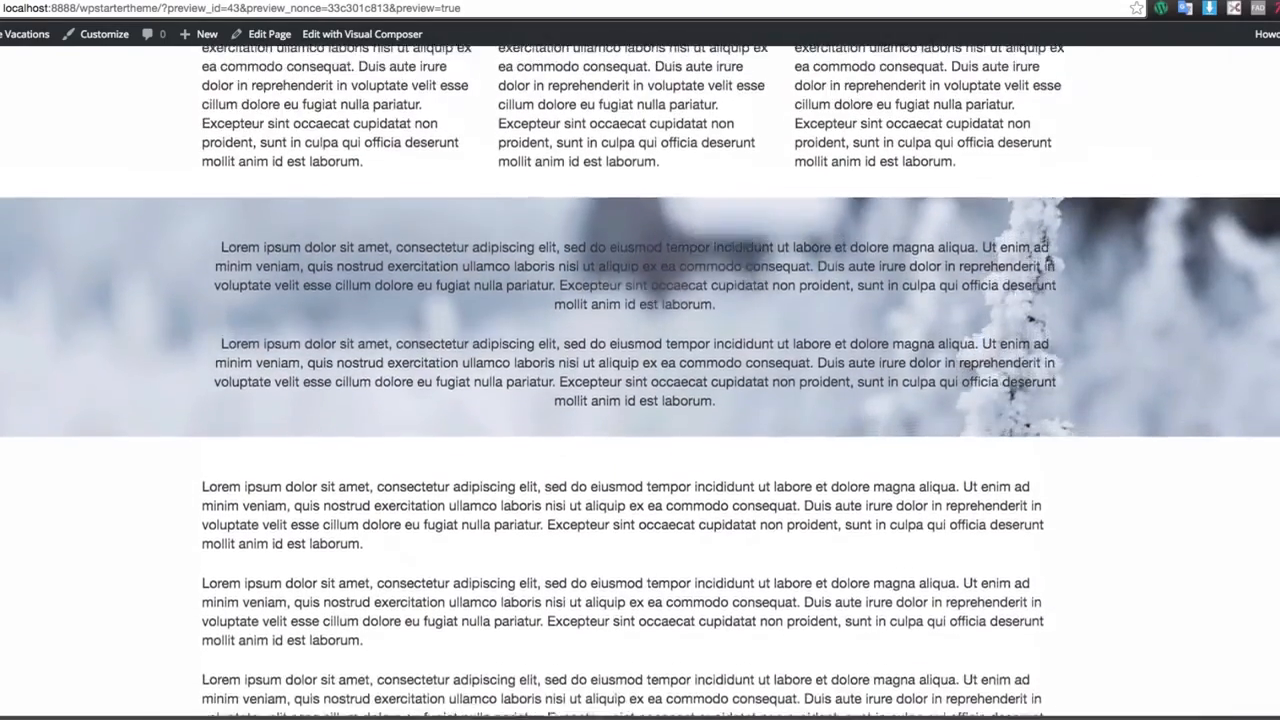
pyautogui.scroll(-4, 640, 380)
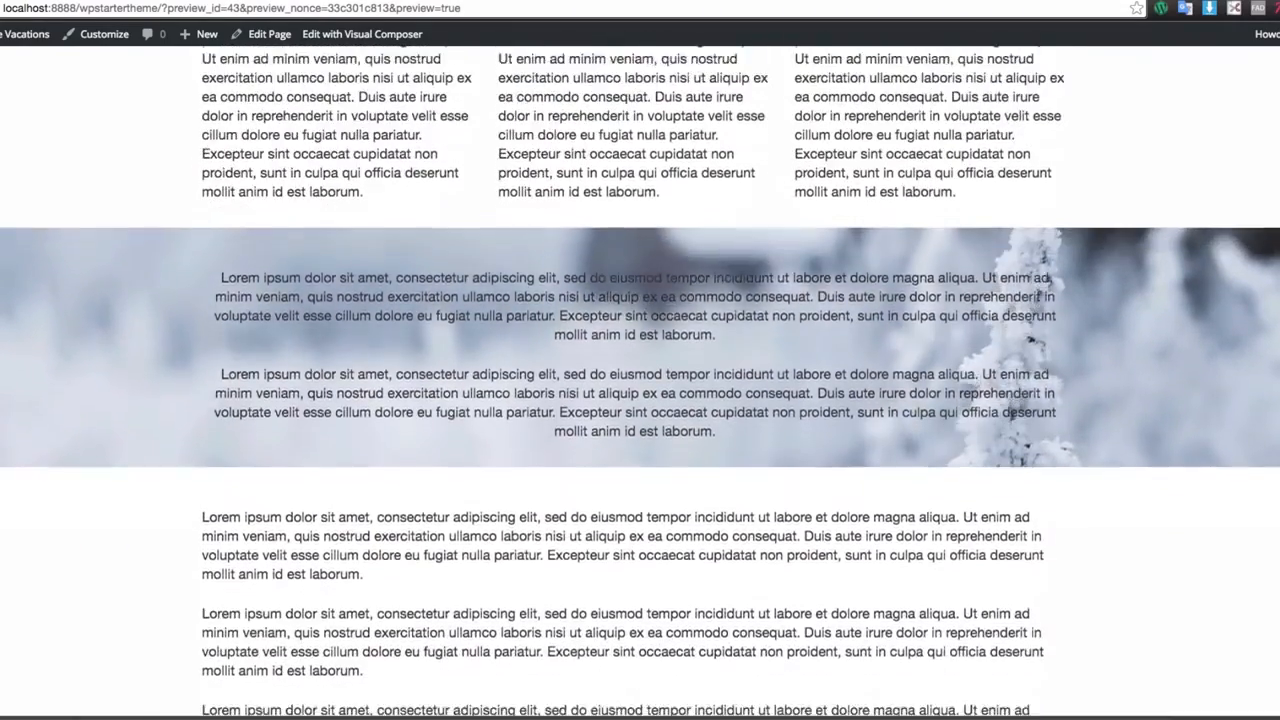
pyautogui.scroll(5, 640, 380)
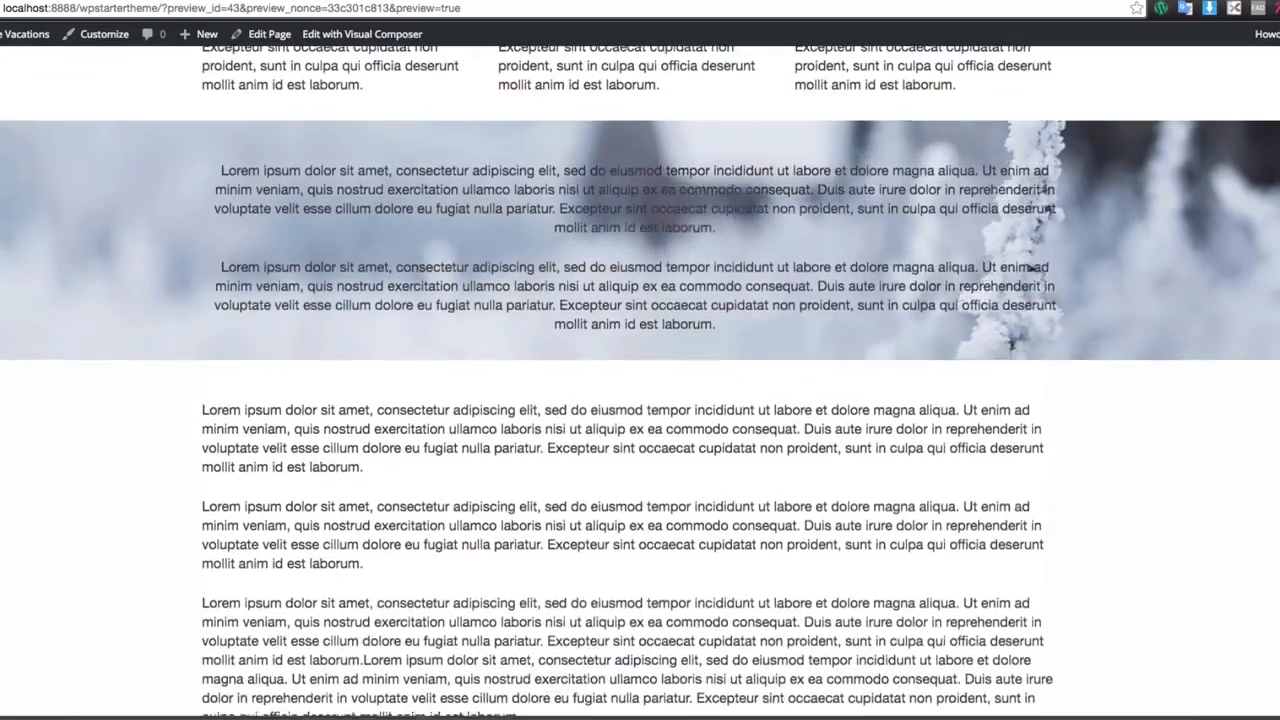
pyautogui.scroll(-2, 640, 380)
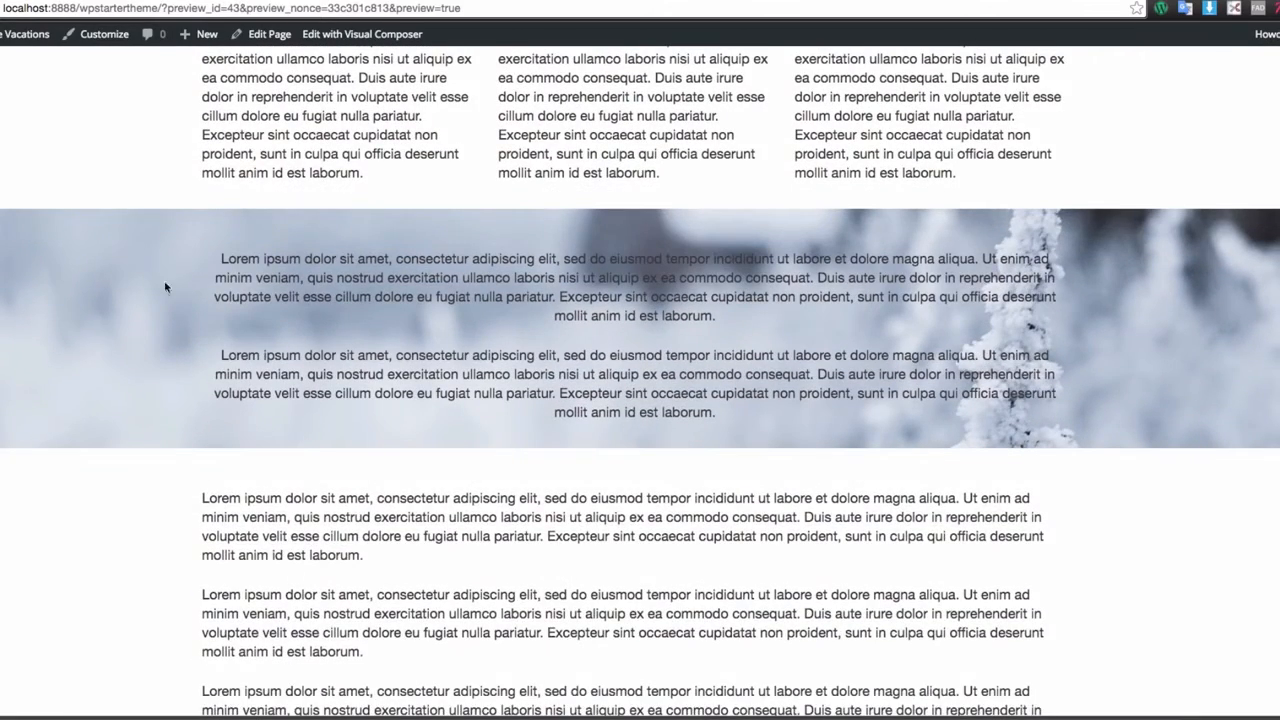
pyautogui.scroll(1, 1266, 345)
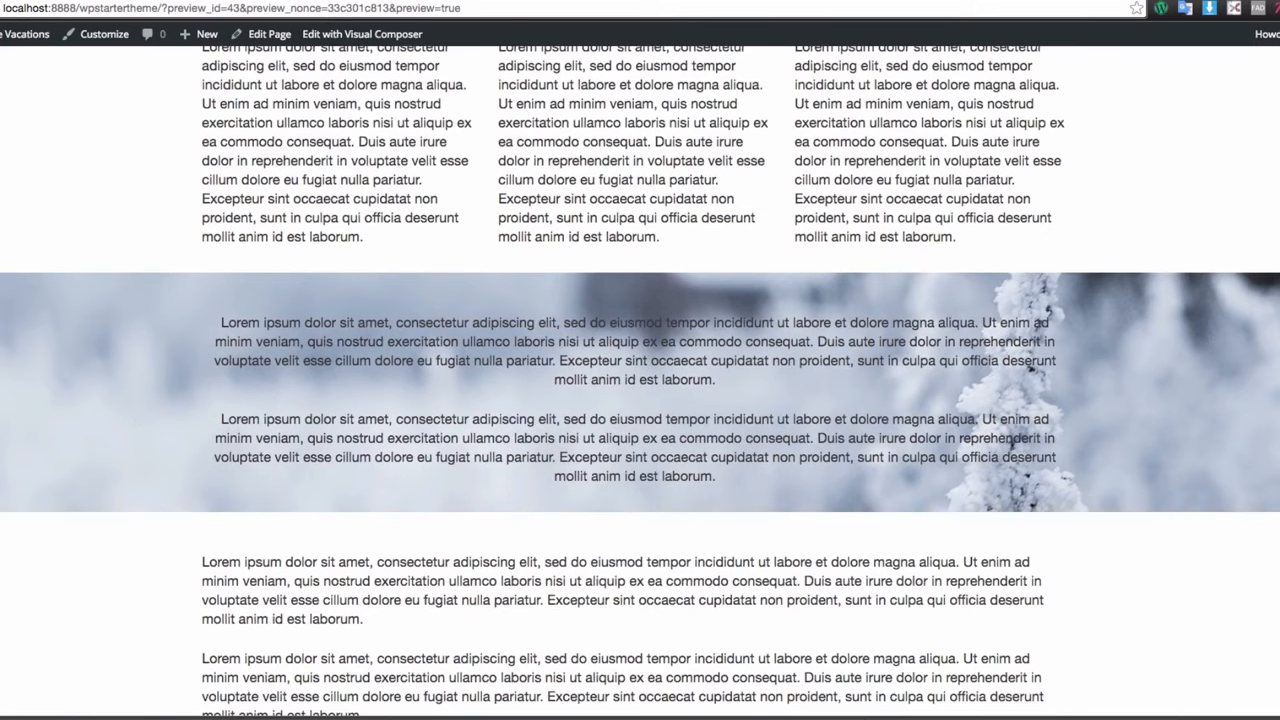
pyautogui.scroll(2, 1258, 370)
pyautogui.scroll(-1, 1258, 370)
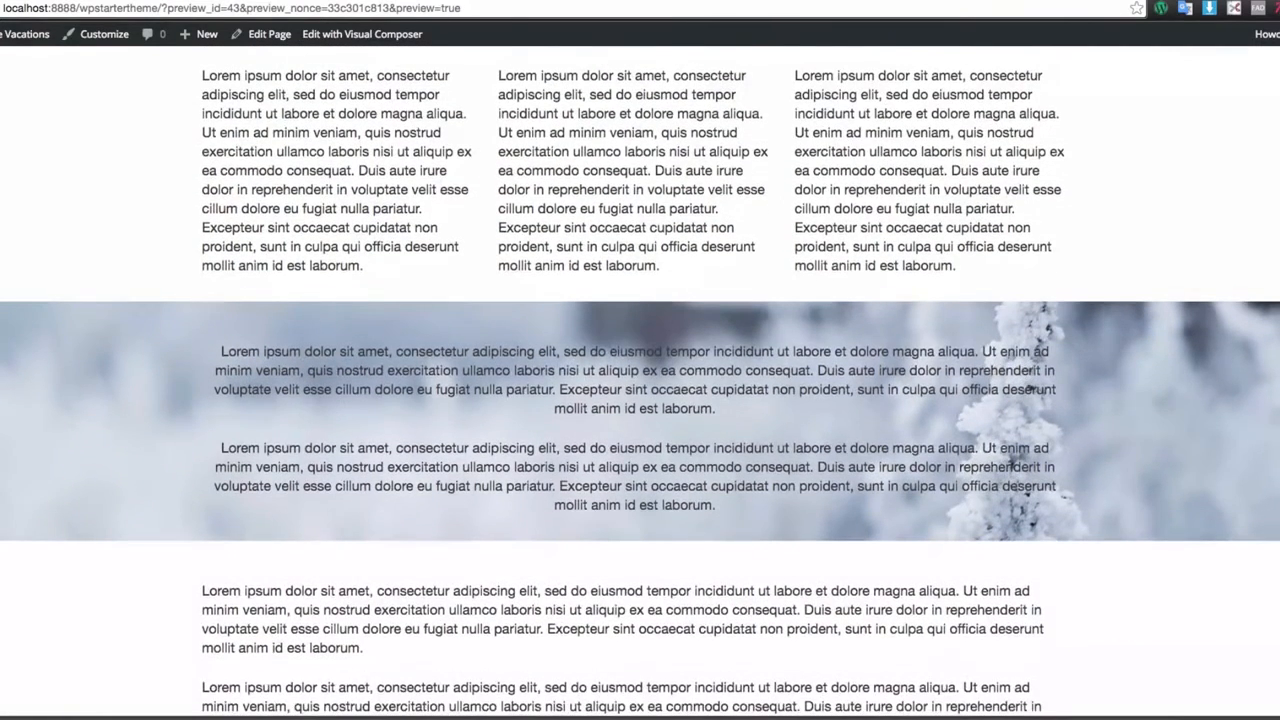
# - Return to the page editor, set the centered text row's bottom padding to 60, and save the row settings
pyautogui.click(36, 1)
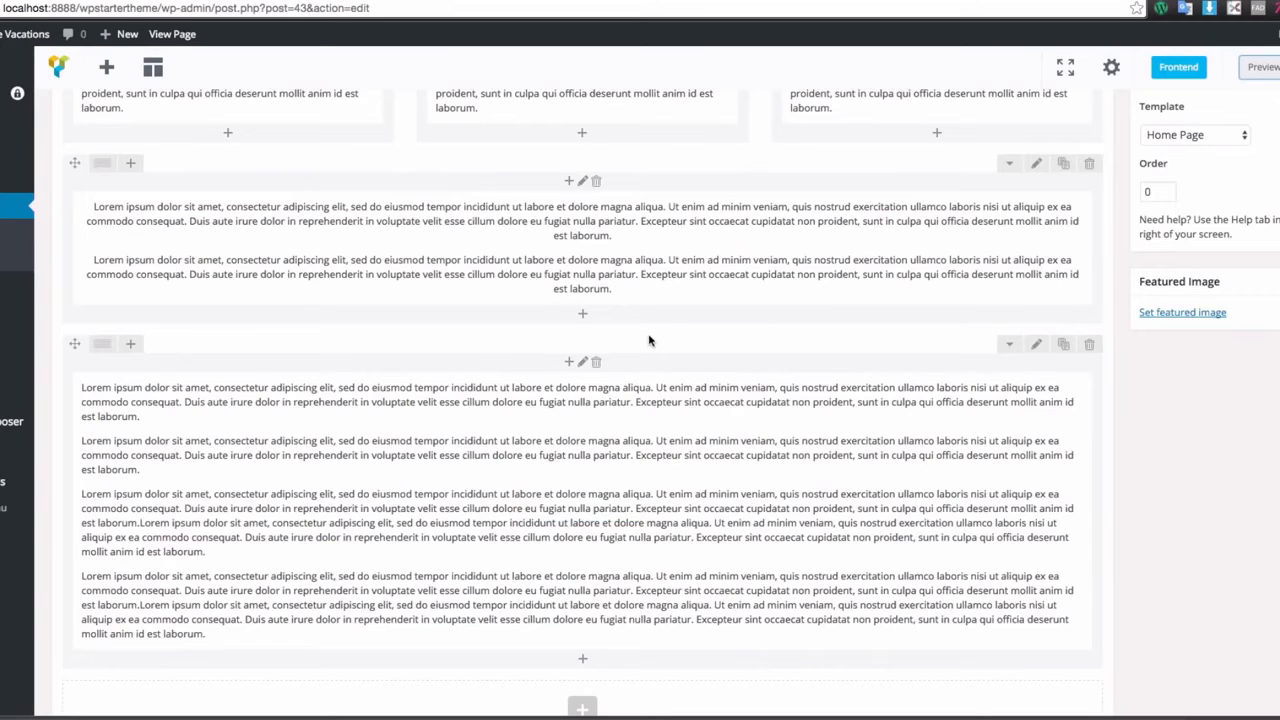
pyautogui.click(1037, 164)
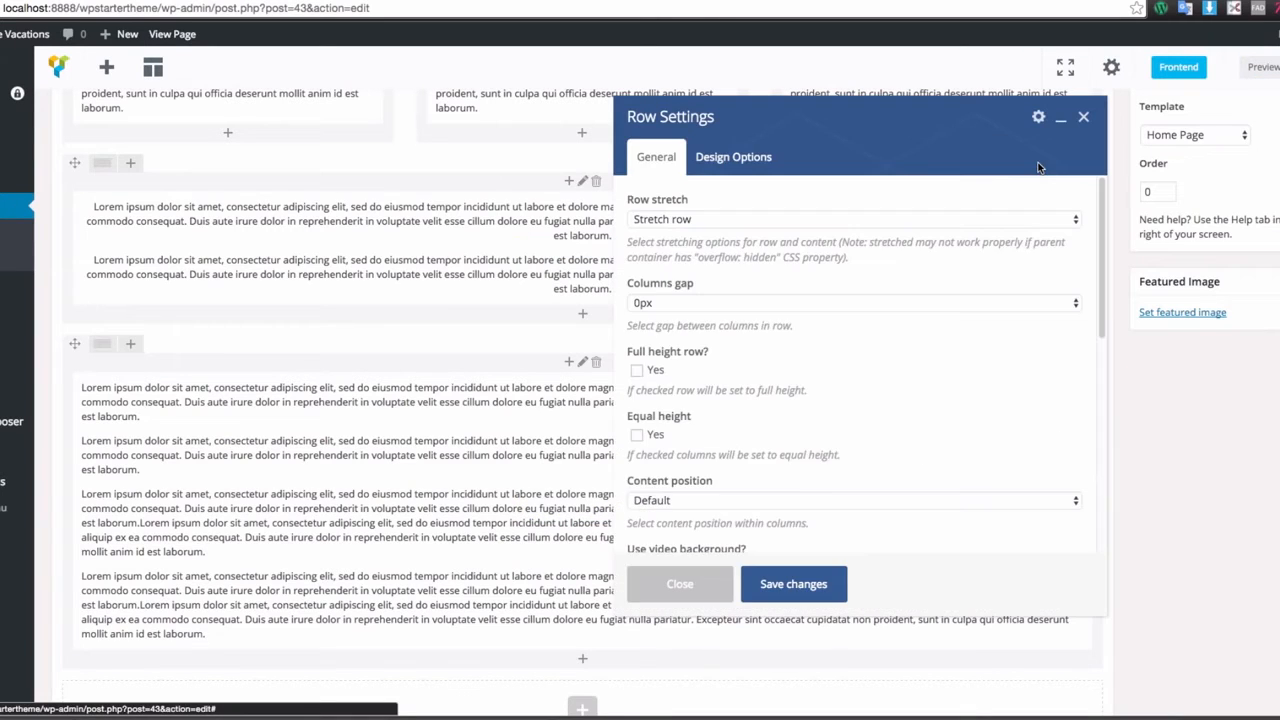
pyautogui.click(736, 160)
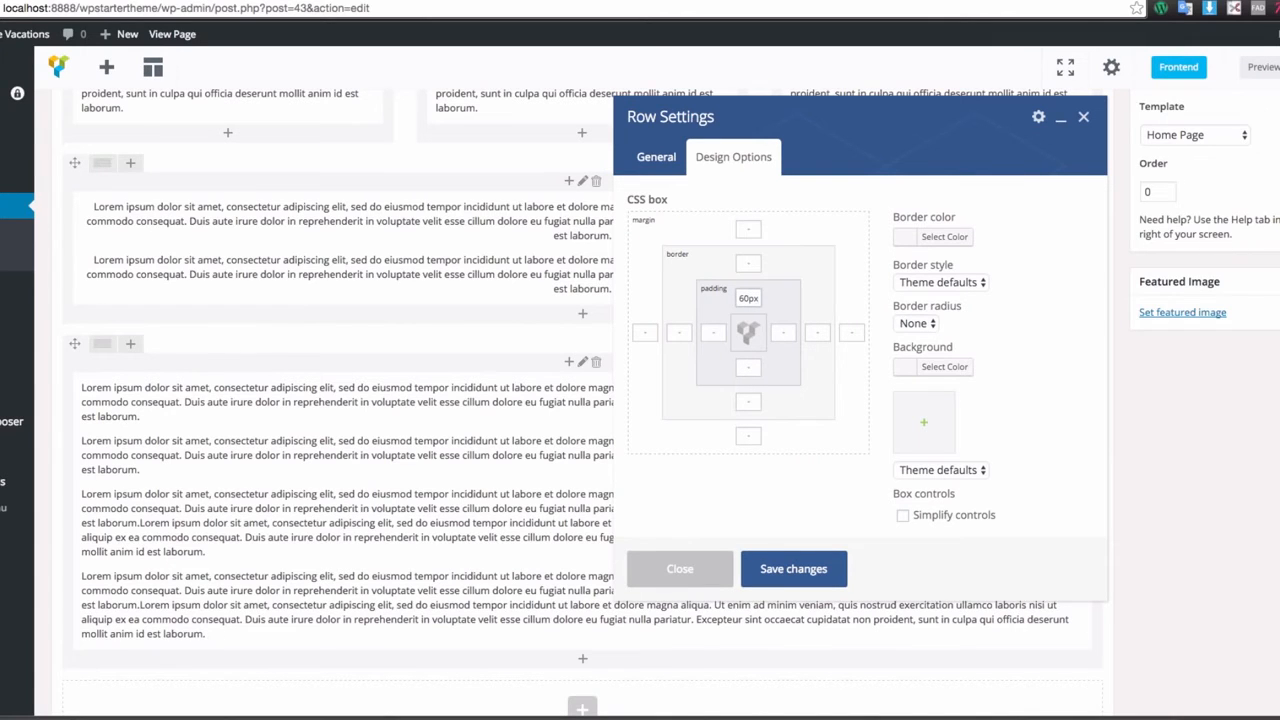
pyautogui.click(747, 372)
pyautogui.write('60')
pyautogui.click(797, 568)
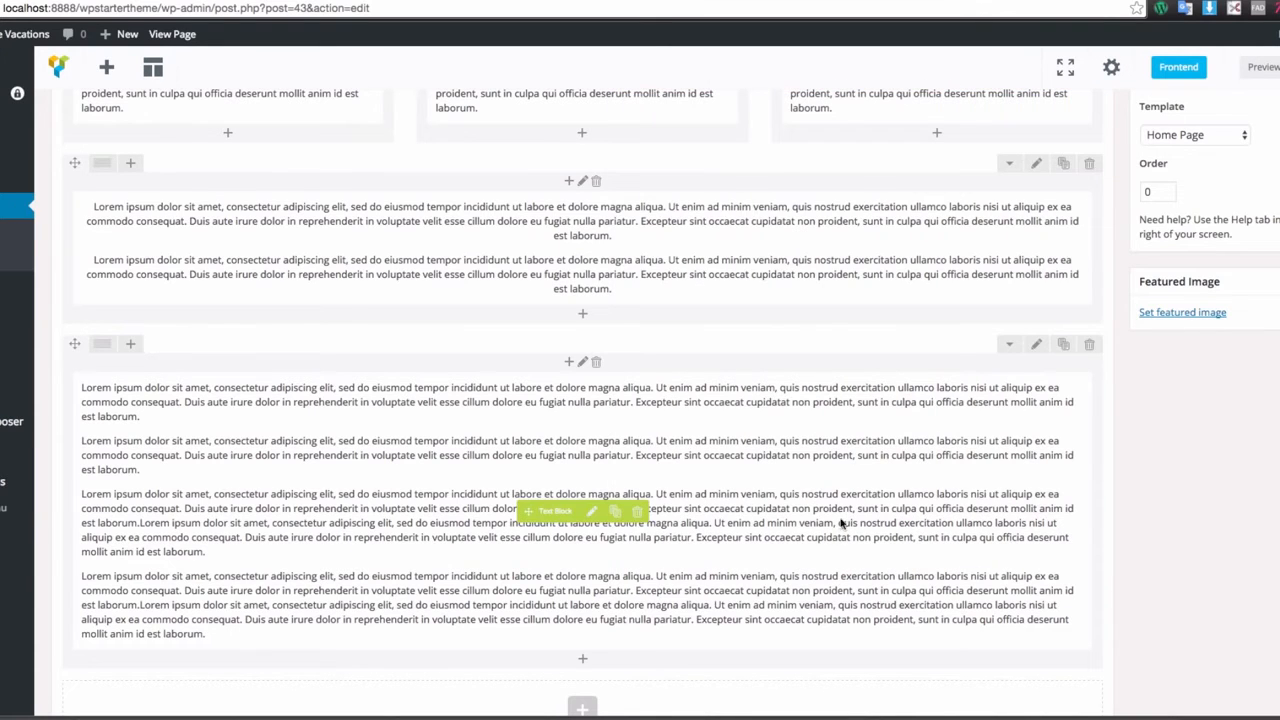
# - Preview the page again and examine the bottom padding and parallax movement of the snow background row
pyautogui.click(1264, 70)
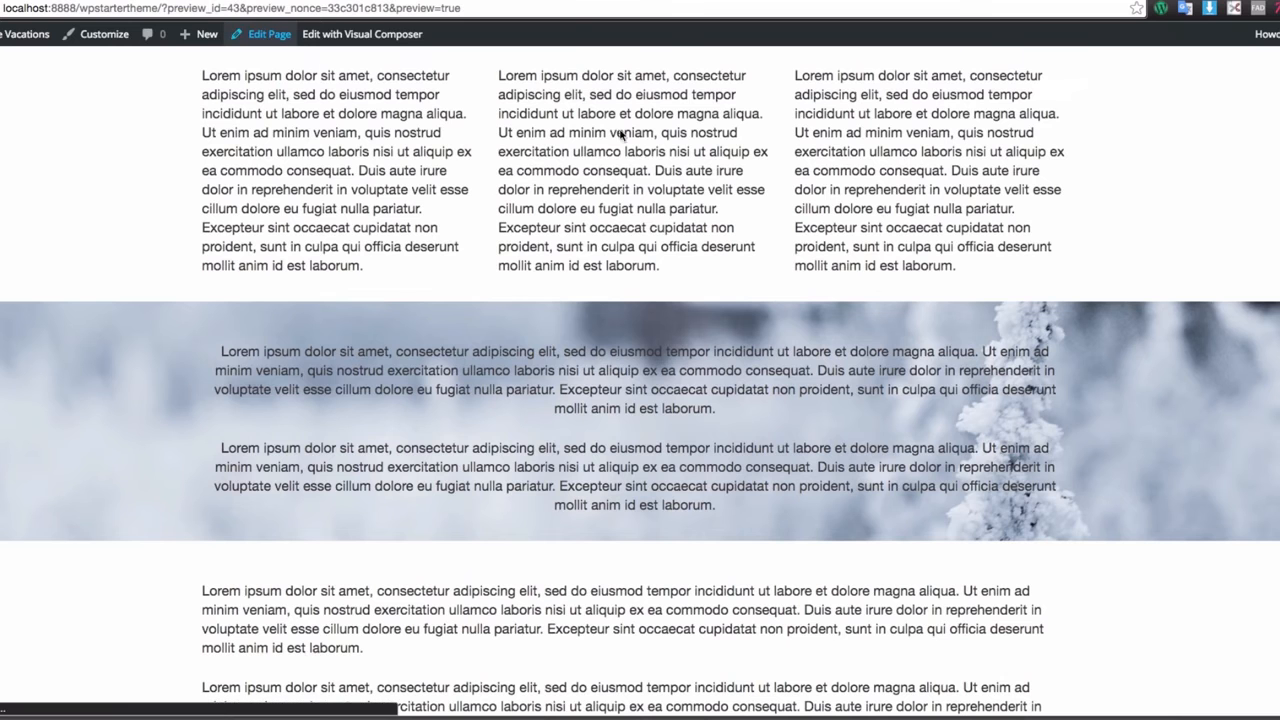
pyautogui.scroll(-4, 677, 268)
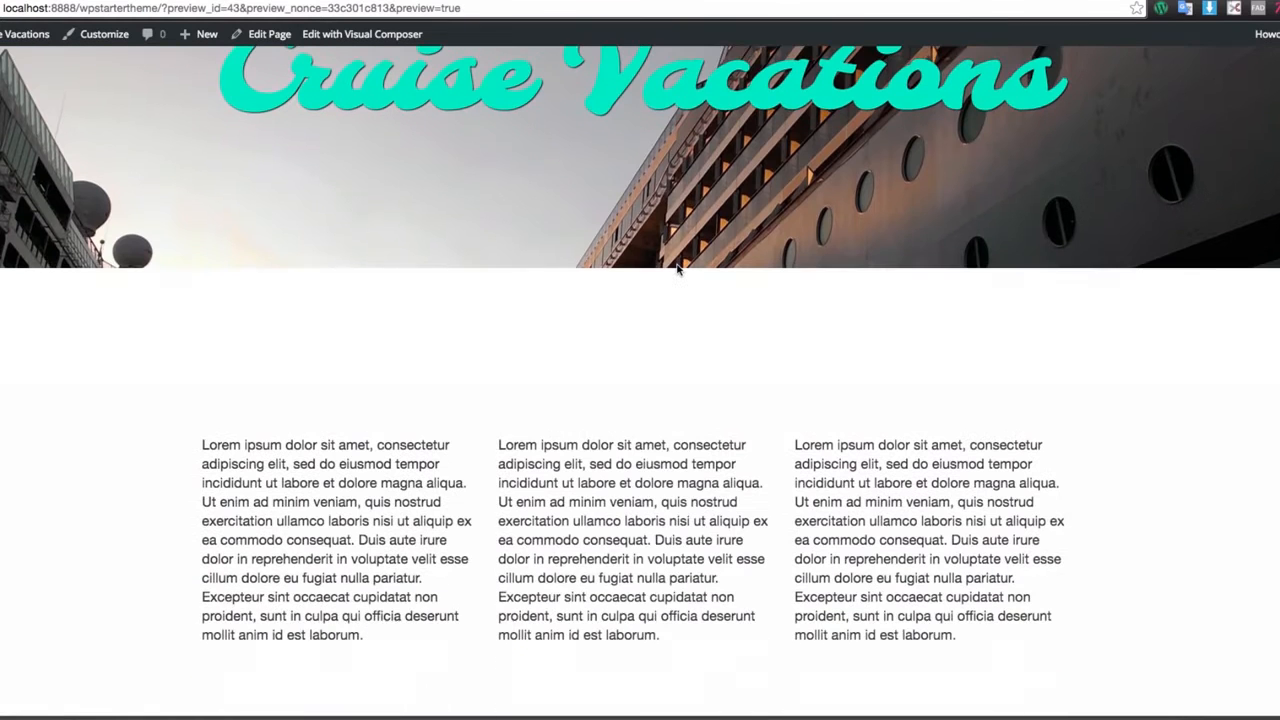
pyautogui.scroll(-4, 677, 268)
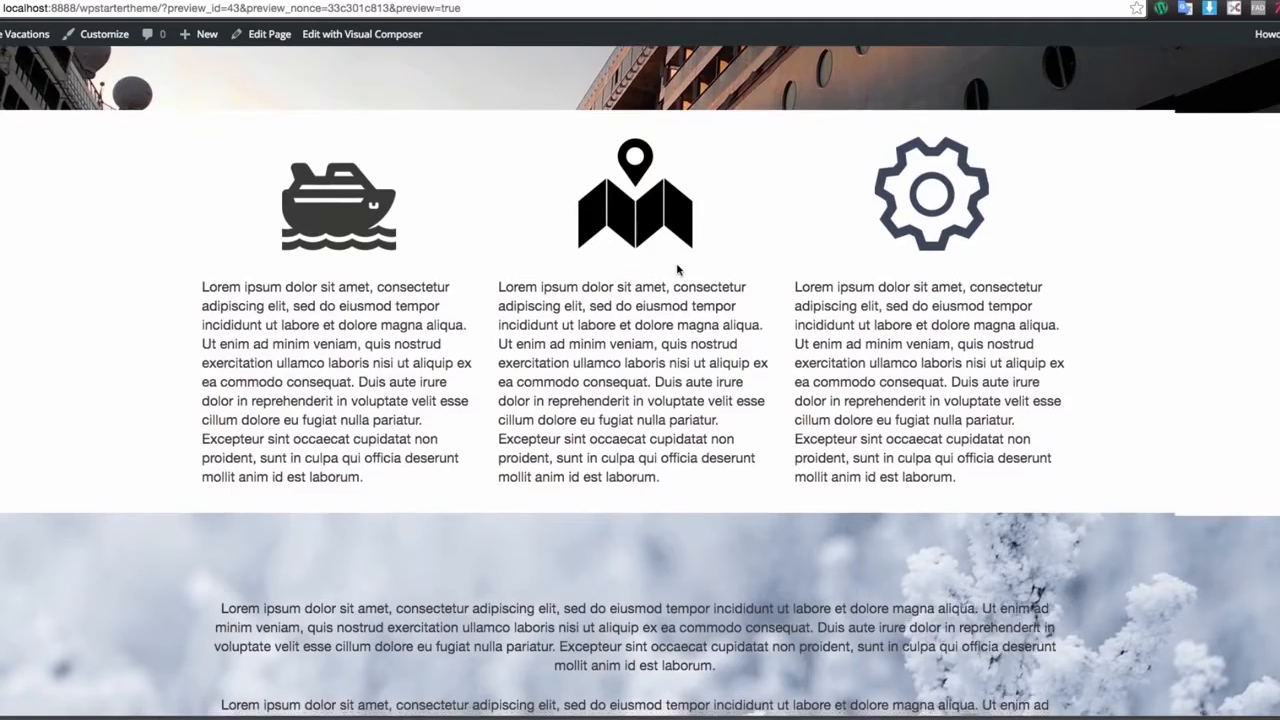
pyautogui.scroll(-8, 677, 268)
pyautogui.scroll(1, 629, 389)
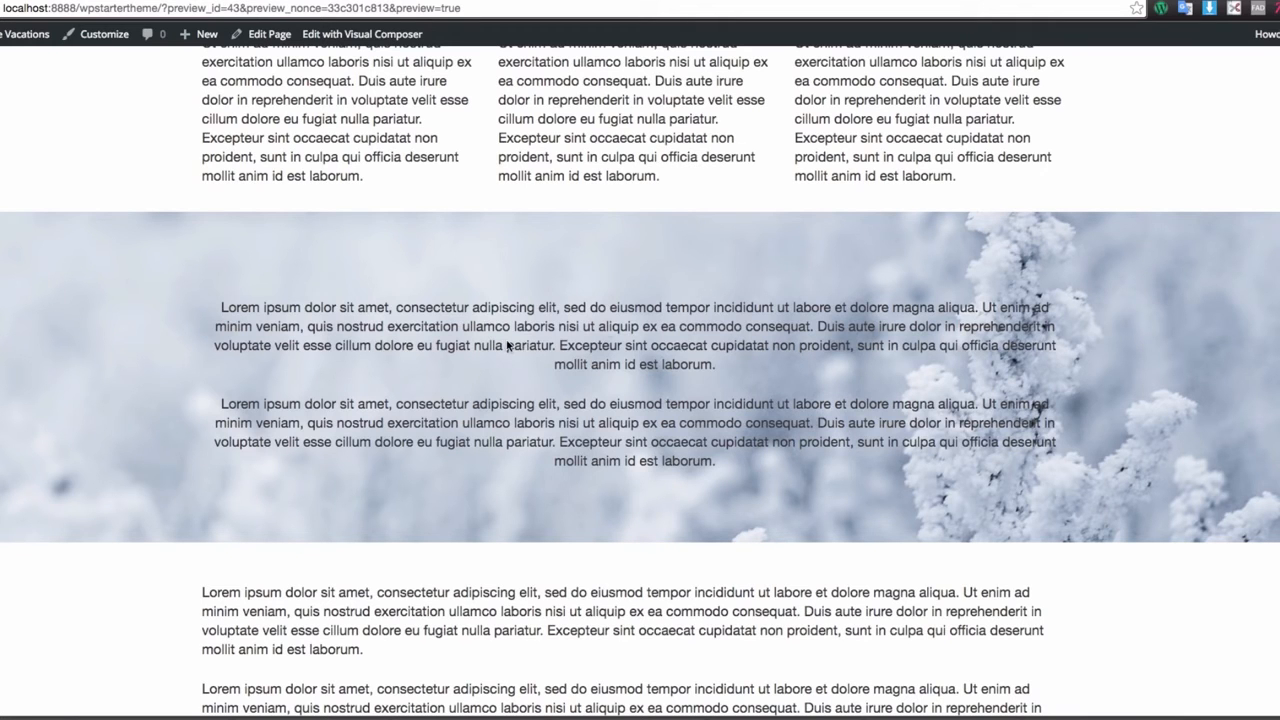
pyautogui.scroll(-3, 822, 368)
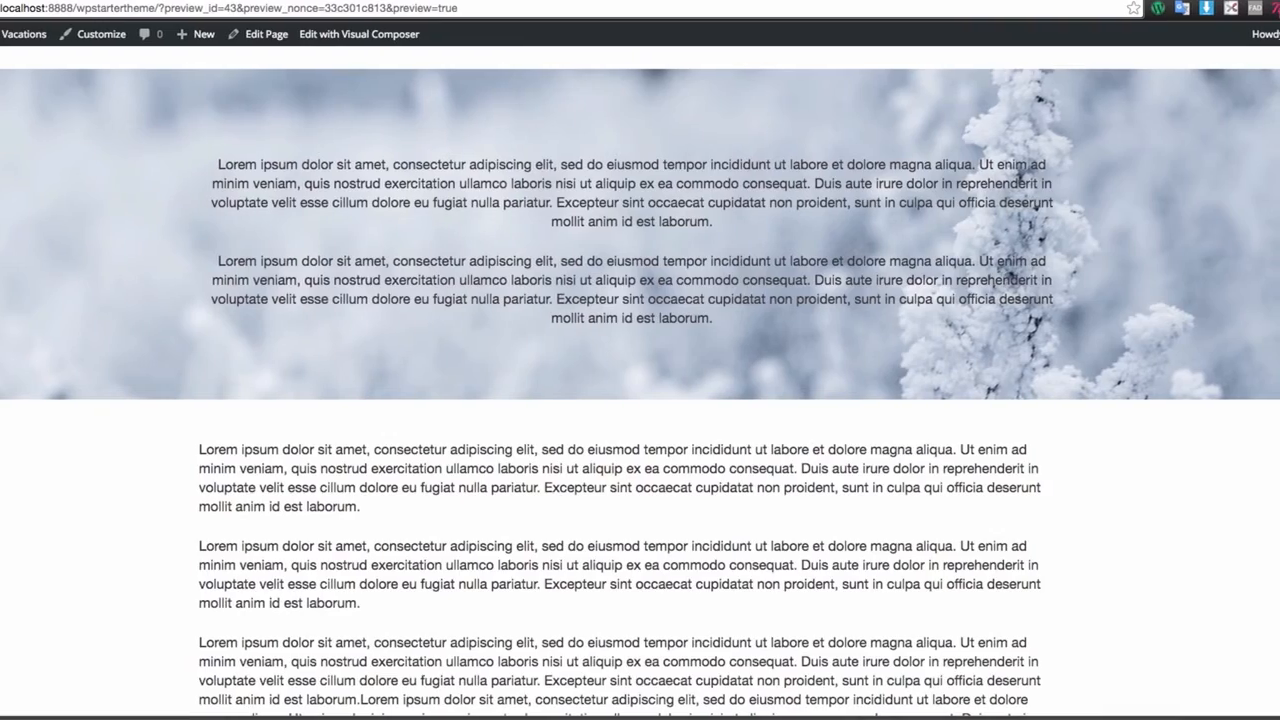
pyautogui.scroll(2, 640, 380)
pyautogui.scroll(4, 640, 380)
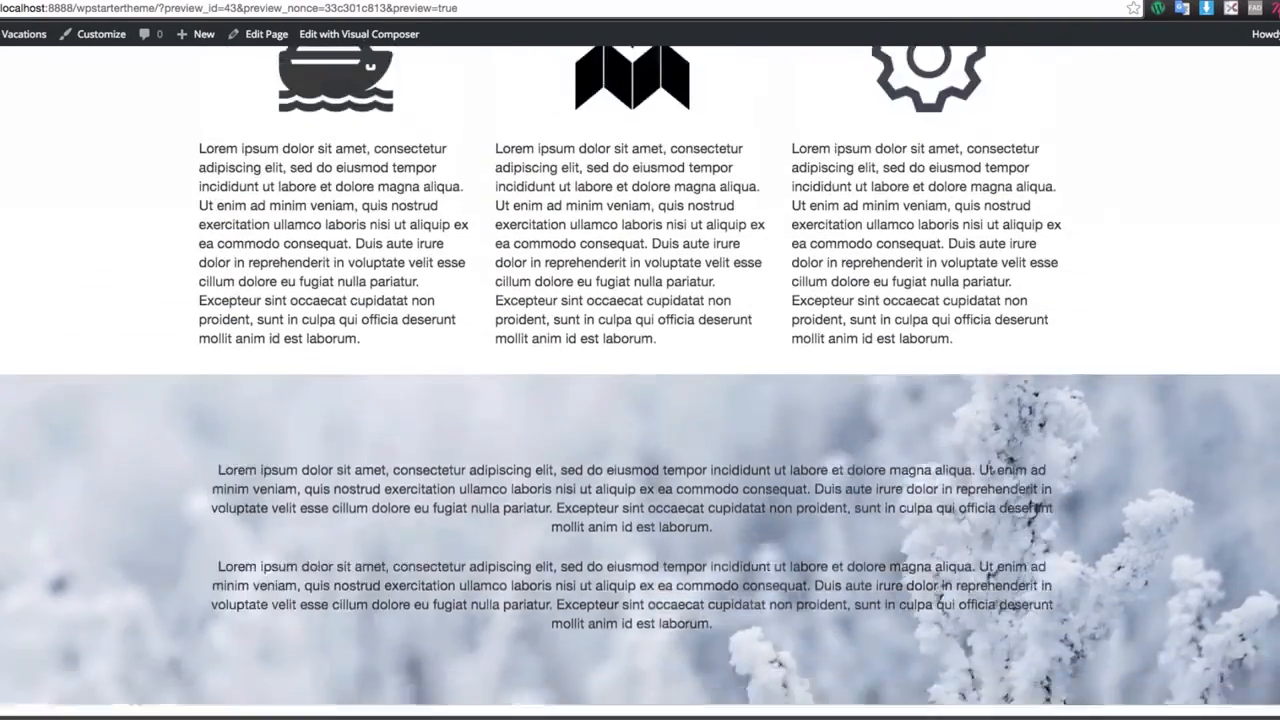
pyautogui.scroll(-3, 640, 380)
pyautogui.scroll(-8, 1278, 268)
pyautogui.scroll(10, 1278, 268)
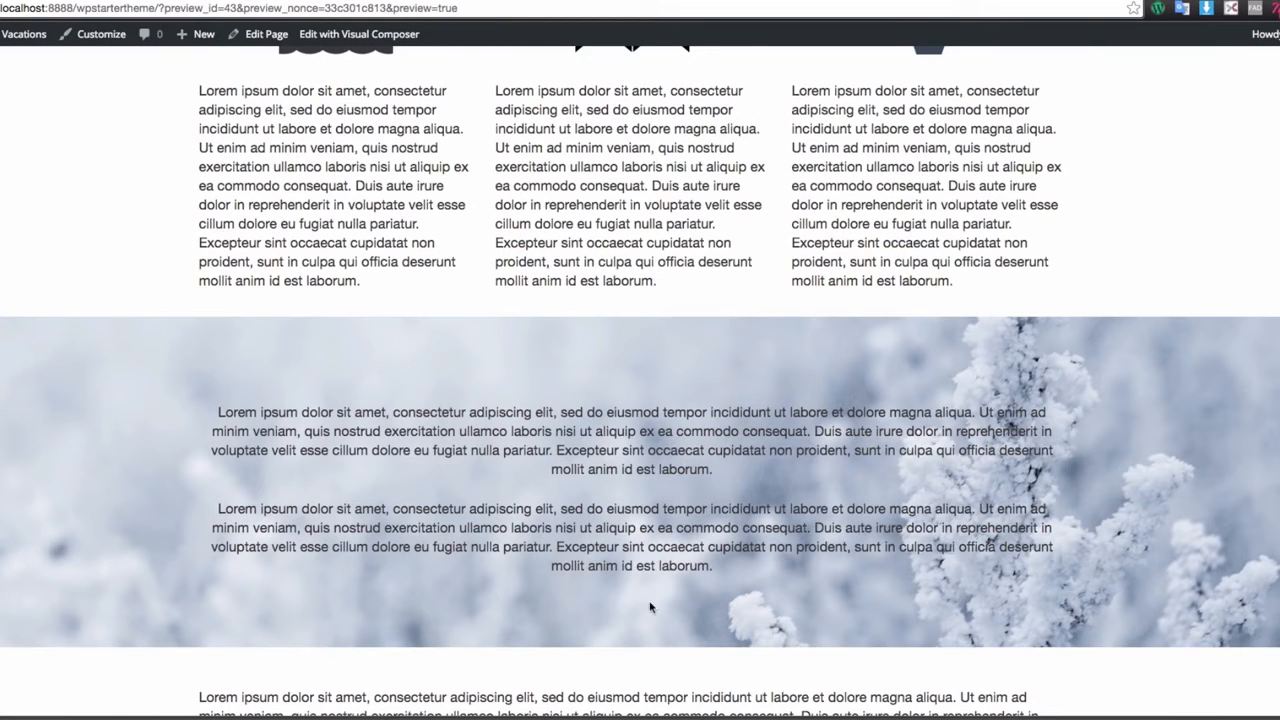
# - Back in the page editor, enable the centered text row's video background with the prefilled YouTube link and save the row settings
pyautogui.click(36, 1)
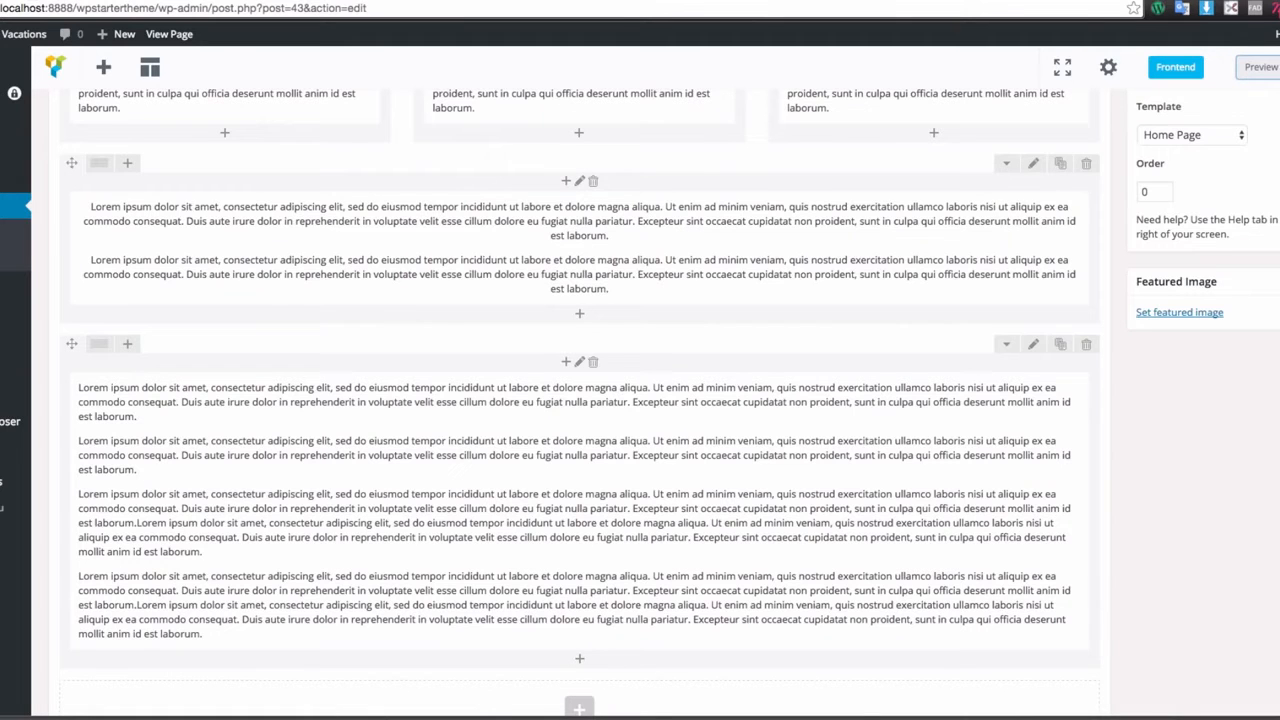
pyautogui.click(1034, 166)
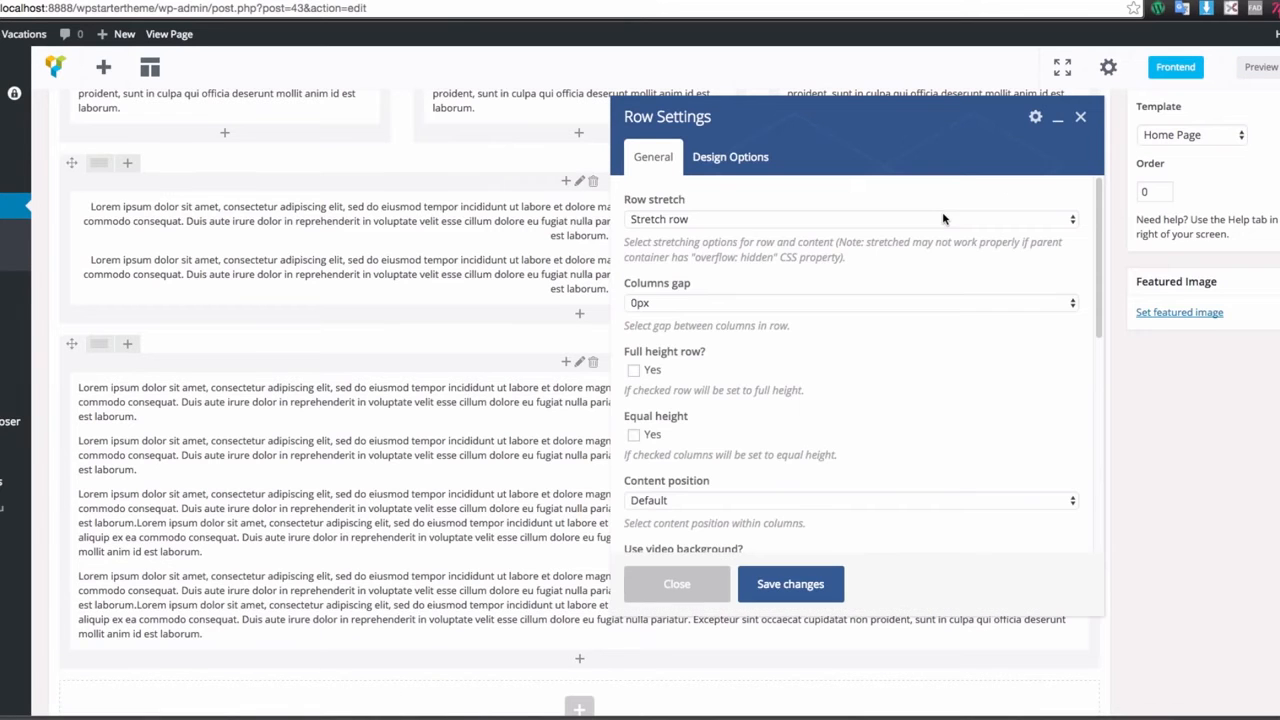
pyautogui.scroll(-3, 869, 340)
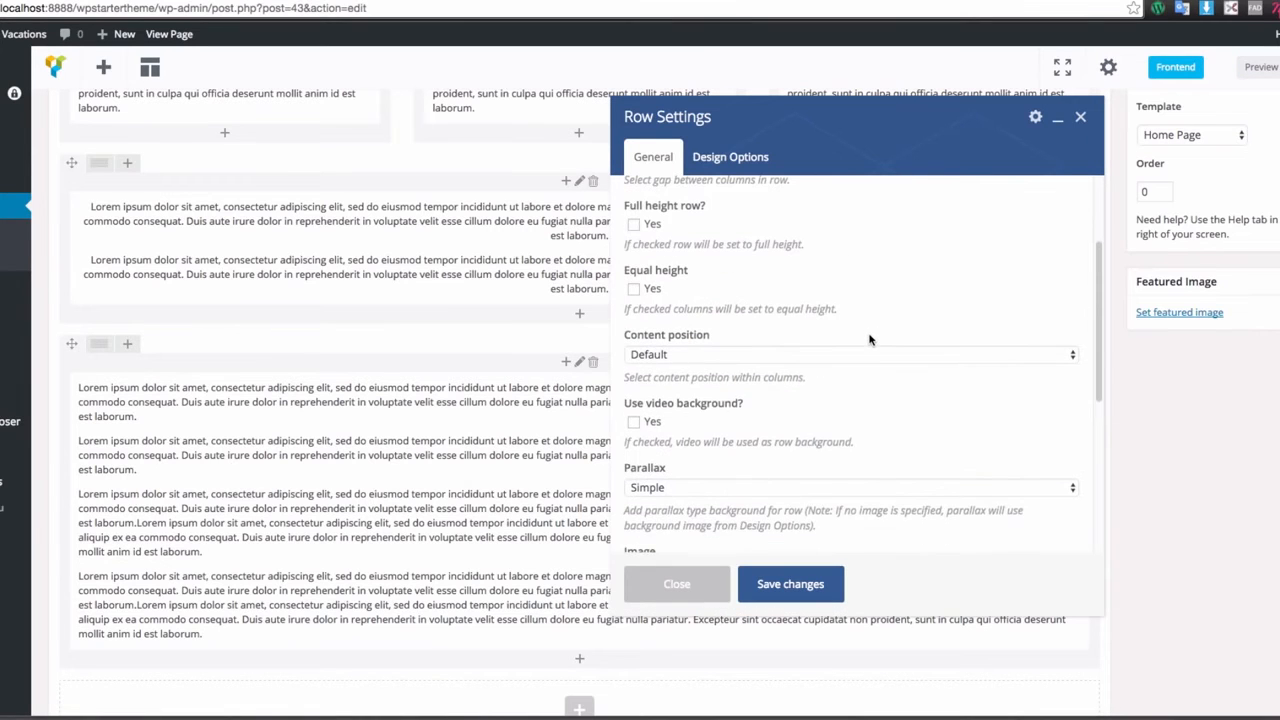
pyautogui.click(634, 422)
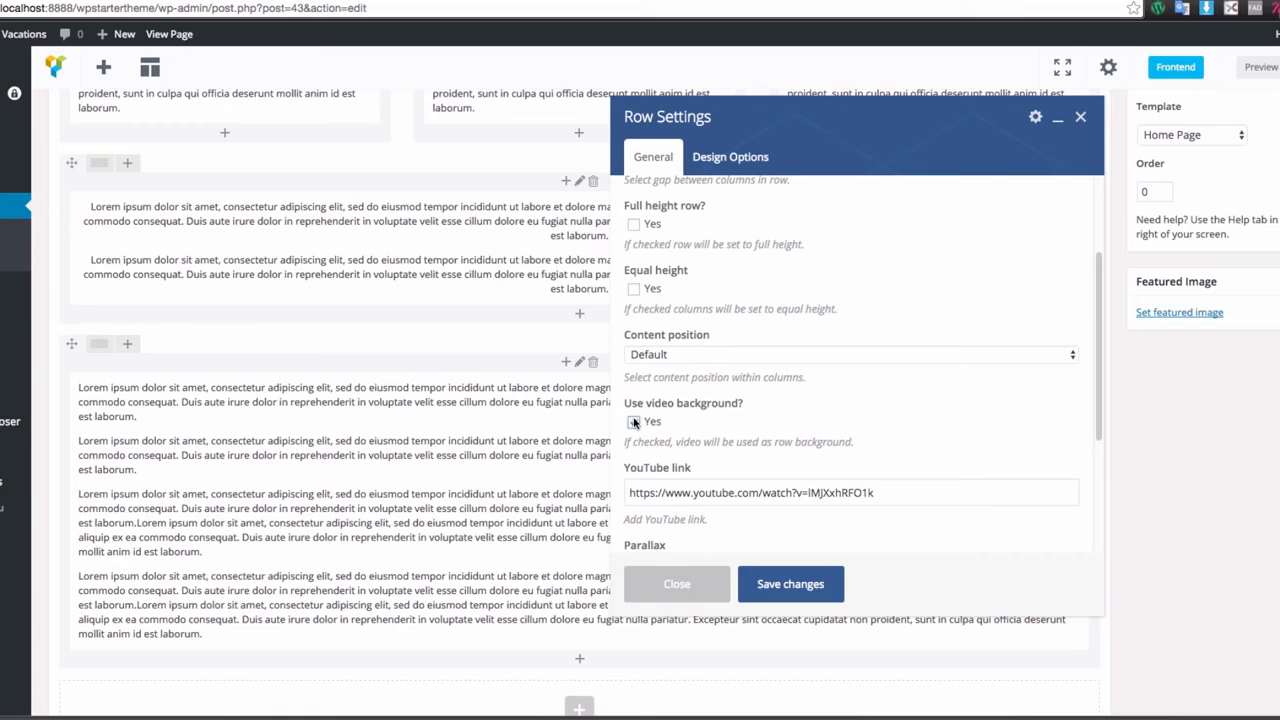
pyautogui.scroll(-1, 759, 412)
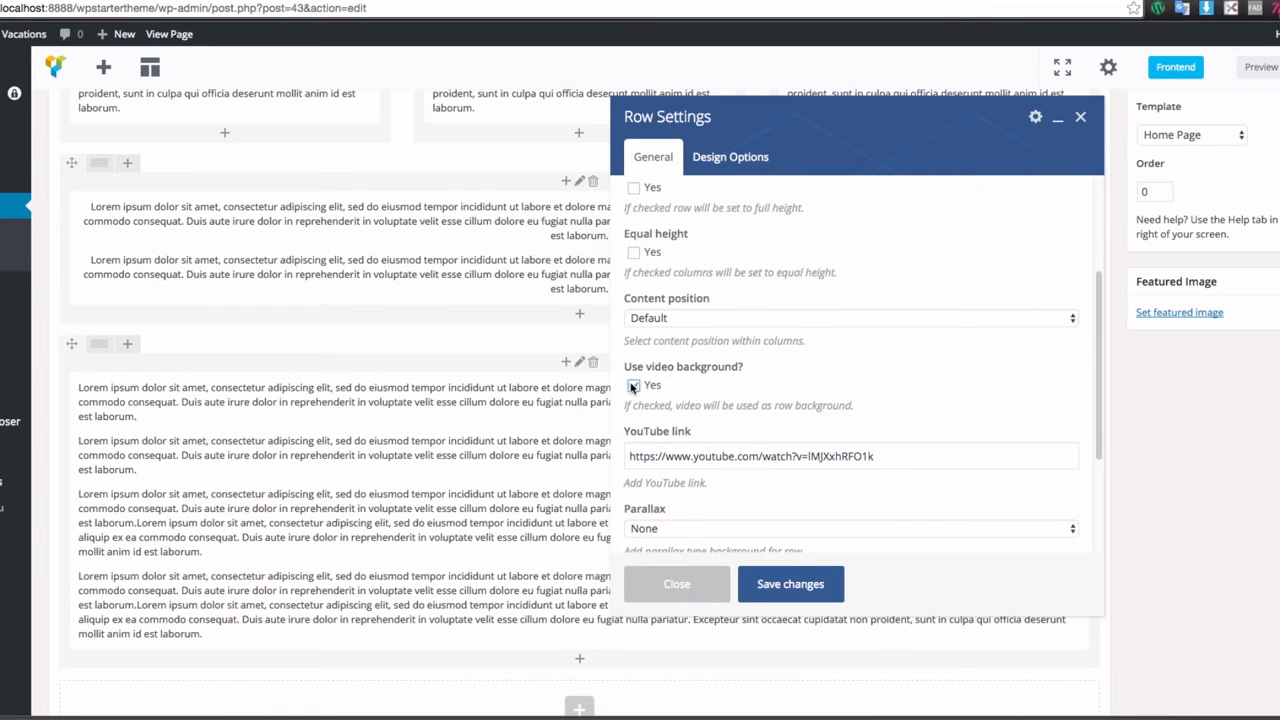
pyautogui.click(660, 462)
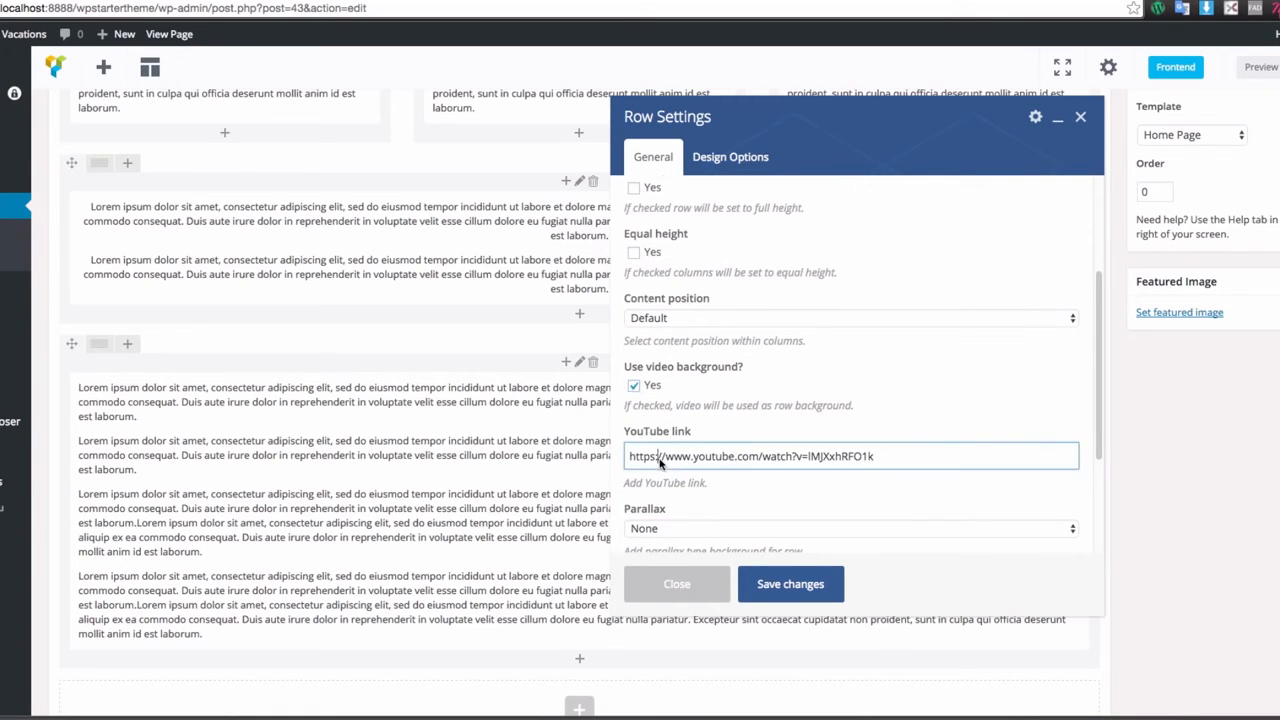
pyautogui.click(718, 425)
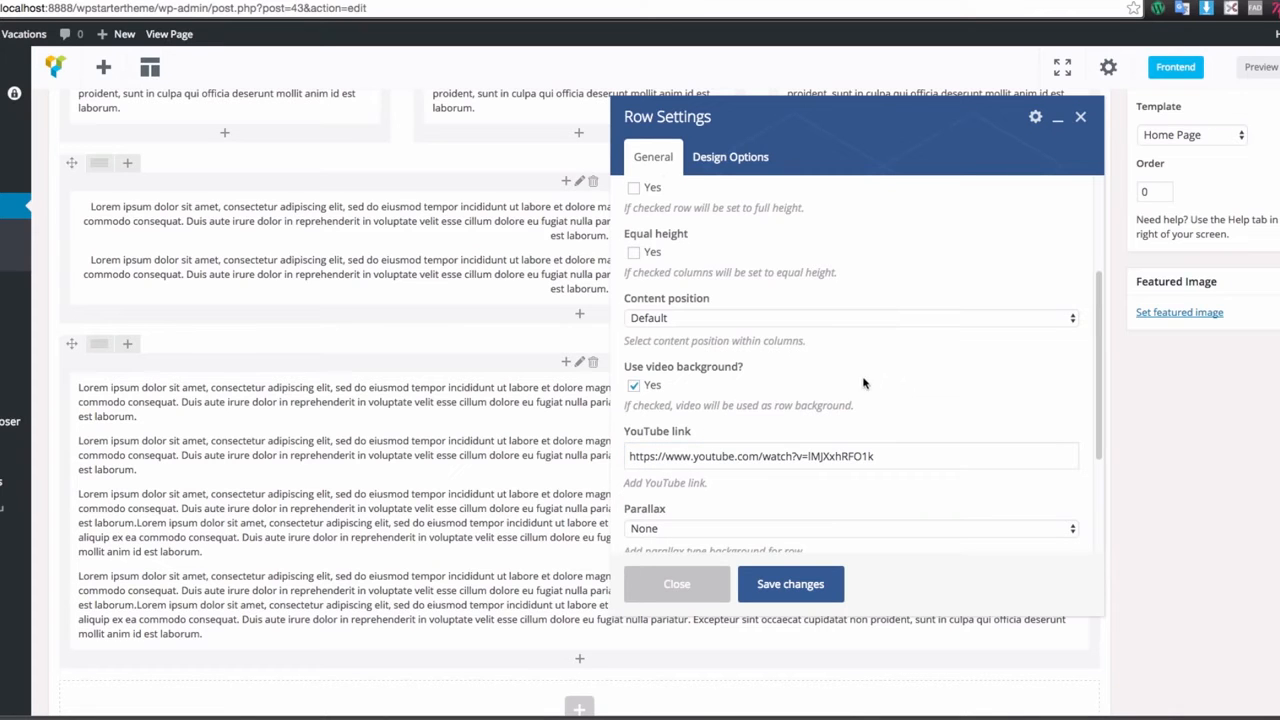
pyautogui.scroll(-1, 856, 383)
pyautogui.moveTo(672, 397); pyautogui.dragTo(808, 392)
pyautogui.click(816, 425)
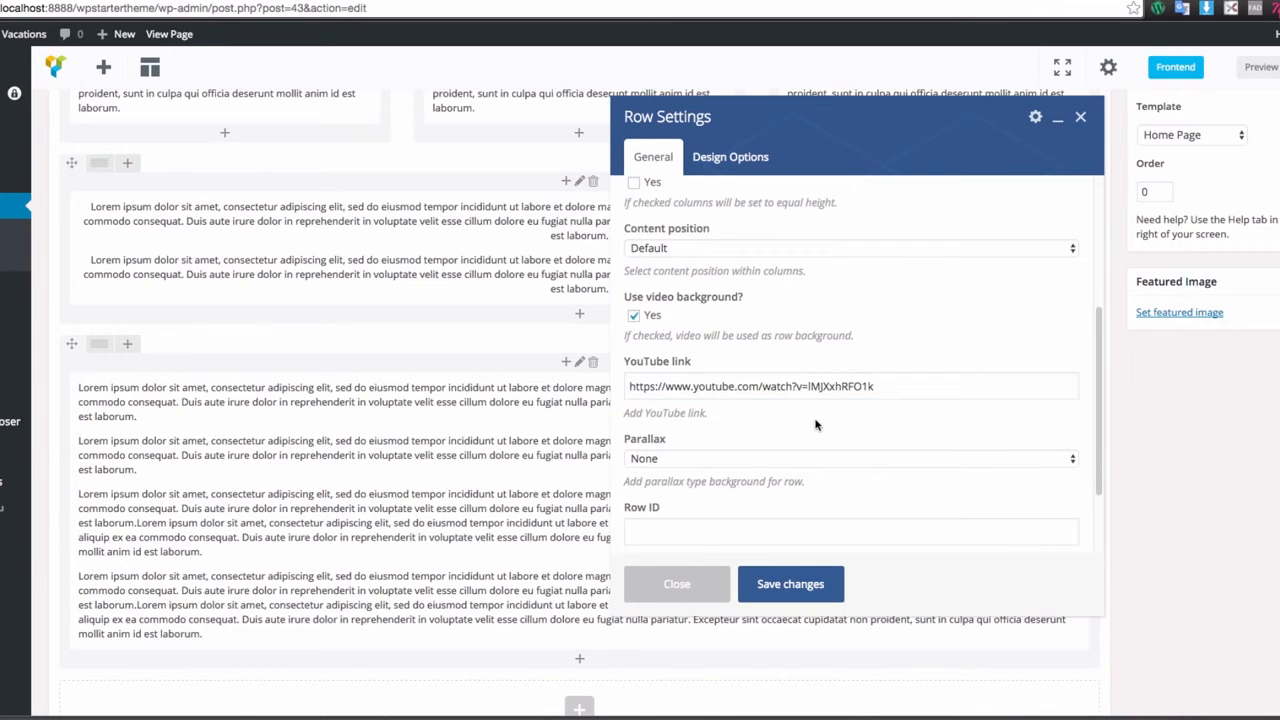
pyautogui.click(779, 583)
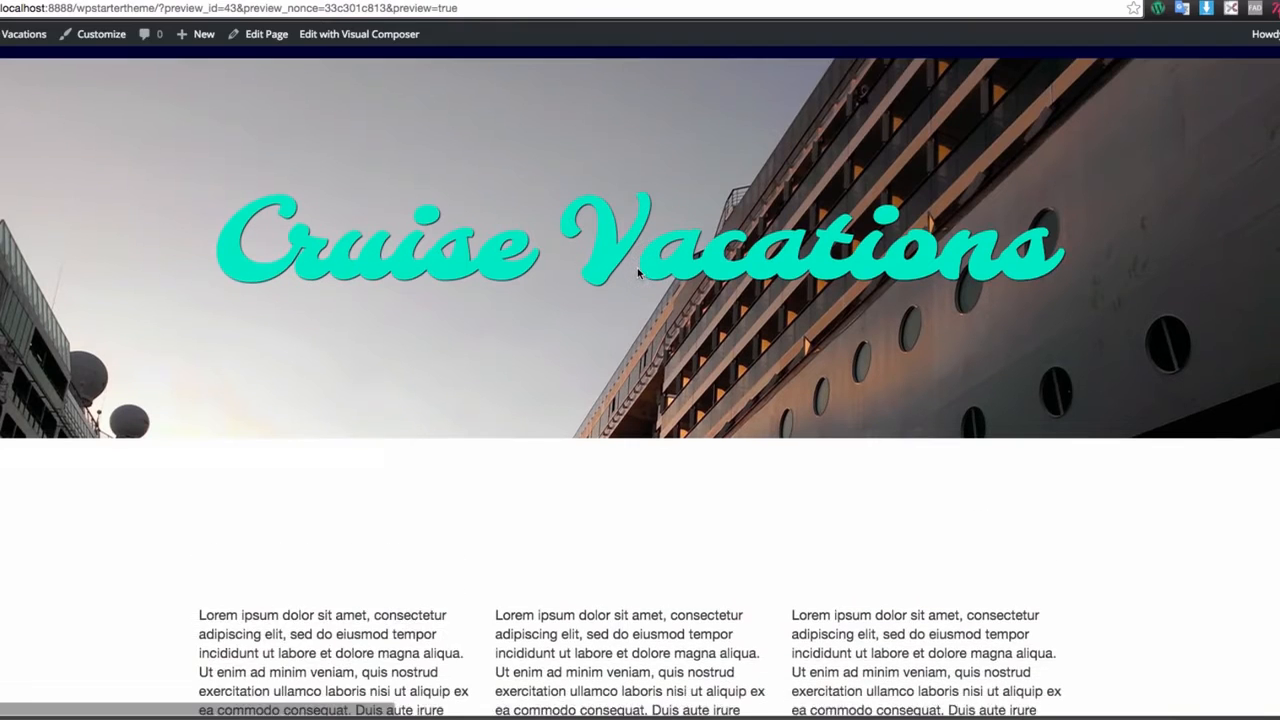
# - Examine the row's video background in the page preview and how readable the centered text is over it
pyautogui.scroll(-5, 650, 270)
pyautogui.scroll(-5, 638, 272)
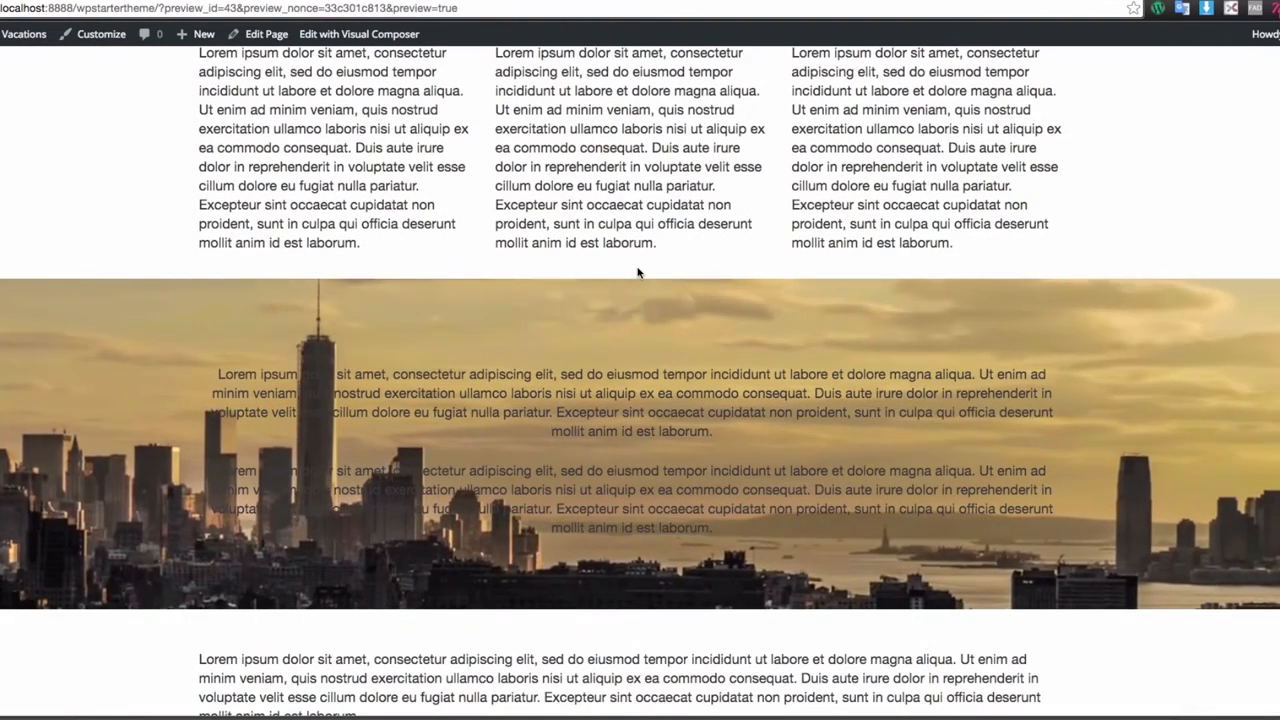
pyautogui.scroll(-1, 1068, 315)
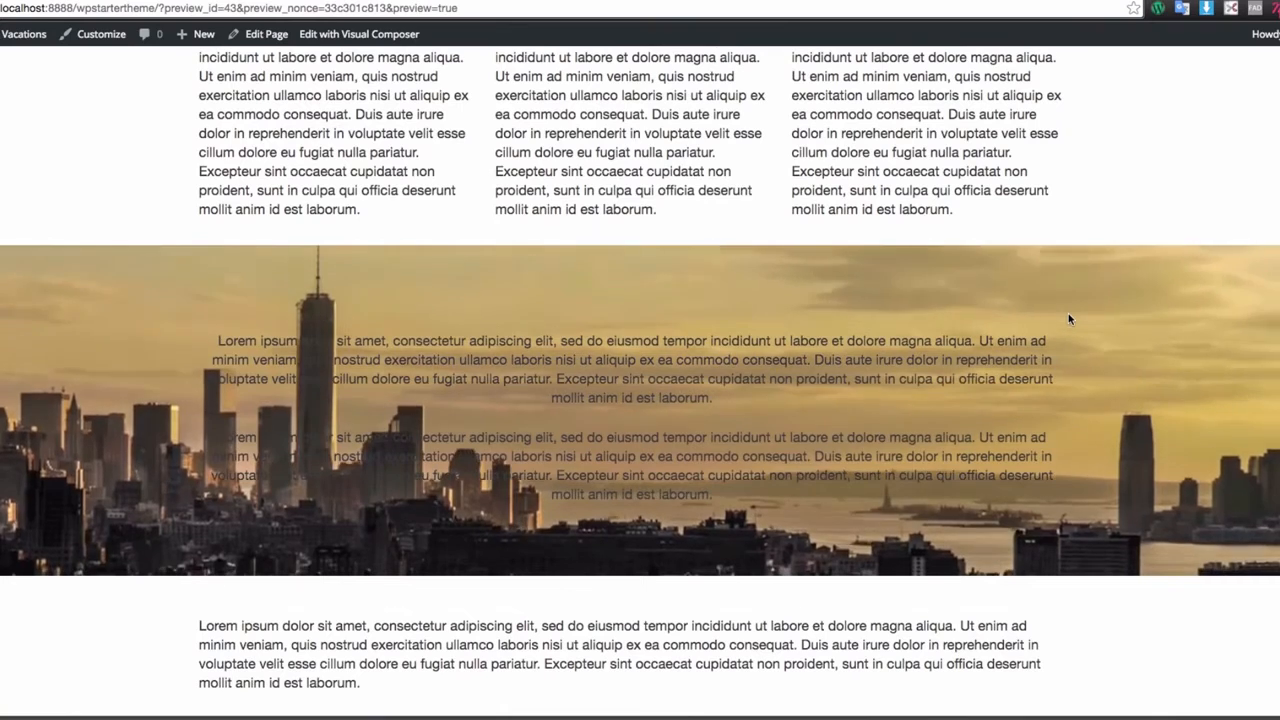
pyautogui.scroll(-1, 1068, 318)
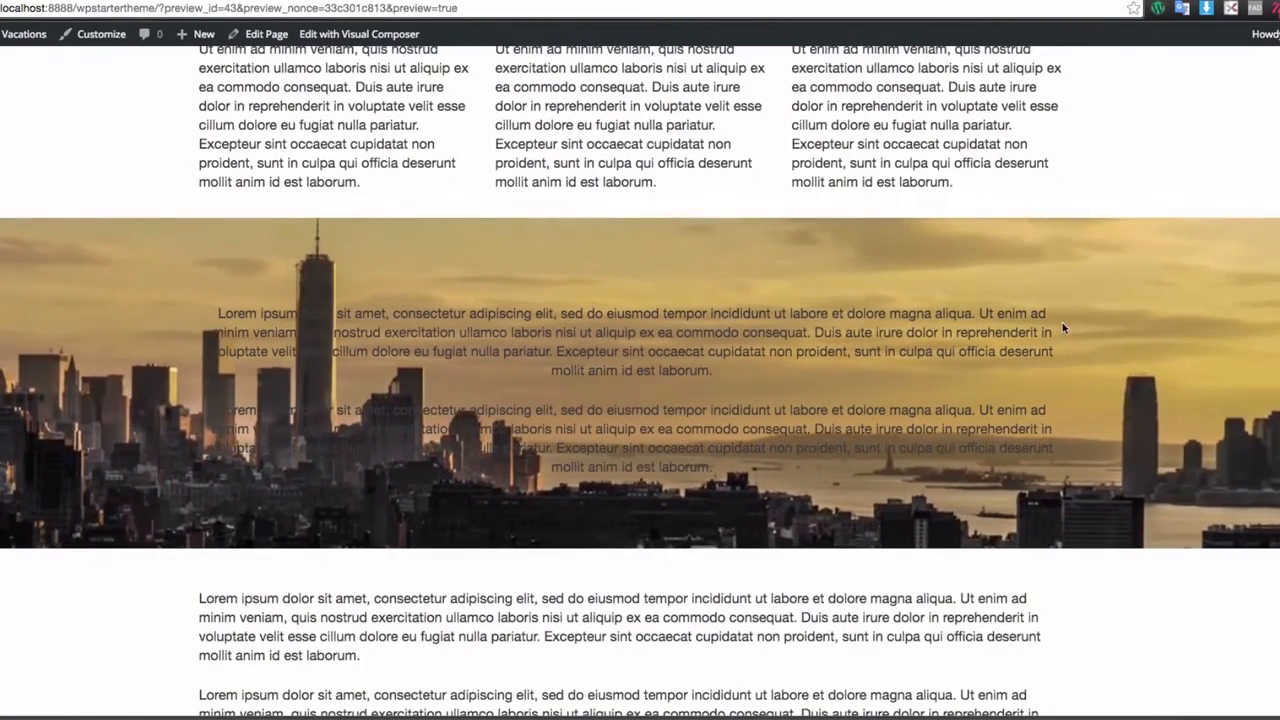
pyautogui.moveTo(714, 467); pyautogui.dragTo(224, 318)
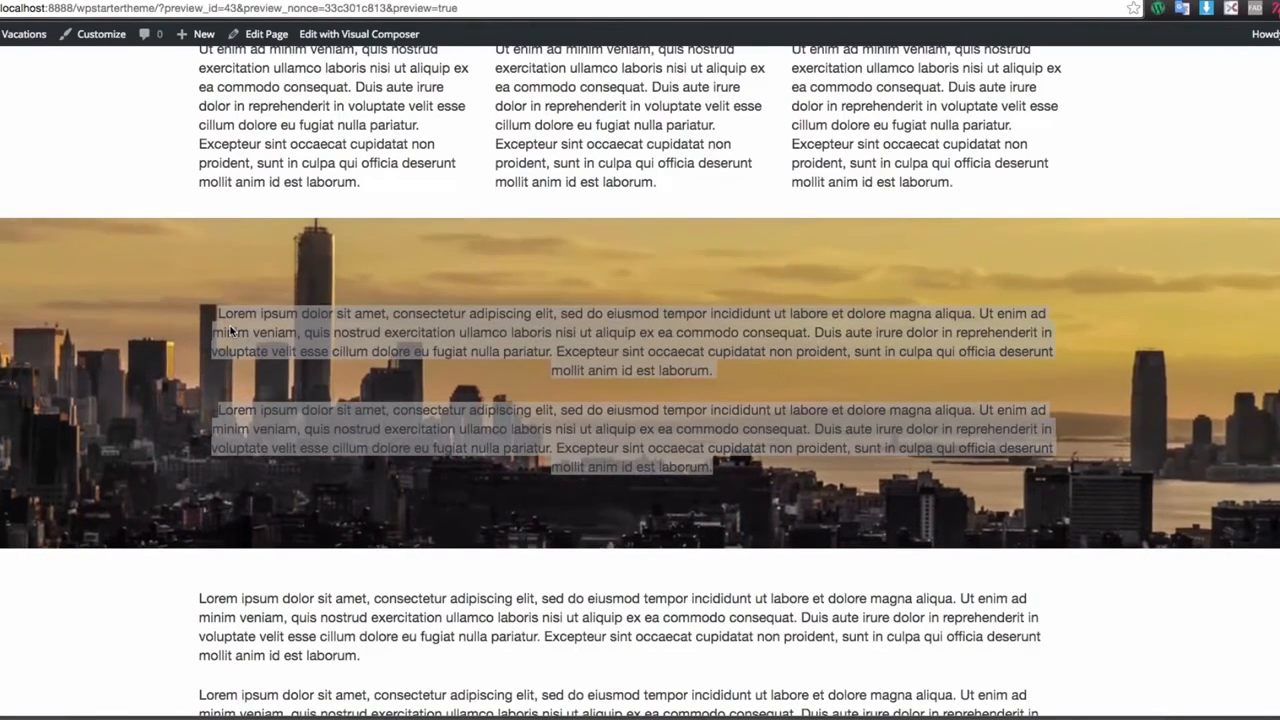
pyautogui.click(327, 371)
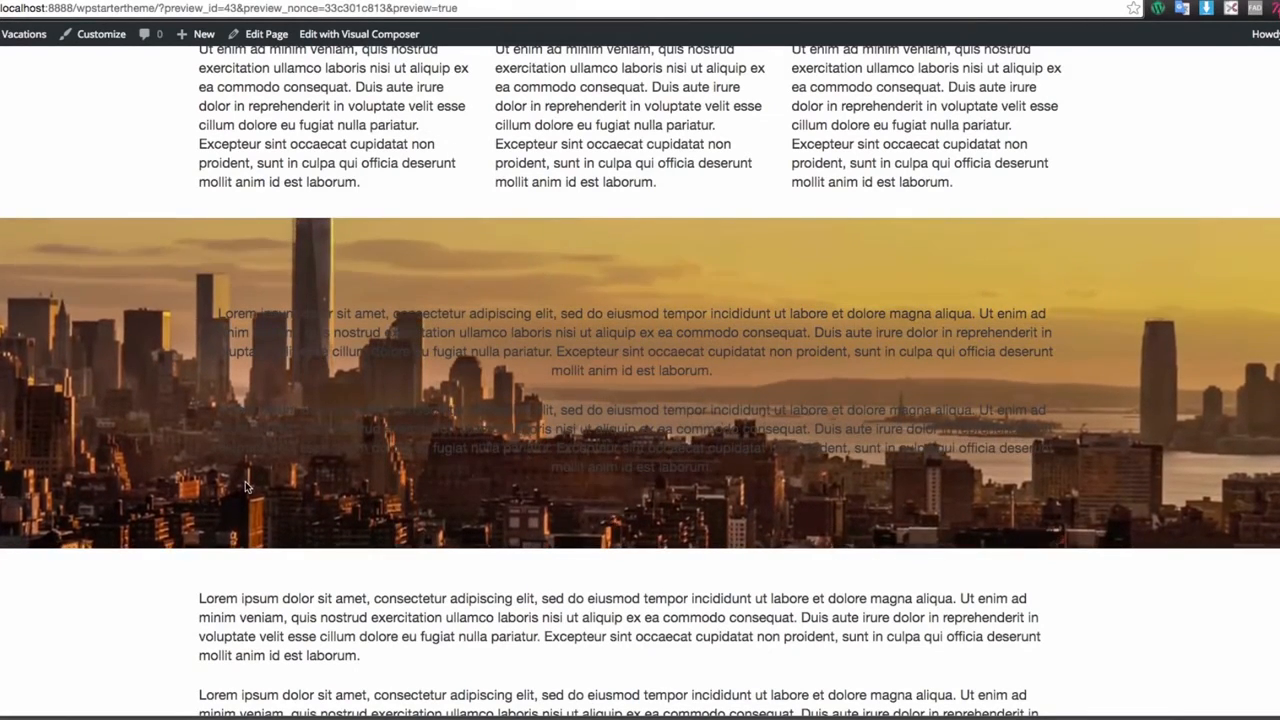
# - Highlight the centered text in the preview to compare its legibility over the video, check the row while scrolling, and close the preview
pyautogui.moveTo(710, 470); pyautogui.dragTo(215, 313)
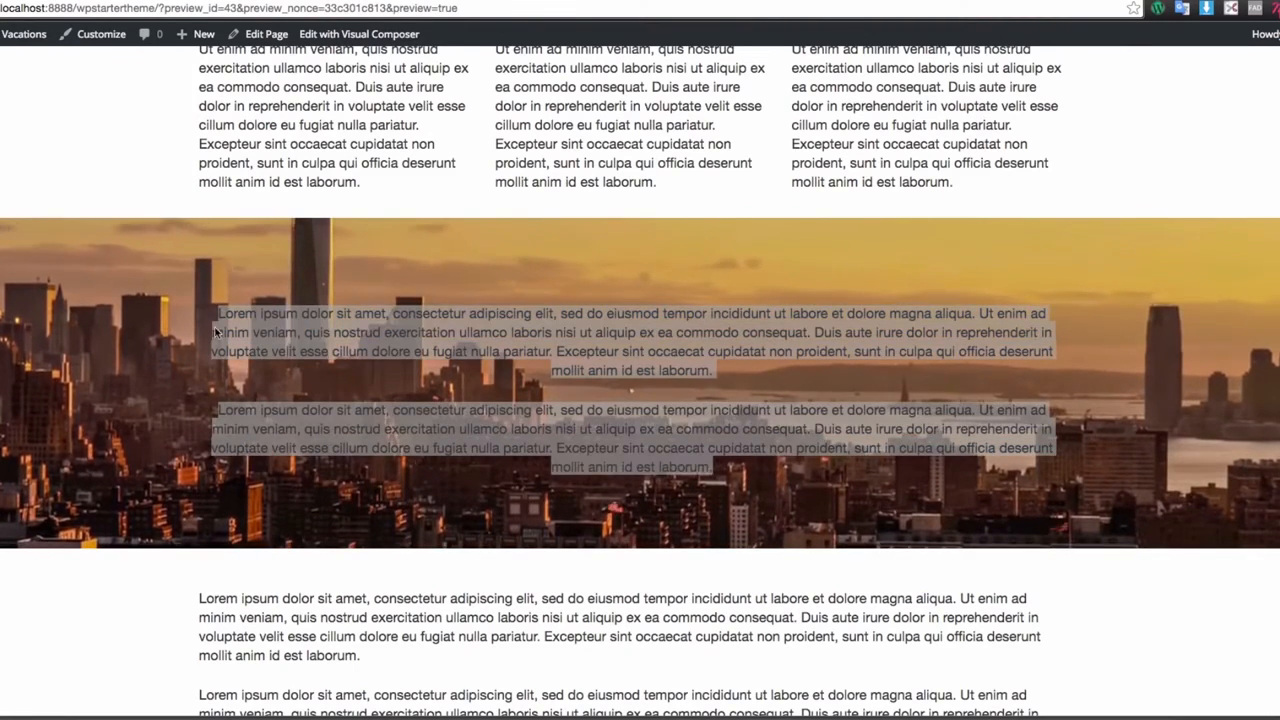
pyautogui.click(637, 492)
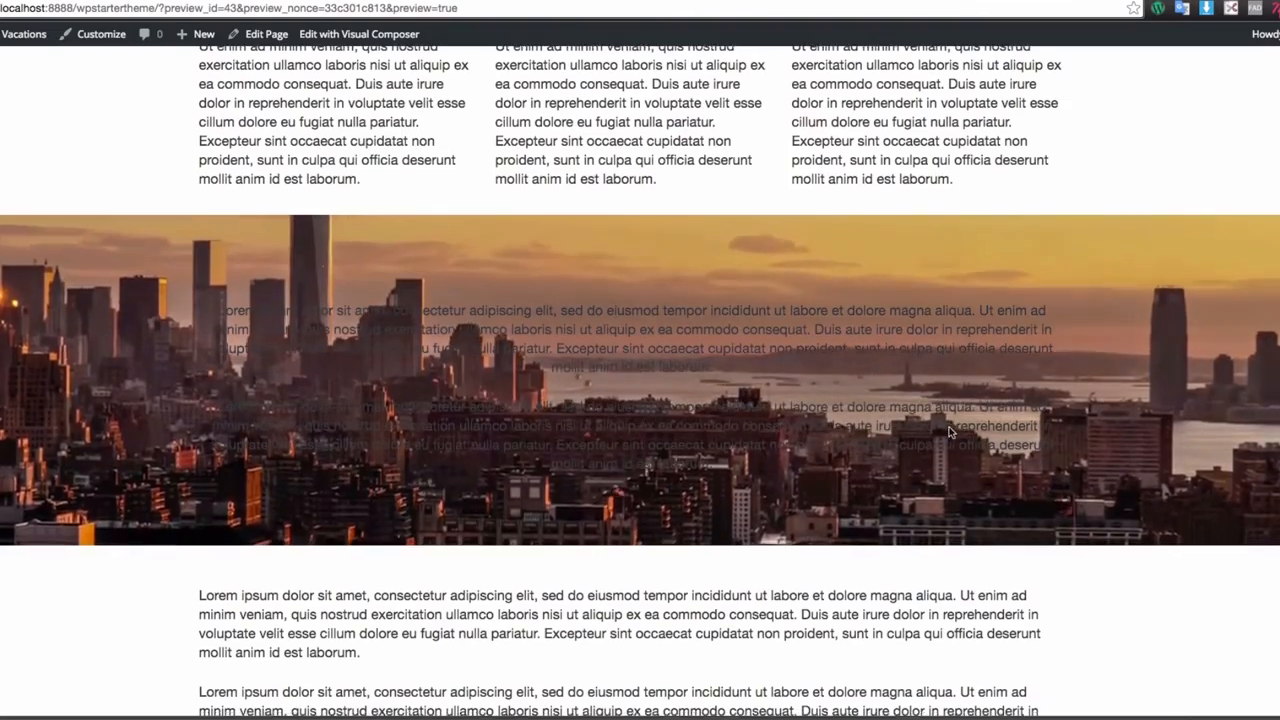
pyautogui.scroll(-4, 946, 434)
pyautogui.scroll(3, 950, 433)
pyautogui.scroll(1, 950, 433)
pyautogui.scroll(-1, 950, 433)
pyautogui.scroll(1, 951, 434)
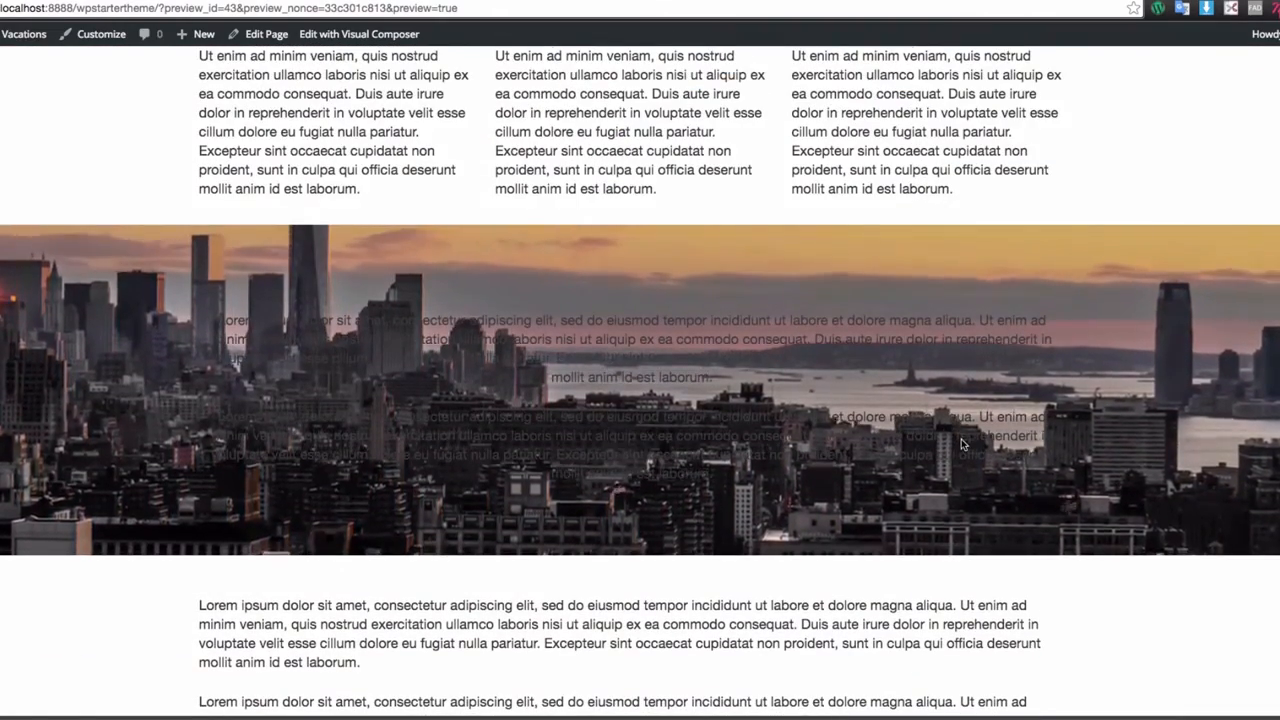
pyautogui.press('super+w')
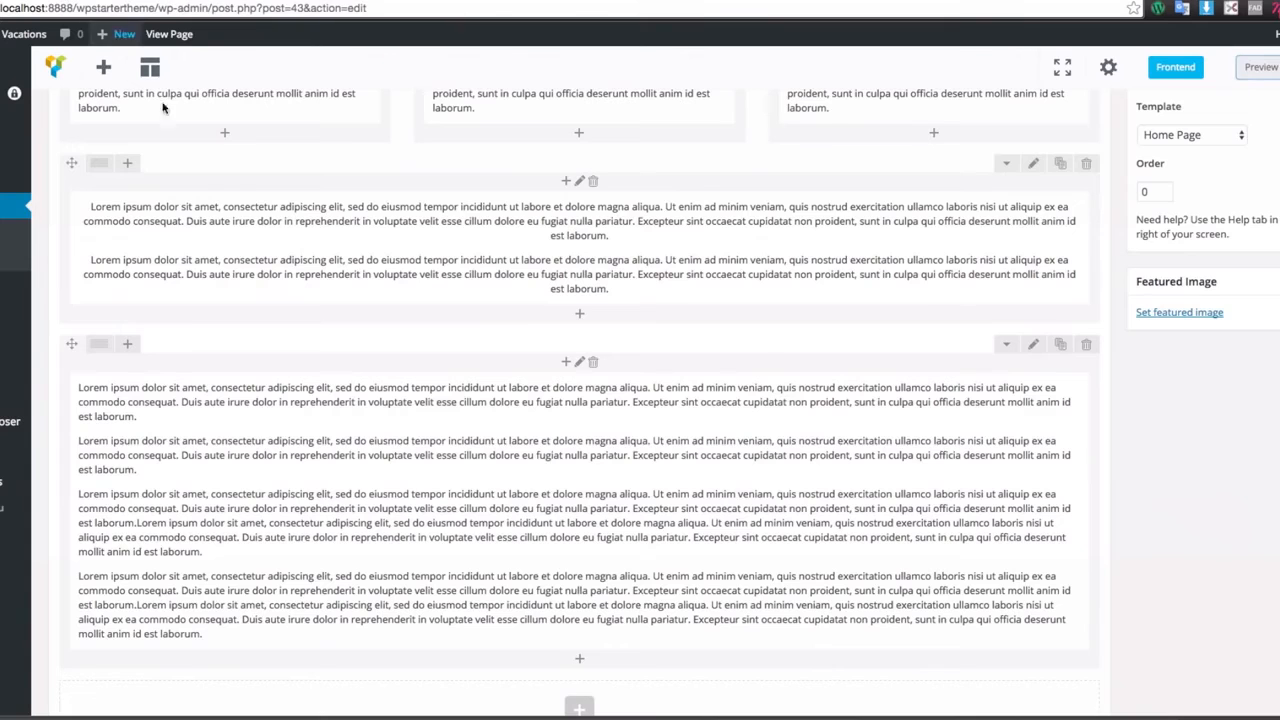
# - Add a new row at the end of the page and insert a Raw HTML element in it
pyautogui.scroll(-1, 451, 280)
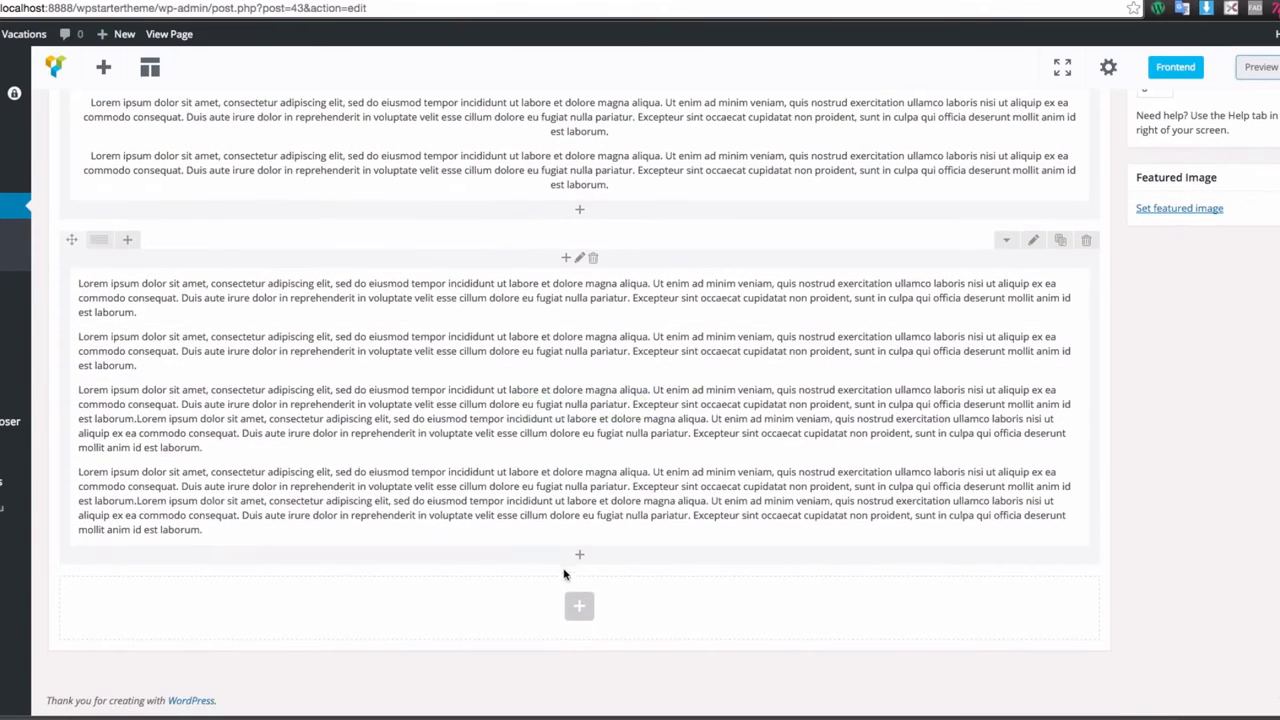
pyautogui.click(572, 610)
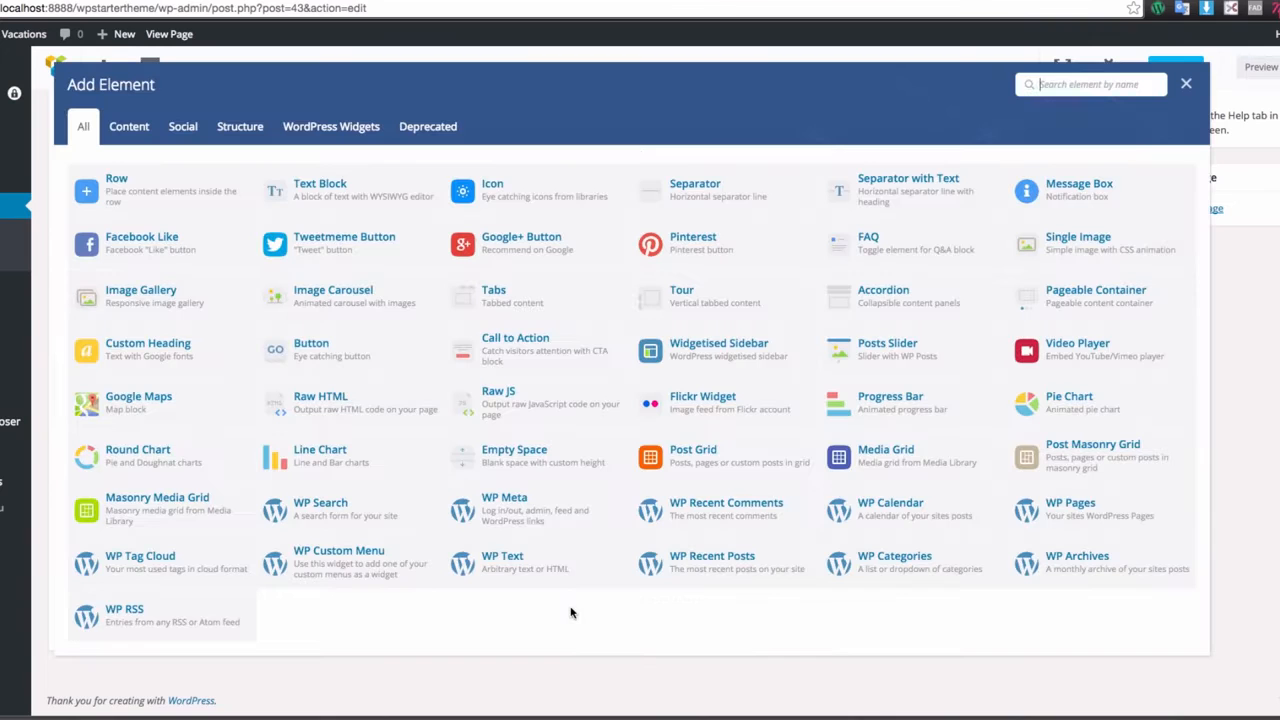
pyautogui.click(185, 190)
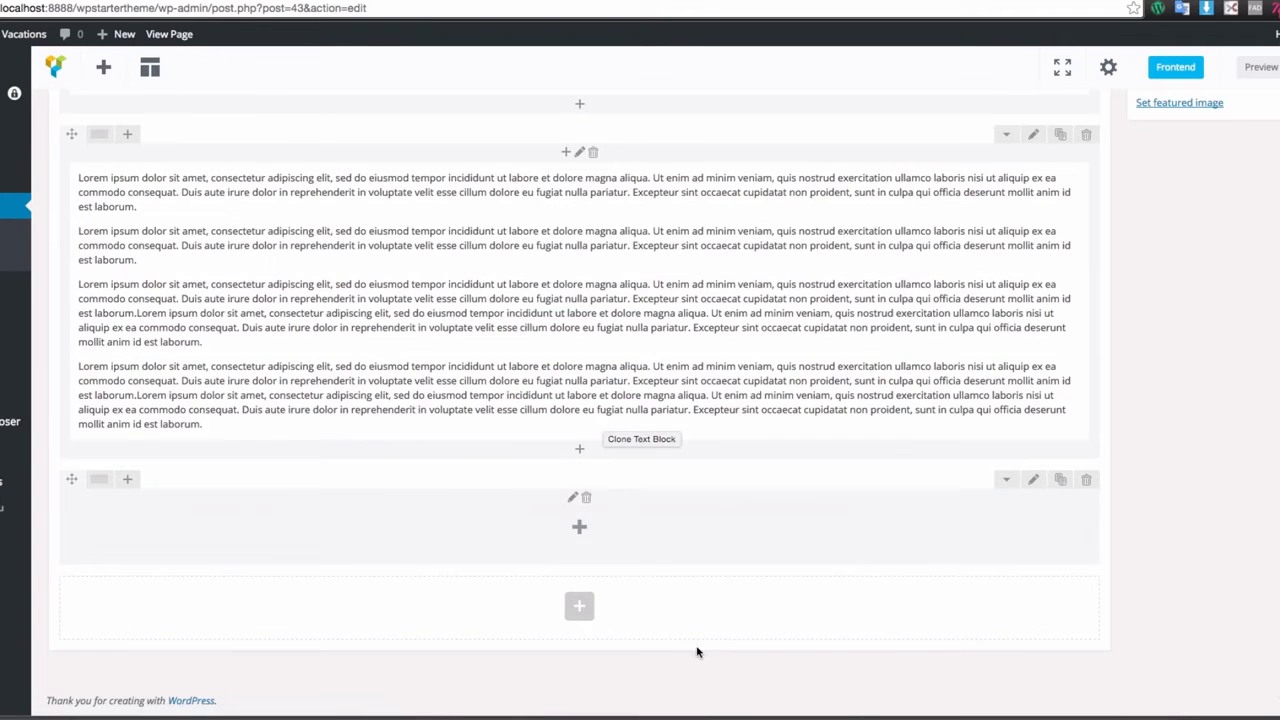
pyautogui.click(582, 529)
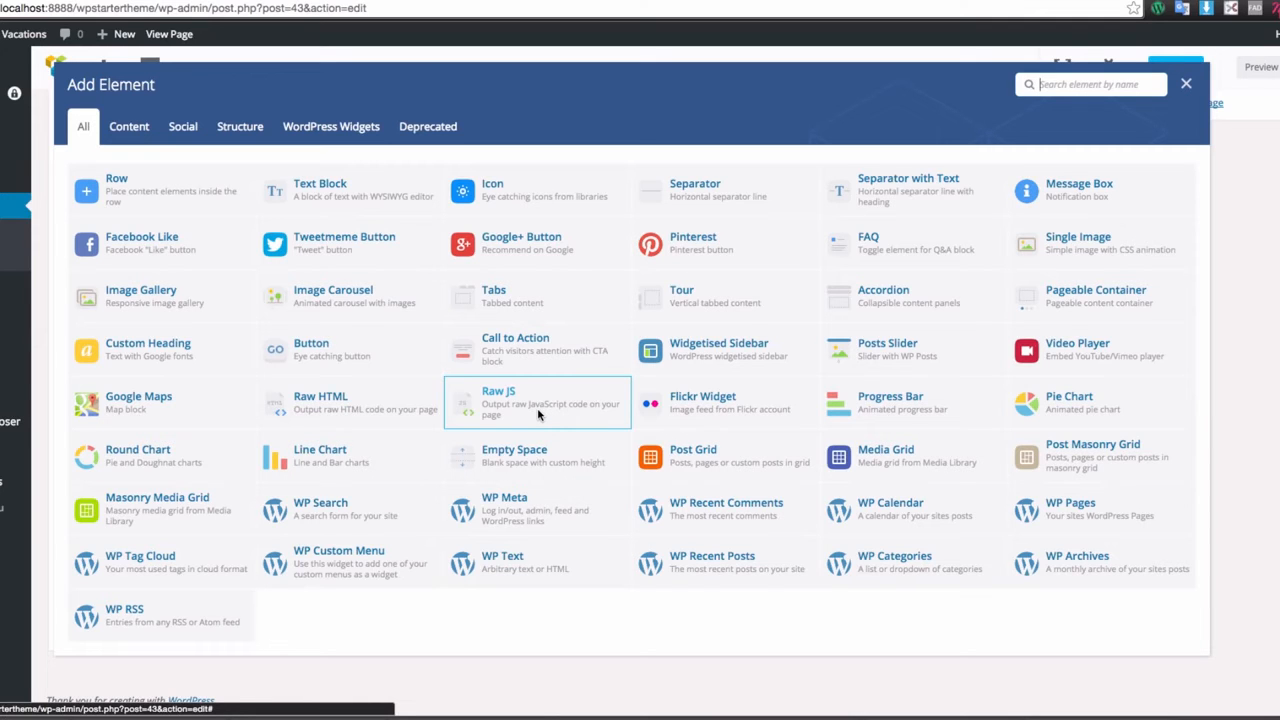
pyautogui.click(353, 409)
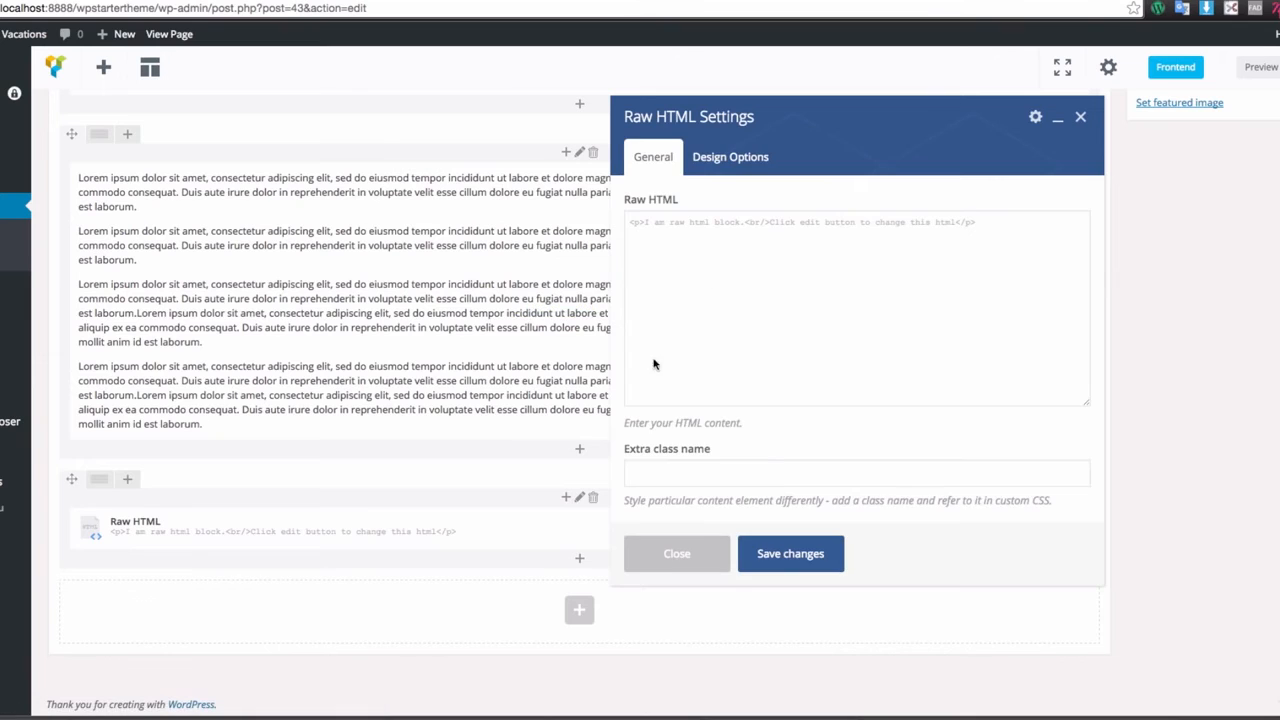
# - Replace the Raw HTML placeholder code with a <ul> list containing four <li>Test</li> items
pyautogui.click(719, 229)
pyautogui.press('super+a')
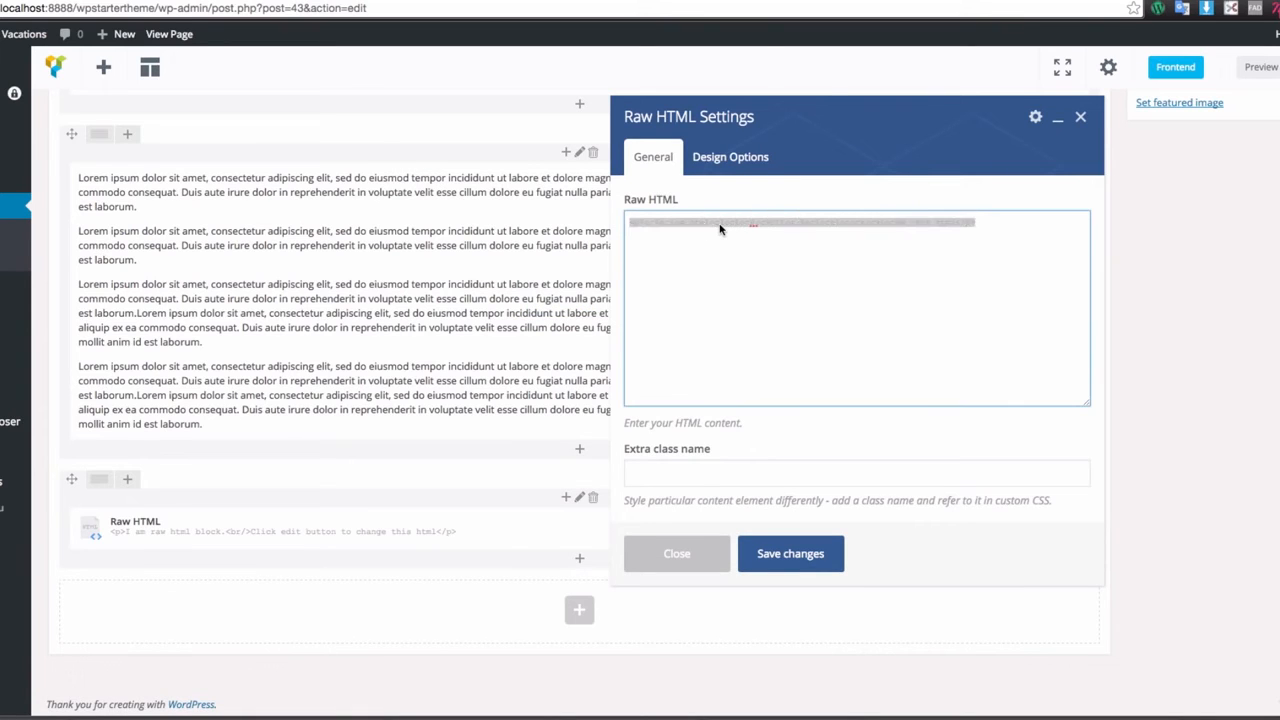
pyautogui.write('<li>Test</li>')
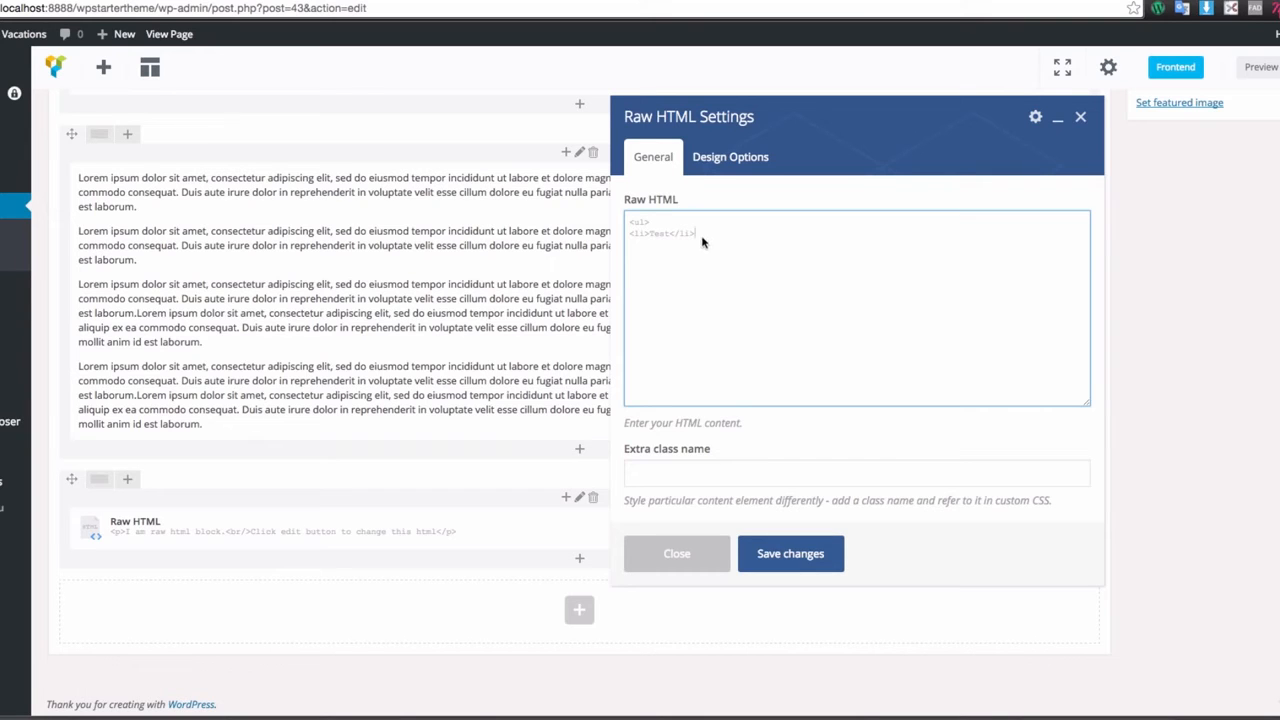
pyautogui.tripleClick(627, 240)
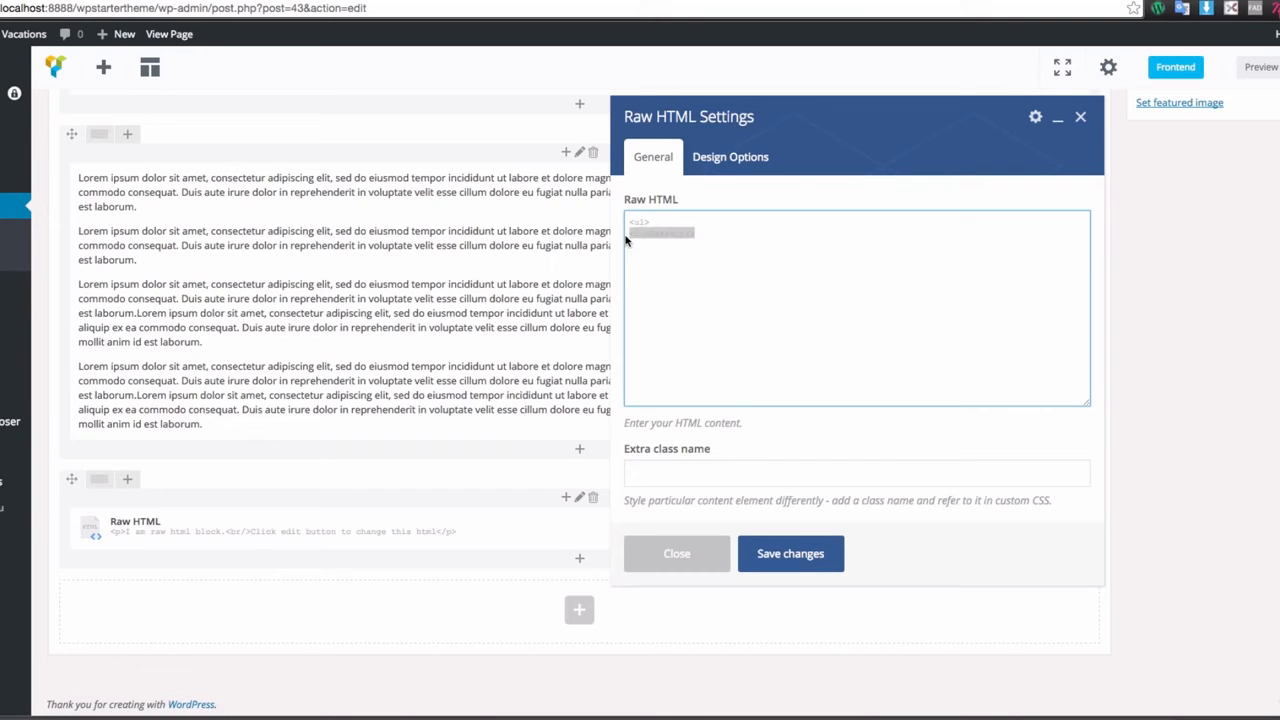
pyautogui.click(701, 237)
pyautogui.press('super+v')
pyautogui.press('super+v')
pyautogui.press('super+v')
# - Review the Raw HTML element's extra class and design options, and save its changes
pyautogui.click(689, 477)
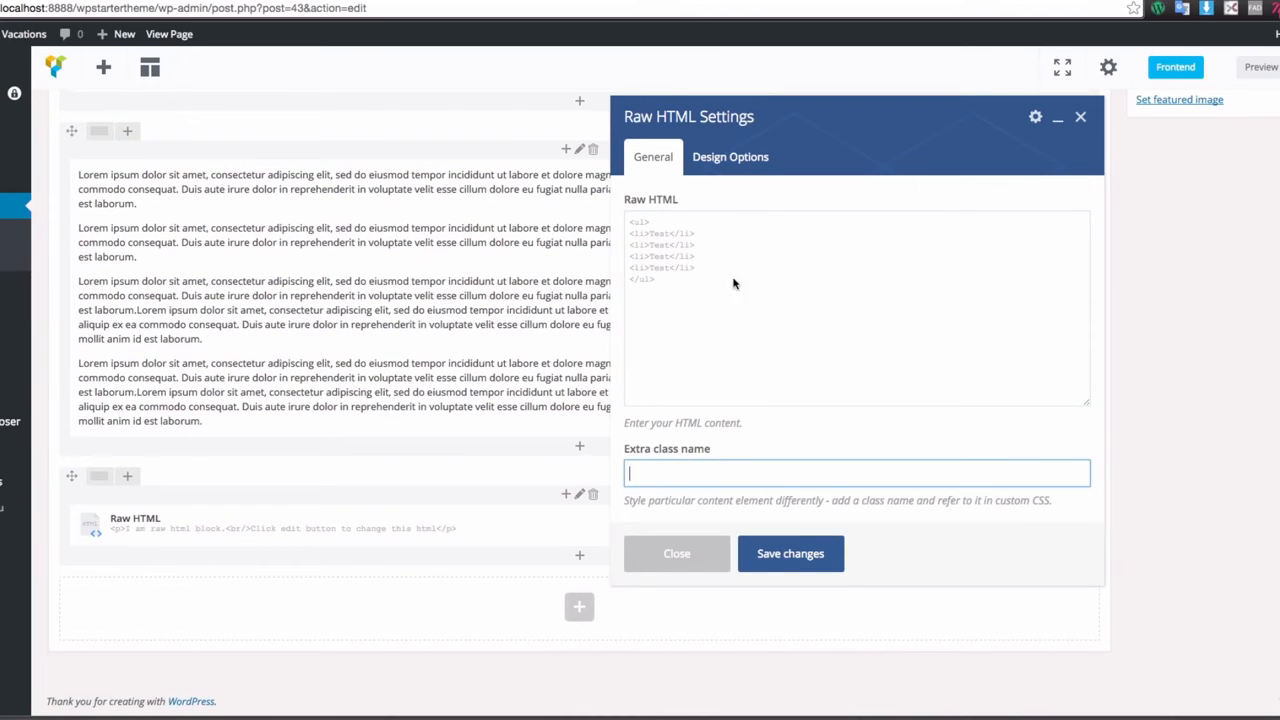
pyautogui.click(735, 158)
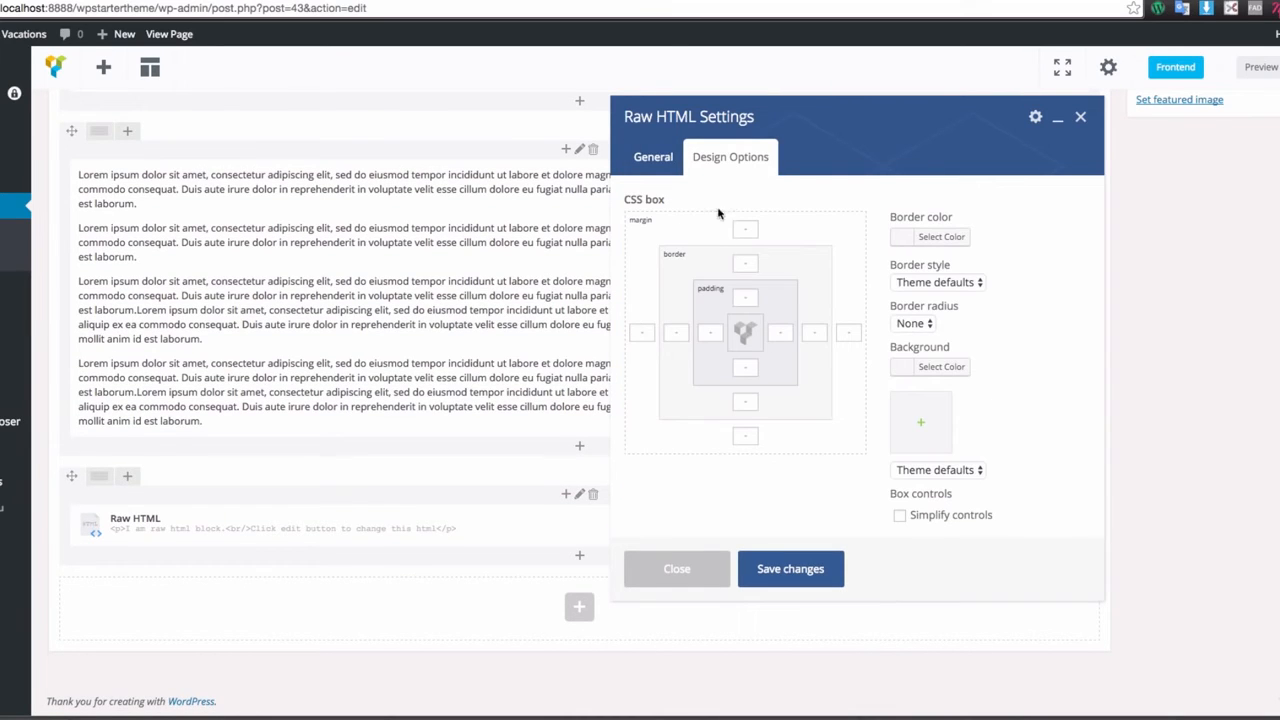
pyautogui.click(676, 168)
pyautogui.moveTo(672, 285); pyautogui.dragTo(638, 237)
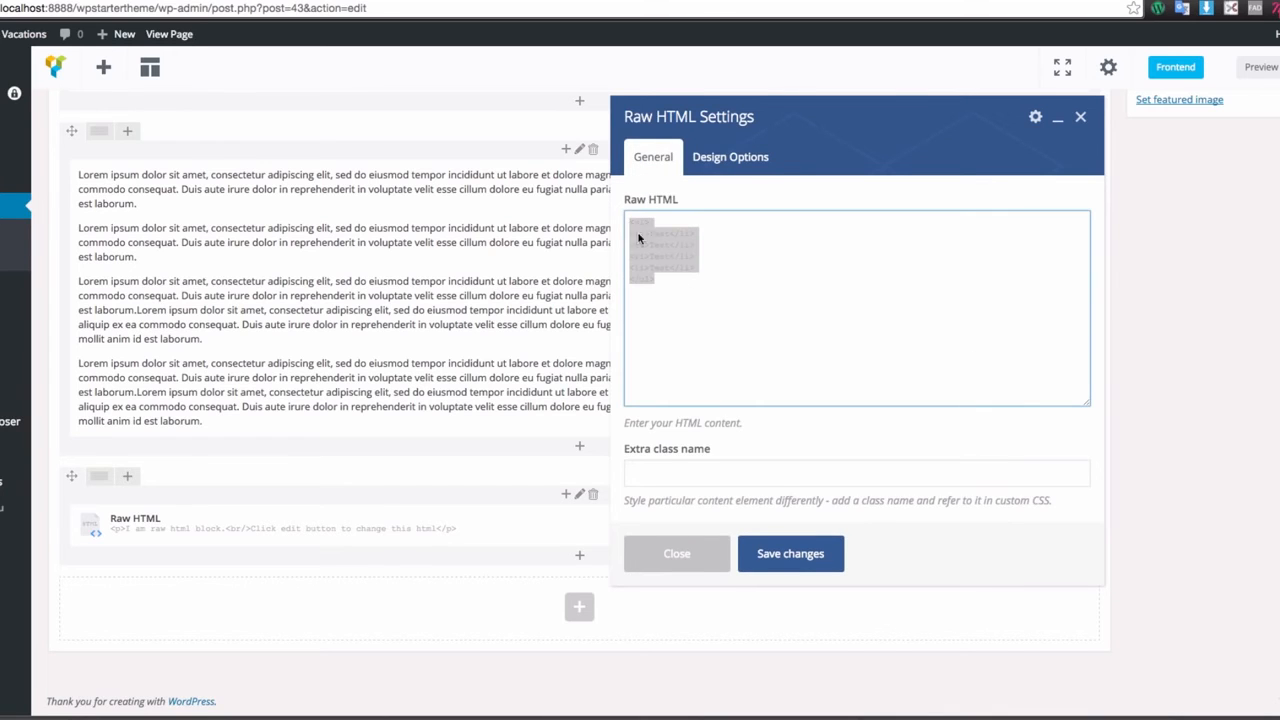
pyautogui.click(784, 555)
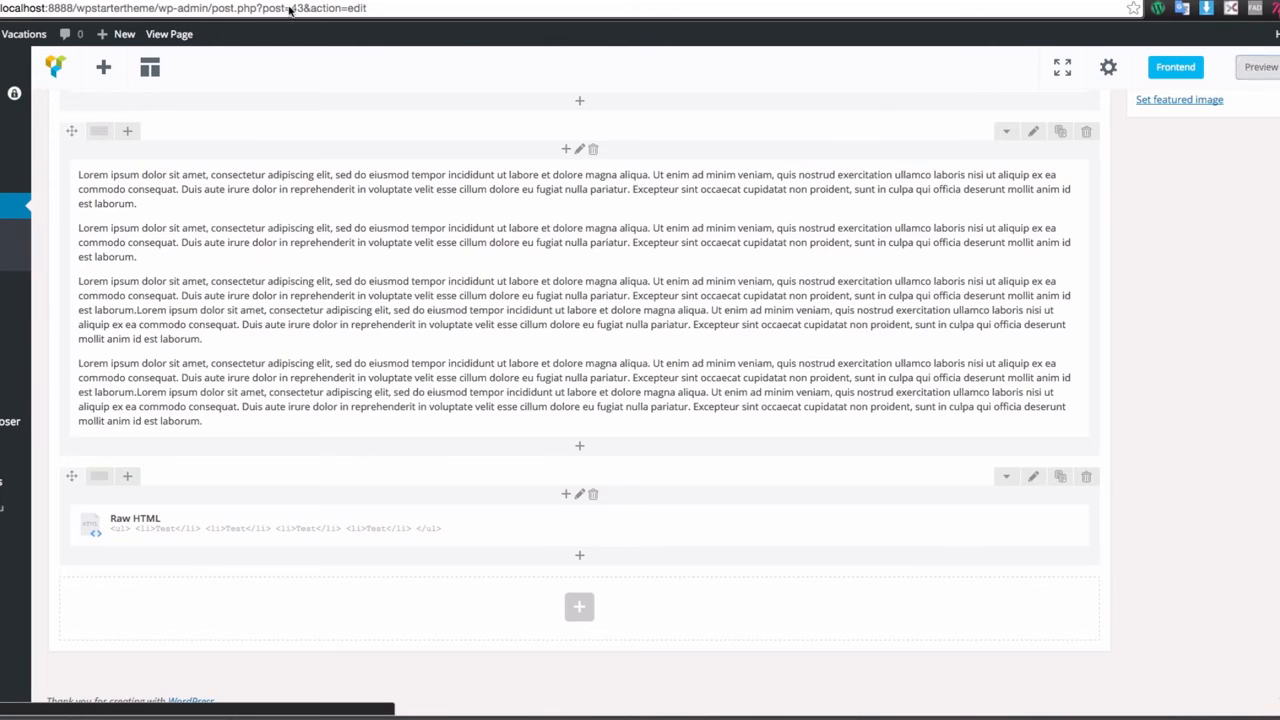
# - Preview the page and examine how the Raw HTML bullet list renders below the full-width text
pyautogui.click(212, 5)
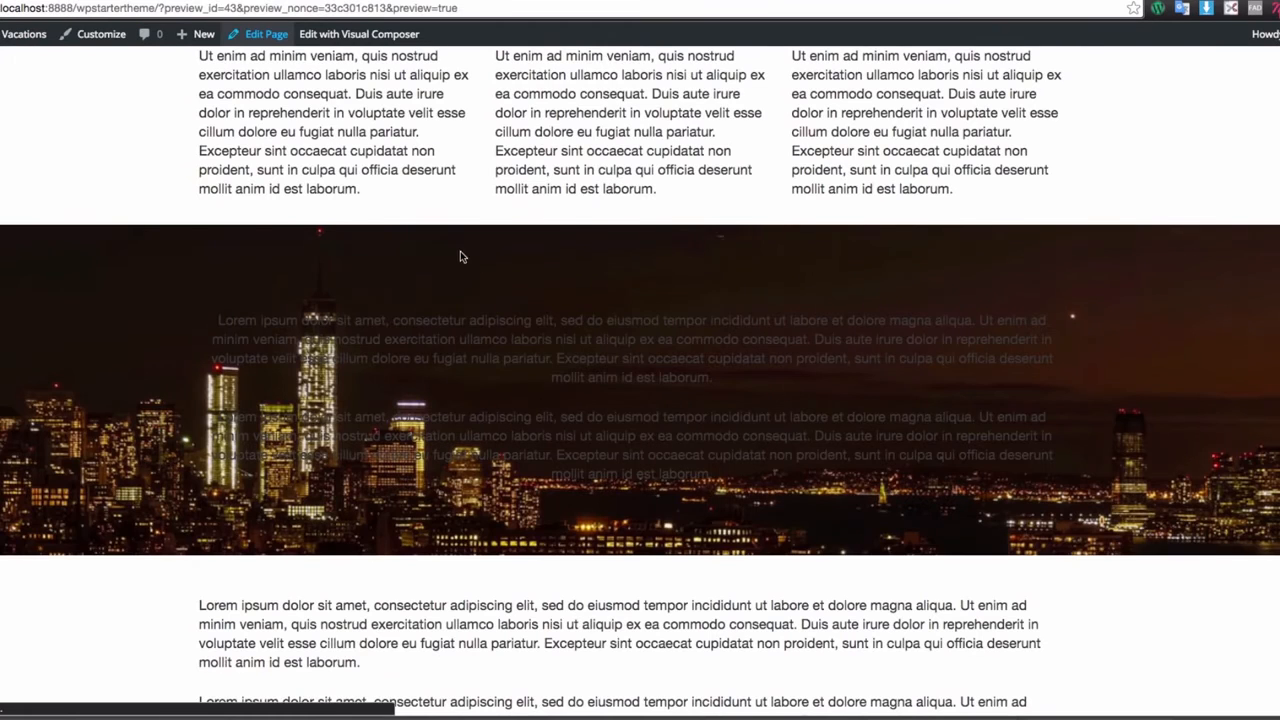
pyautogui.scroll(-5, 540, 280)
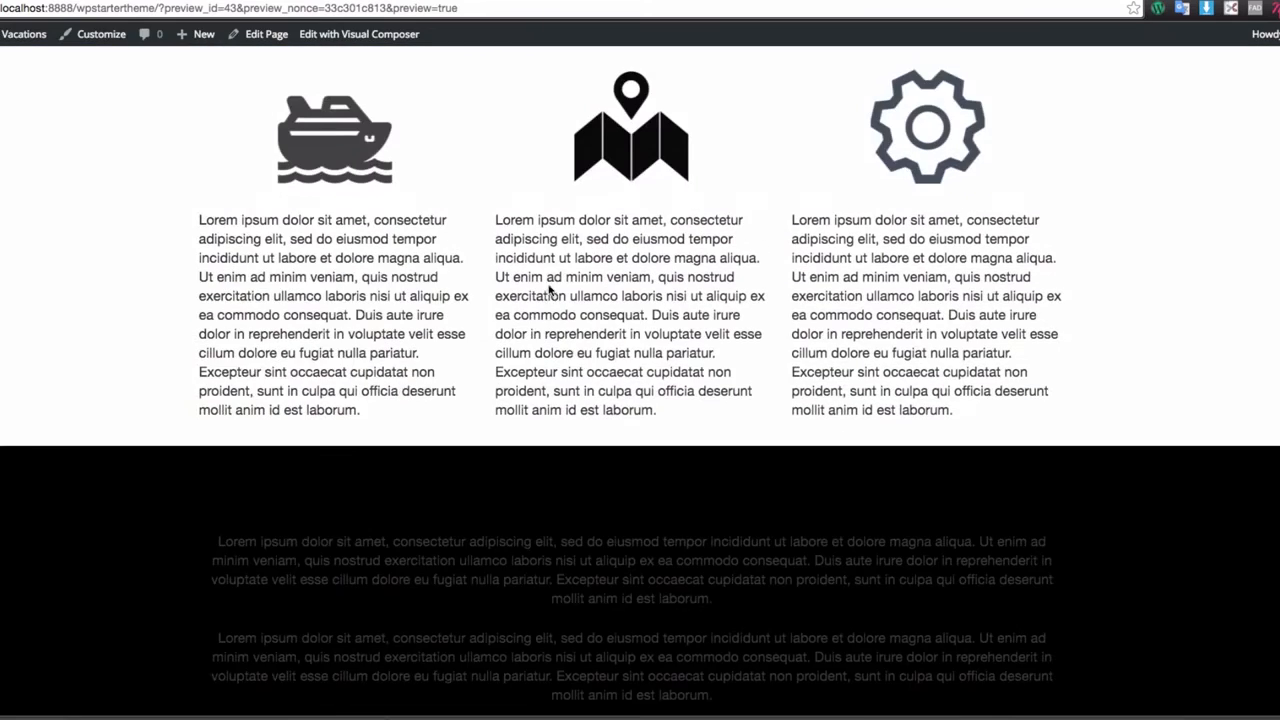
pyautogui.scroll(-5, 556, 287)
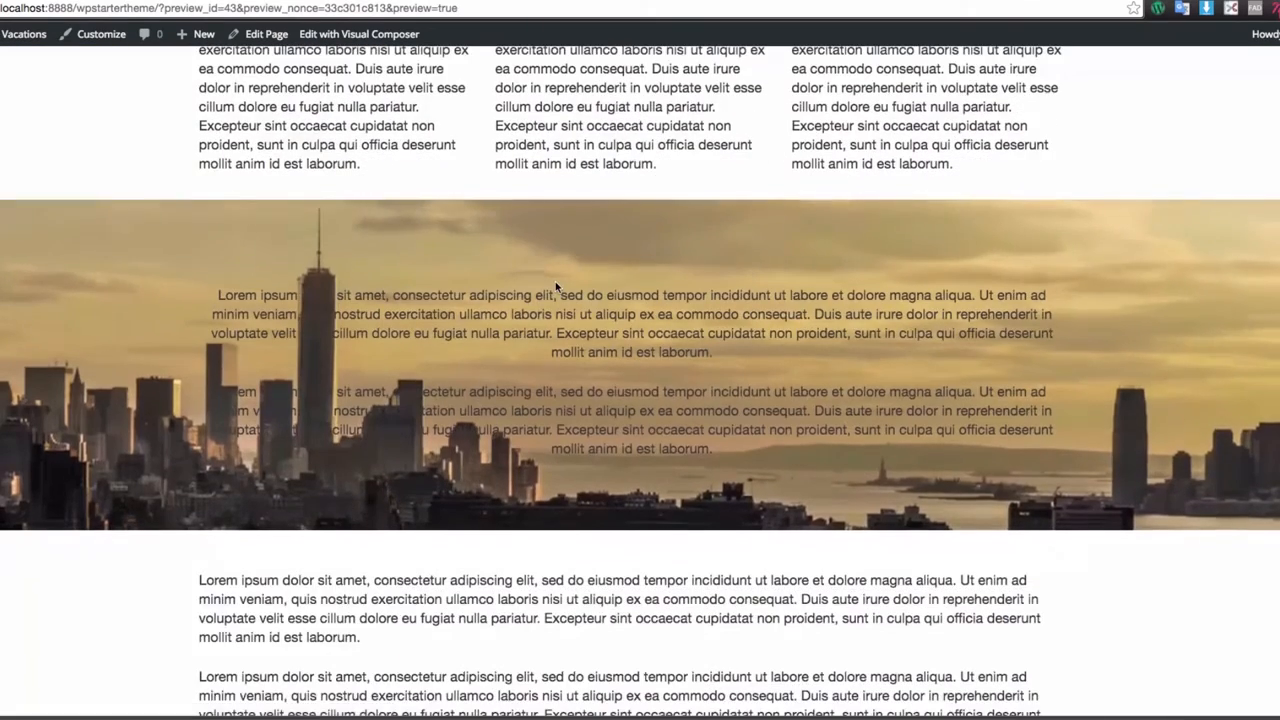
pyautogui.scroll(-6, 555, 281)
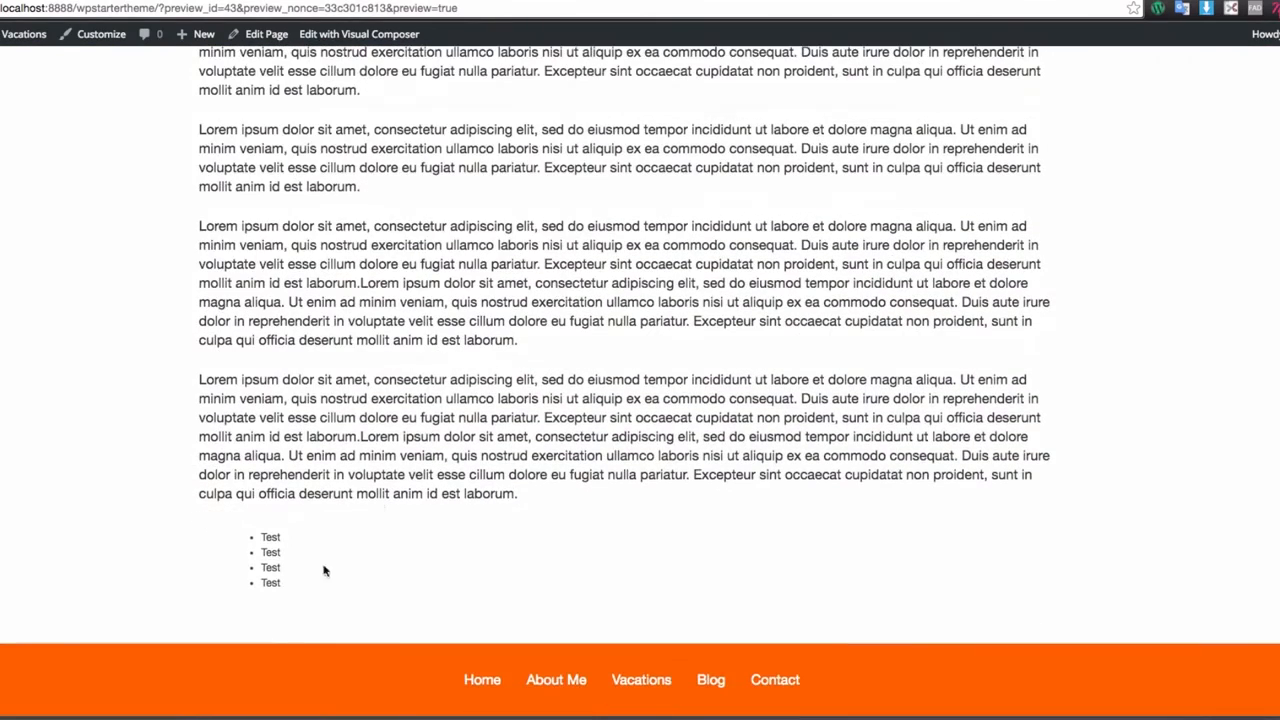
pyautogui.moveTo(274, 590); pyautogui.dragTo(294, 608)
pyautogui.click(277, 560)
# - Return to the page editor and add a Tabs element below the Raw HTML element in the last row
pyautogui.click(262, 34)
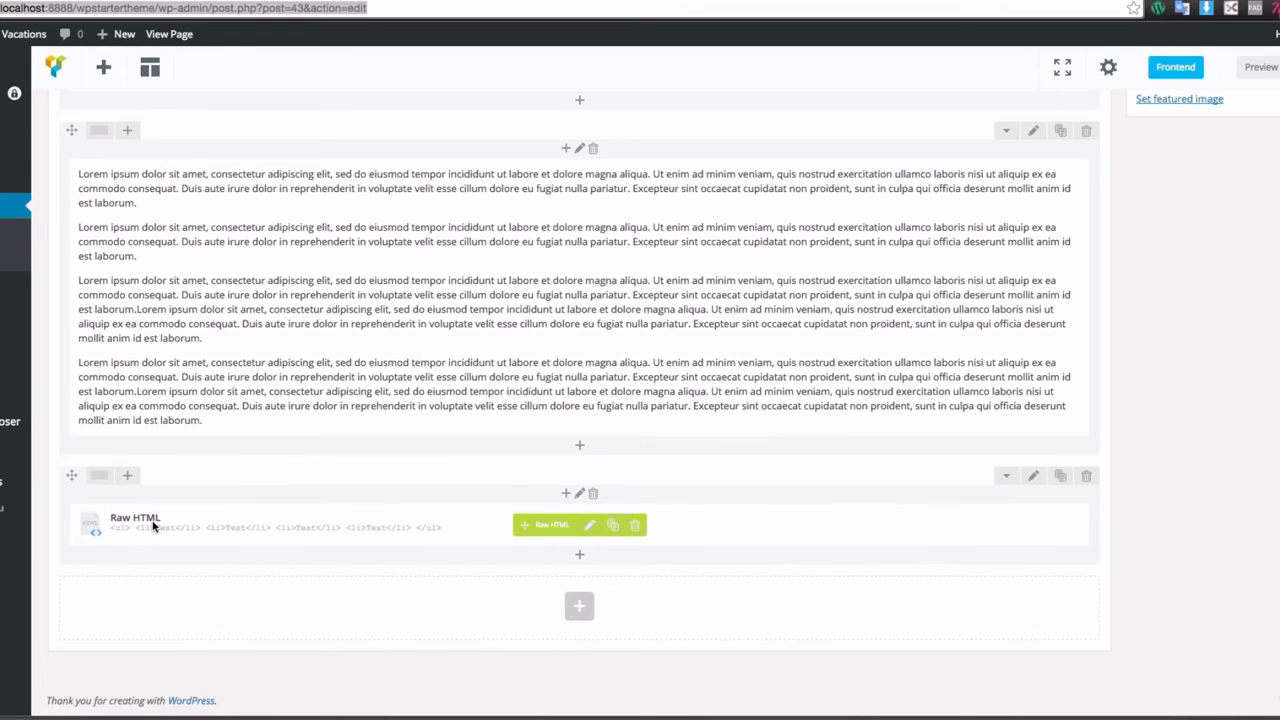
pyautogui.click(579, 554)
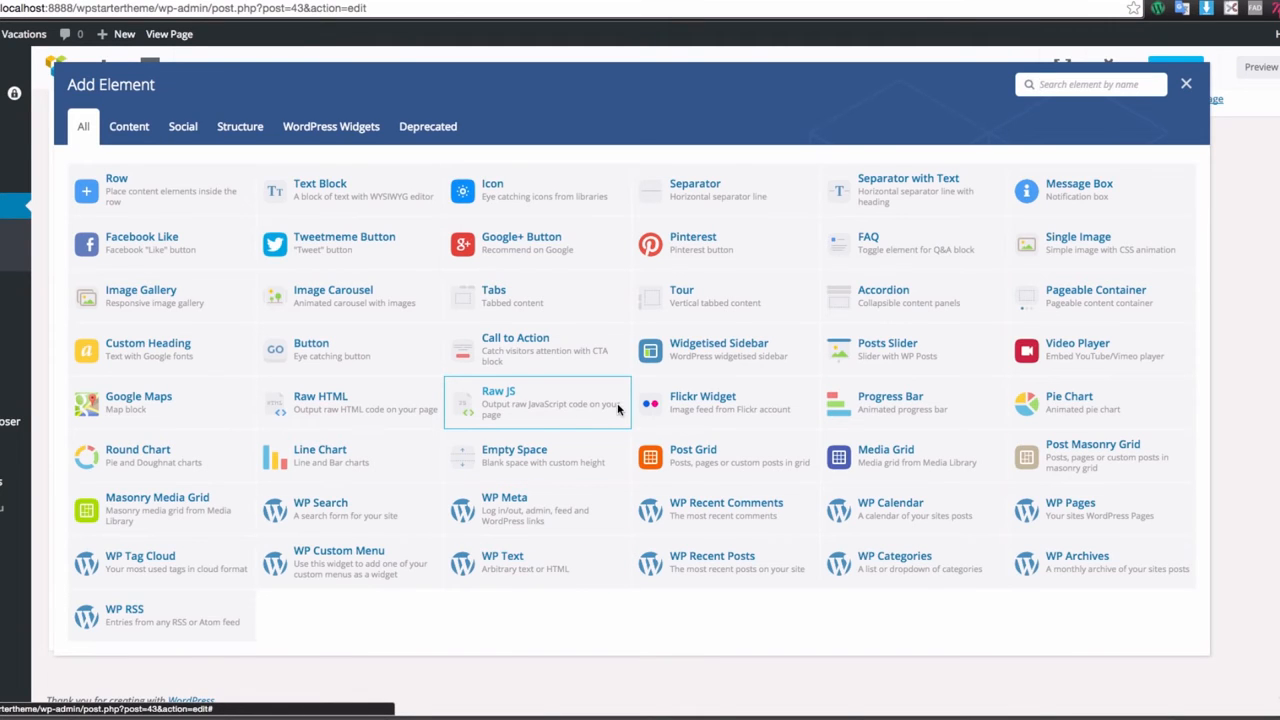
pyautogui.click(501, 292)
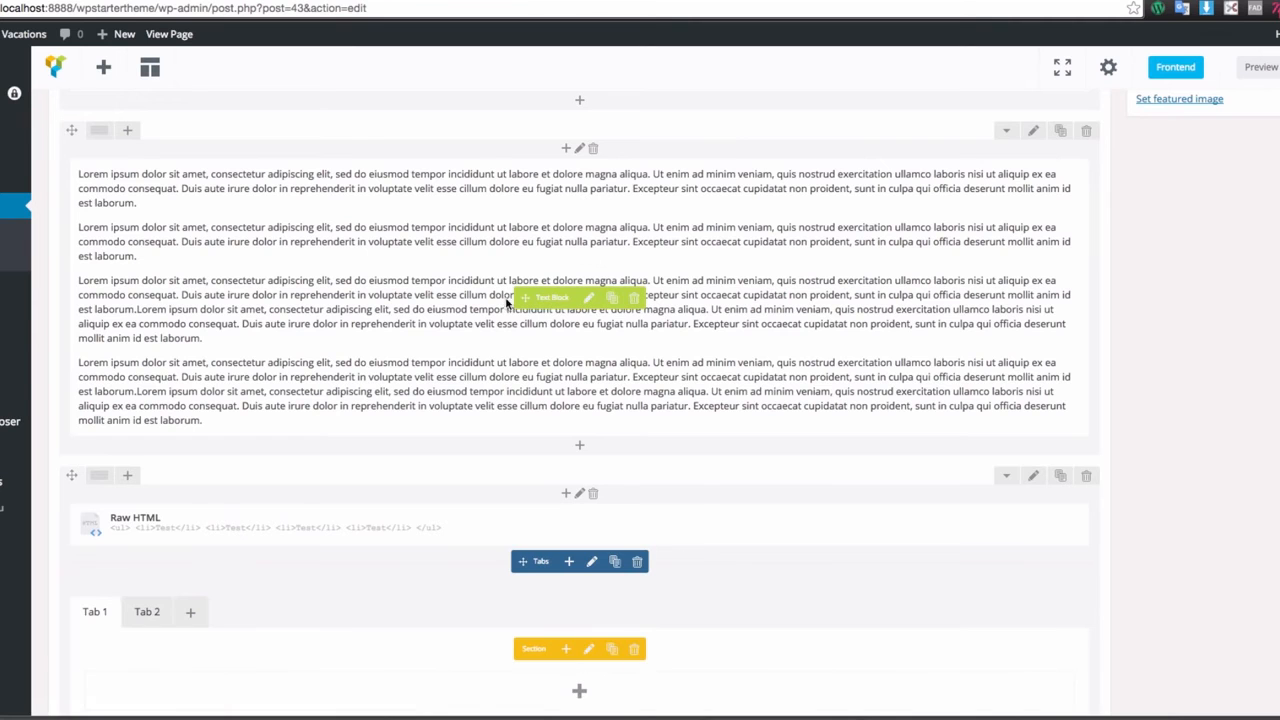
pyautogui.scroll(-4, 502, 320)
pyautogui.click(148, 446)
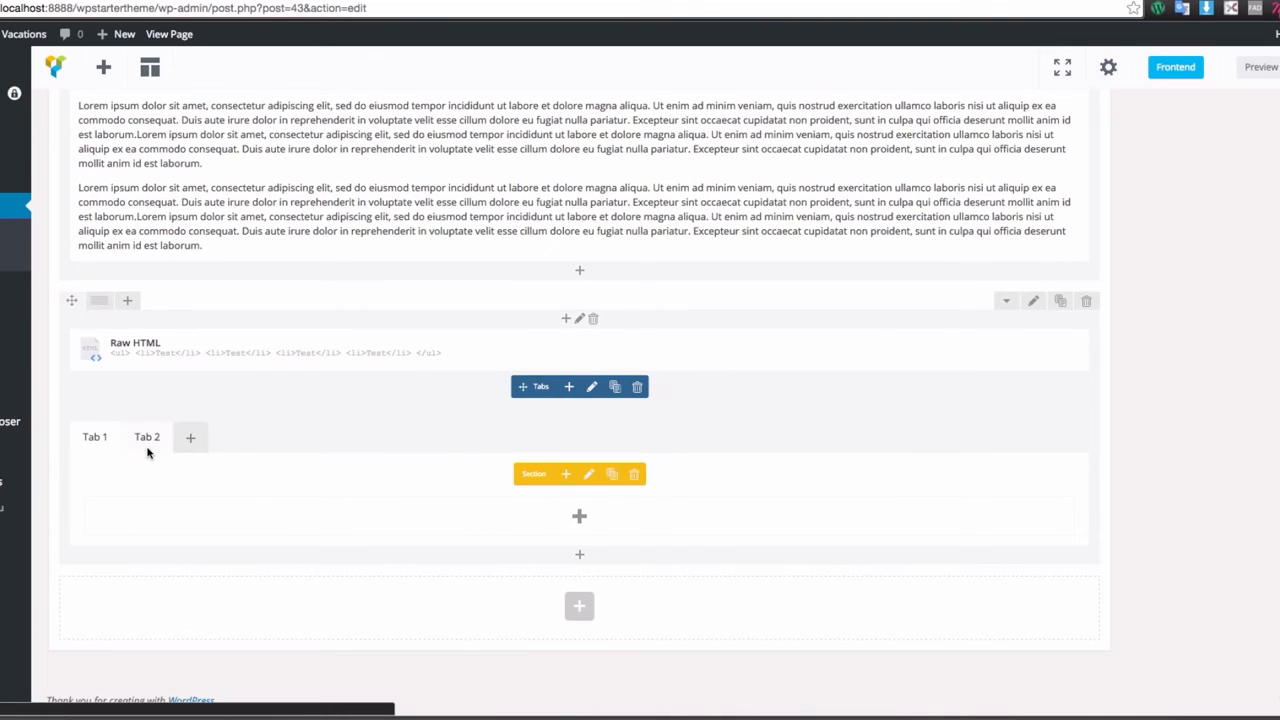
# - Add a Text Block to the Tab 1 section and save it with the default placeholder text
pyautogui.click(93, 438)
pyautogui.click(578, 516)
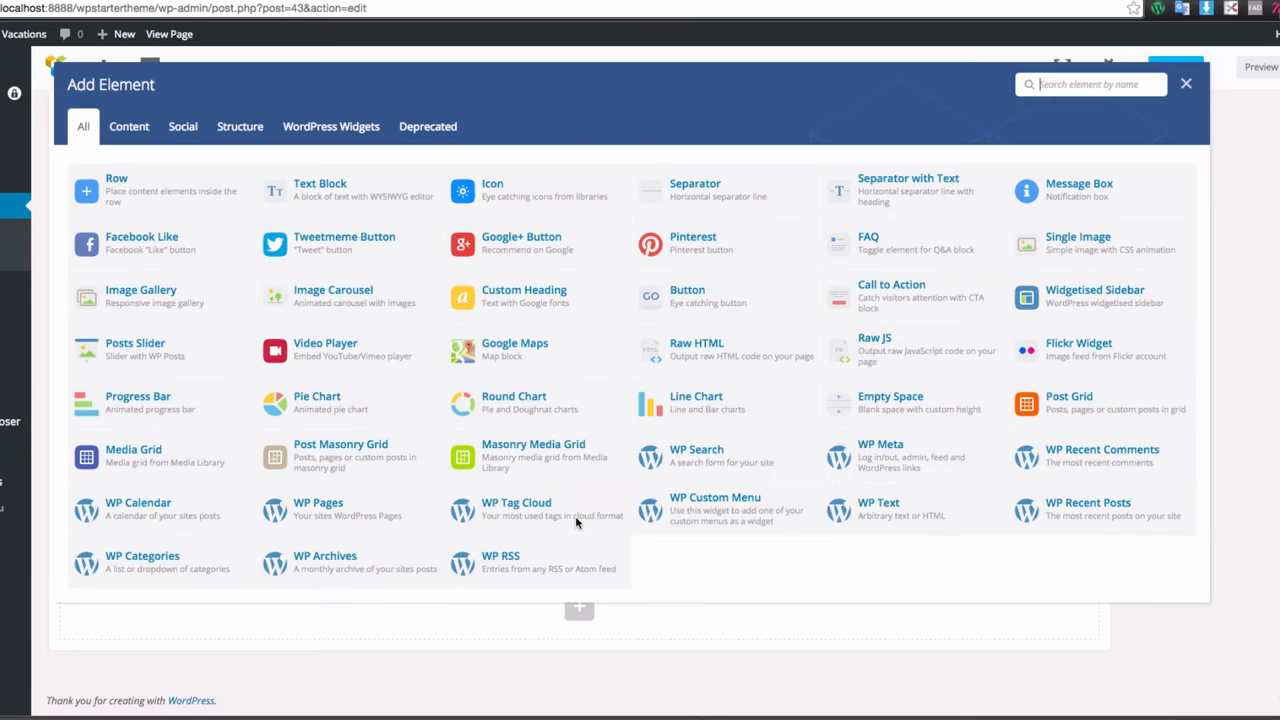
pyautogui.click(324, 194)
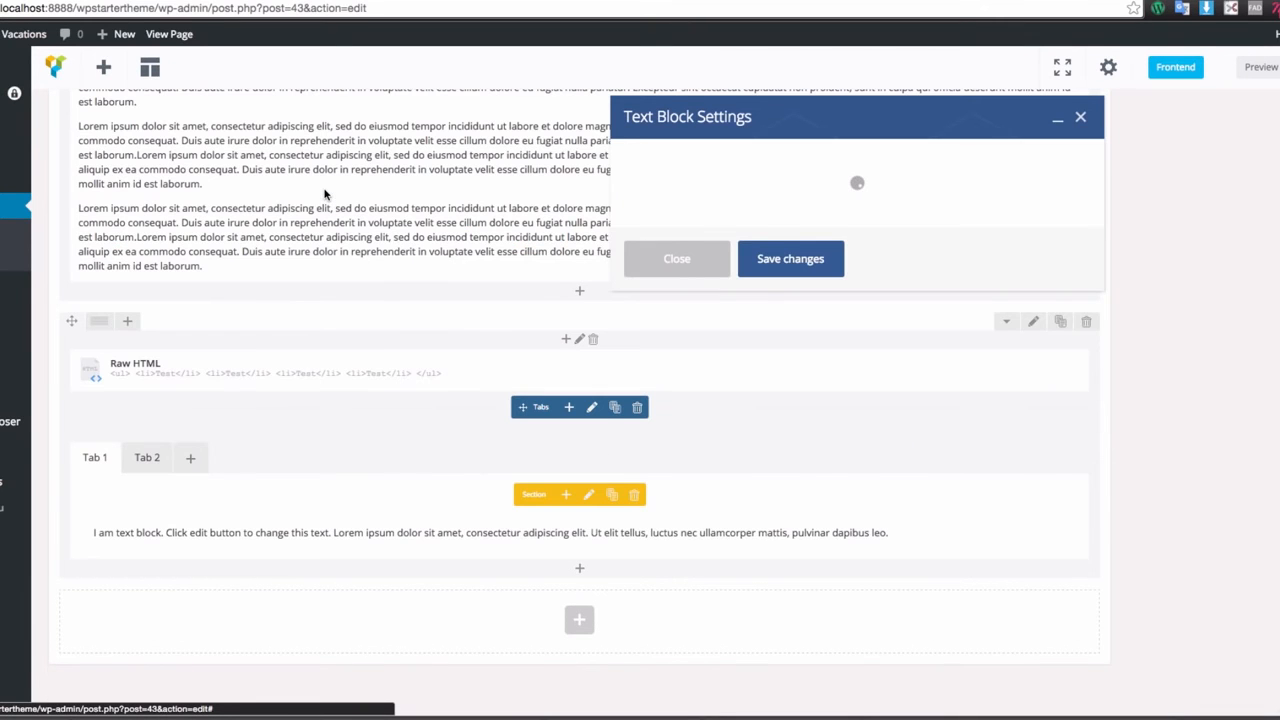
pyautogui.moveTo(697, 322); pyautogui.dragTo(647, 289)
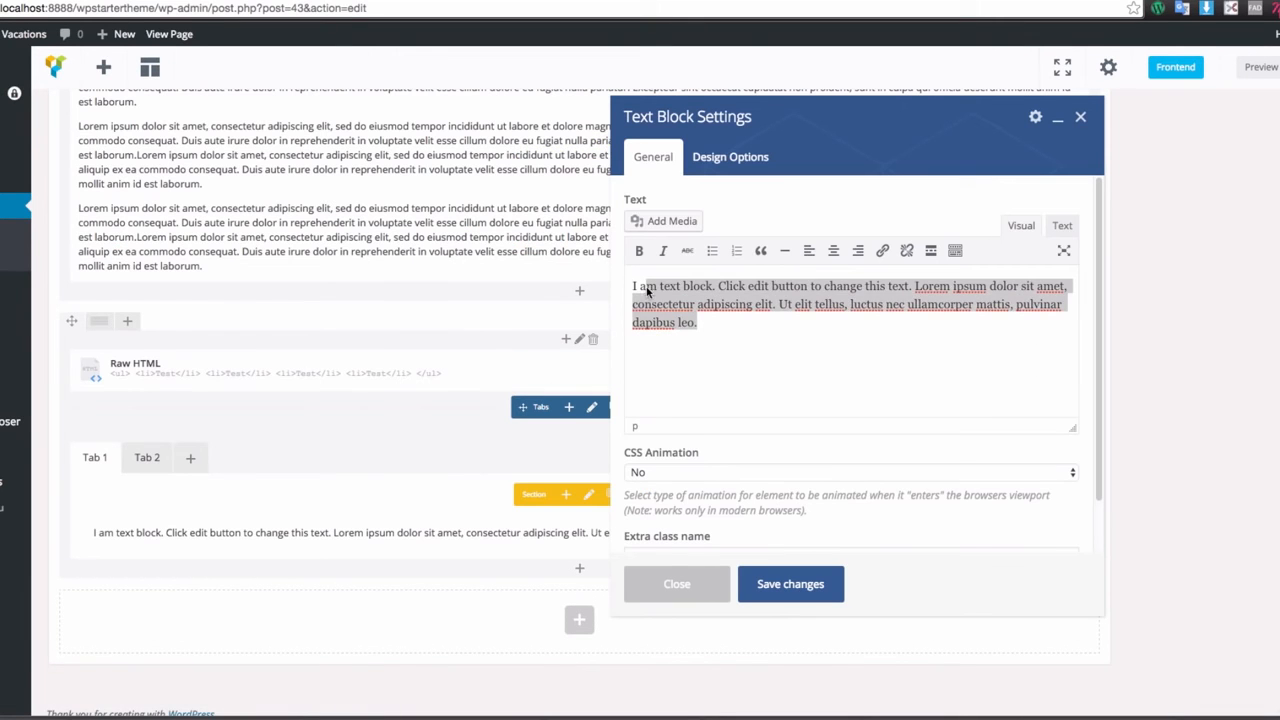
pyautogui.click(731, 321)
pyautogui.click(801, 586)
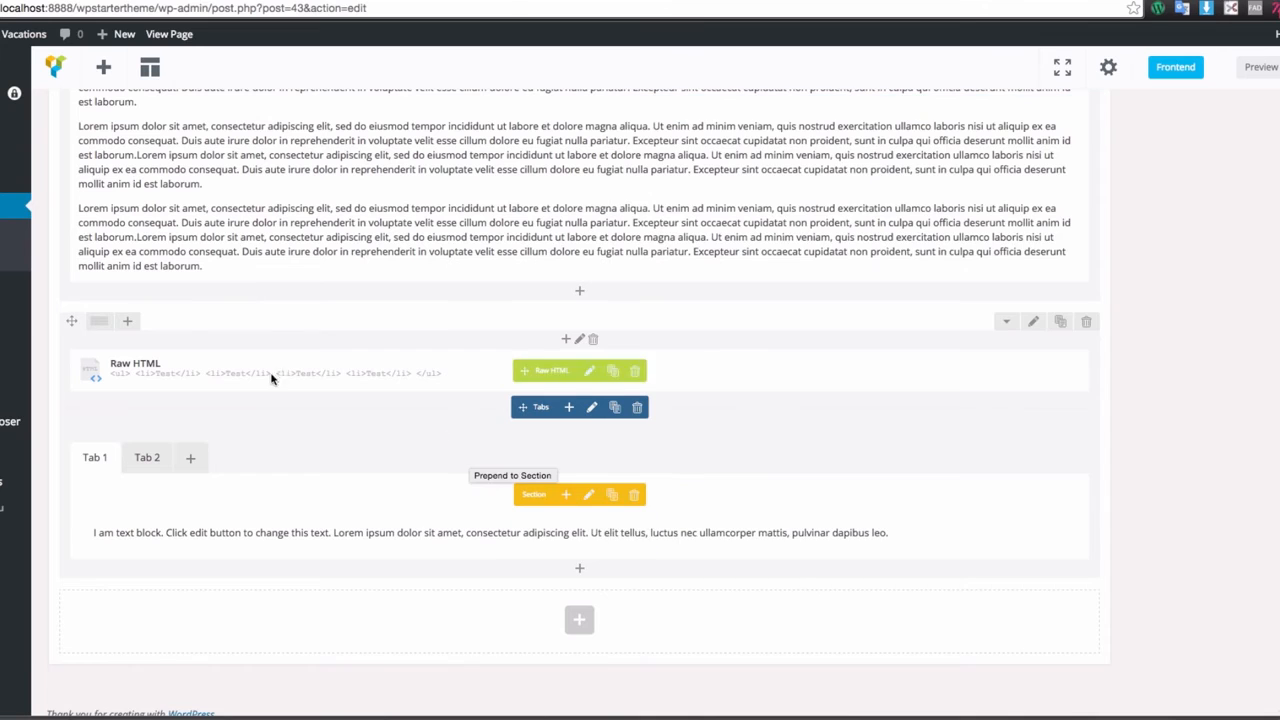
# - Add a Text Block with the default placeholder text to the Tab 2 section and save it
pyautogui.click(145, 457)
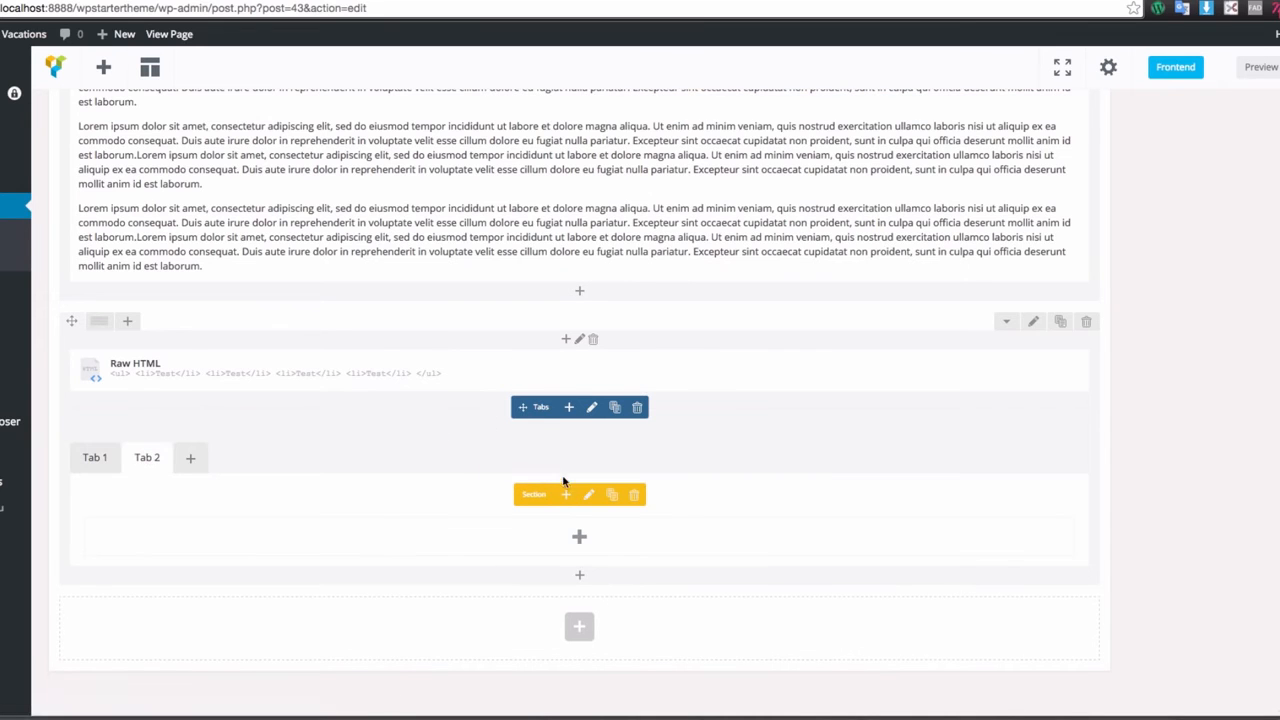
pyautogui.click(579, 540)
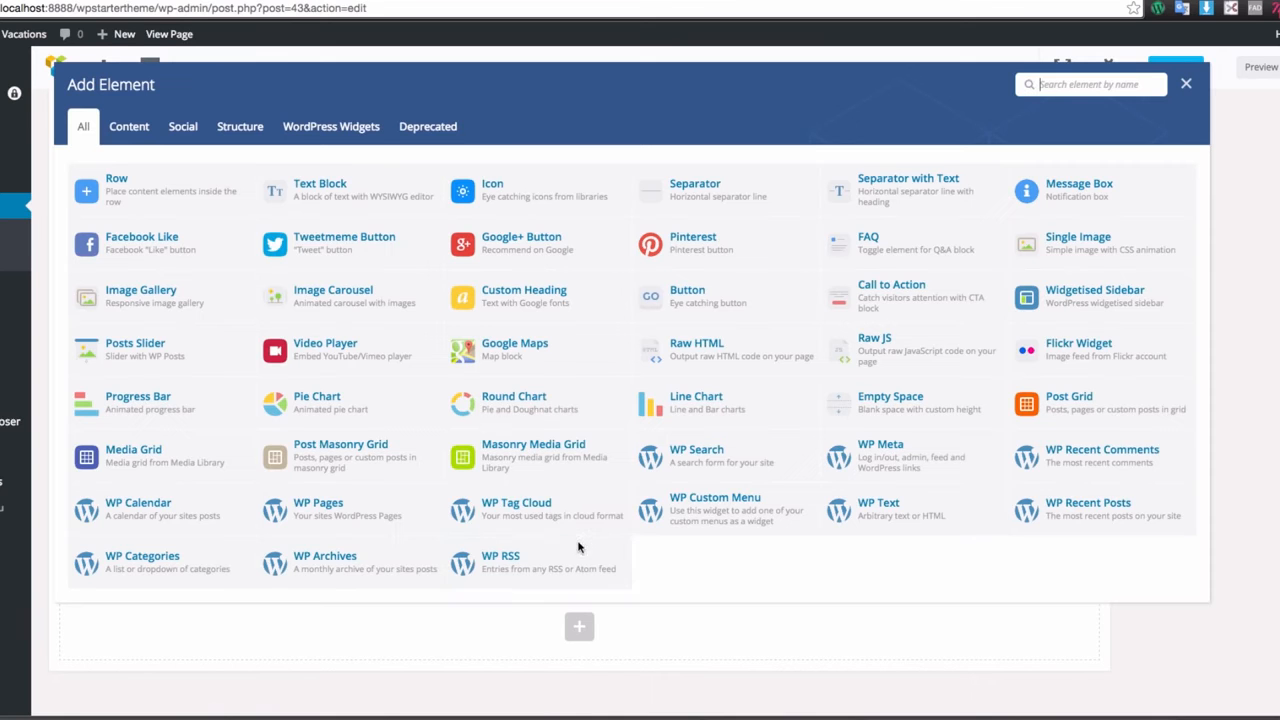
pyautogui.click(316, 188)
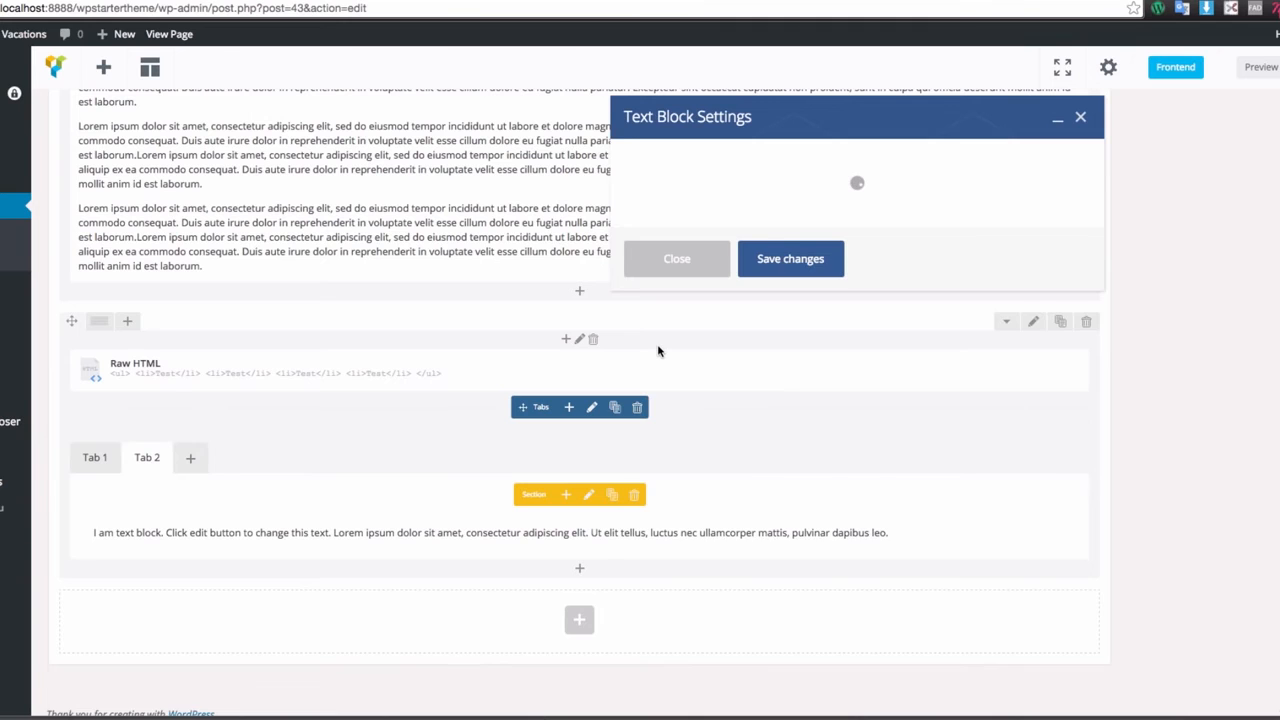
pyautogui.click(784, 584)
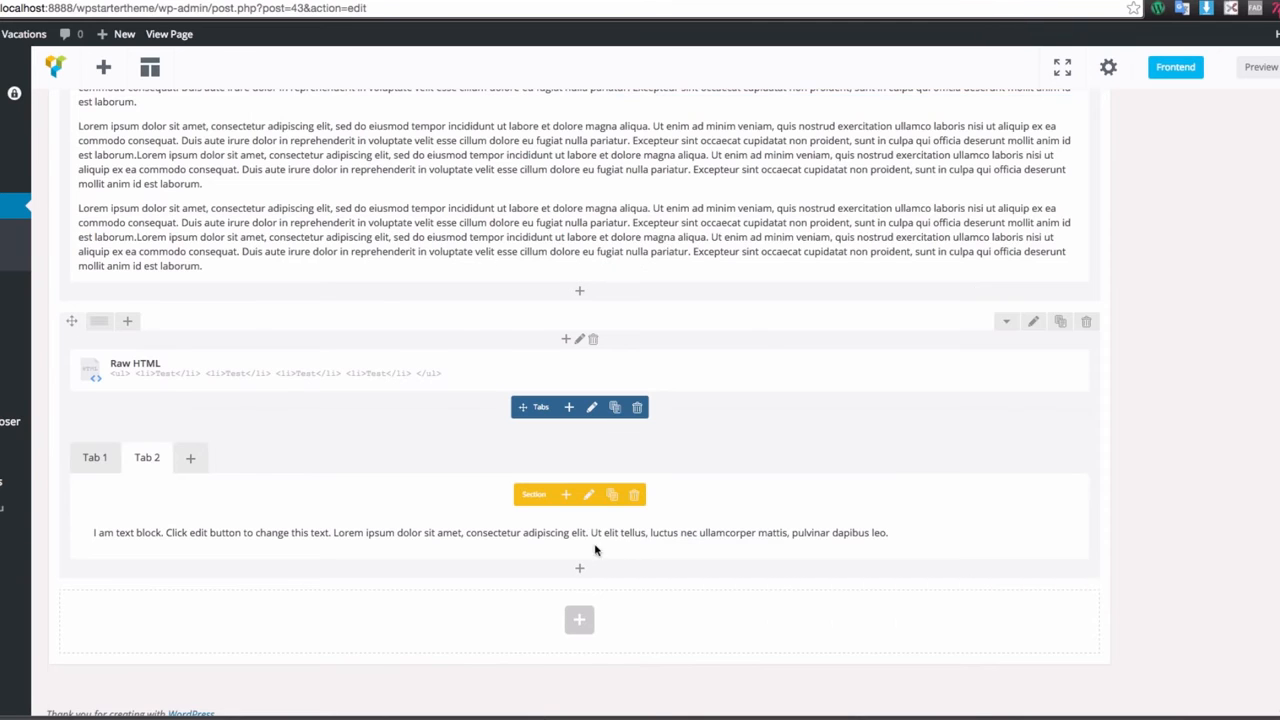
# - Check the Tab 1 section's text and add a third section to the Tabs element after Tab 2
pyautogui.click(95, 457)
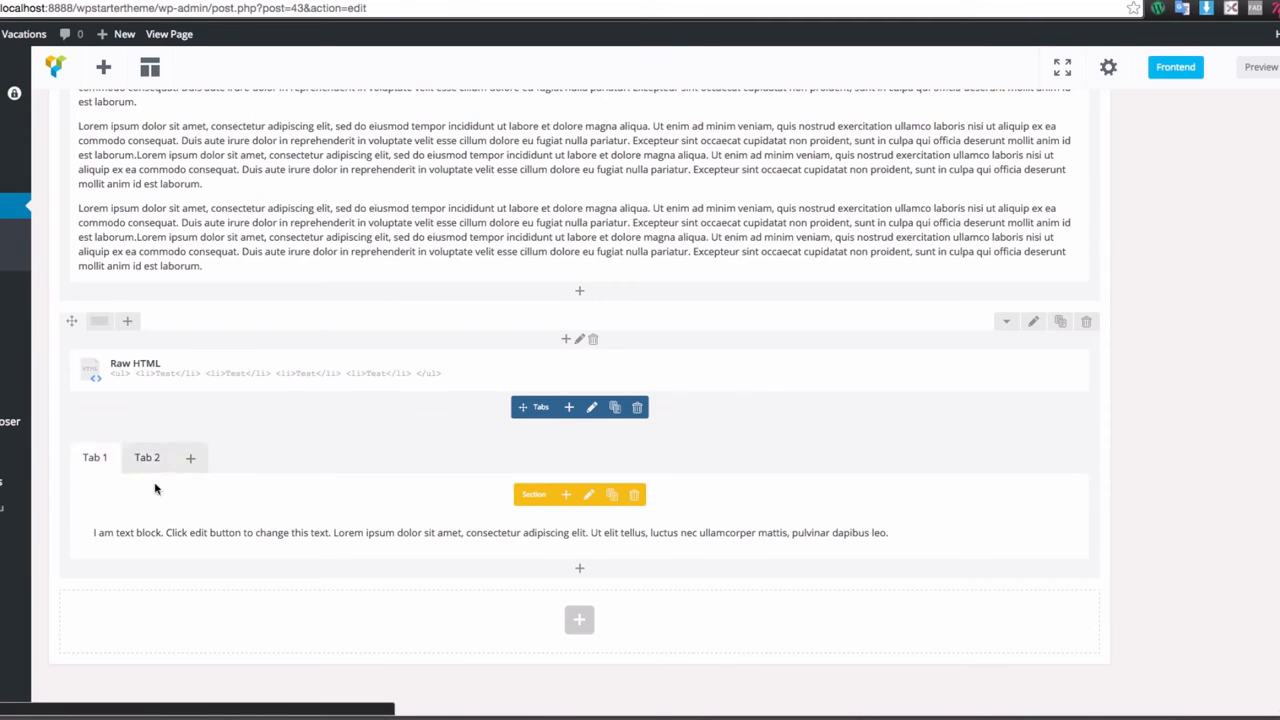
pyautogui.click(190, 457)
pyautogui.click(195, 458)
pyautogui.click(95, 457)
pyautogui.click(186, 460)
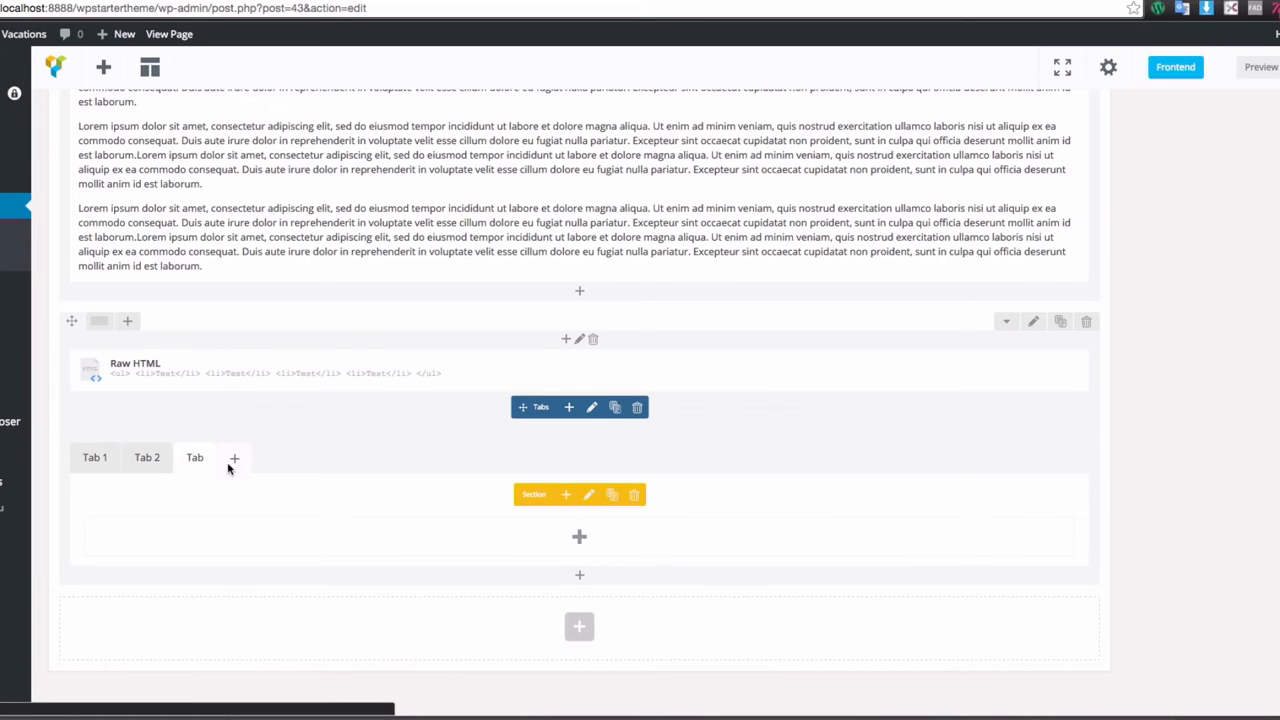
# - Add a Text Block to the new third tab section and save it with the default placeholder text
pyautogui.click(576, 536)
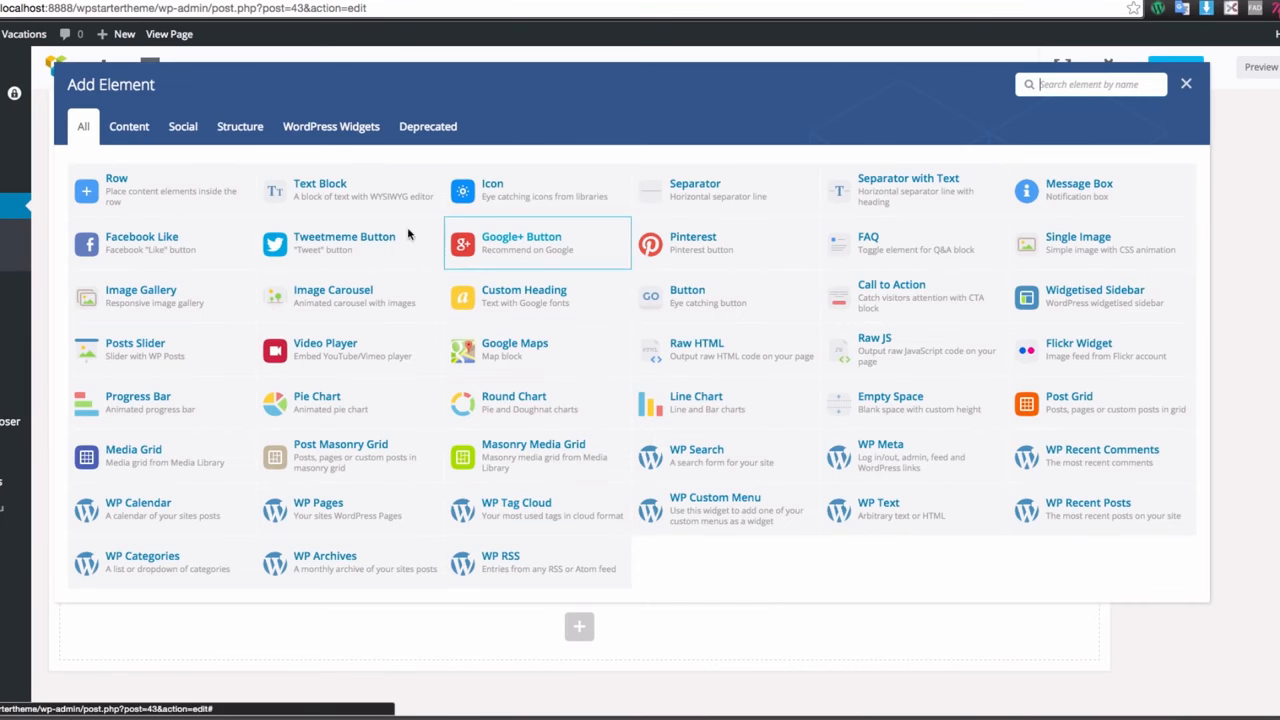
pyautogui.click(300, 199)
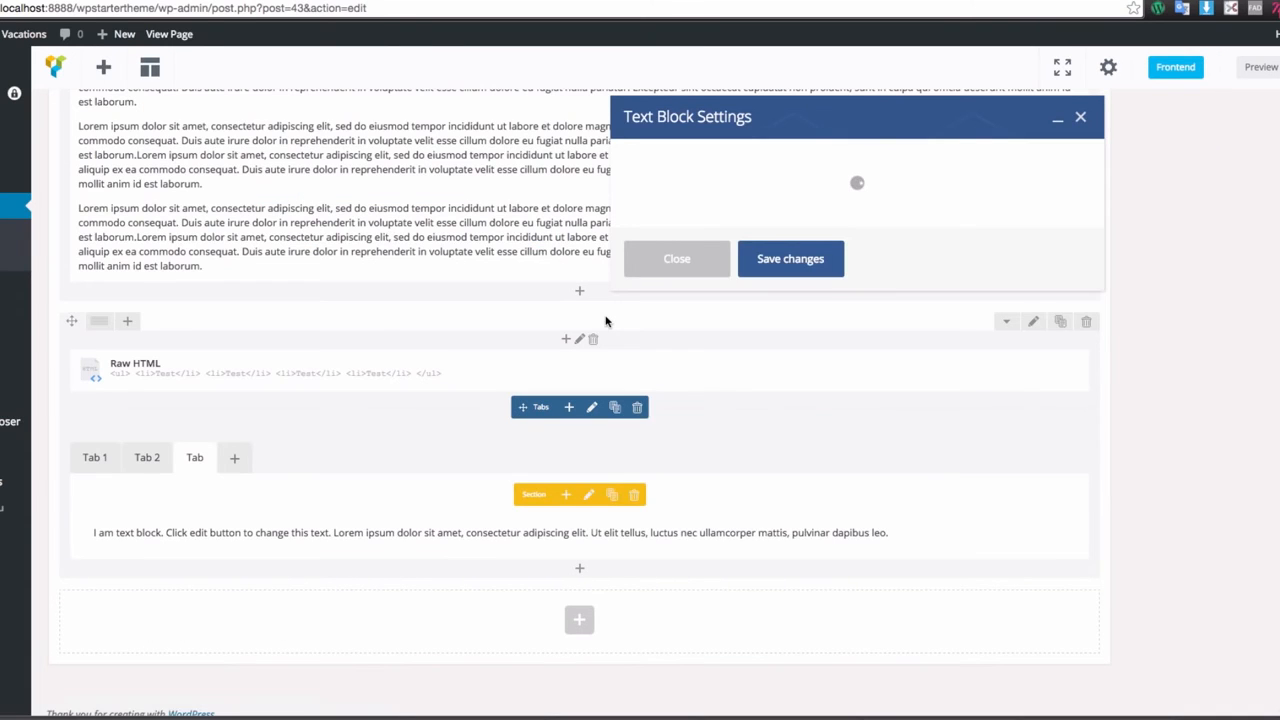
pyautogui.click(817, 586)
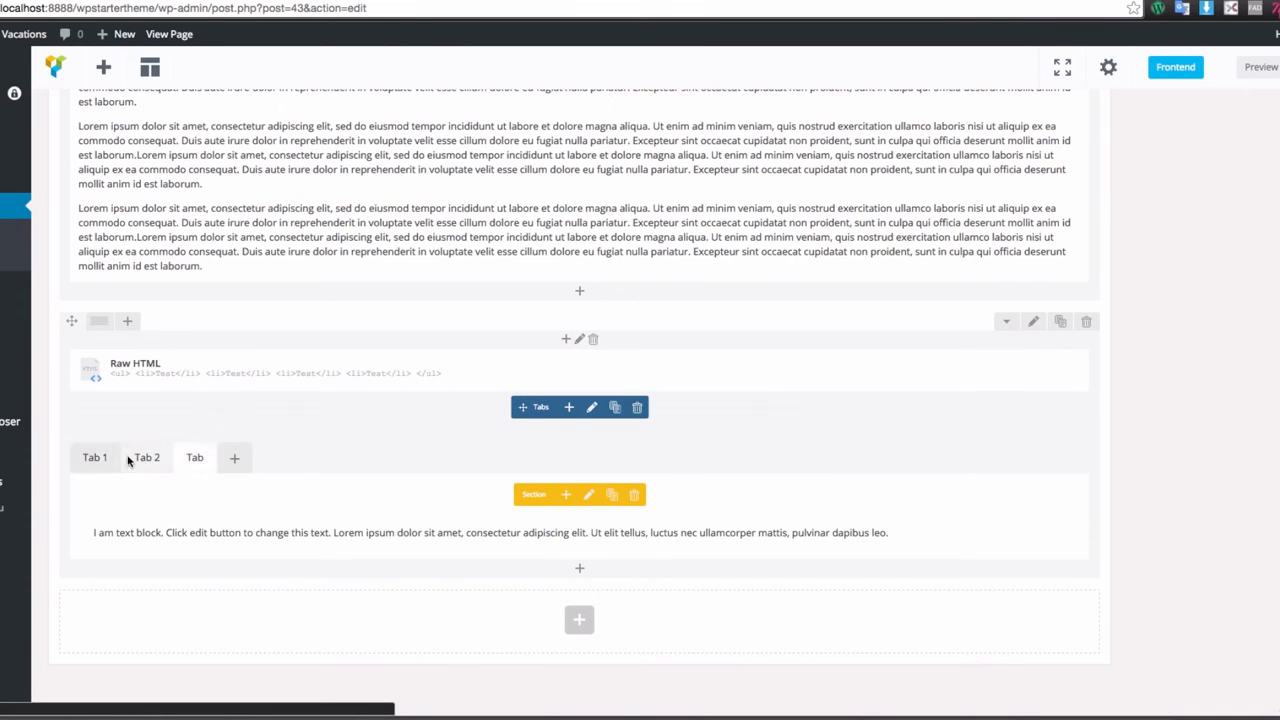
# - Preview the page and examine how the three tabs below the bullet list switch between their text blocks
pyautogui.click(1258, 67)
pyautogui.click(244, 3)
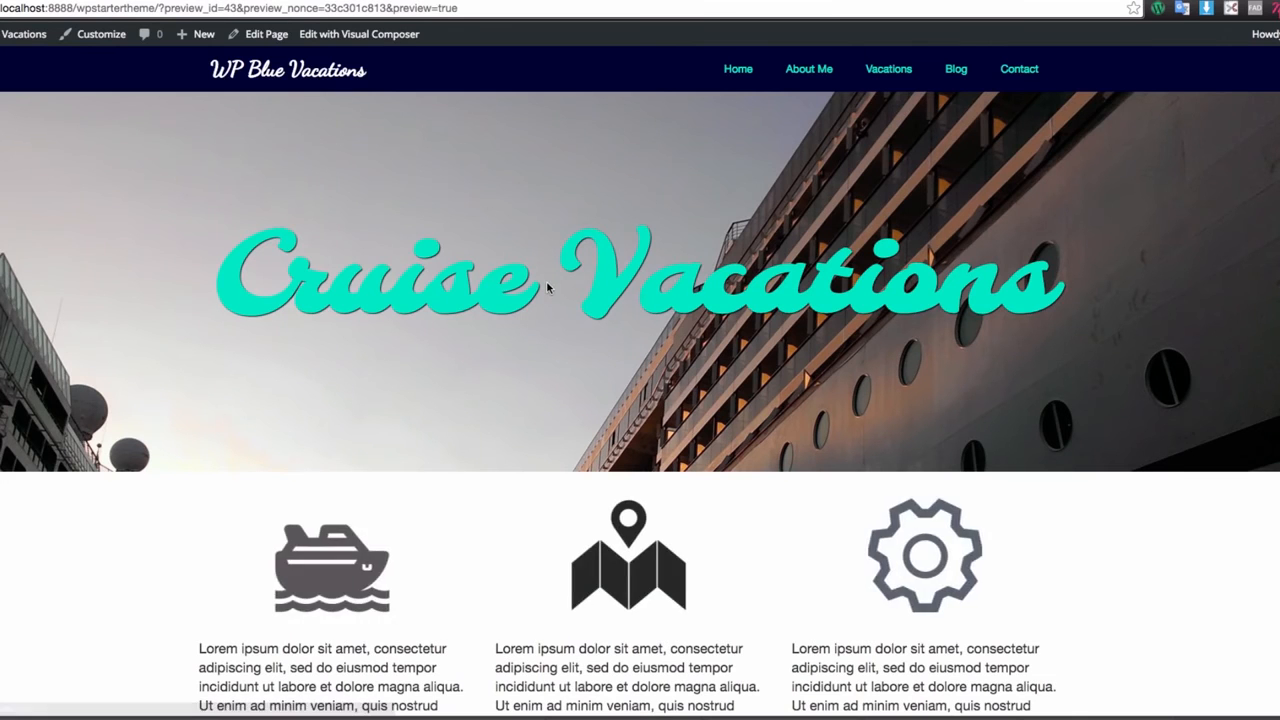
pyautogui.scroll(-4, 547, 285)
pyautogui.scroll(-8, 547, 291)
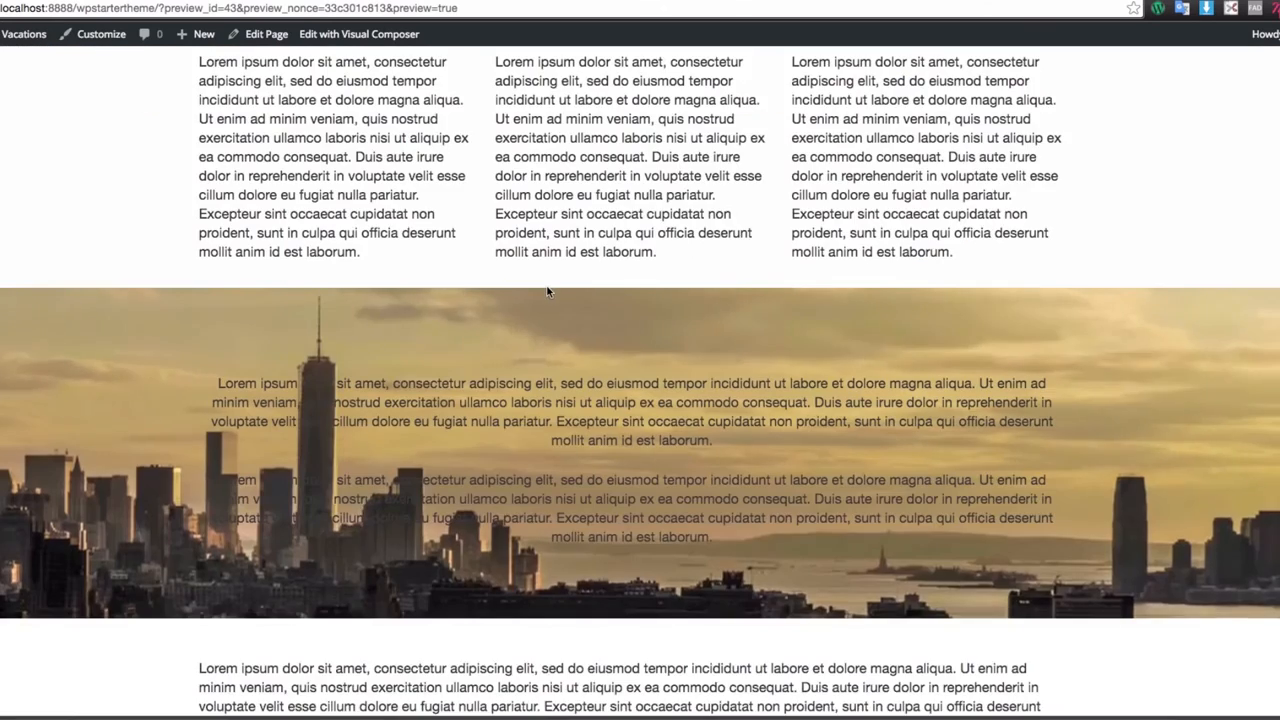
pyautogui.scroll(-4, 547, 291)
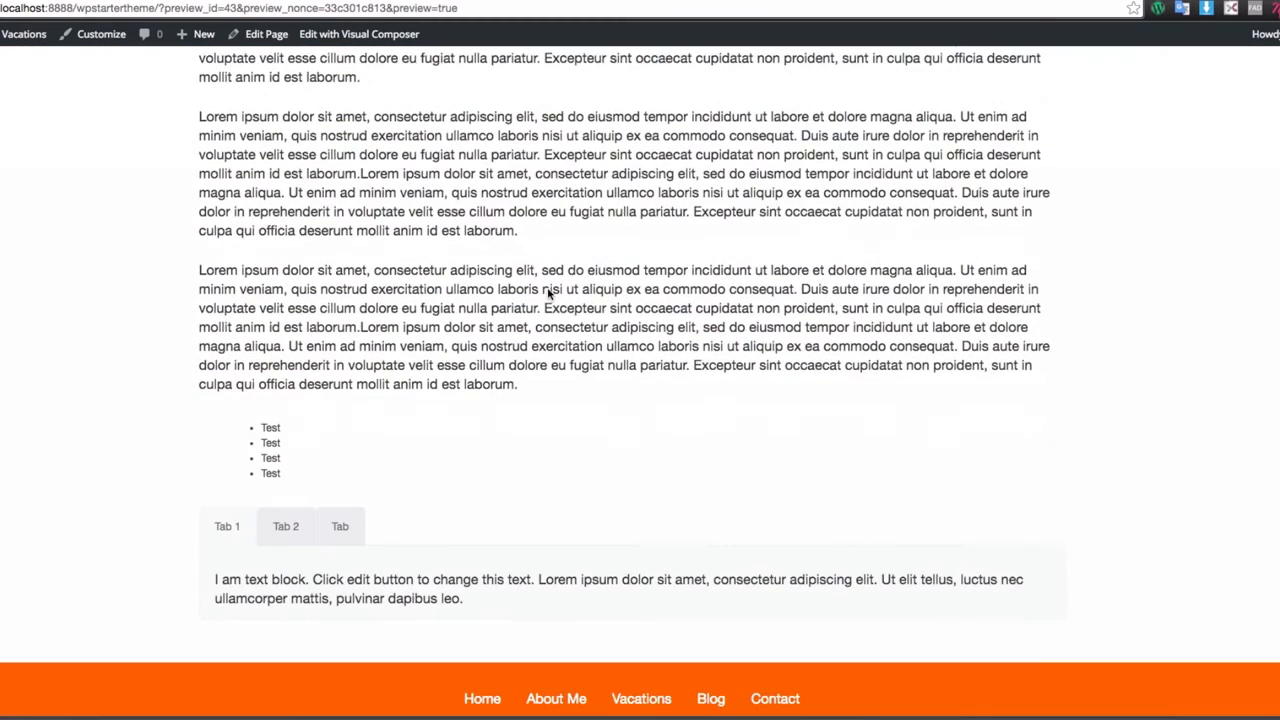
pyautogui.click(288, 505)
pyautogui.click(342, 507)
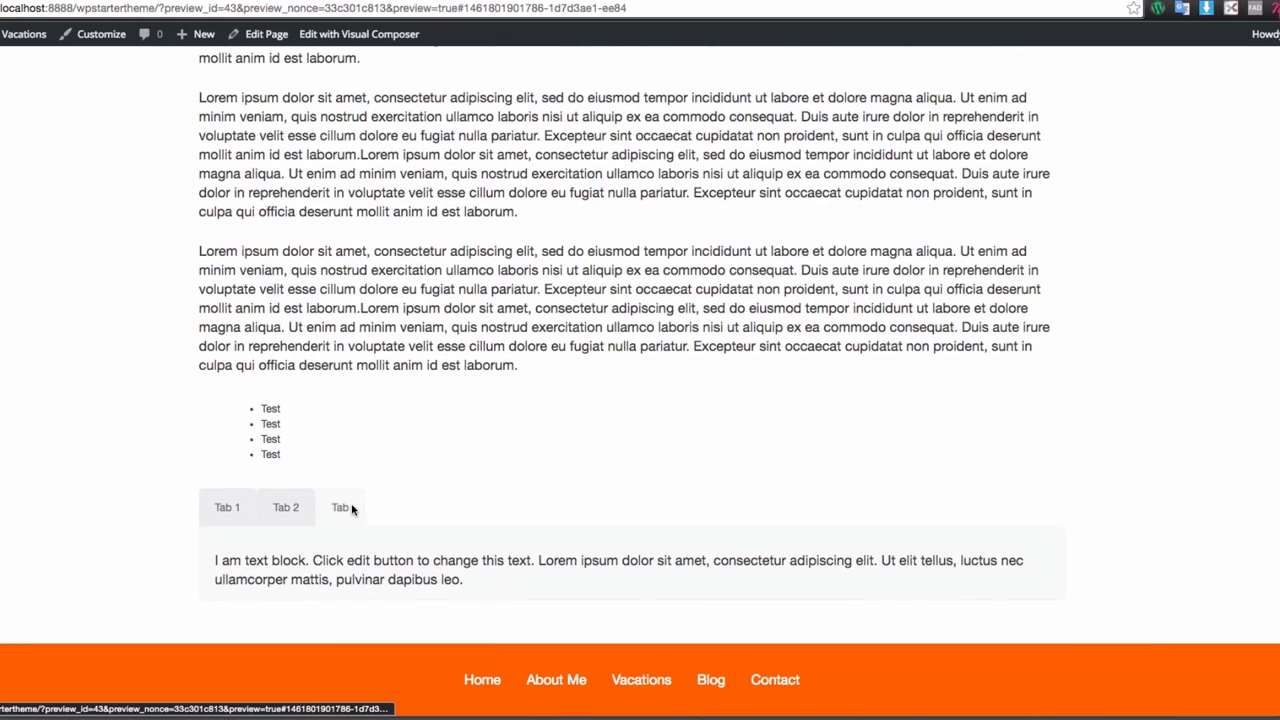
pyautogui.click(213, 510)
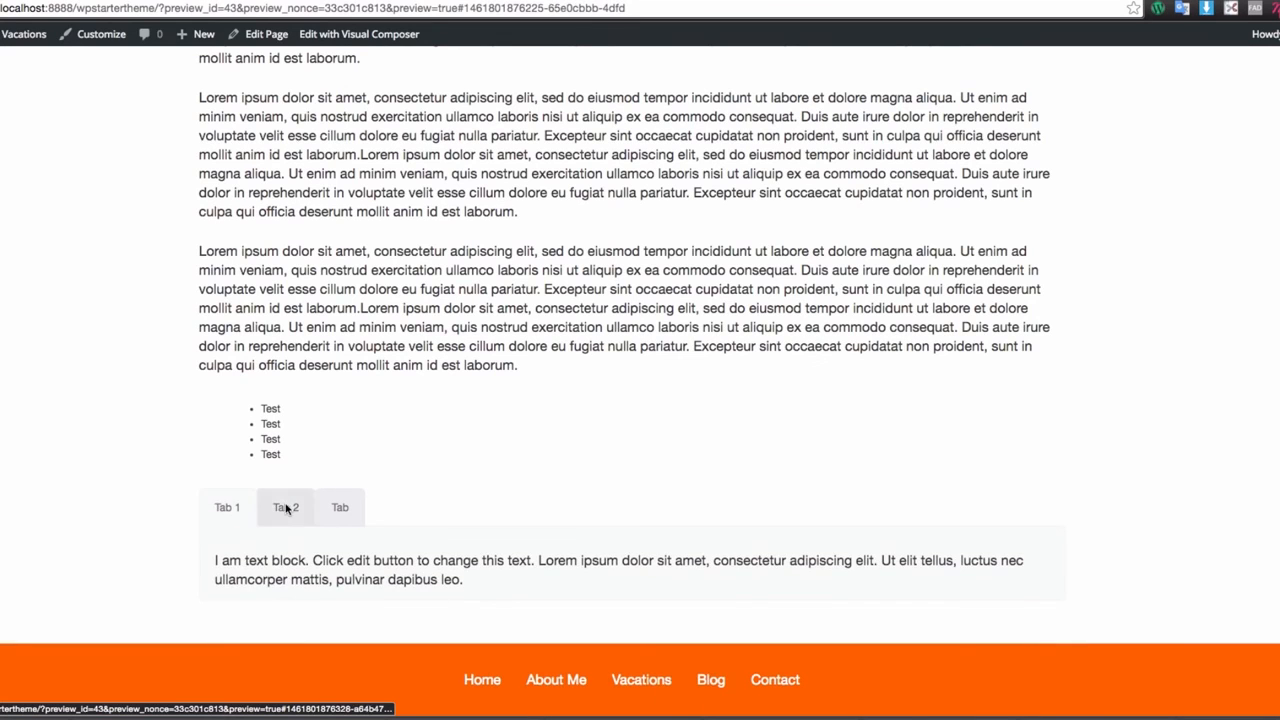
pyautogui.click(348, 510)
pyautogui.click(283, 509)
pyautogui.click(218, 507)
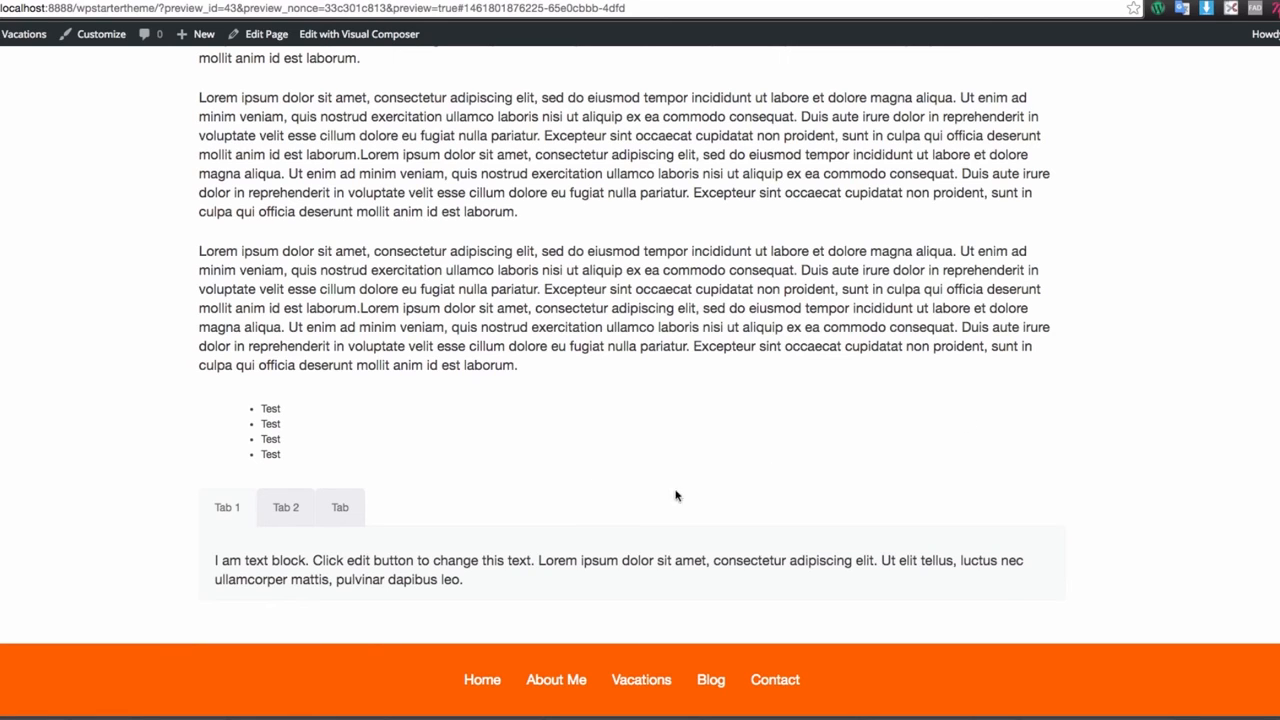
pyautogui.click(282, 509)
pyautogui.click(341, 512)
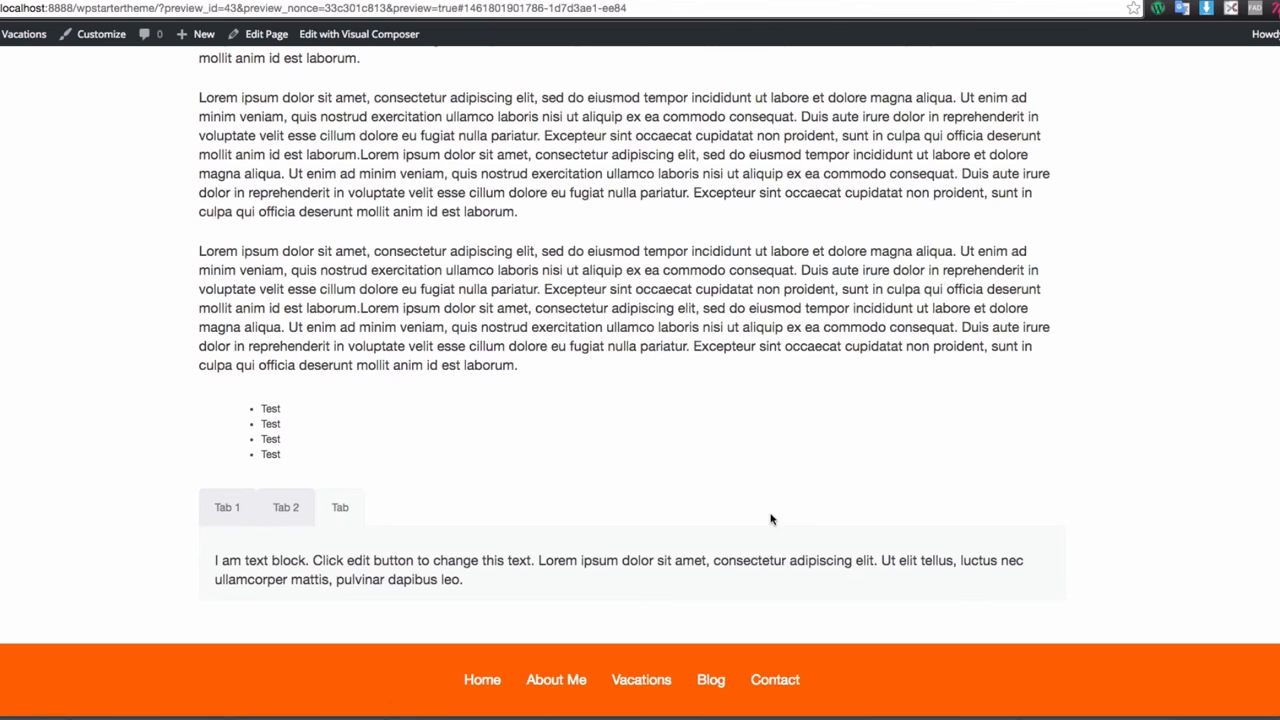
pyautogui.click(287, 512)
pyautogui.click(241, 513)
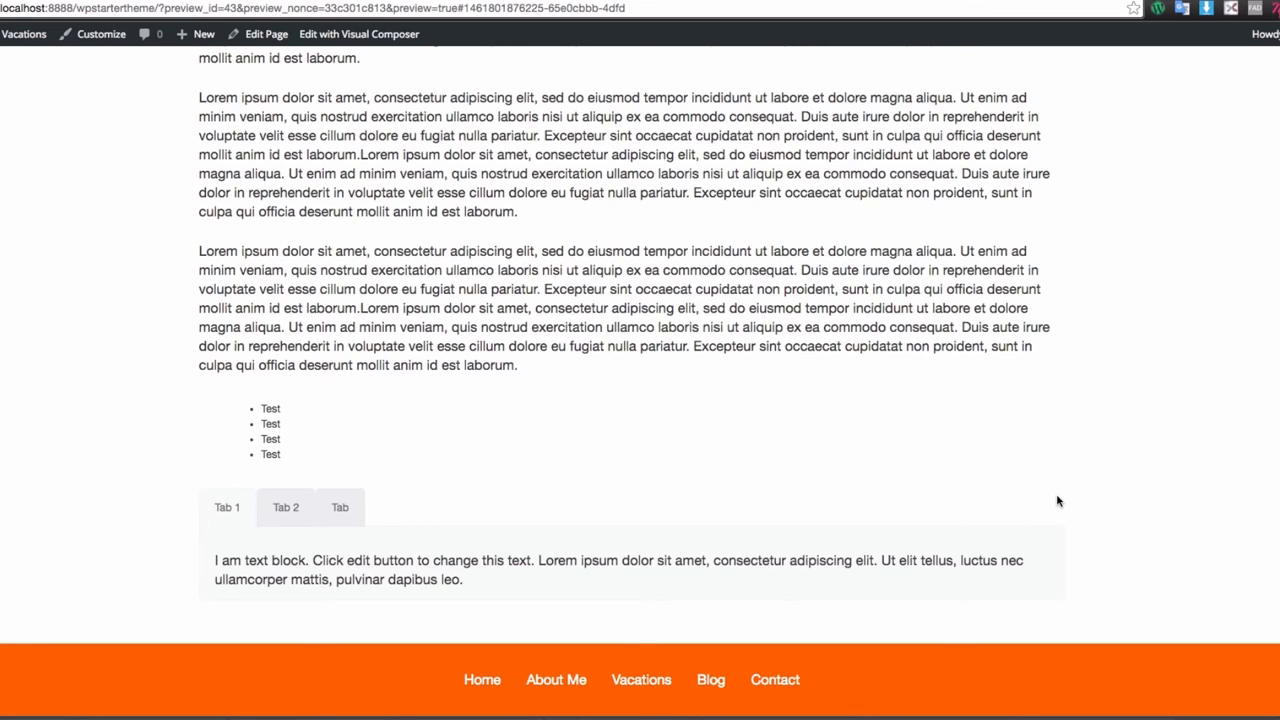
pyautogui.click(303, 510)
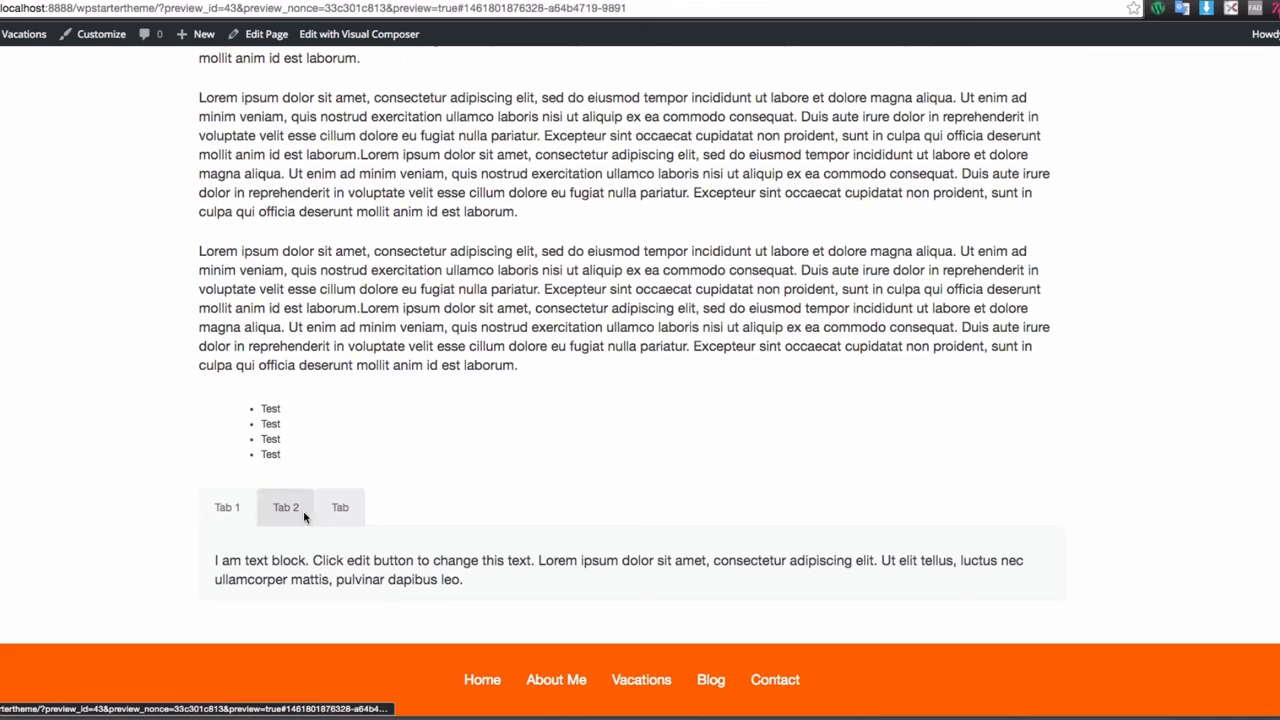
pyautogui.click(222, 508)
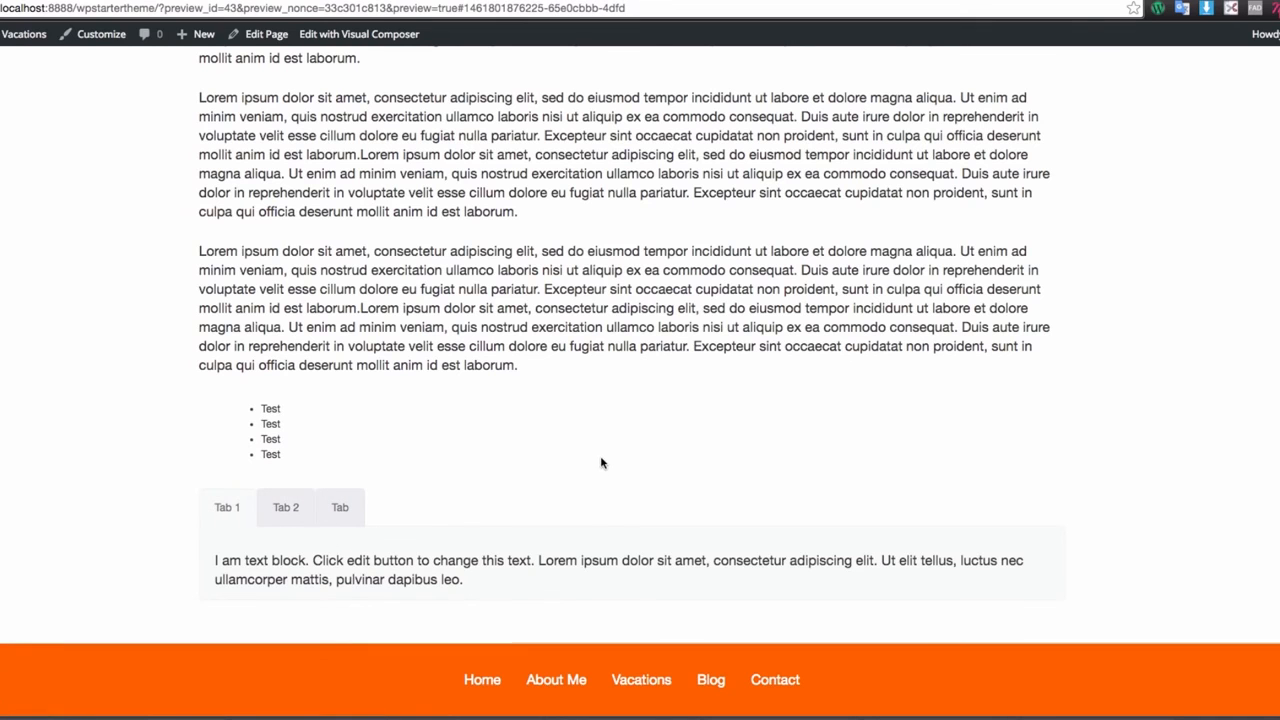
# - Review the rest of the previewed page, examining the icon columns and the text row with the video background
pyautogui.scroll(15, 597, 467)
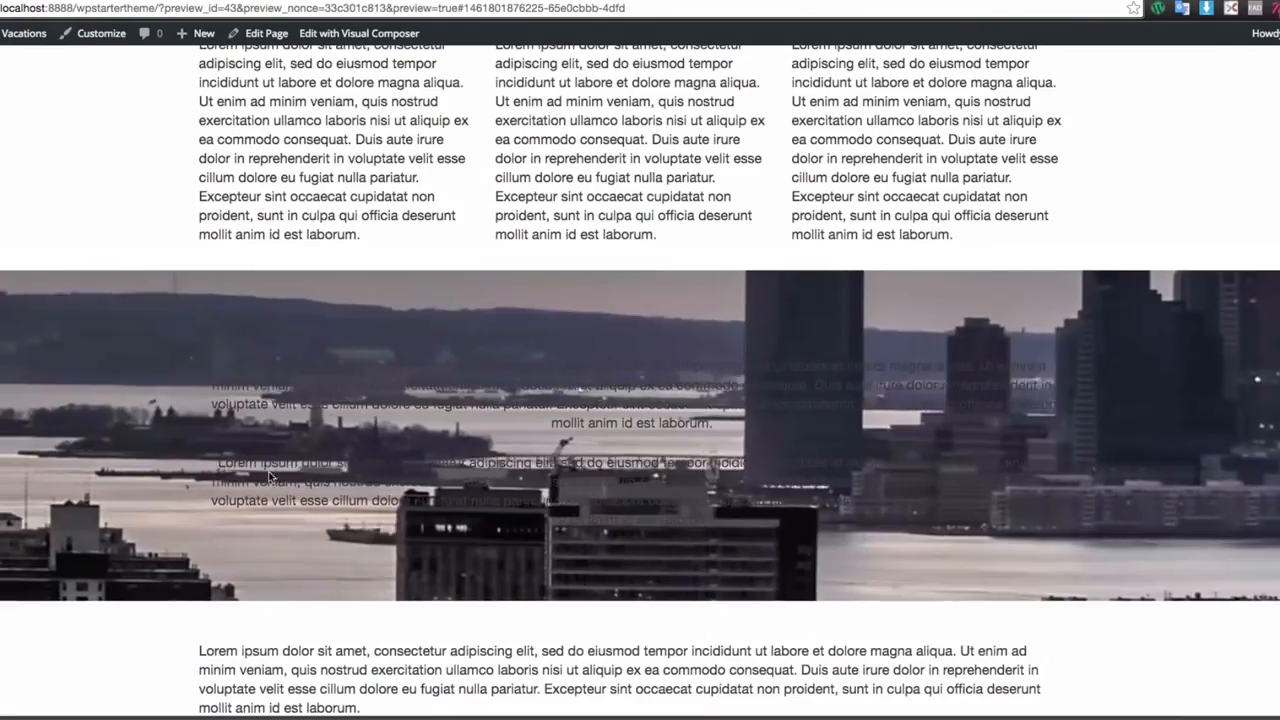
pyautogui.scroll(5, 366, 510)
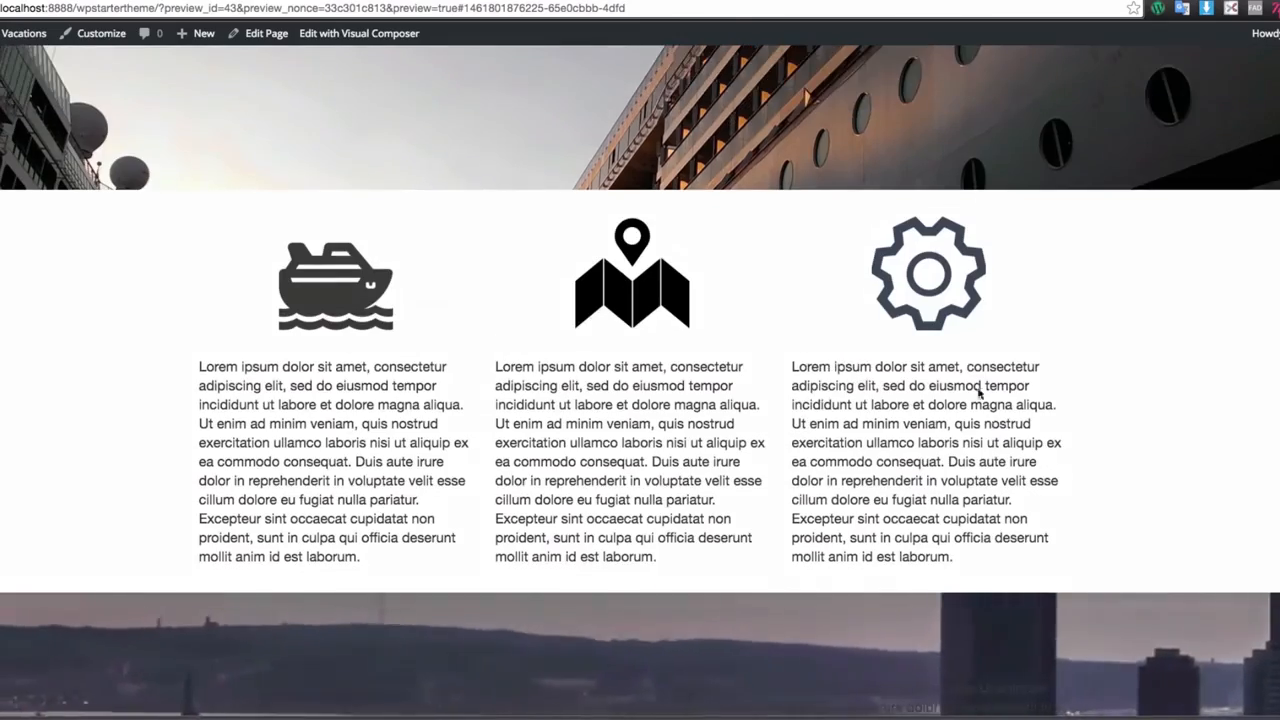
pyautogui.scroll(4, 824, 470)
pyautogui.scroll(-20, 456, 527)
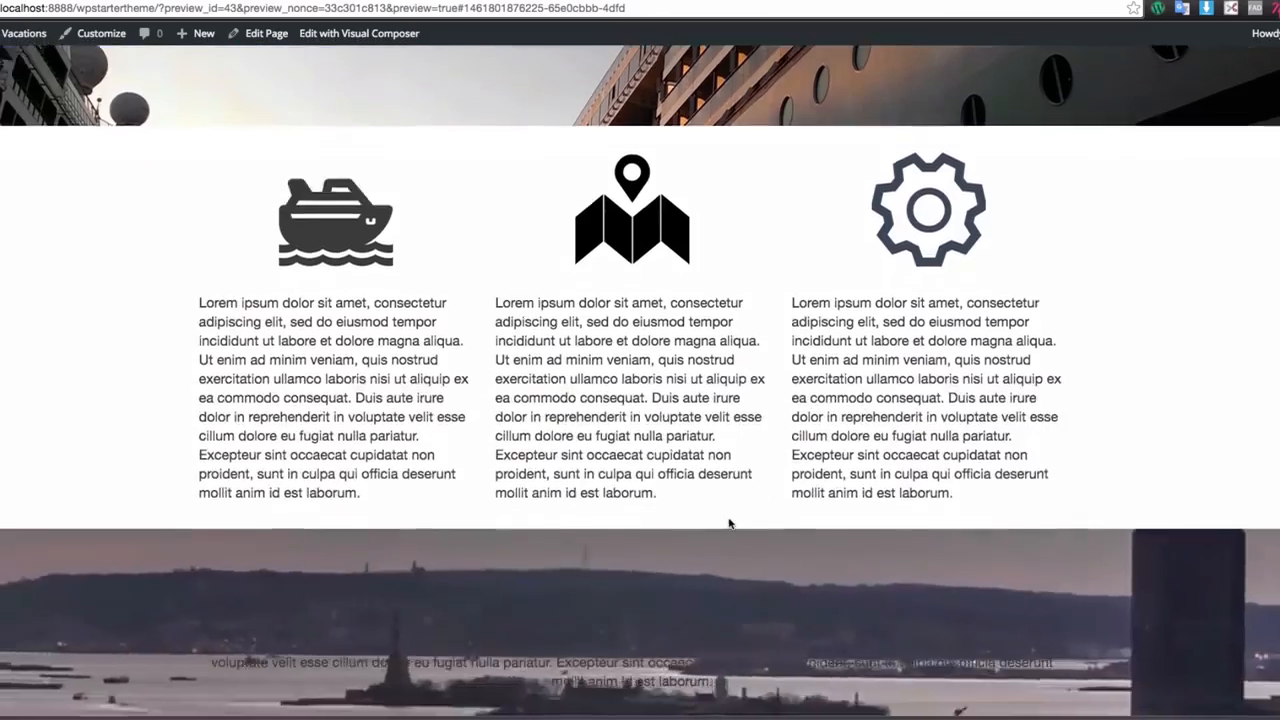
pyautogui.scroll(10, 731, 526)
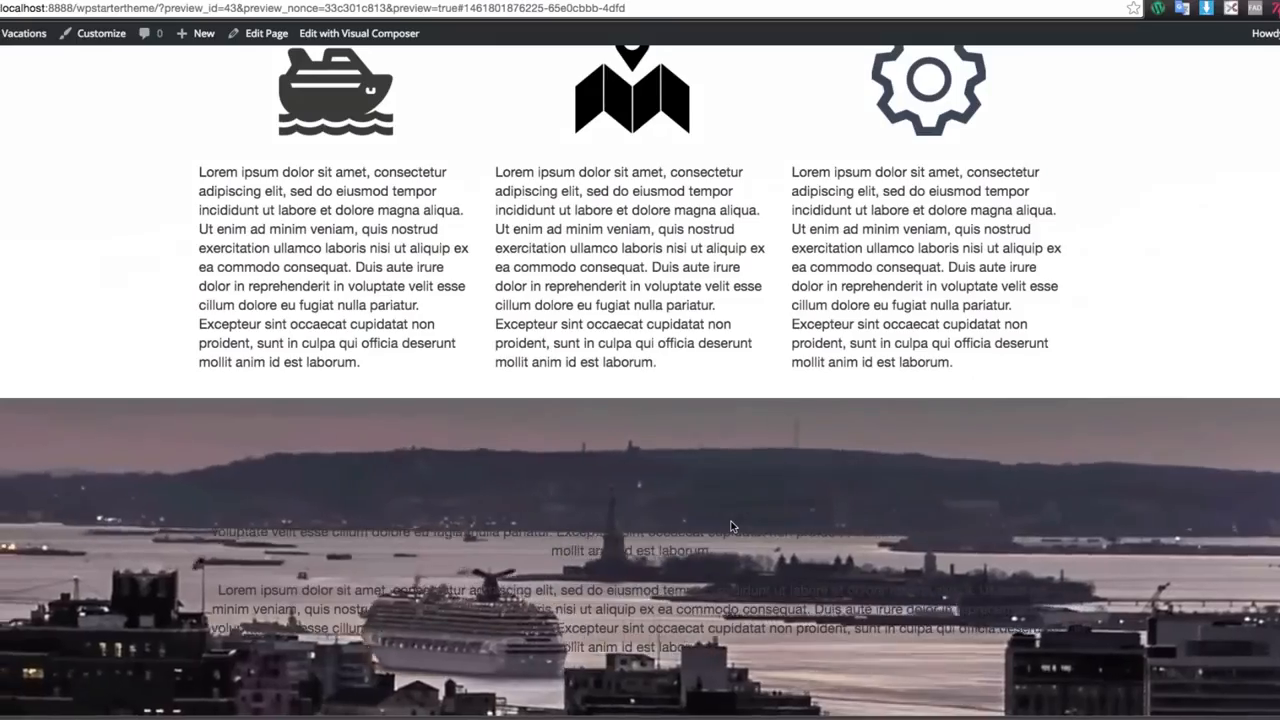
pyautogui.scroll(-2, 731, 526)
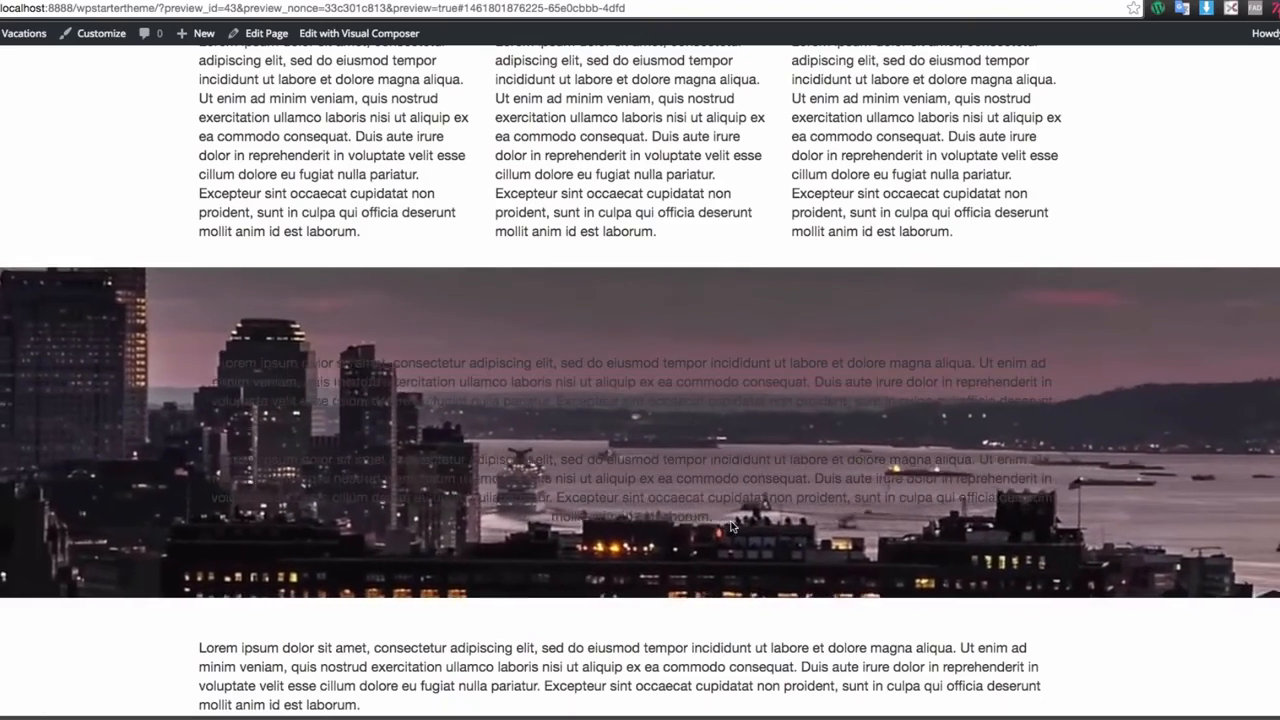
pyautogui.scroll(4, 731, 527)
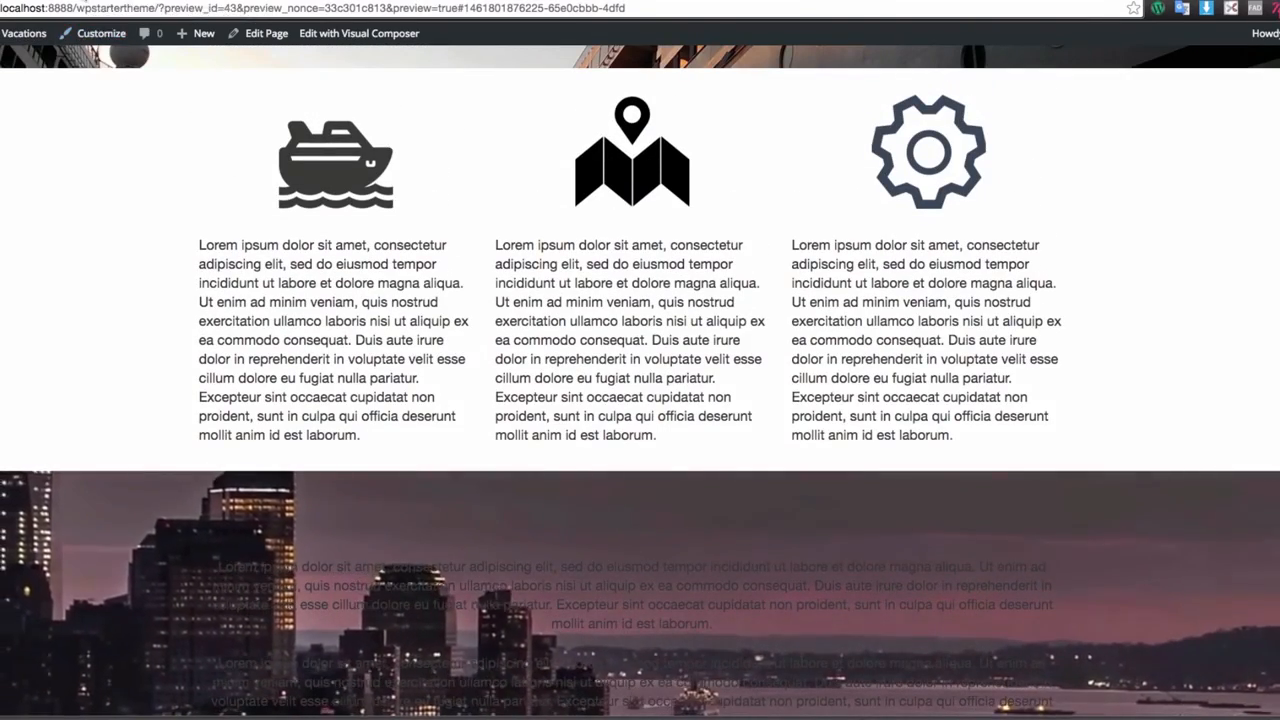
# - Return to the Home page editor and review its rows up to the page title and publishing options
pyautogui.click(89, 14)
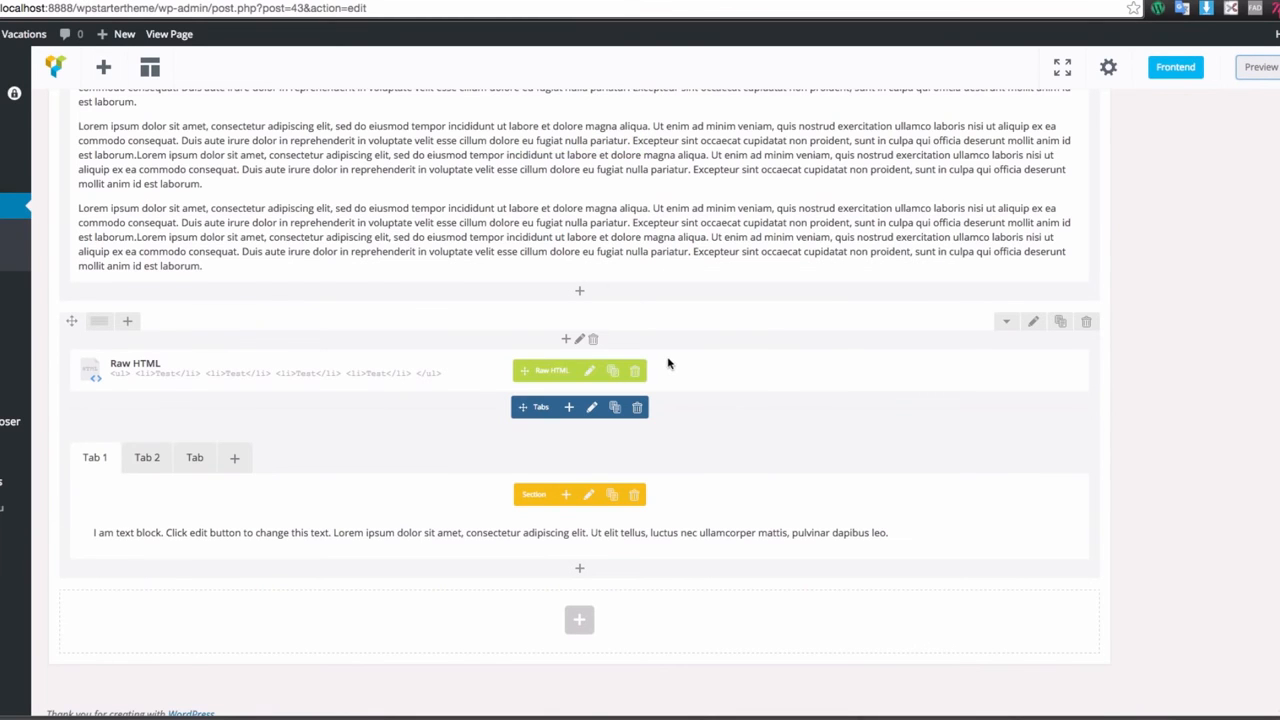
pyautogui.scroll(10, 669, 364)
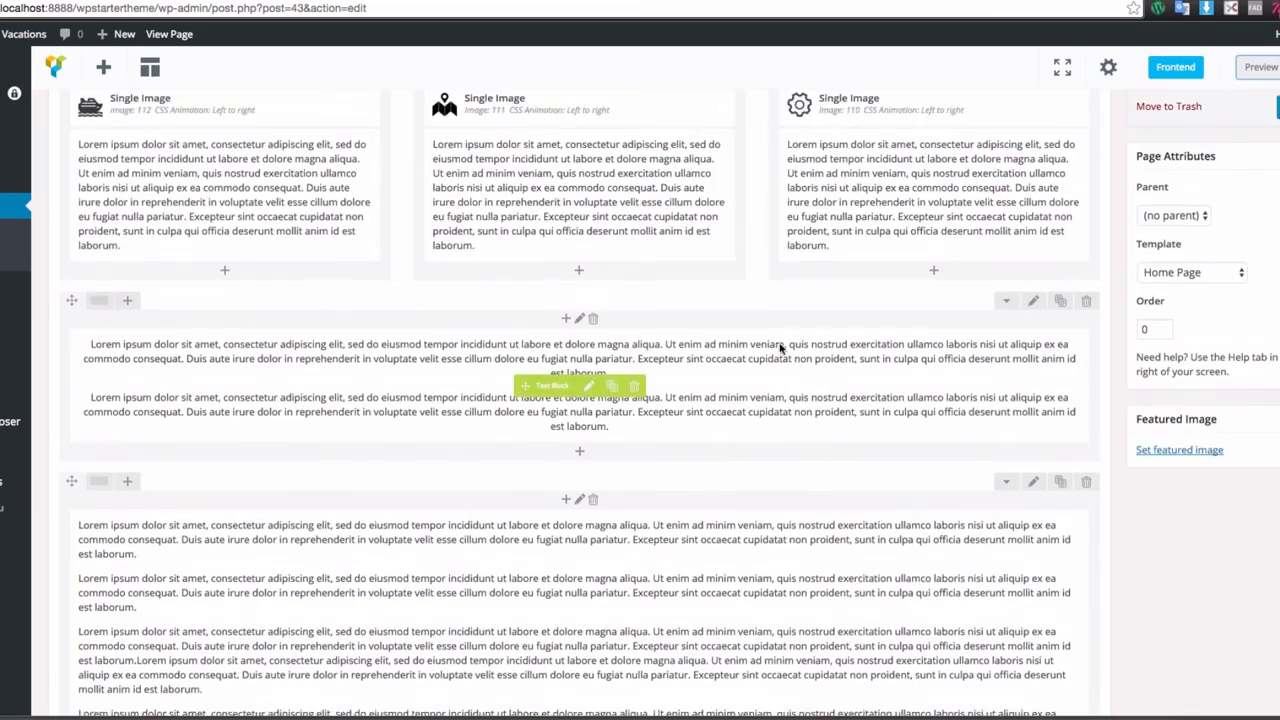
pyautogui.scroll(4, 775, 343)
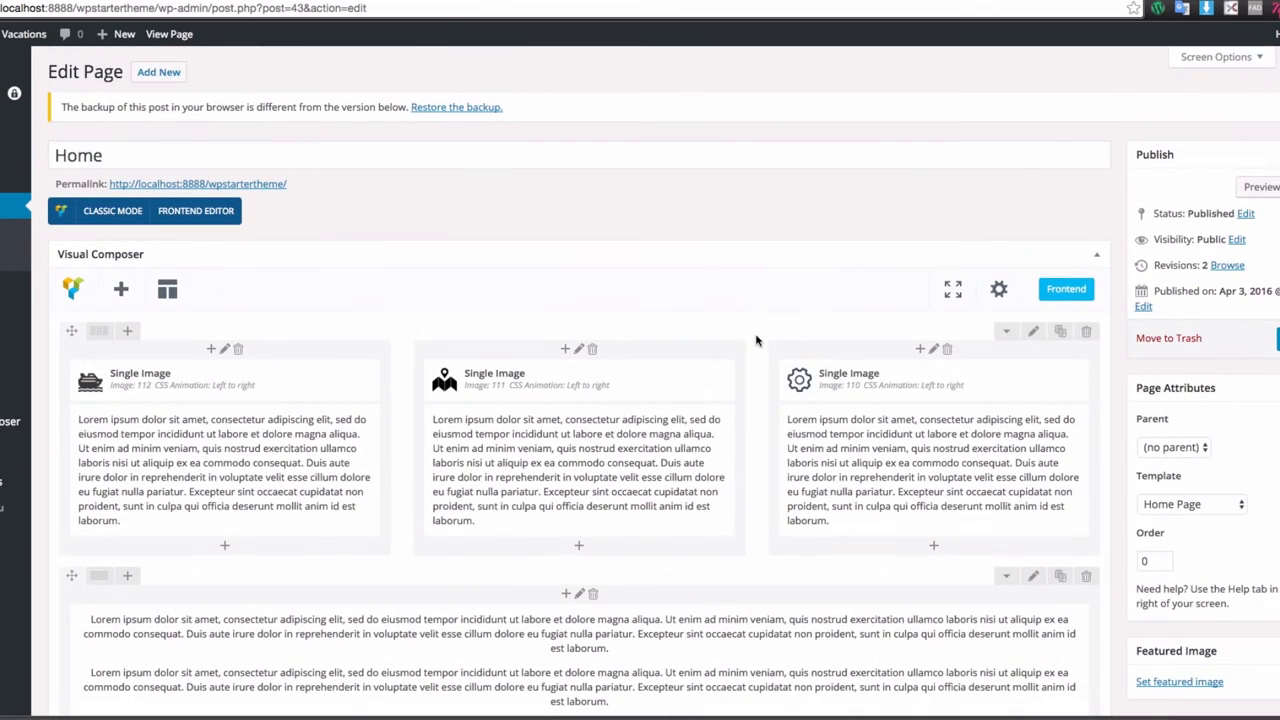